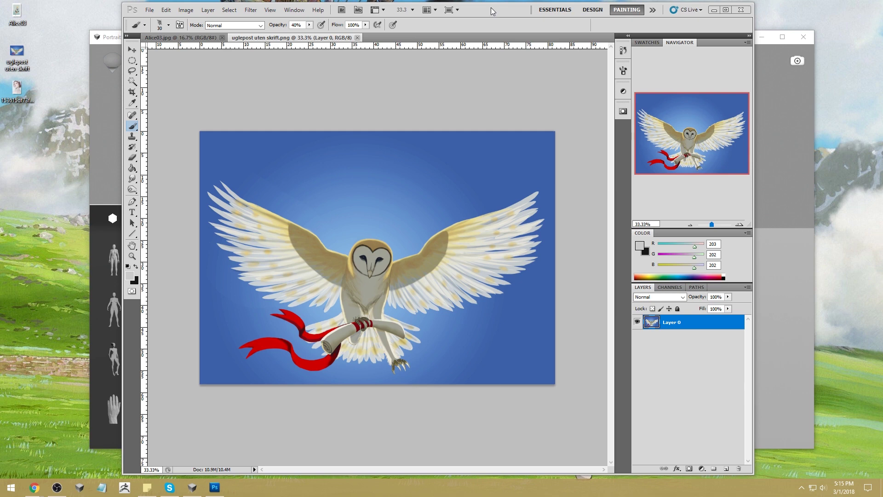
Bring Photoshop forward and switch to the Alice03.jpg painting
left_click(490, 7)
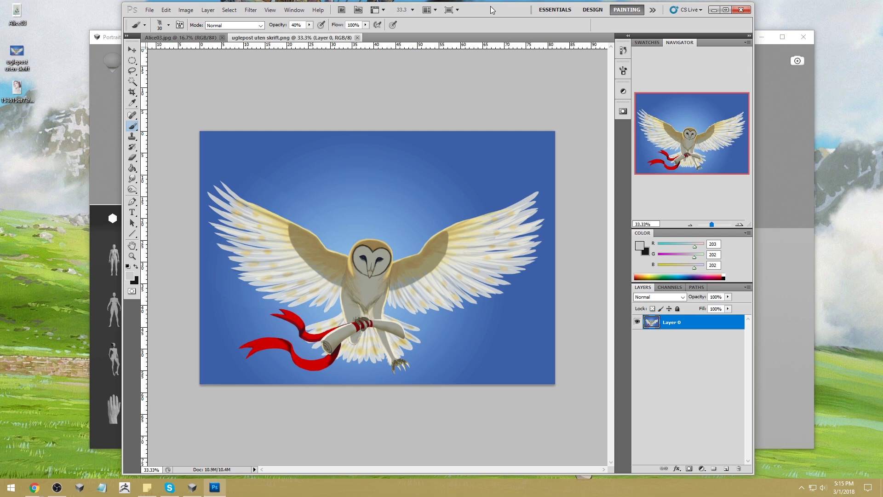
left_click(181, 37)
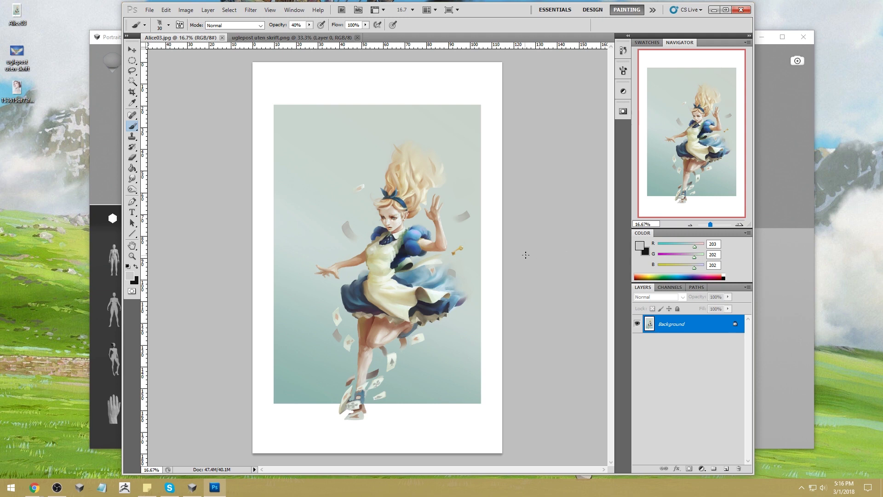
Lasso the legs below the skirt and convert the Background into Layer 0
key("l")
mouse_move(446, 138)
left_mouse_down()
mouse_move(302, 250)
mouse_move(299, 306)
mouse_move(432, 324)
mouse_move(471, 309)
mouse_move(478, 149)
mouse_move(455, 129)
left_mouse_up()
left_click(540, 240)
mouse_move(456, 325)
left_mouse_down()
mouse_move(359, 305)
mouse_move(331, 396)
mouse_move(341, 420)
mouse_move(407, 378)
mouse_move(453, 325)
mouse_move(470, 322)
left_mouse_up()
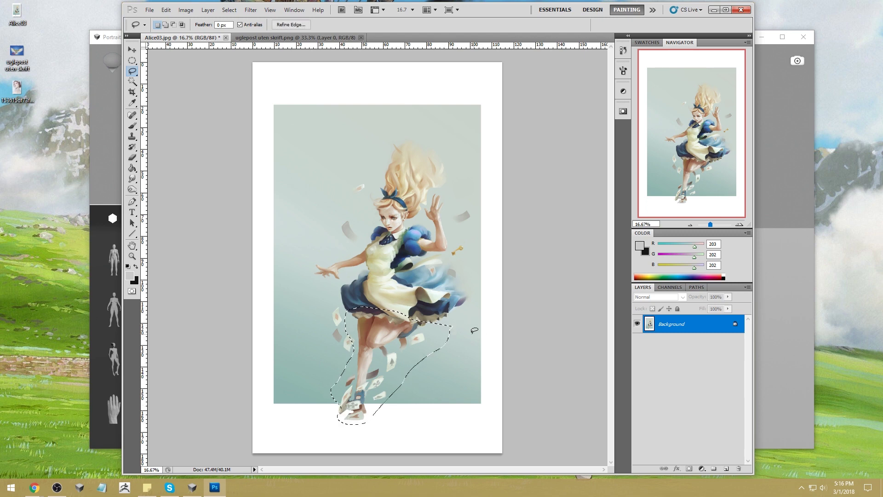
double_click(709, 327)
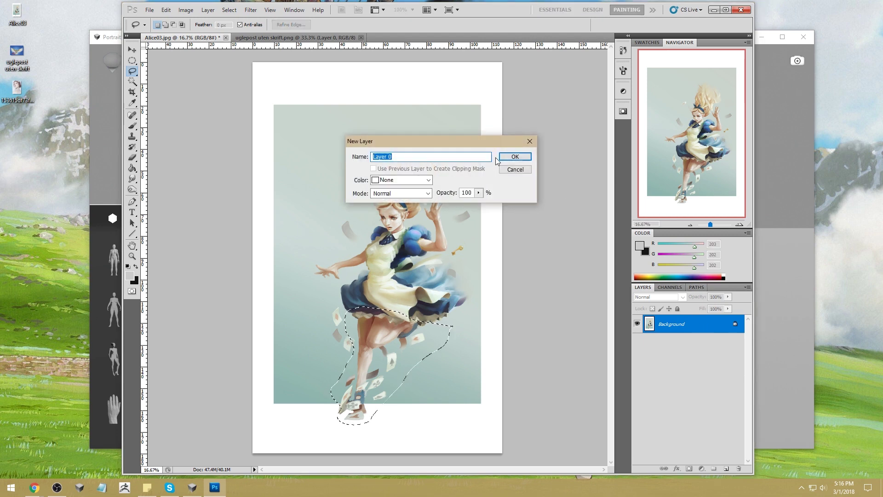
left_click(515, 156)
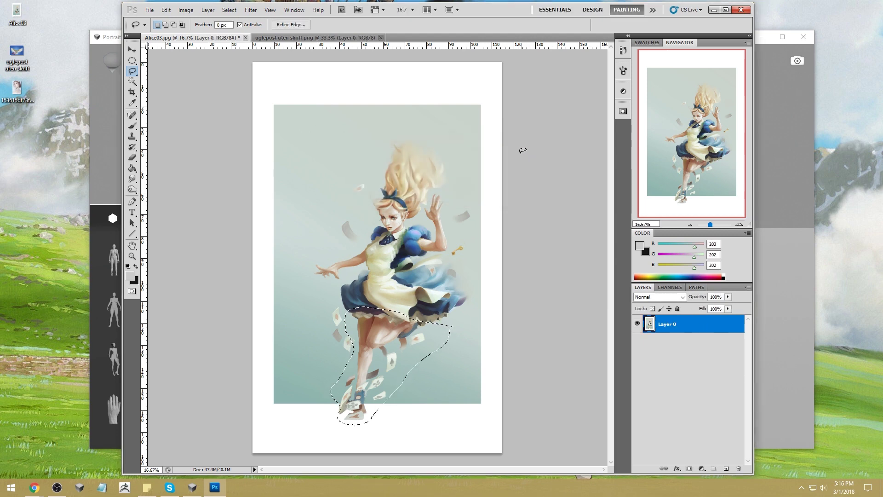
Copy the selected legs onto Layer 1 and enlarge them to about 116%
key("ctrl+j")
key("ctrl+t")
left_click_drag(328, 423, 310, 446)
left_click_drag(383, 330, 398, 331)
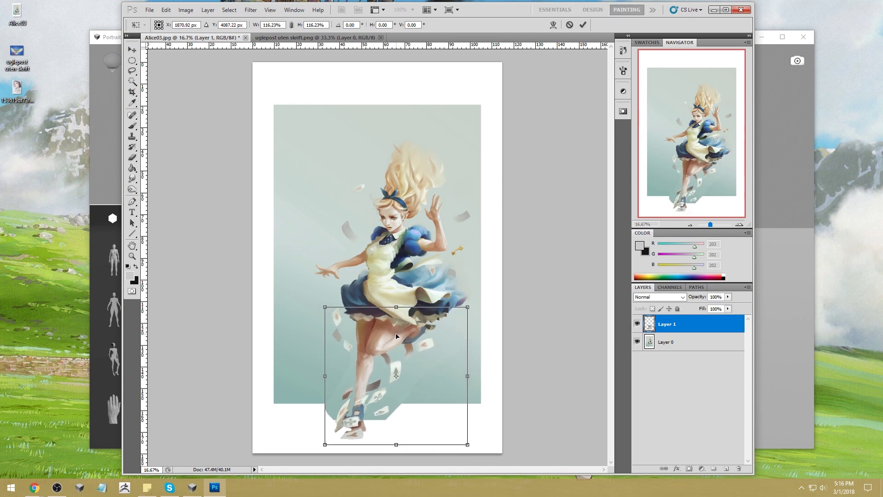
key("Return")
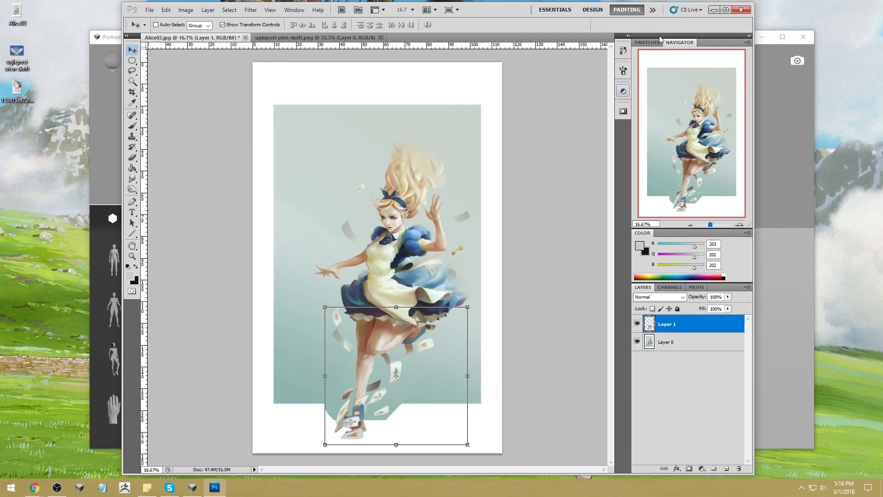
key("b")
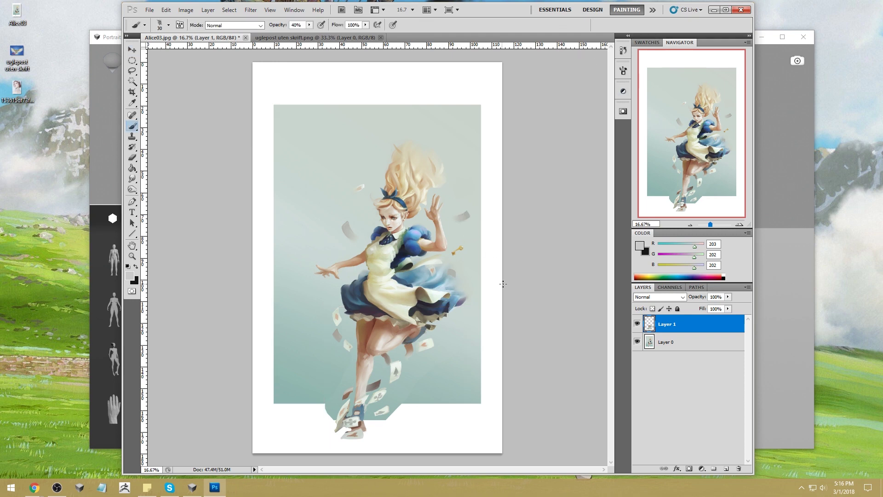
left_click(133, 81)
Select and erase the teal patches and card fragment beside the enlarged shoe, then deselect
left_click(378, 417)
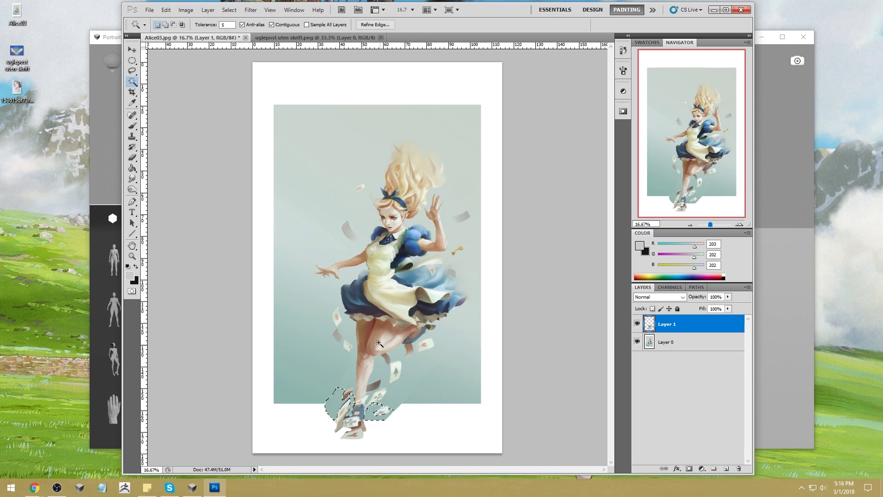
key("e")
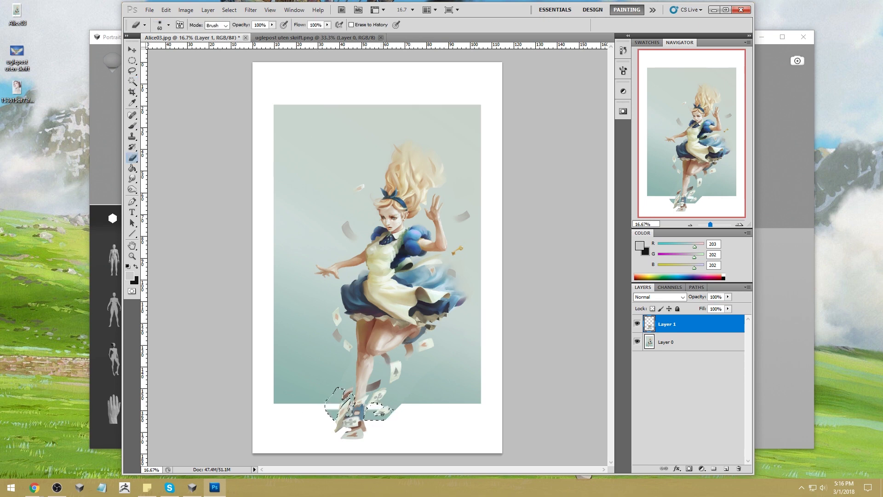
left_click_drag(366, 416, 392, 413)
key("w")
left_click(393, 401)
key("e")
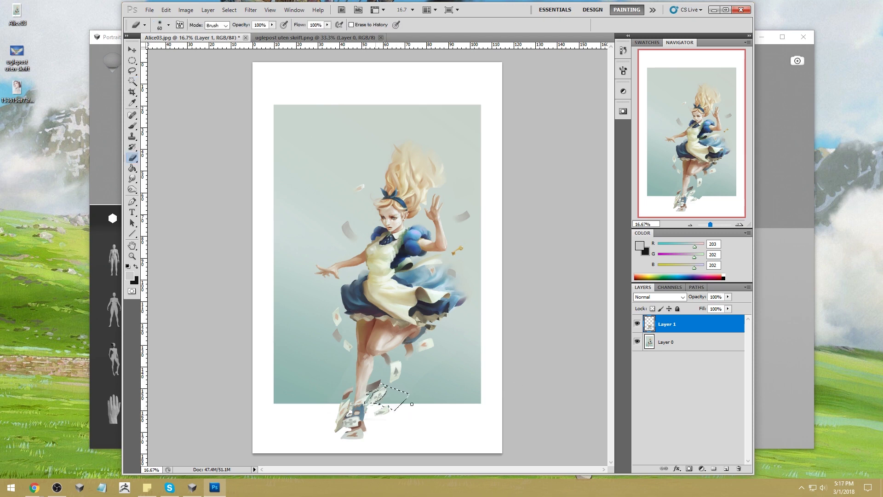
key("m")
right_click(408, 319)
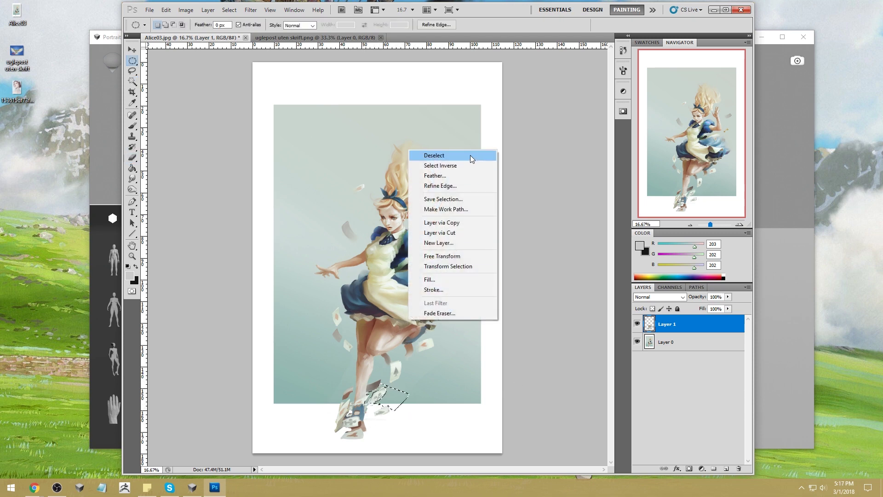
left_click(471, 156)
key("e")
Compare the edit by toggling Layer 1's visibility, then add empty Layer 2
left_click(638, 324)
left_click(638, 325)
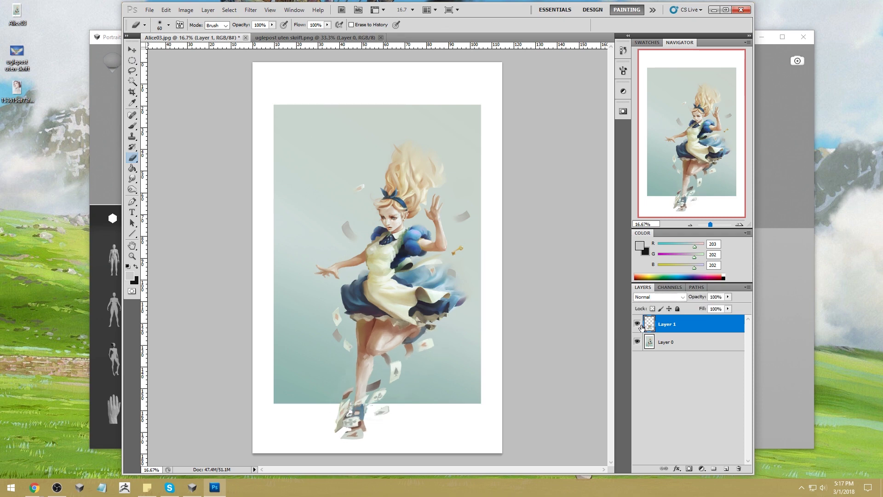
left_click(638, 325)
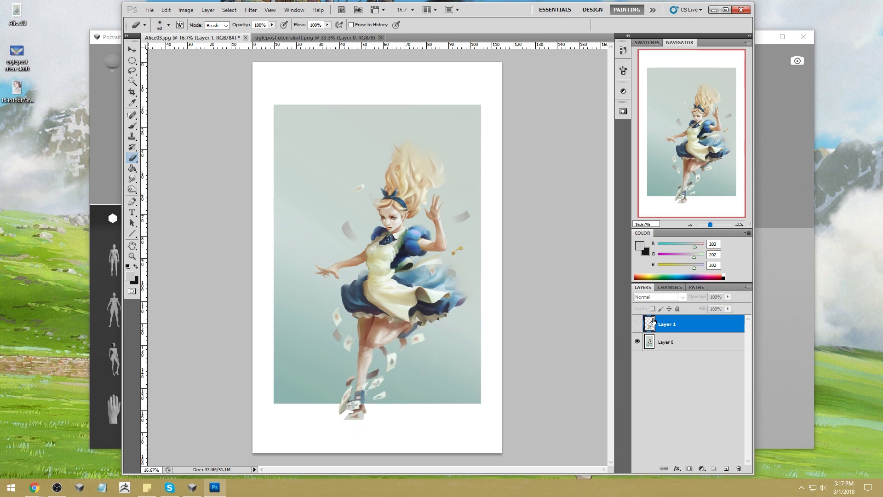
left_click(637, 324)
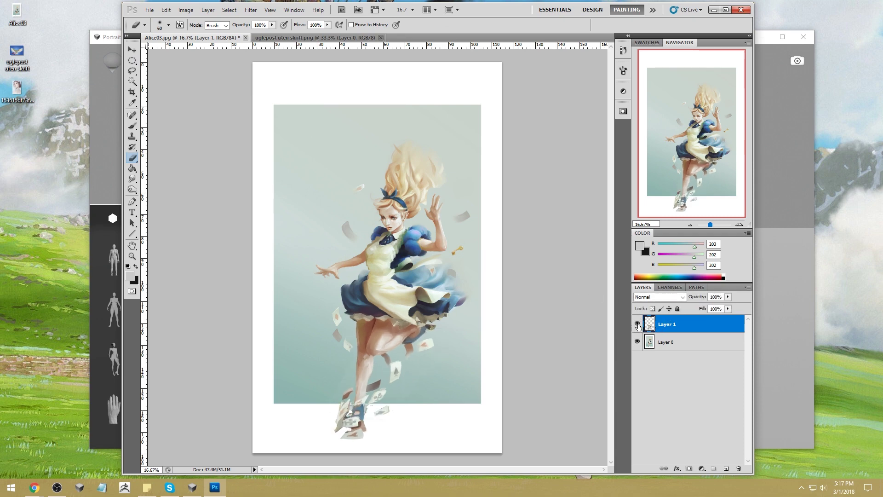
left_click(727, 469)
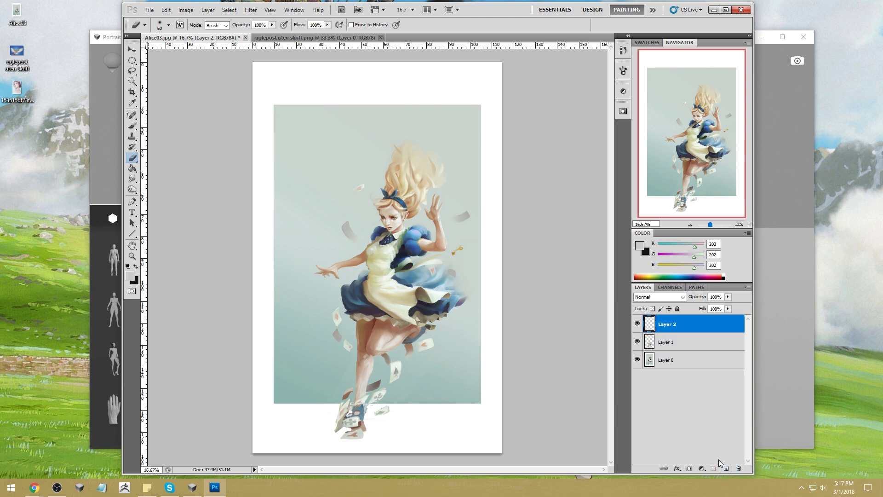
Lasso the head and upper body, hide Layer 1, and fill the selection white on new Layer 3
key("l")
mouse_move(463, 145)
left_mouse_down()
mouse_move(352, 145)
mouse_move(296, 244)
mouse_move(304, 300)
mouse_move(445, 329)
mouse_move(475, 299)
mouse_move(478, 196)
mouse_move(462, 134)
left_mouse_up()
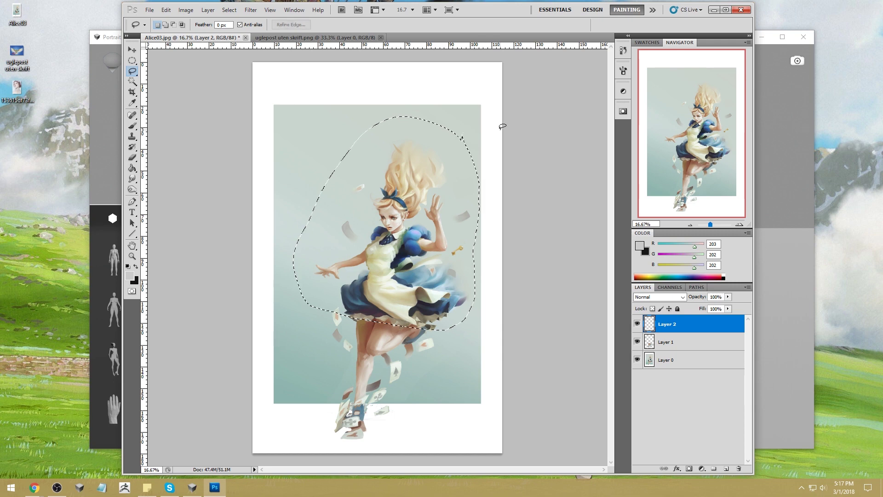
left_click(637, 342)
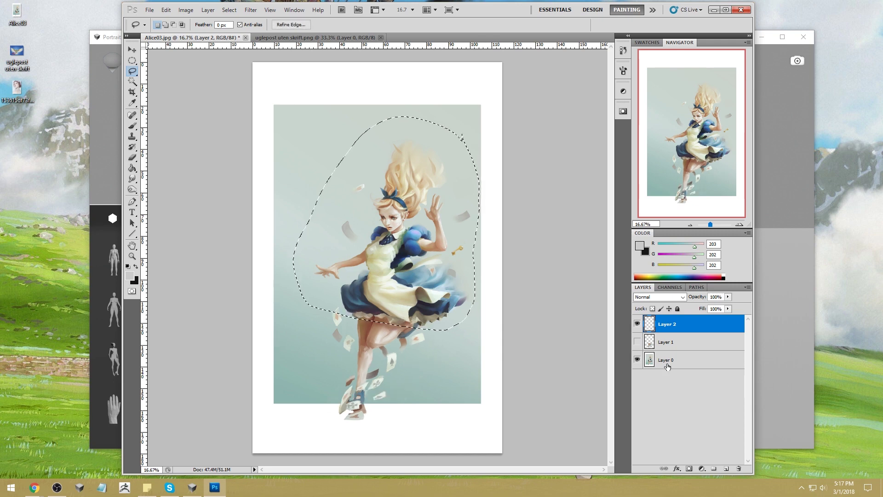
left_click(727, 469)
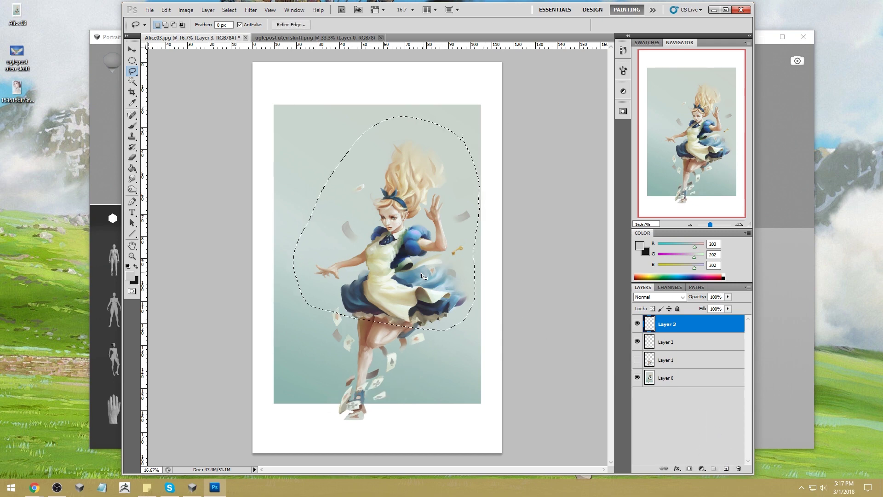
mouse_move(390, 294)
left_mouse_down()
mouse_move(392, 252)
mouse_move(372, 260)
left_mouse_up()
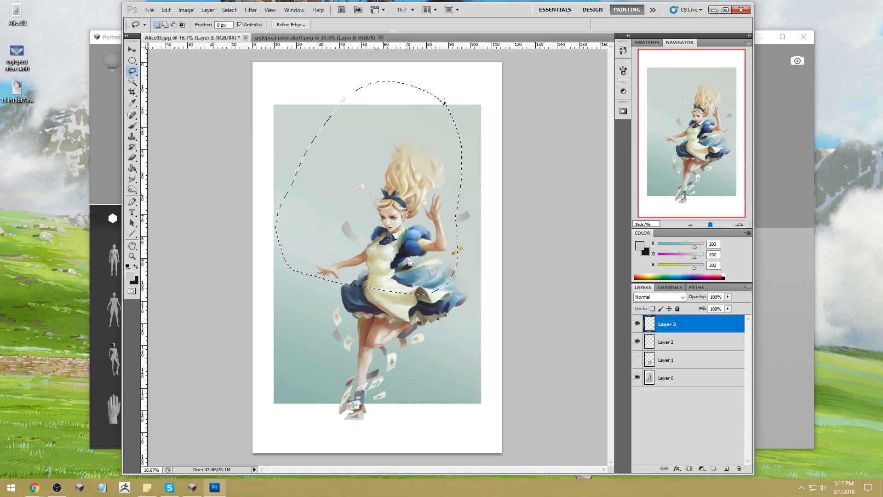
key("g")
left_click(442, 216)
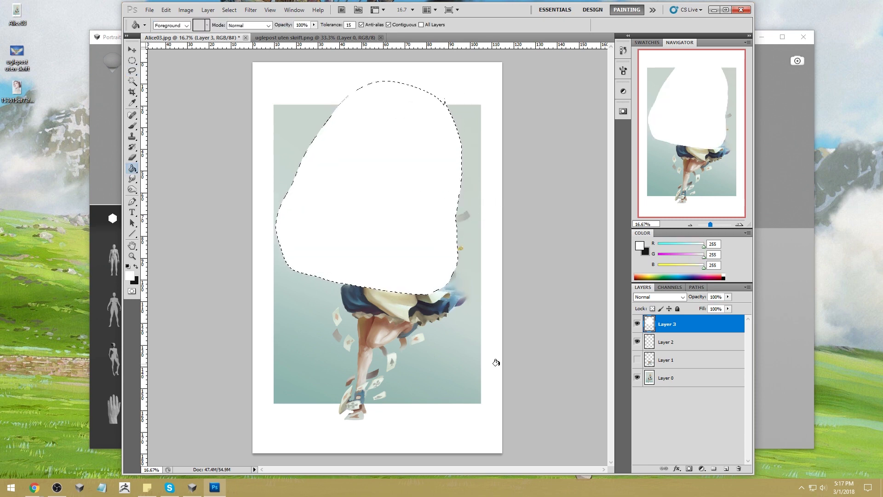
Clear the selection and bring the PortraitStudio window forward
key("b")
key("ctrl+d")
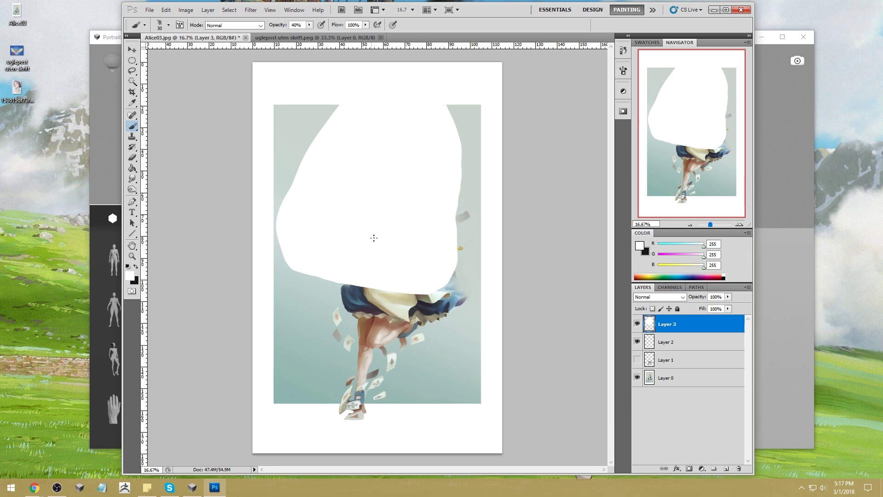
left_click(115, 41)
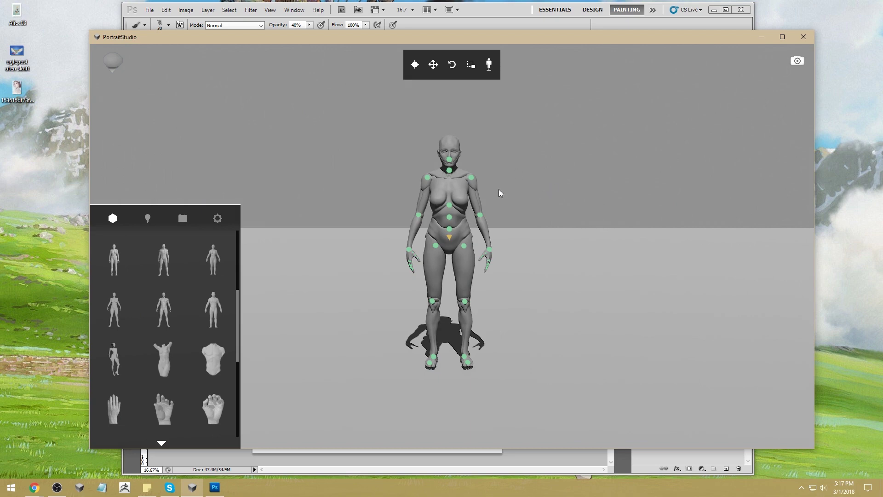
Orbit around the mannequin and tilt its upper body slightly at the pelvis
left_click(414, 65)
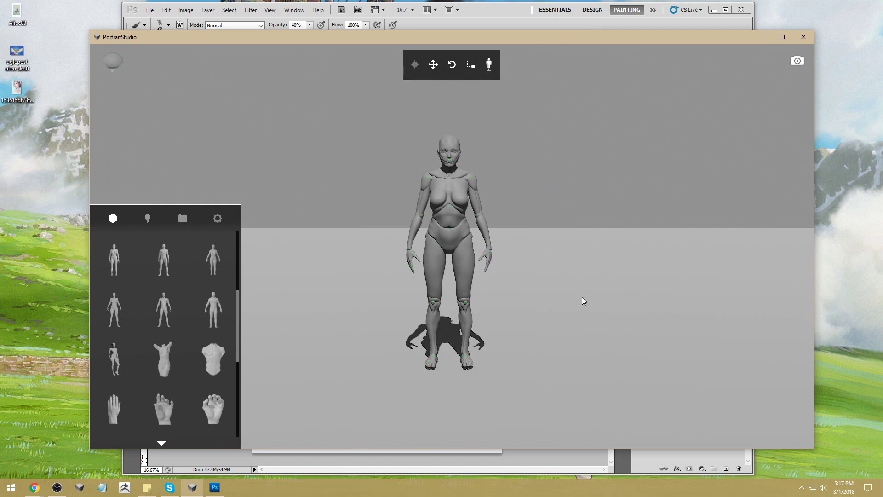
left_click_drag(587, 290, 535, 270)
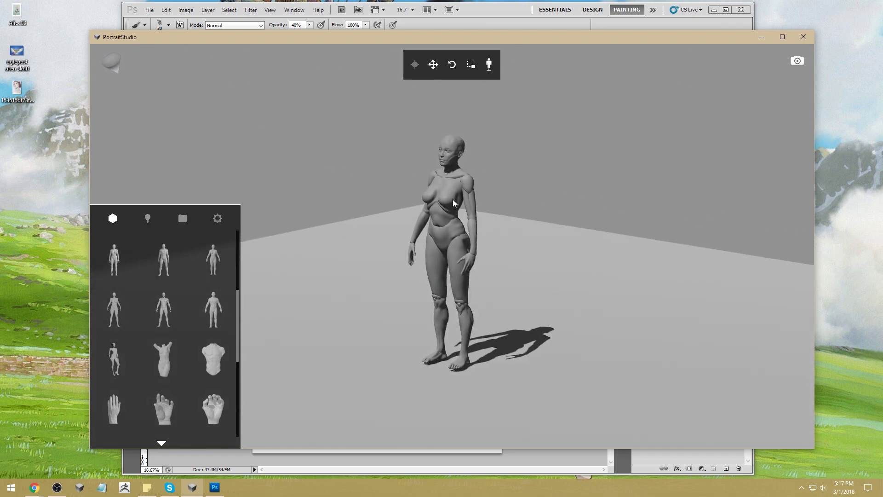
left_click(414, 64)
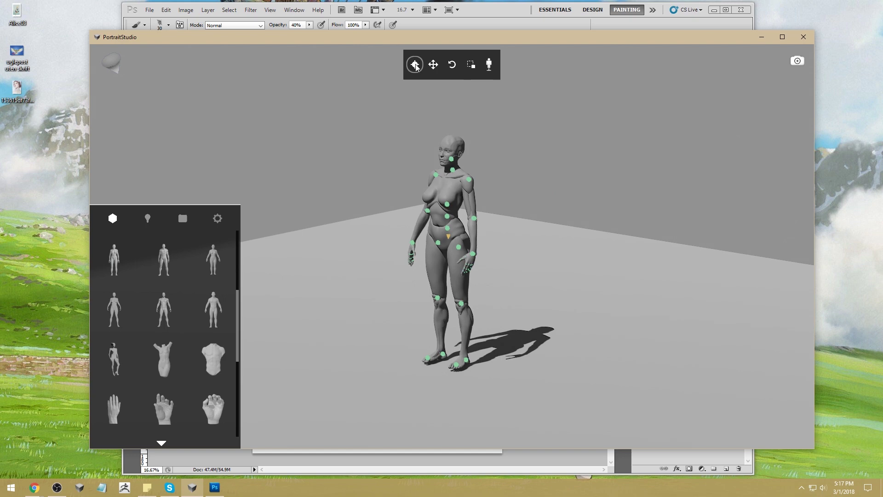
left_click(439, 243)
left_click(516, 211)
left_click(590, 228)
left_click_drag(517, 258, 555, 258)
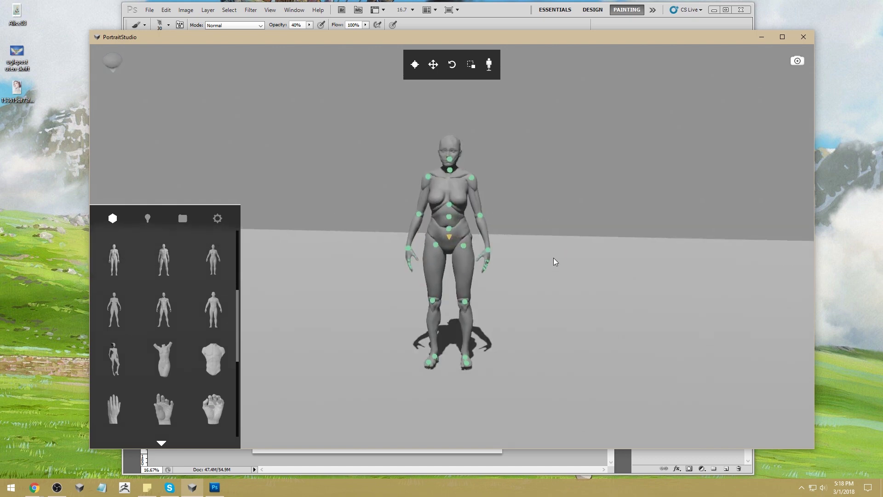
left_click(450, 230)
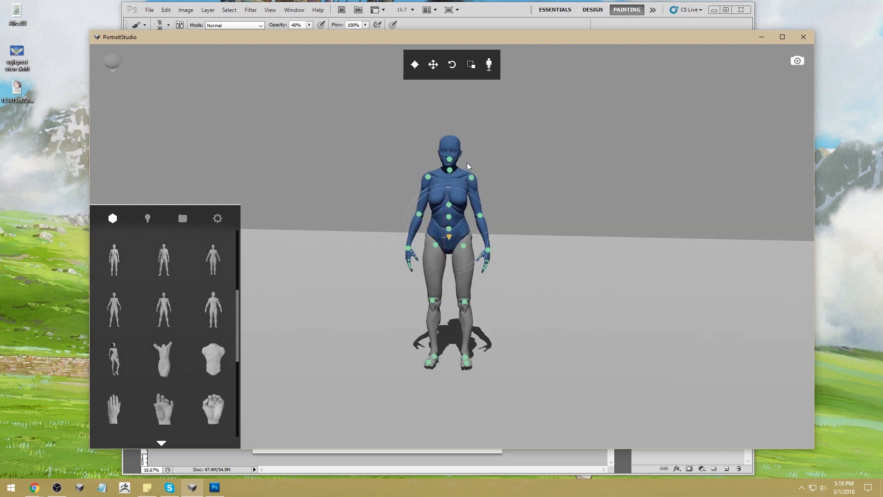
mouse_move(445, 211)
left_click_drag(445, 212, 445, 216)
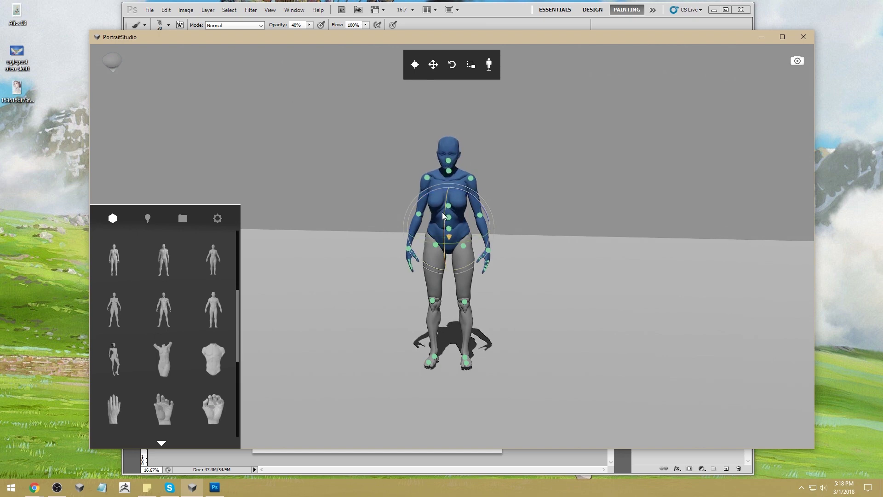
Turn the mannequin's head to face the viewer more
left_click(527, 227)
left_click_drag(526, 227, 507, 234)
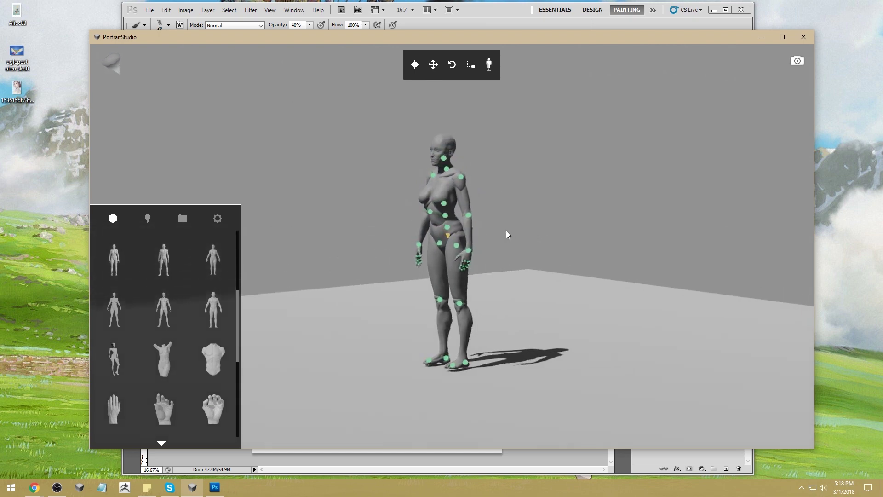
left_click(436, 156)
left_click_drag(436, 156, 422, 149)
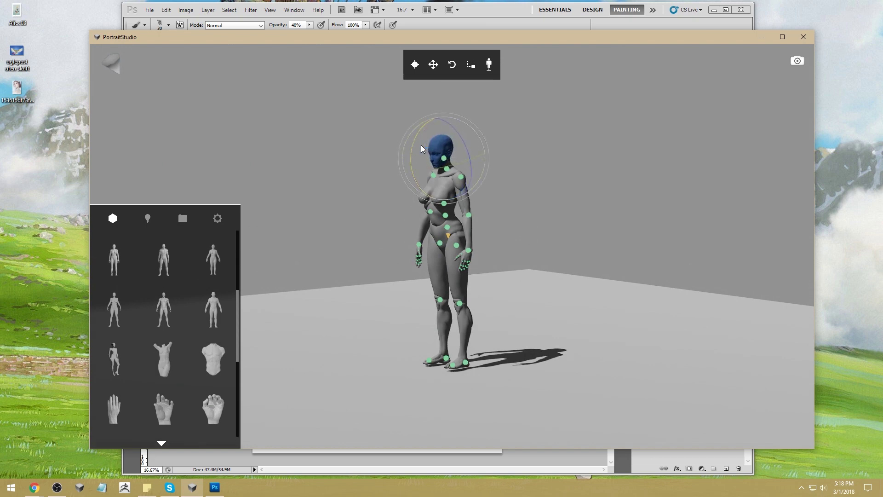
left_click(610, 180)
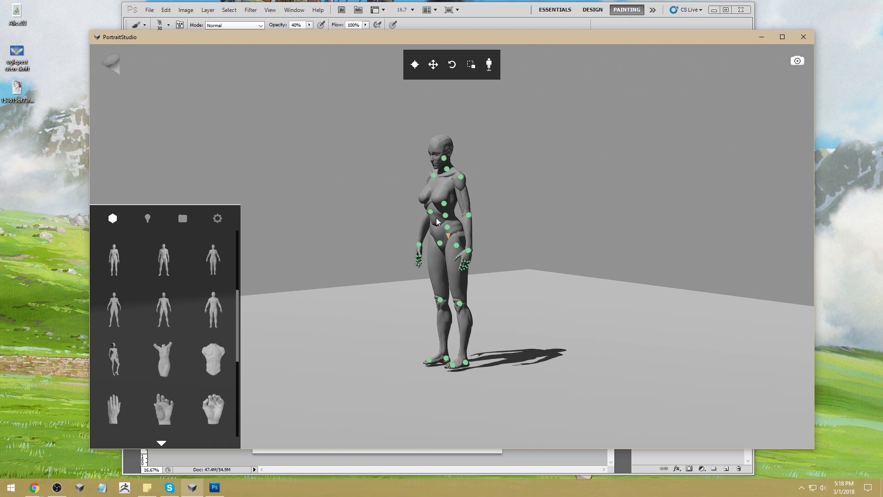
Bend the upper body forward and tilt the figure around the pelvis
left_click(449, 231)
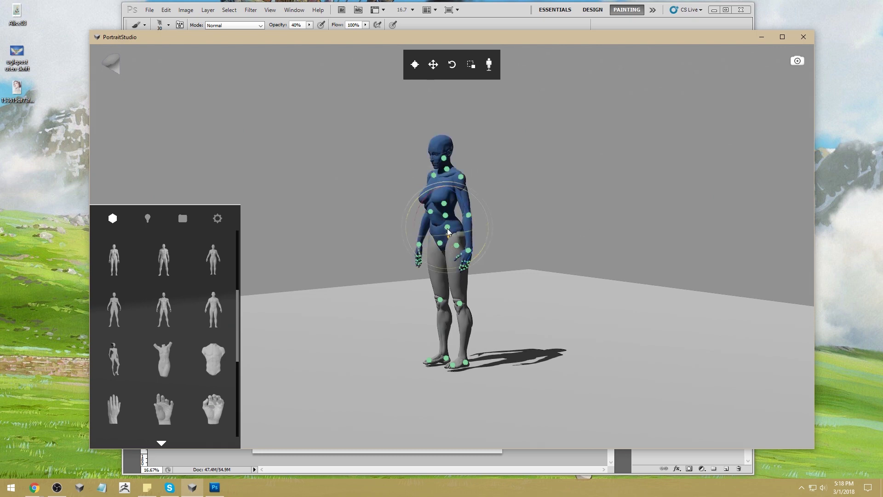
left_click_drag(431, 203, 424, 212)
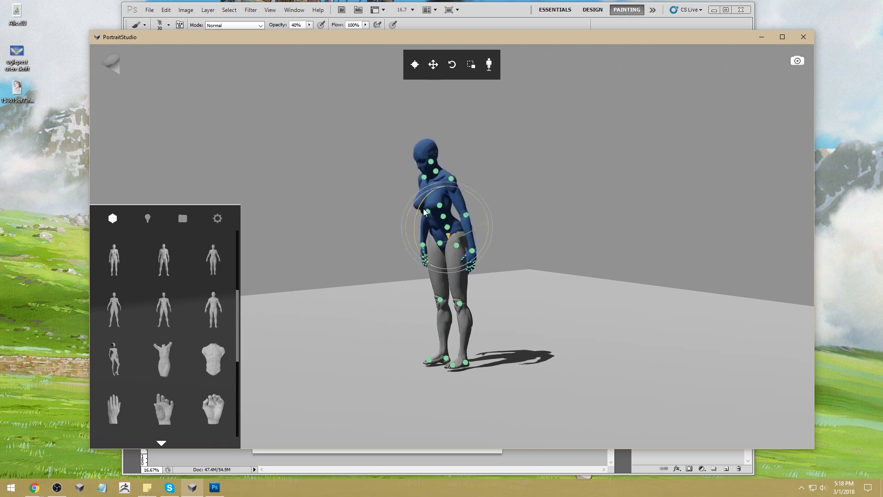
left_click(464, 251)
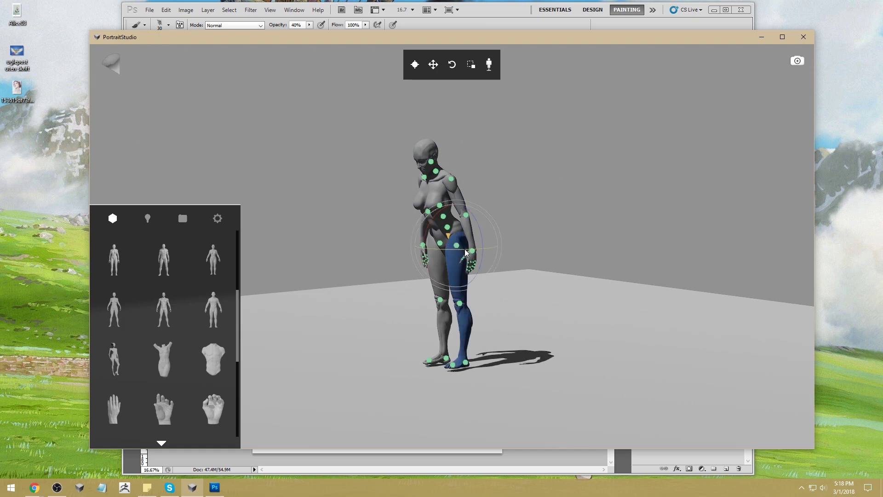
left_click(475, 243)
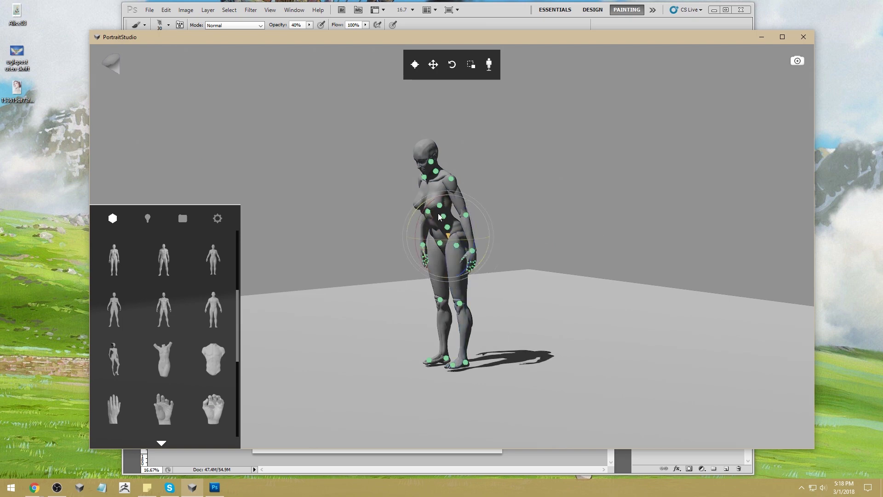
left_click_drag(422, 214, 435, 199)
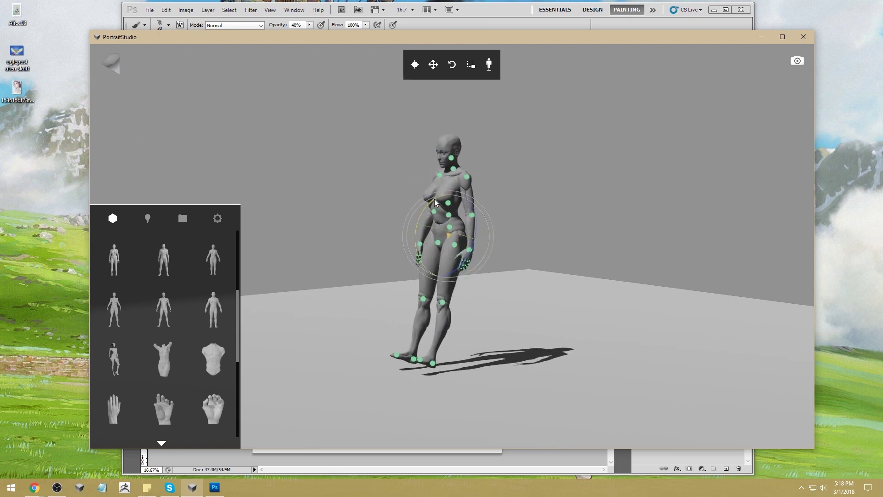
left_click_drag(534, 207, 642, 271)
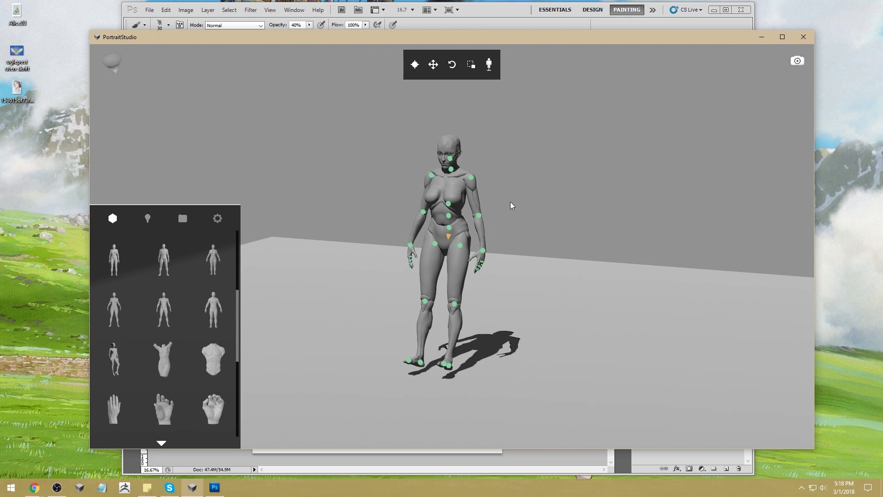
Rotate the mannequin's torso and head at the waist
left_click_drag(540, 215, 499, 244)
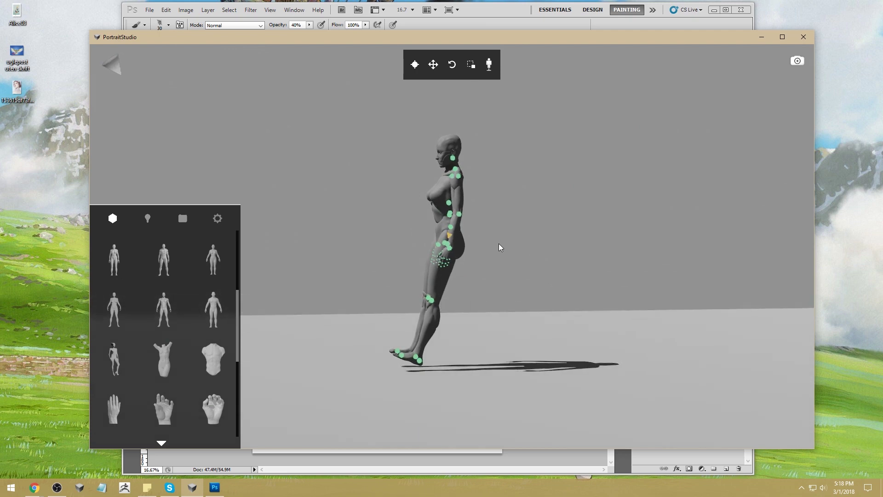
left_click_drag(539, 230, 593, 280)
left_click(443, 207)
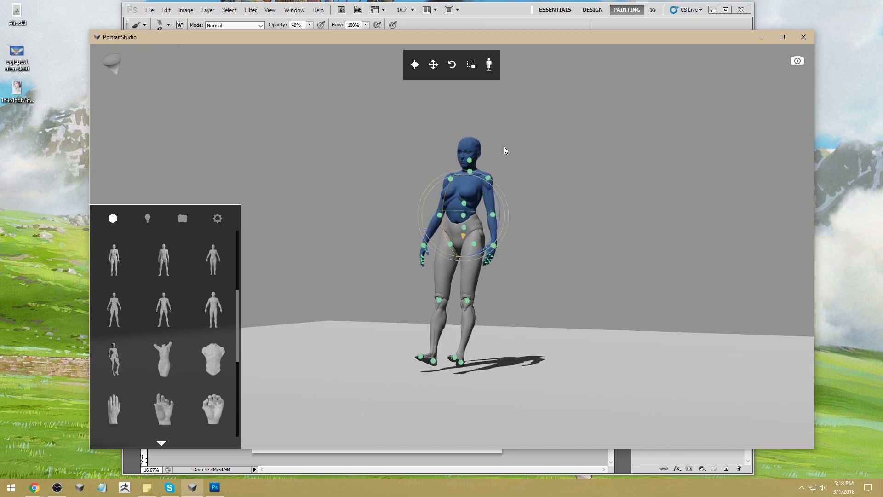
left_click(463, 164)
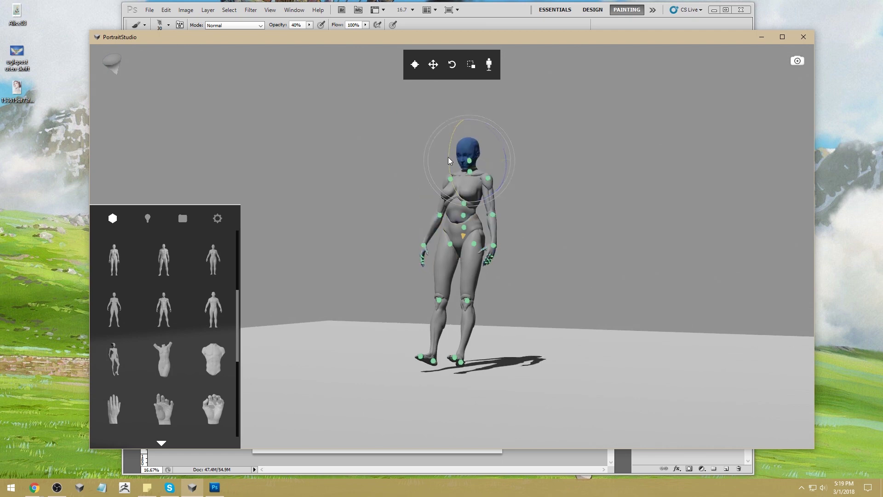
left_click_drag(581, 240, 503, 192)
left_click(469, 161)
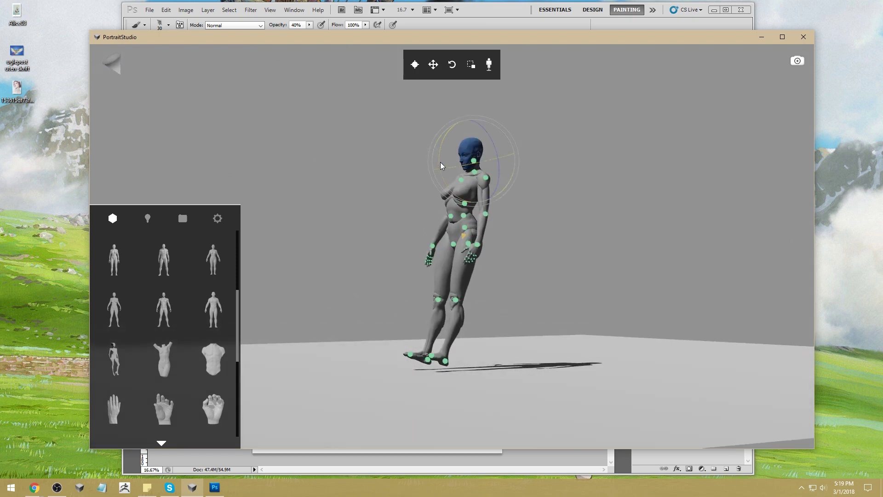
left_click(478, 178)
left_click(452, 218)
left_click(503, 203)
left_click(467, 215)
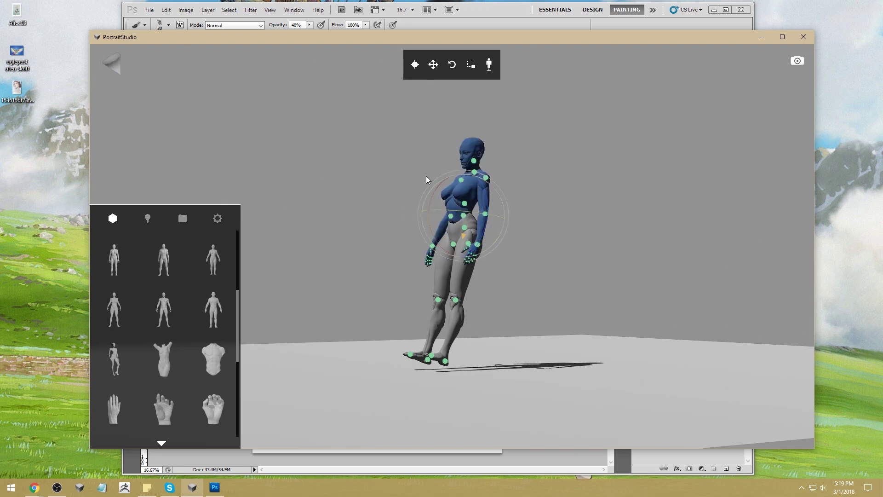
left_click_drag(433, 193, 433, 199)
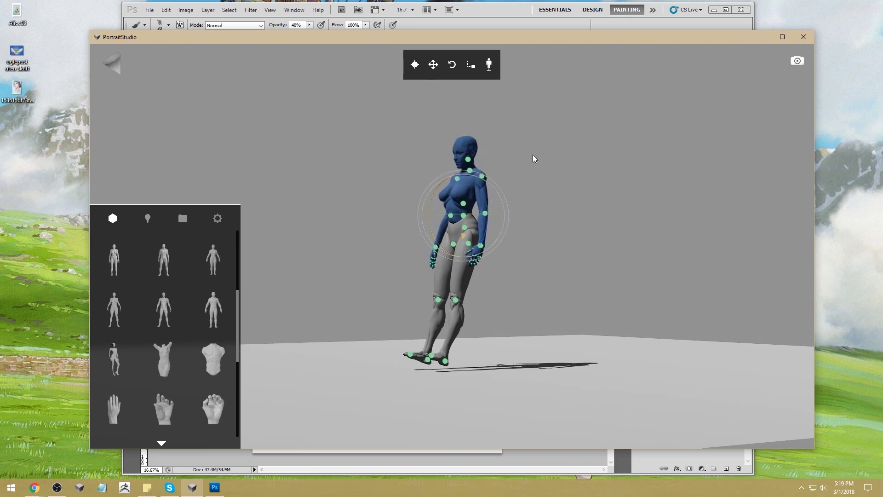
left_click(534, 221)
mouse_move(546, 260)
left_mouse_down()
mouse_move(686, 268)
mouse_move(668, 258)
mouse_move(562, 284)
mouse_move(541, 267)
mouse_move(548, 271)
left_mouse_up()
Swing one arm outward from the body at the shoulder
left_click(490, 176)
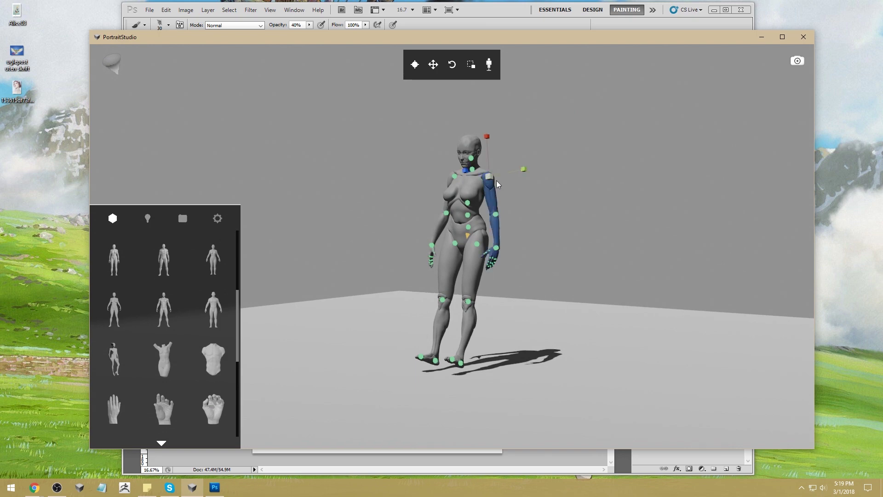
mouse_move(521, 187)
left_mouse_down()
mouse_move(526, 154)
mouse_move(492, 180)
mouse_move(523, 206)
mouse_move(520, 197)
left_mouse_up()
left_click(532, 183)
left_click(606, 163)
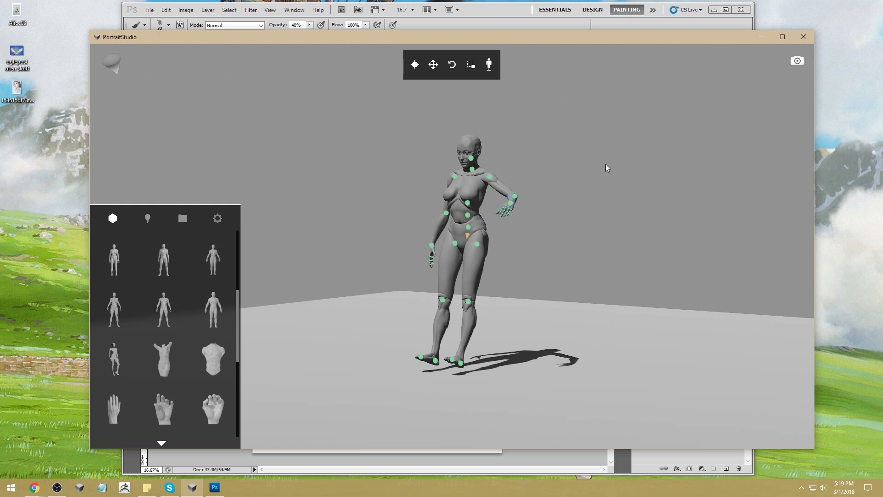
left_click(493, 176)
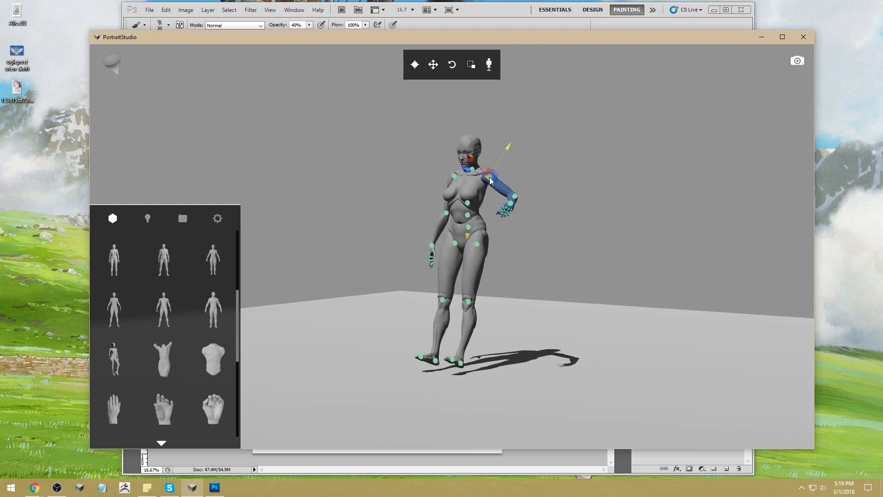
left_click(491, 178)
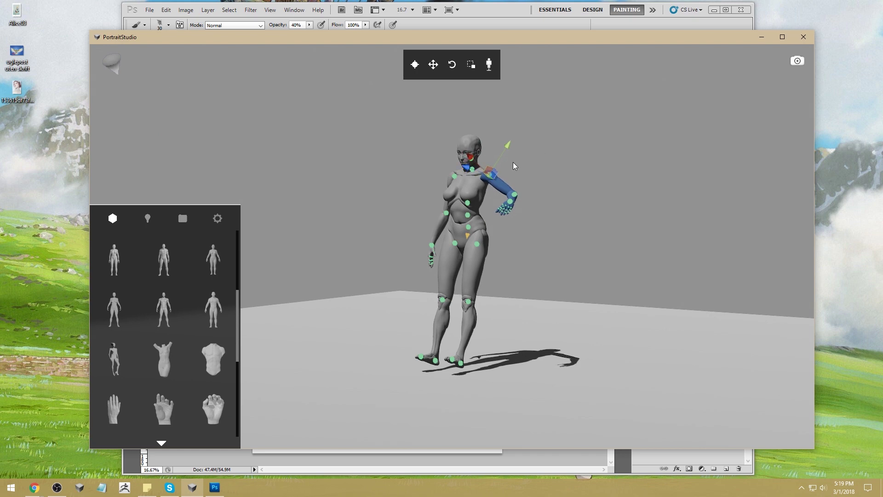
left_click(454, 176)
left_click(454, 176)
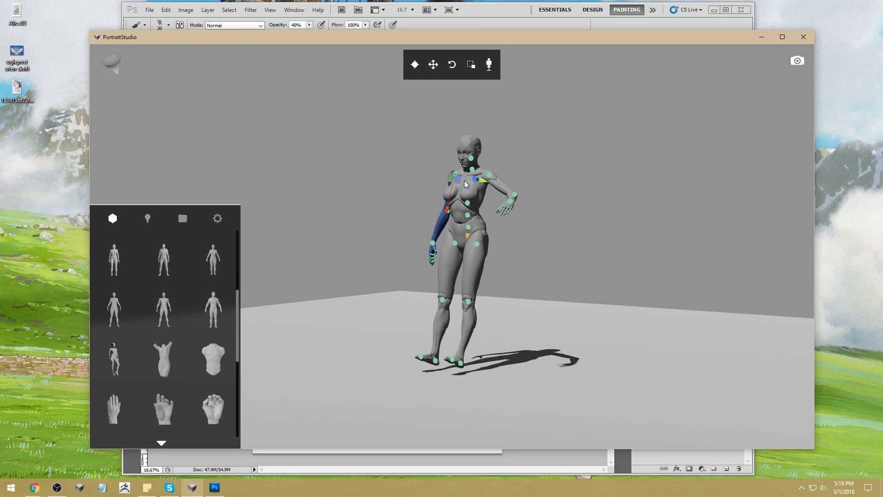
left_click(492, 162)
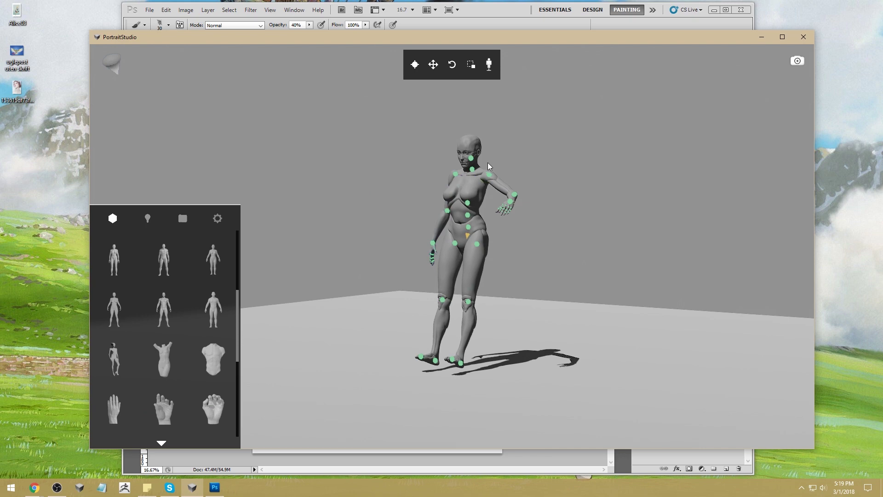
Raise the right arm to horizontal and swing it out from across the chest
left_click(456, 175)
left_click_drag(427, 180, 422, 125)
left_click(560, 124)
left_click_drag(562, 127, 441, 180)
left_click(456, 181)
left_click_drag(457, 191, 430, 197)
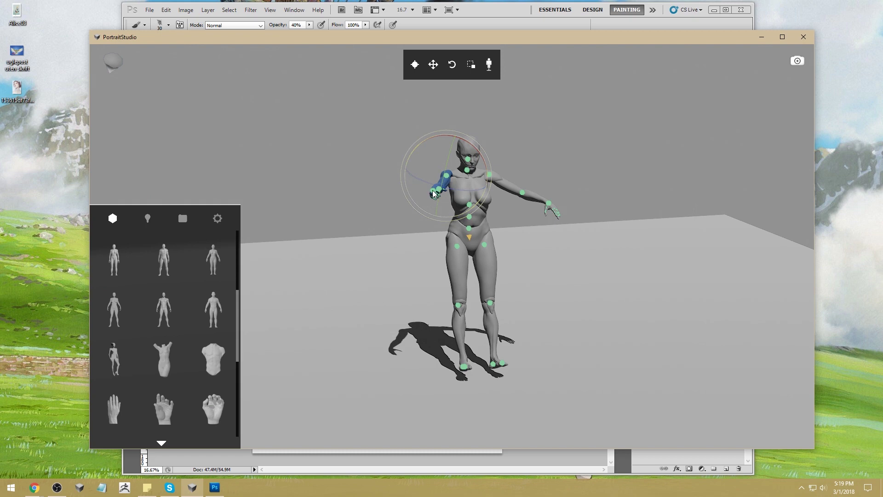
left_click_drag(368, 247, 427, 251)
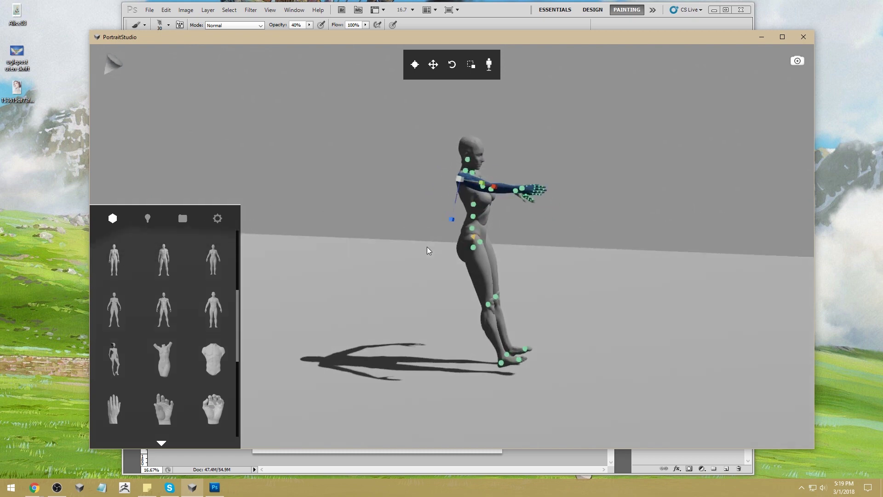
left_click(505, 200)
Raise the arm higher at the shoulder and return to a front view
left_click(495, 191)
left_click_drag(501, 195, 536, 175)
left_click(439, 175)
left_click(461, 182)
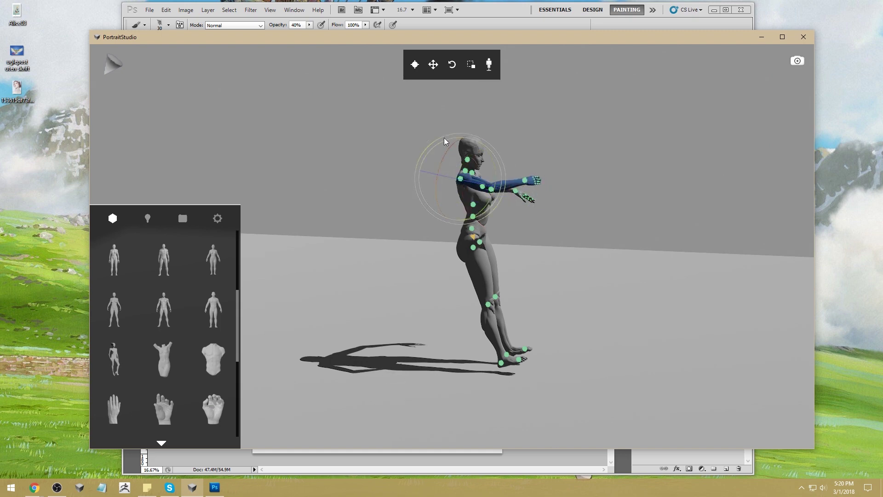
left_click_drag(499, 181, 513, 156)
left_click(597, 224)
left_click_drag(598, 225, 503, 240)
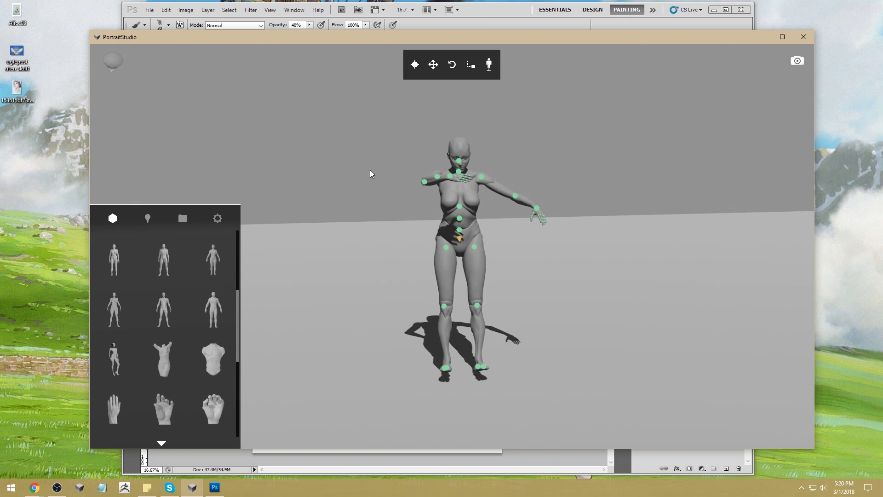
left_click(431, 182)
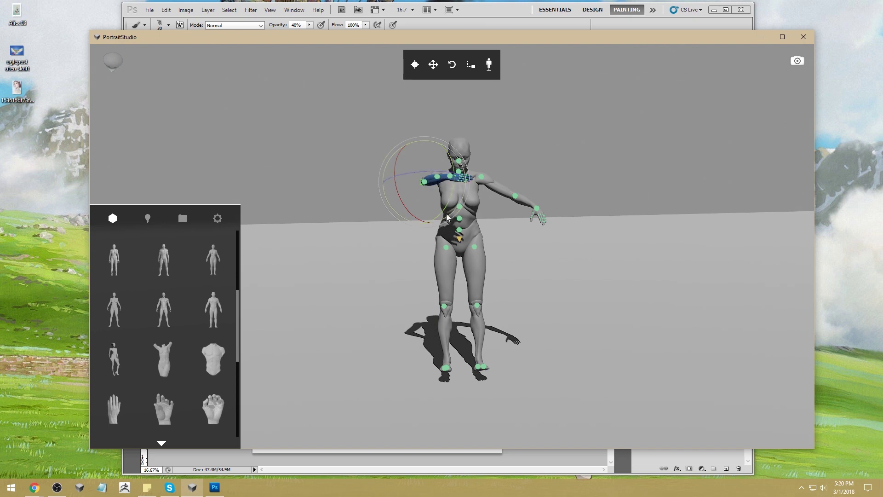
Rotate the arm at the shoulder and turn the raised hand more horizontal
mouse_move(424, 217)
left_mouse_down()
mouse_move(417, 198)
mouse_move(426, 170)
mouse_move(416, 169)
left_mouse_up()
left_click_drag(644, 152, 419, 176)
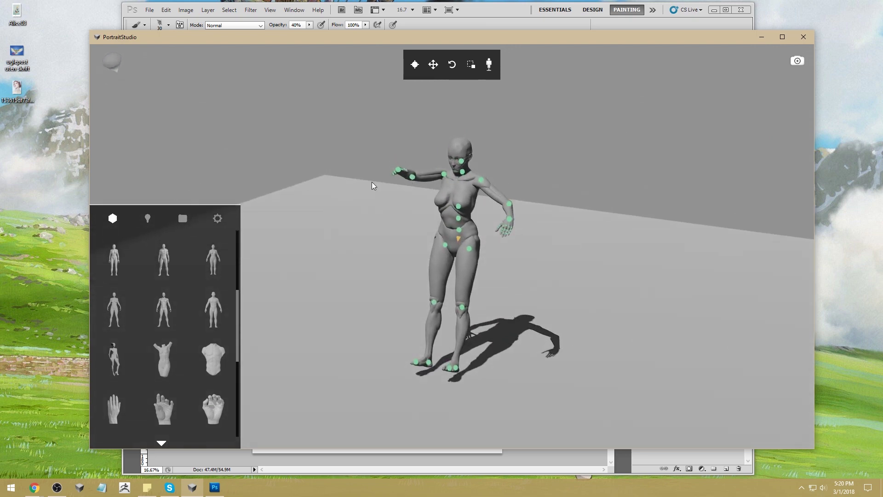
left_click_drag(370, 223, 517, 222)
left_click(537, 168)
left_click(540, 170)
left_click_drag(501, 161, 523, 147)
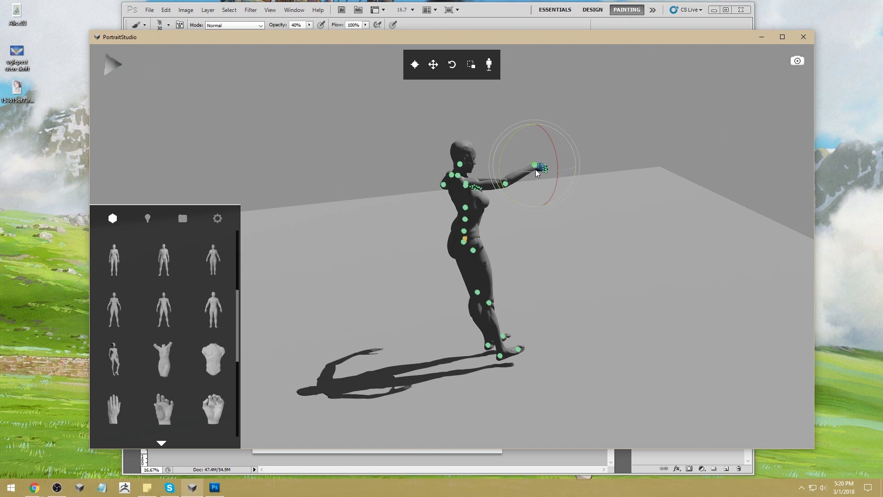
left_click(643, 145)
left_click_drag(643, 145, 513, 192)
Raise the left arm beside the head with the forearm pointing straight up
left_click(441, 174)
mouse_move(438, 181)
left_mouse_down()
mouse_move(413, 183)
mouse_move(438, 167)
left_mouse_up()
left_click_drag(555, 128, 472, 162)
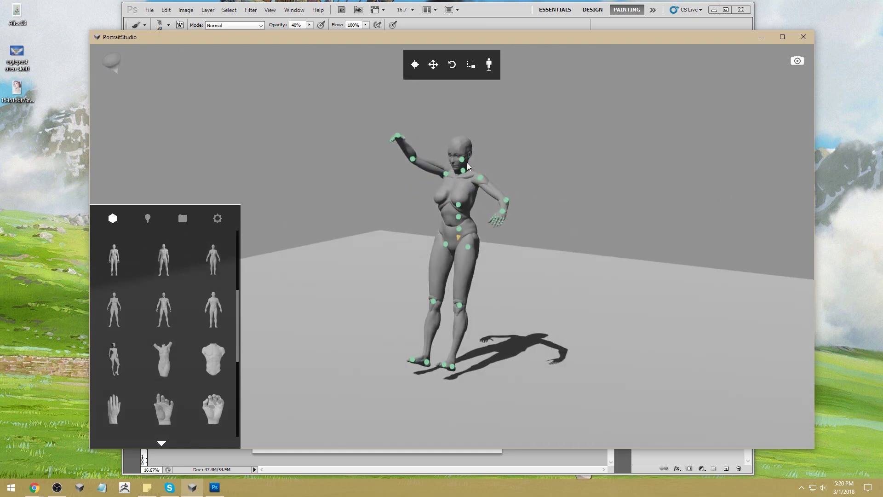
left_click(416, 160)
left_click_drag(416, 140, 421, 139)
left_click(567, 151)
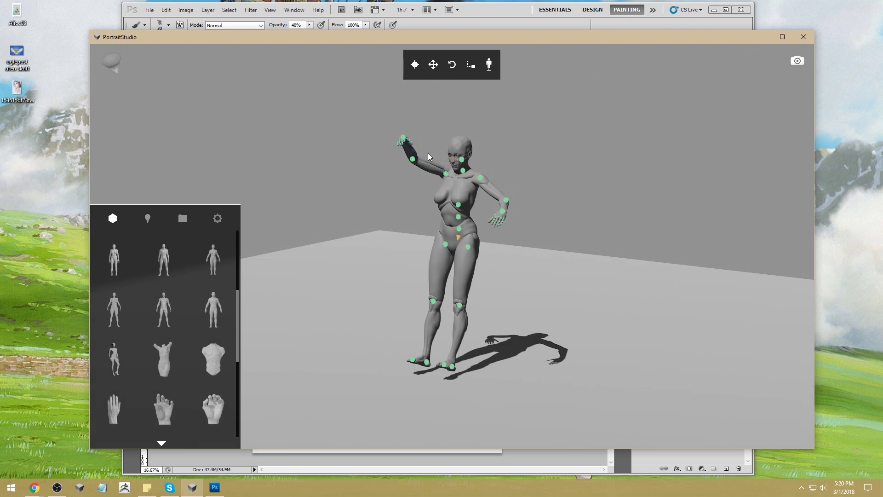
left_click_drag(506, 160, 614, 160)
left_click_drag(543, 204, 728, 194)
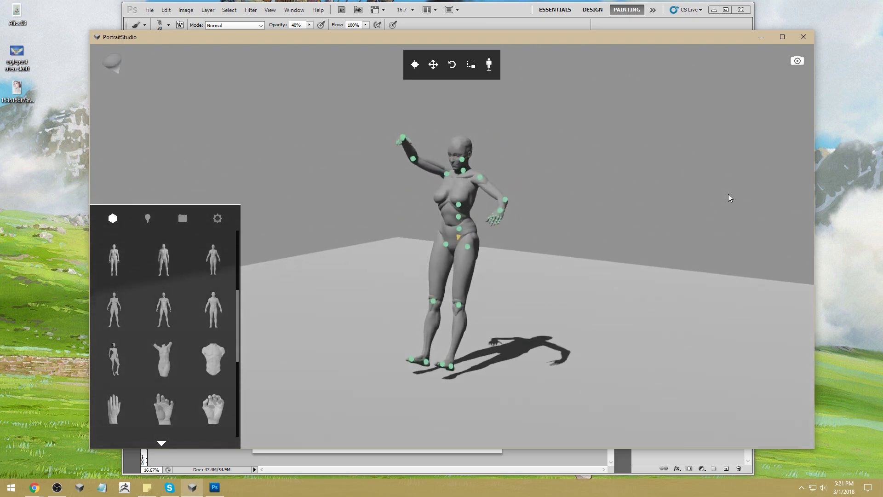
Swing the left upper arm up to horizontal
left_click(492, 191)
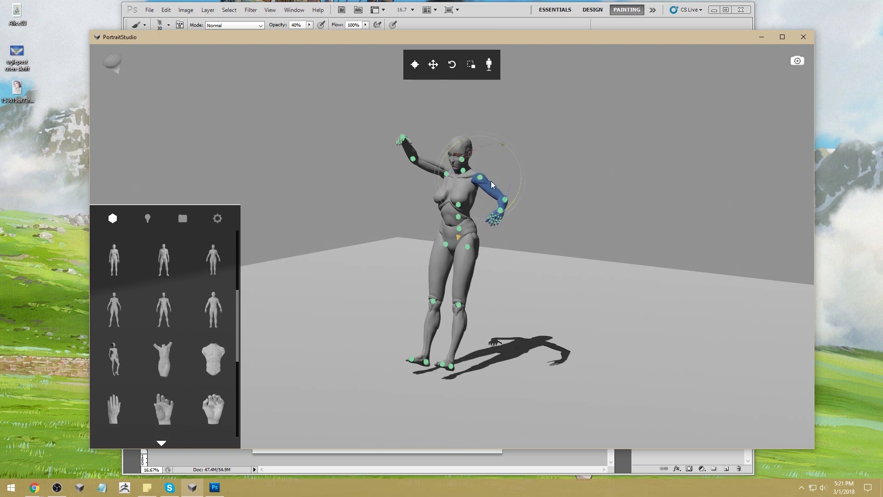
left_click_drag(513, 178, 512, 169)
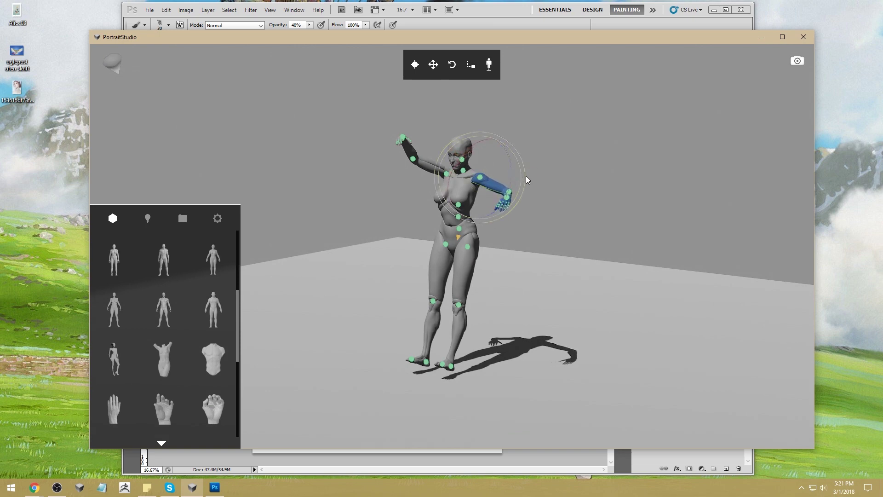
left_click(565, 207)
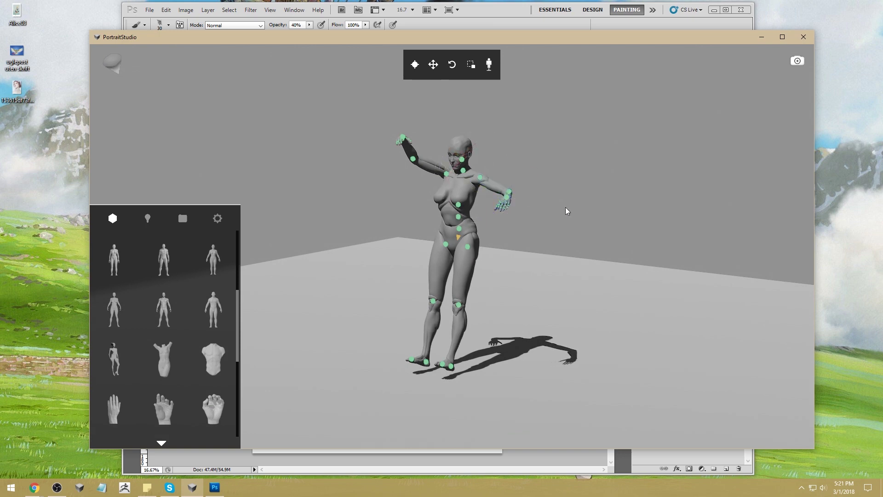
left_click(507, 202)
left_click_drag(606, 213, 531, 233)
left_click(478, 197)
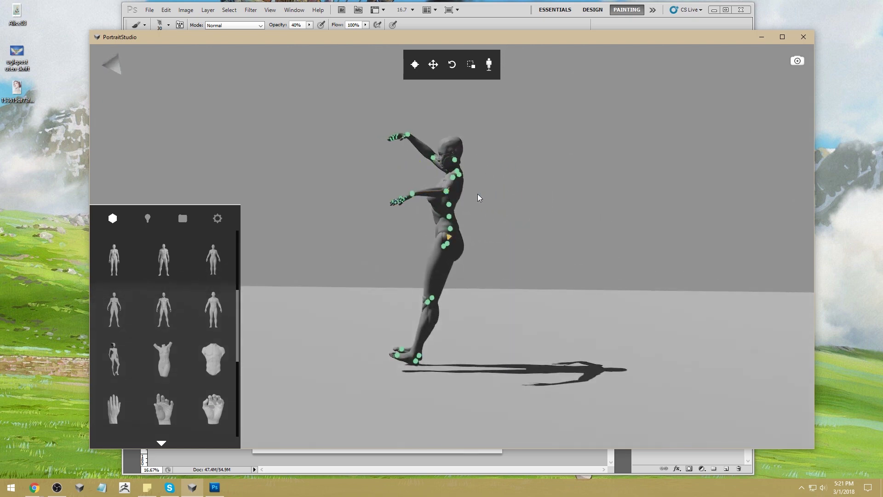
Raise the other arm at the shoulder and rotate its hand slightly
left_click(414, 194)
mouse_move(412, 183)
left_mouse_down()
mouse_move(429, 167)
mouse_move(428, 190)
mouse_move(421, 183)
left_mouse_up()
left_click(352, 175)
left_click(421, 173)
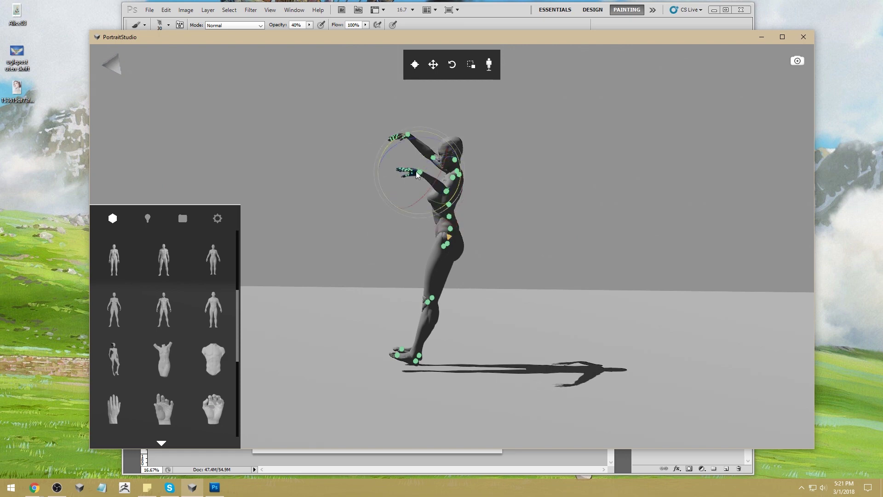
left_click_drag(402, 142, 438, 180)
left_click(331, 251)
left_click_drag(331, 250, 460, 244)
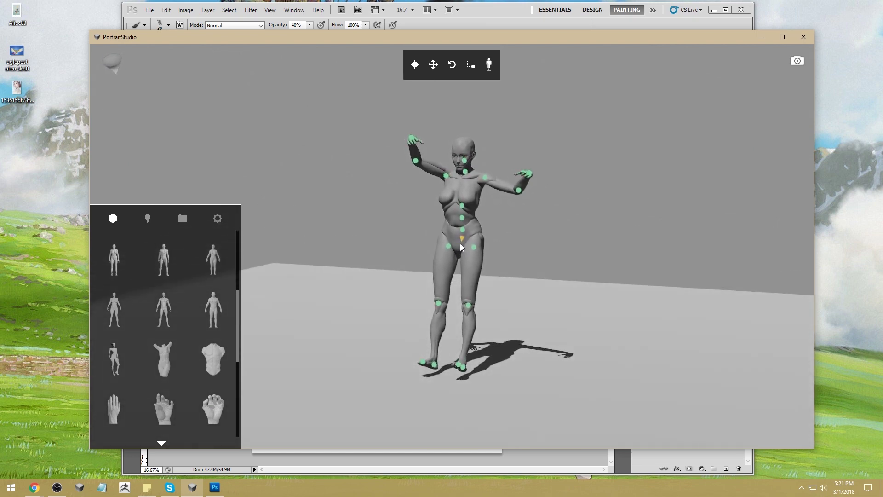
Swing the raised left arm out, lower and bend it to shoulder height, then nudge it right
left_click_drag(461, 244, 841, 250)
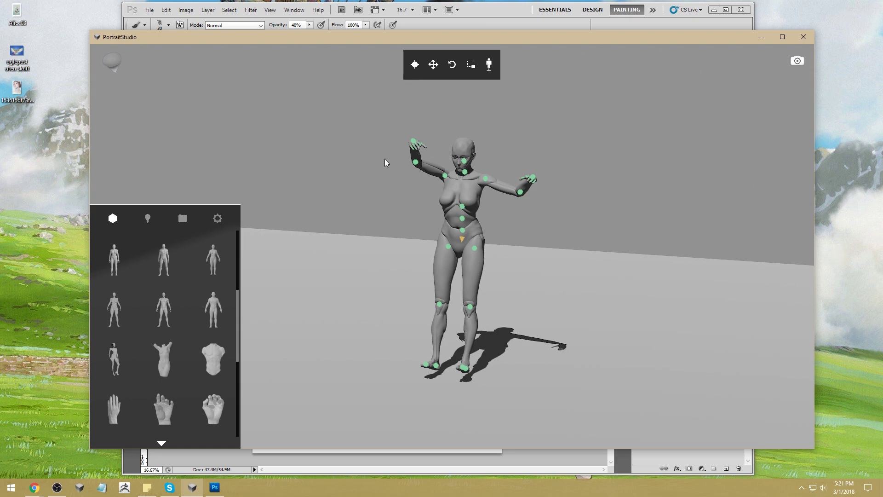
left_click(416, 163)
left_click(295, 238)
left_click_drag(443, 175, 412, 178)
left_click_drag(443, 181, 421, 152)
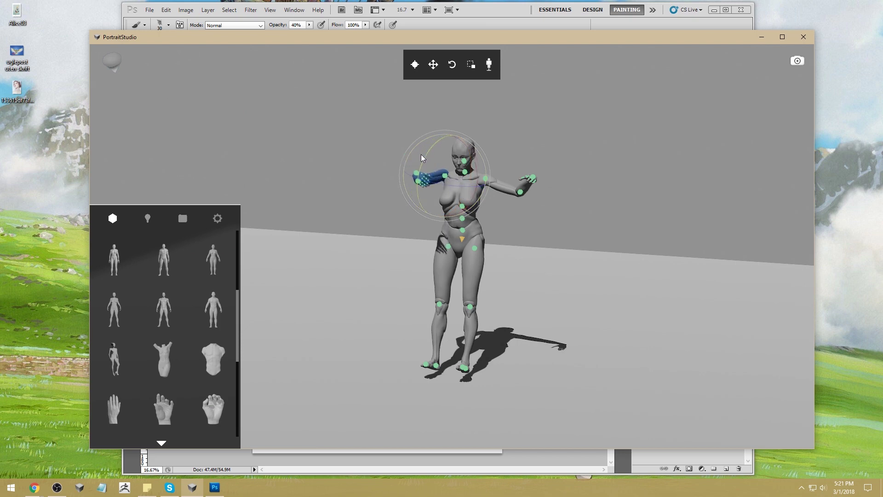
left_click_drag(443, 183, 437, 179)
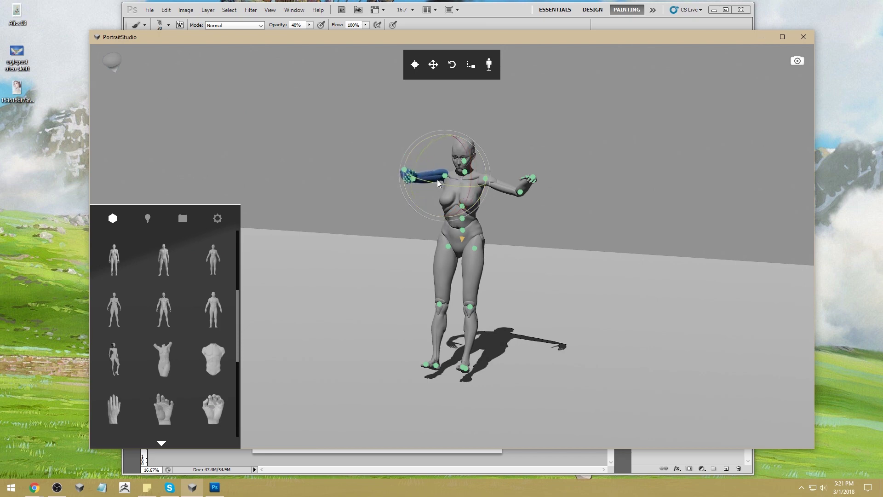
key("w")
left_click_drag(447, 174, 449, 174)
left_click(537, 120)
left_click_drag(538, 120, 533, 219)
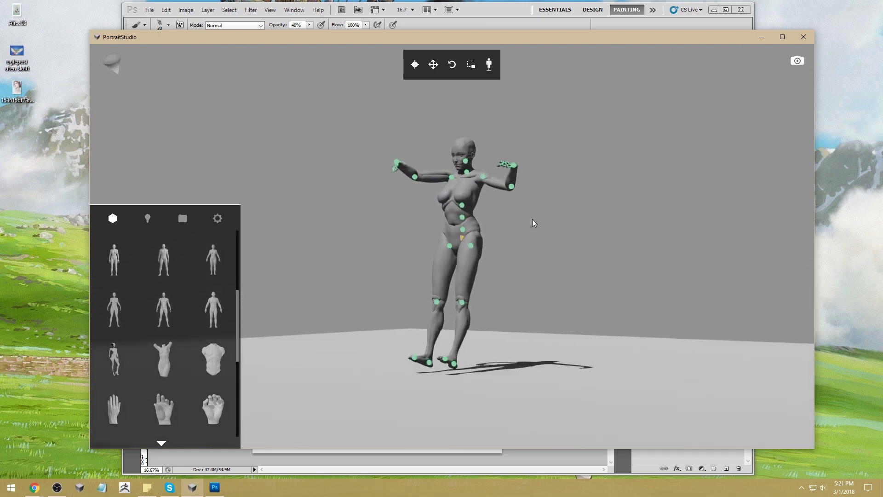
Rotate the left leg outward and swing the right leg back at the hip
left_click(471, 246)
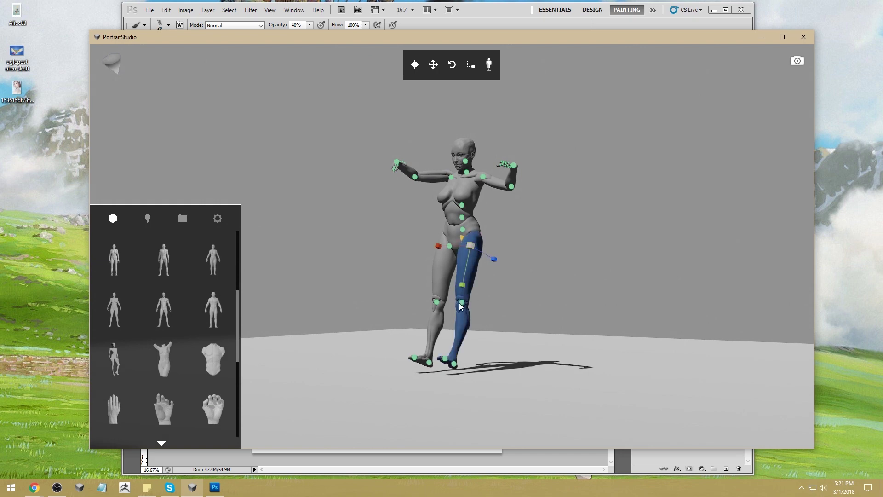
left_click(625, 253)
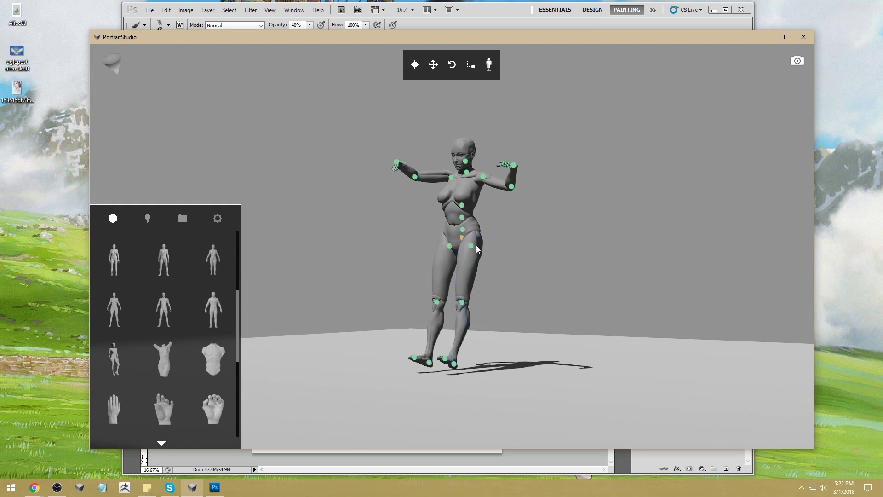
left_click(449, 247)
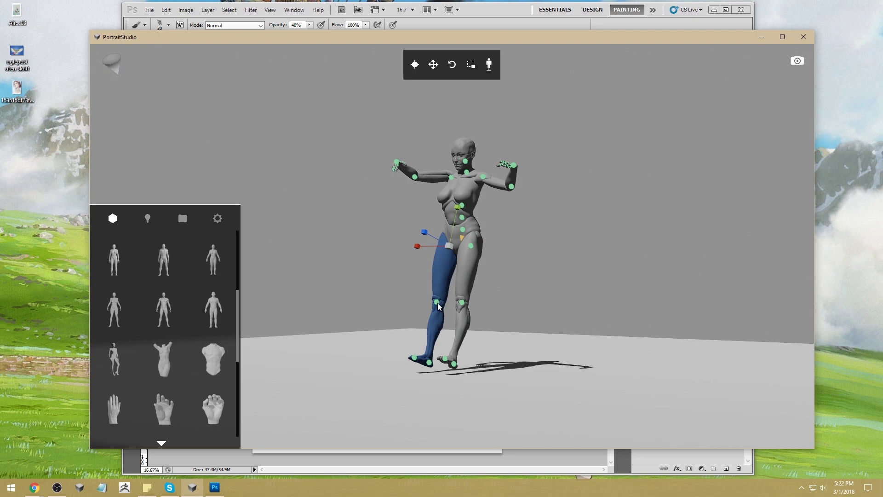
left_click(444, 252)
left_click_drag(424, 242, 417, 235)
left_click(471, 246)
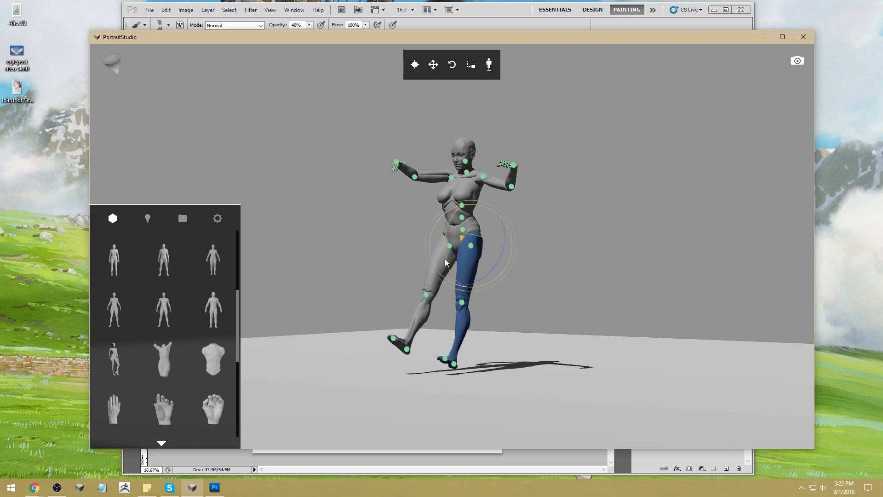
left_click_drag(446, 259, 441, 253)
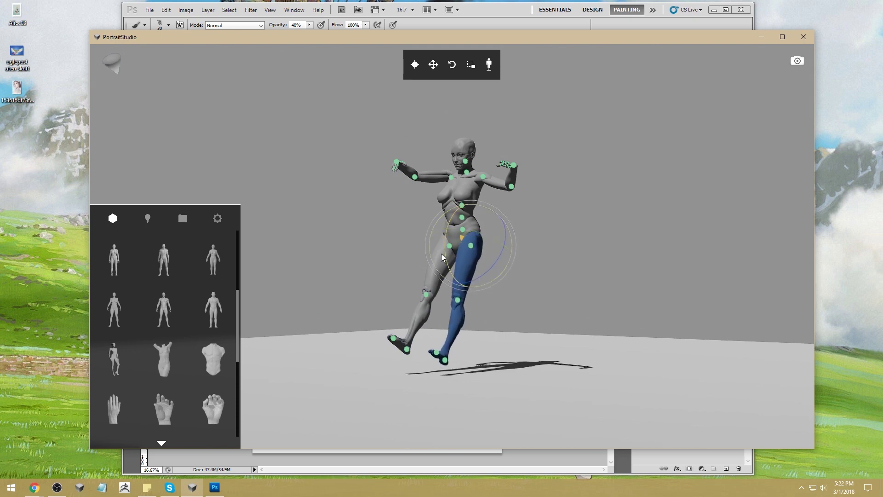
Let the left shin hang straight down and swing the left thigh about the hip
left_click(466, 161)
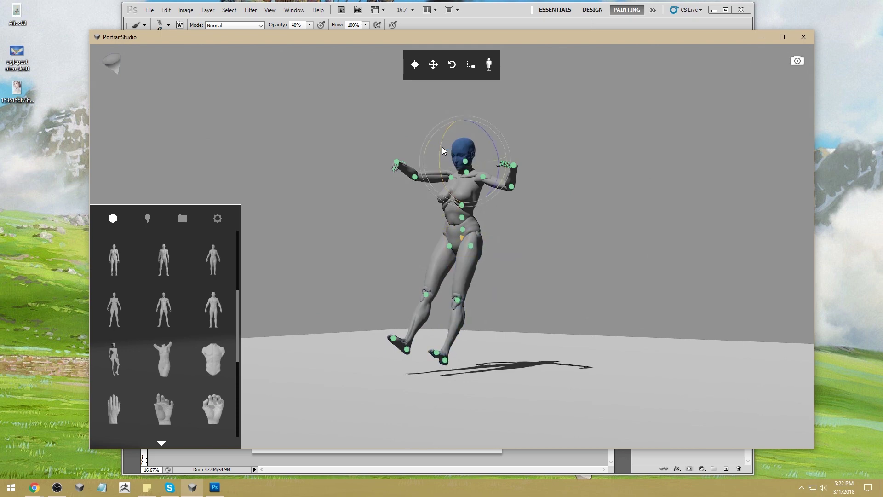
left_click(605, 119)
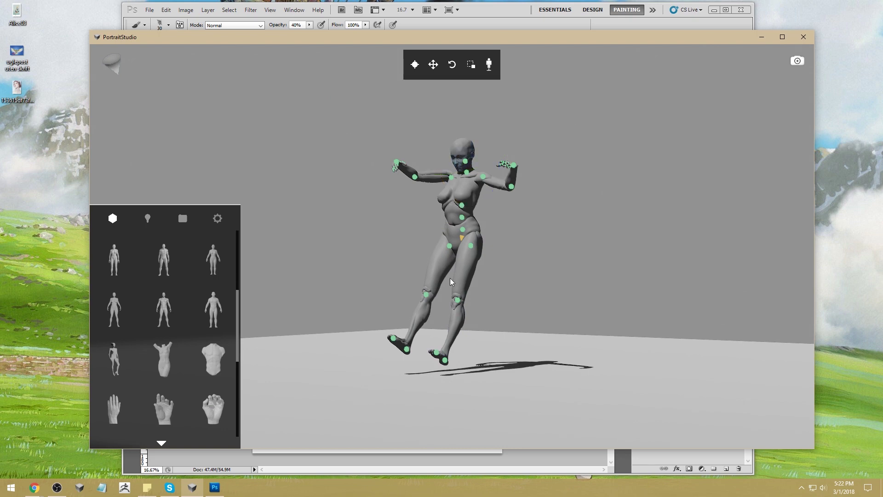
left_click(427, 296)
left_click_drag(404, 279, 408, 310)
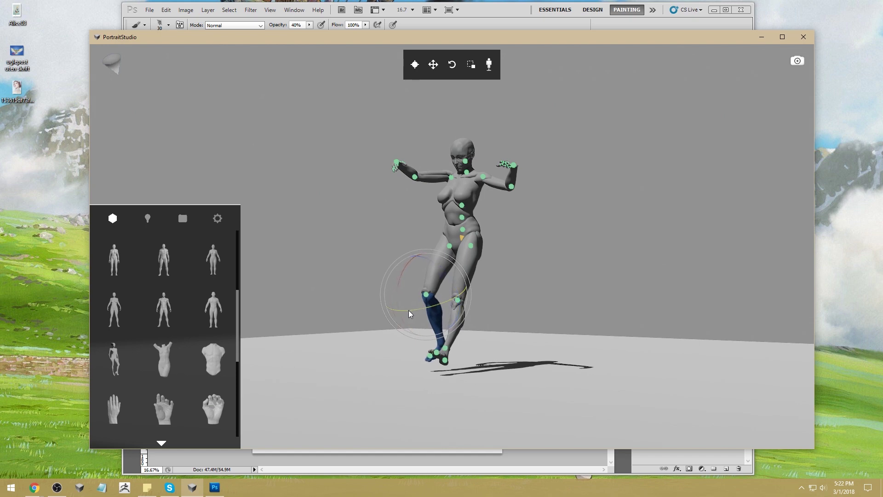
left_click(453, 244)
left_click_drag(450, 226, 457, 261)
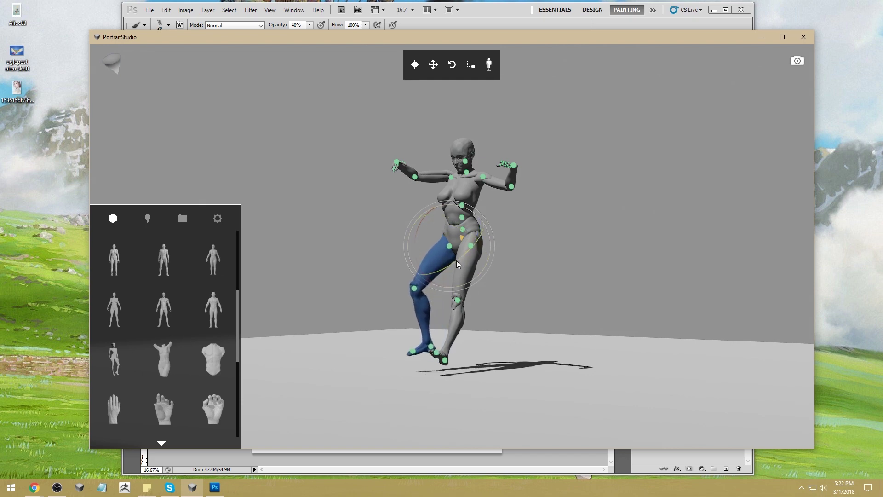
Straighten the right leg down from the hip with its lower leg hanging straight
left_click(518, 236)
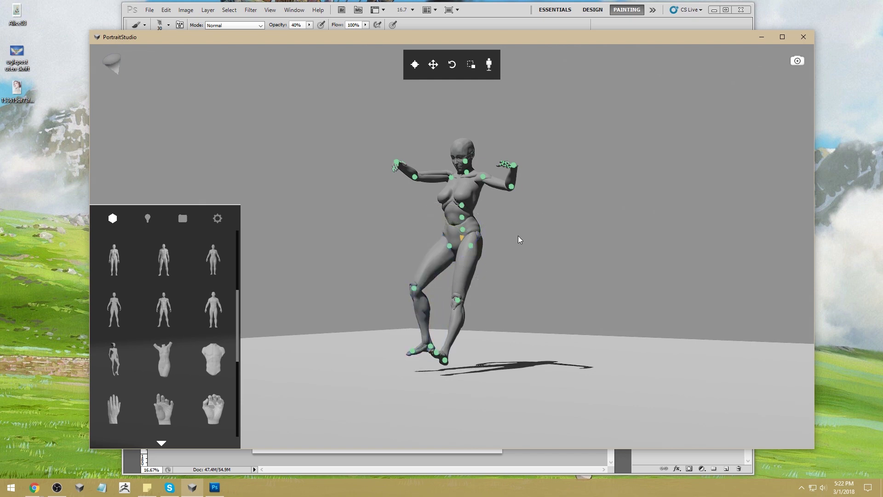
left_click(470, 247)
left_click_drag(449, 263, 451, 270)
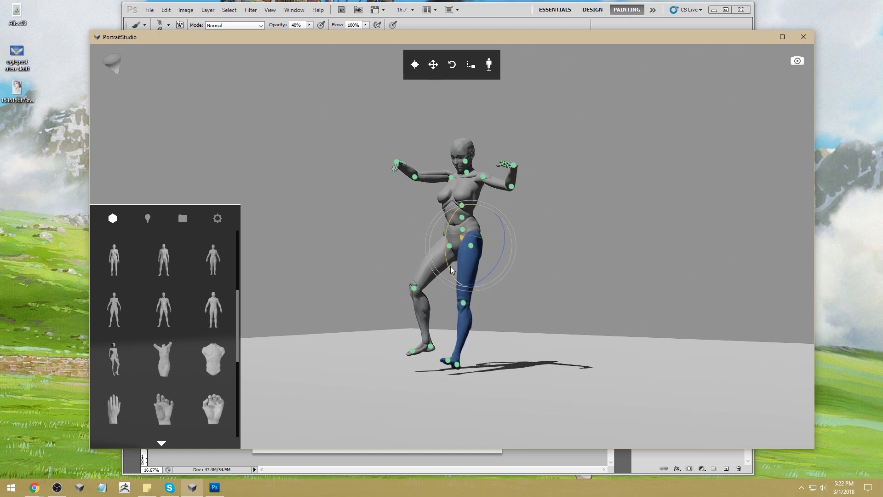
left_click(535, 280)
left_click(463, 301)
mouse_move(442, 277)
left_mouse_down()
mouse_move(438, 300)
mouse_move(438, 289)
left_mouse_up()
left_click(501, 223)
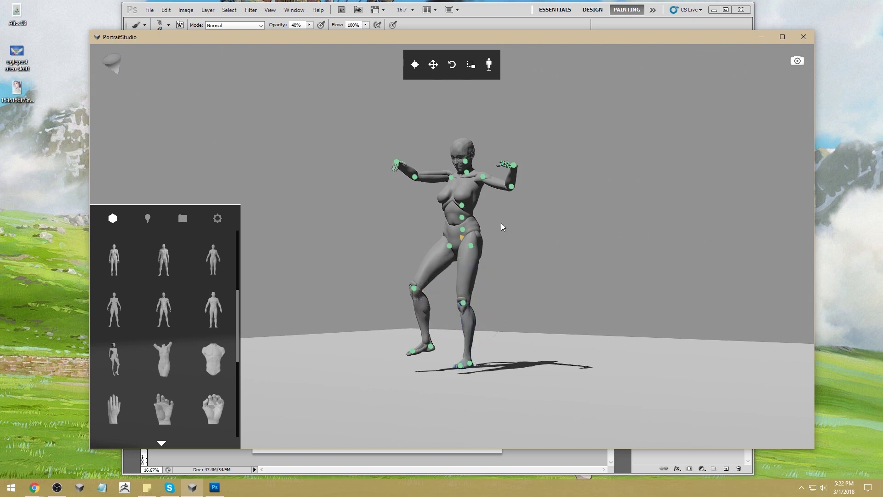
Rotate the figure's pose about the hips and raise an arm above the head
left_click(462, 230)
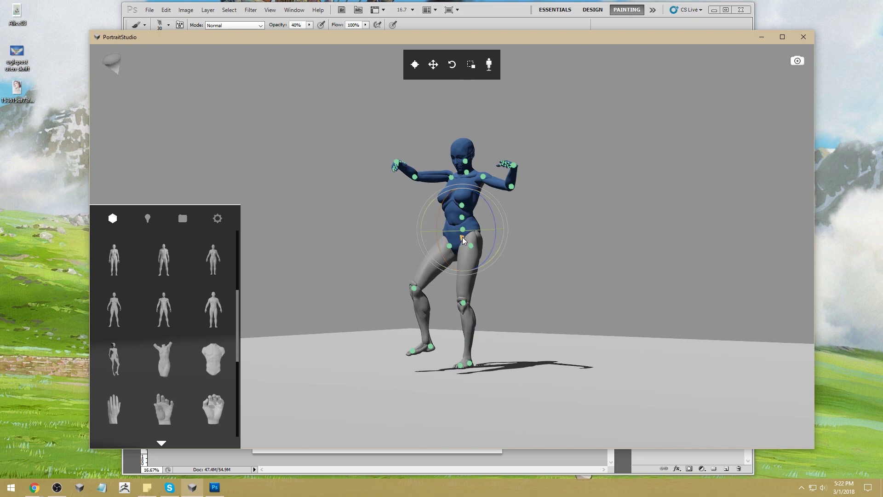
left_click(606, 215)
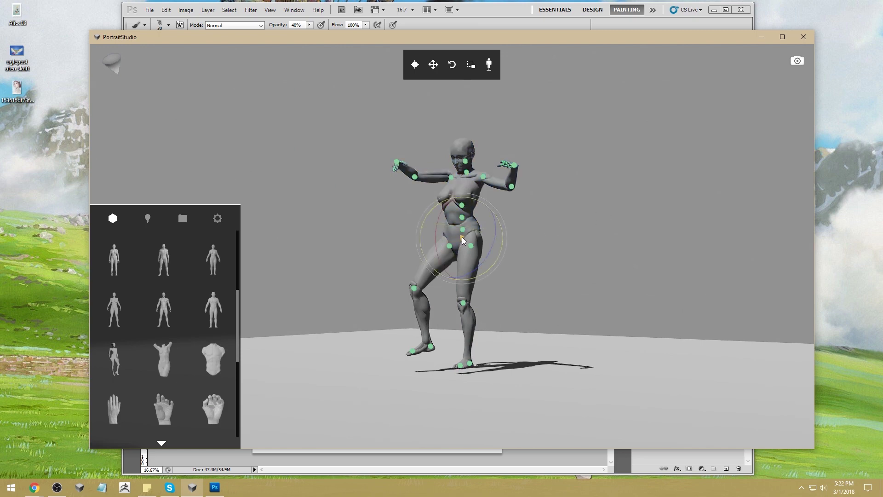
left_click_drag(438, 238, 438, 233)
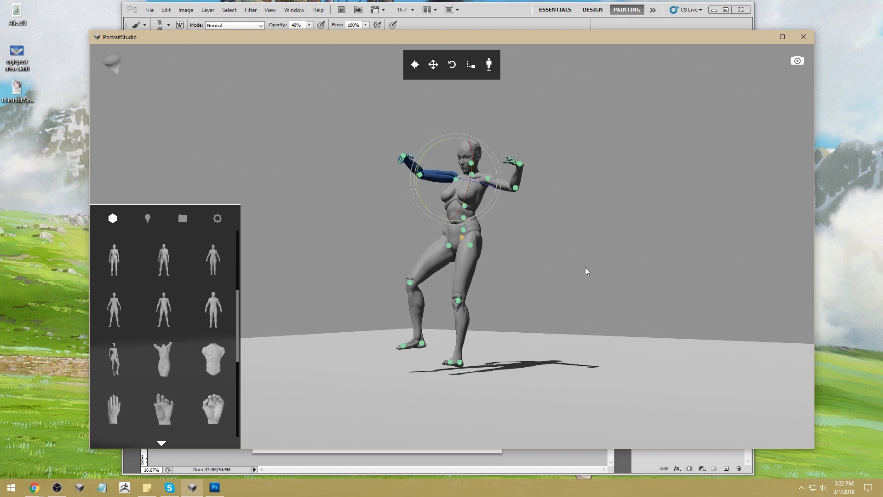
left_click_drag(587, 270, 637, 272)
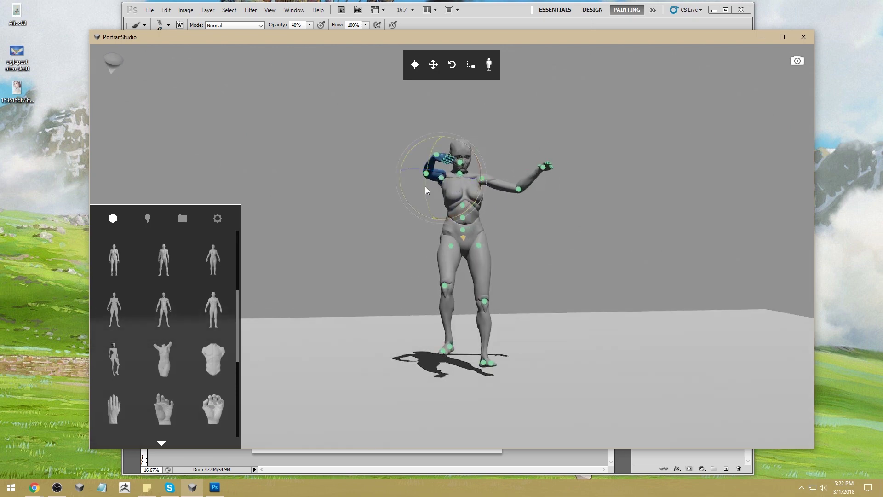
left_click_drag(425, 187, 442, 168)
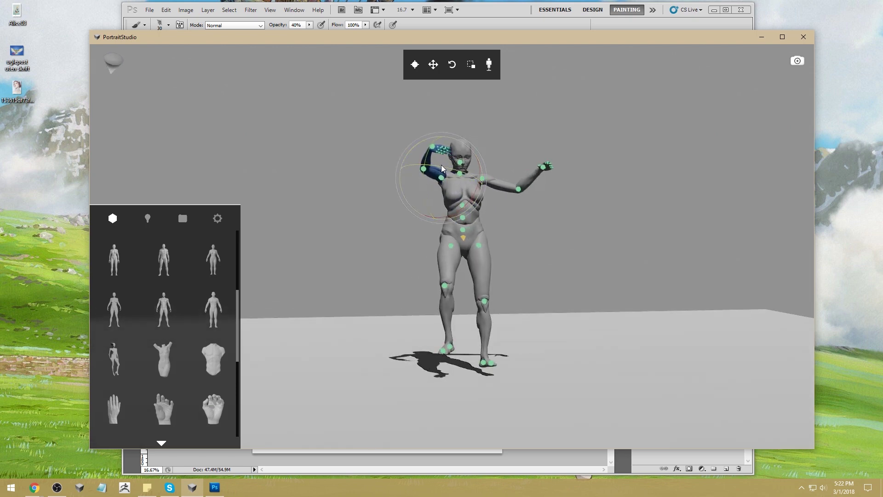
left_click_drag(749, 167, 500, 189)
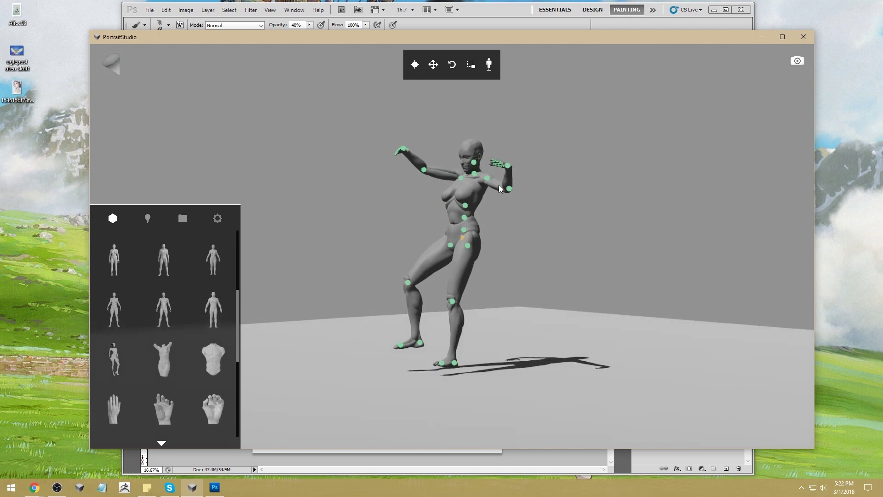
left_click_drag(553, 198, 560, 199)
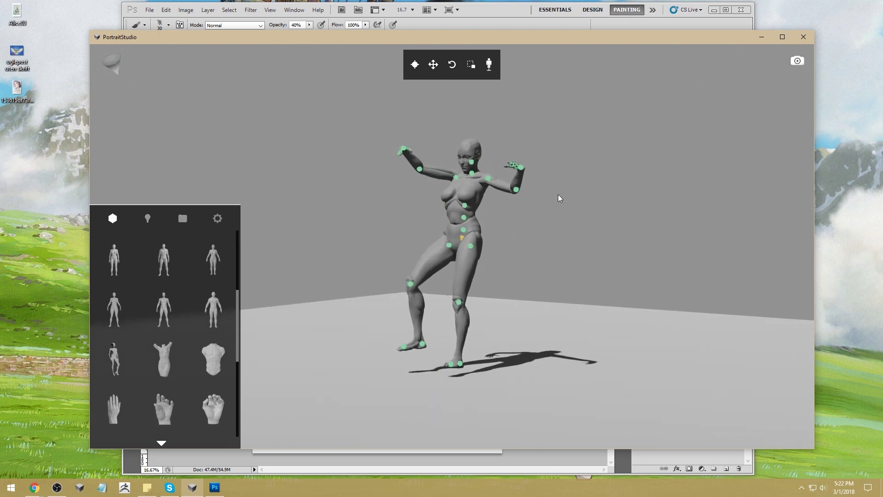
Spread the arms by rotating the chest and lean the upper body at the waist
left_click(464, 208)
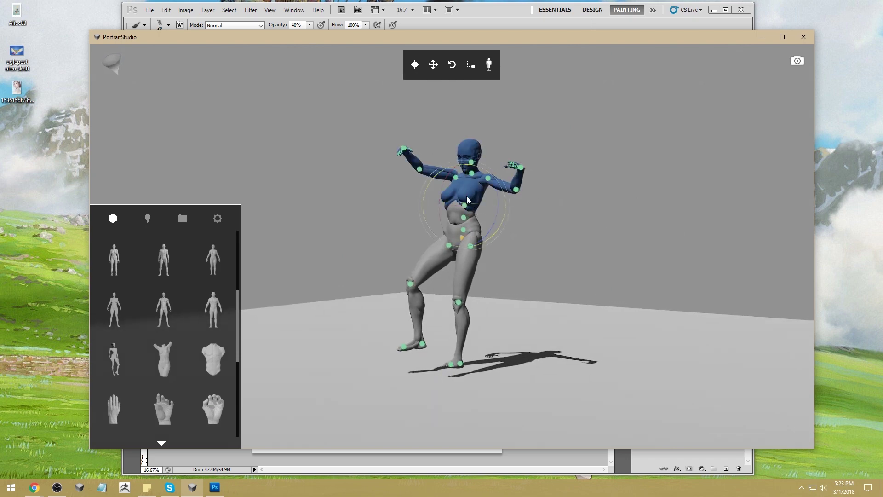
left_click_drag(443, 187, 465, 174)
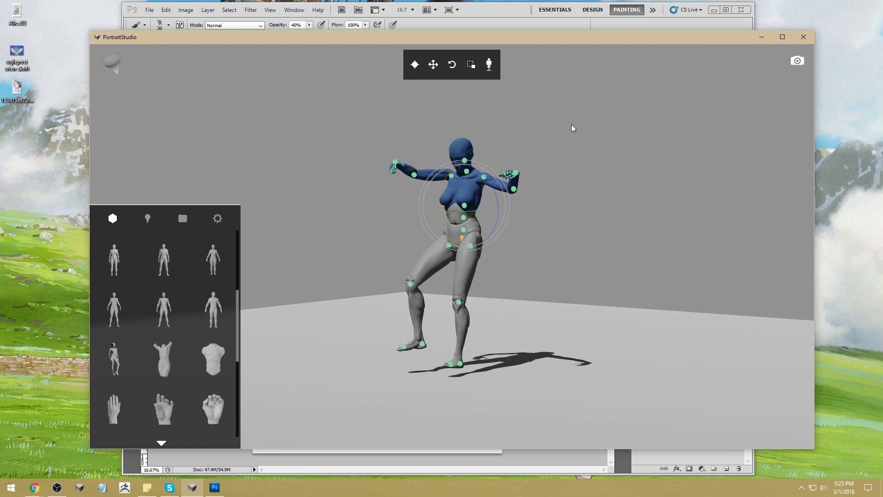
left_click(557, 134)
left_click(463, 230)
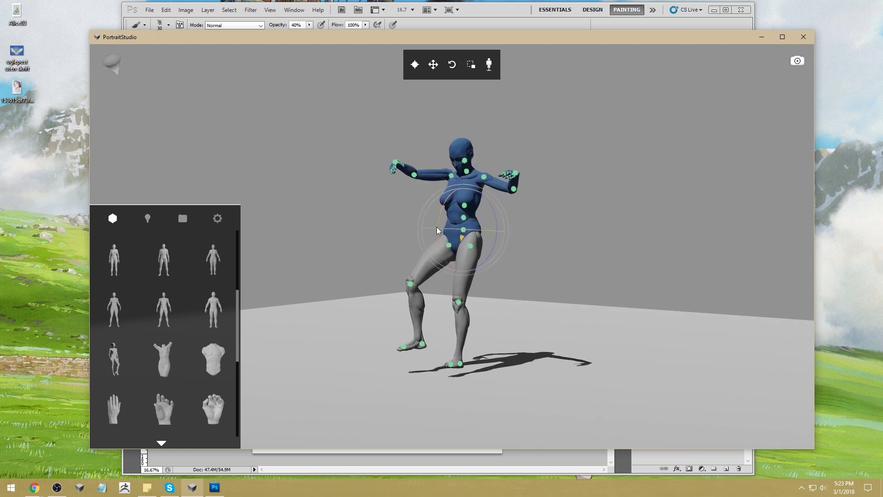
left_click_drag(437, 227, 438, 217)
left_click(639, 189)
left_click_drag(639, 189, 588, 239)
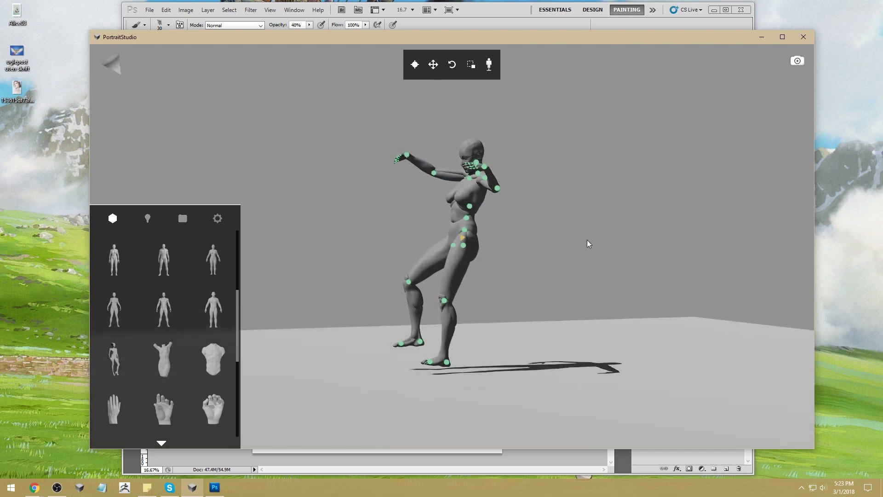
left_click_drag(588, 240, 620, 242)
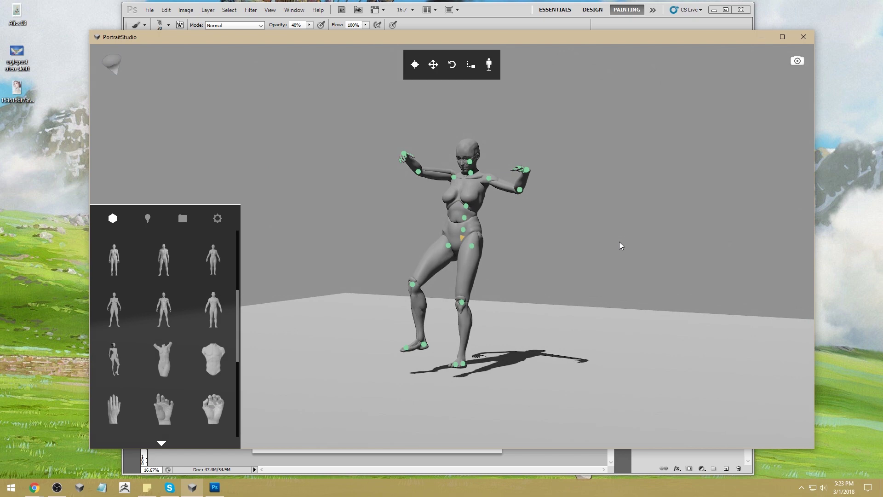
Swing the right leg outward at the hip and bend it at the knee
left_click(460, 302)
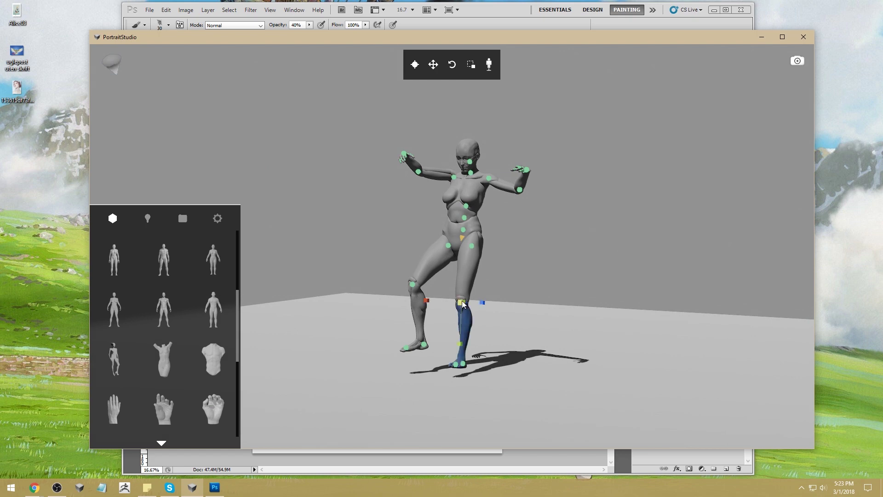
left_click(474, 245)
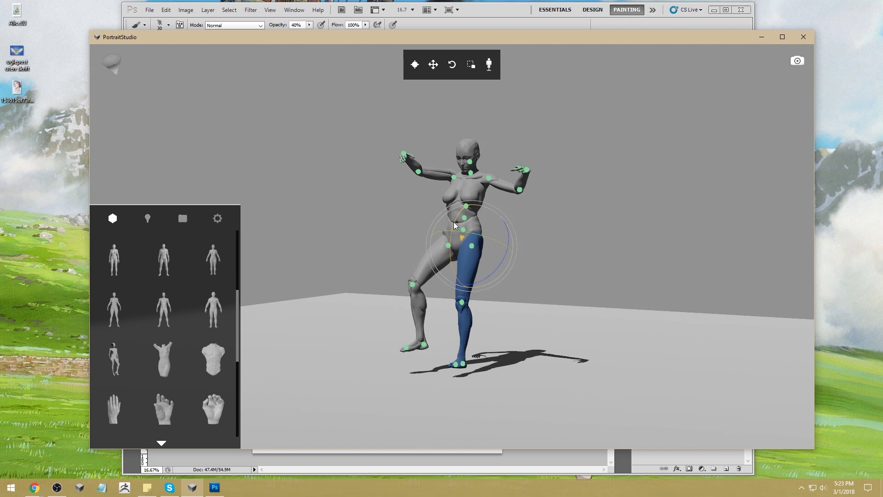
left_click_drag(453, 222, 451, 228)
left_click(468, 307)
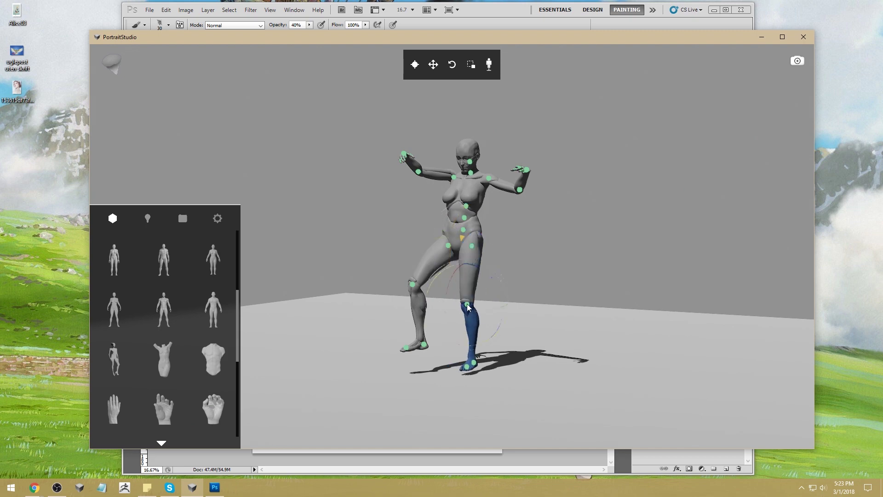
left_click_drag(450, 290, 449, 295)
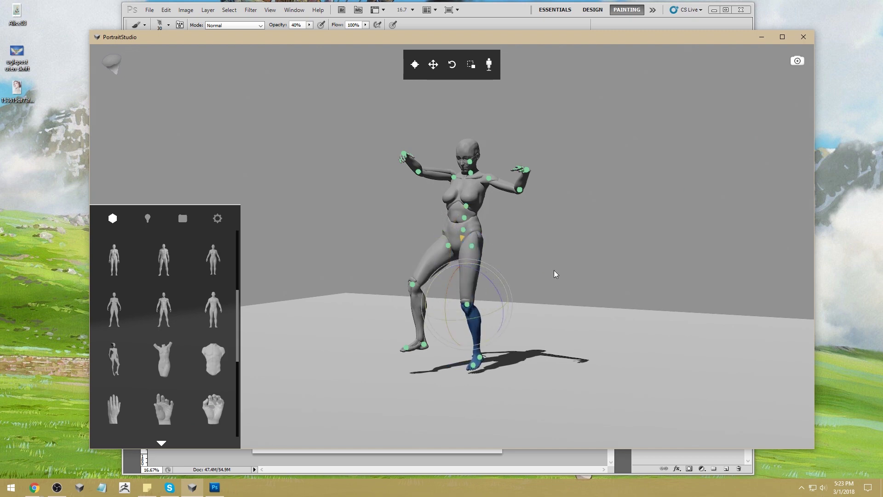
left_click_drag(554, 271, 570, 305)
left_click(569, 306)
Turn off the joint markers and scroll through the light-bulb lighting panel, orbiting the view slightly
left_click(415, 64)
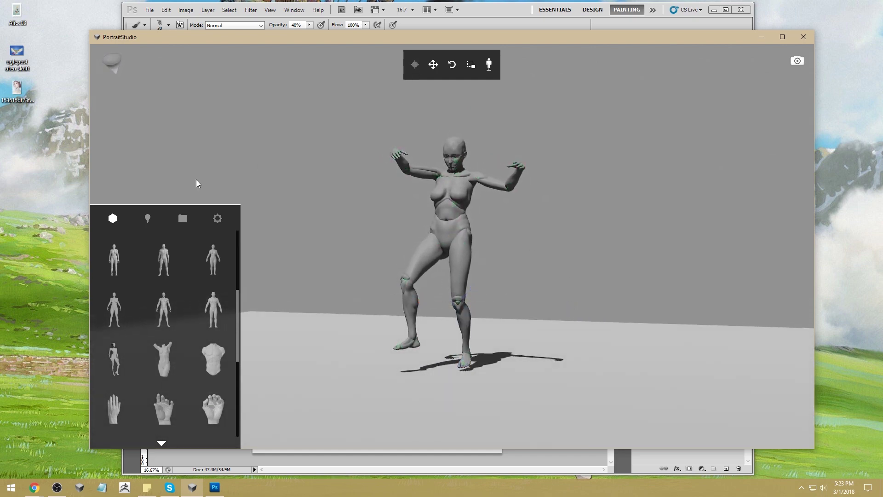
left_click(148, 219)
left_click_drag(238, 264, 242, 428)
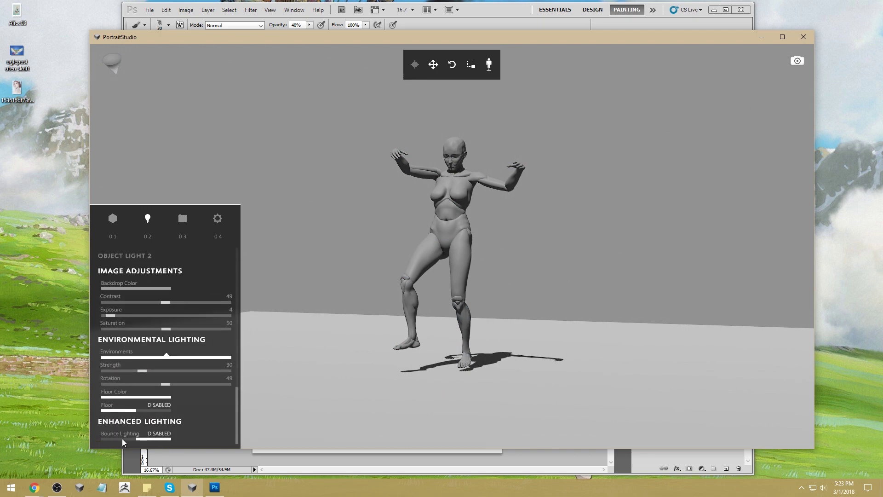
scroll(123, 443, "up", 5)
left_click_drag(579, 236, 570, 238)
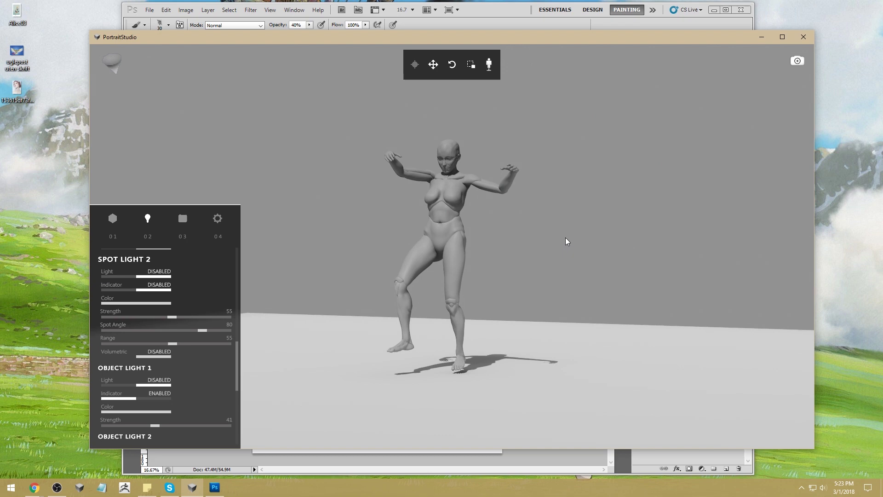
left_click_drag(564, 247, 557, 248)
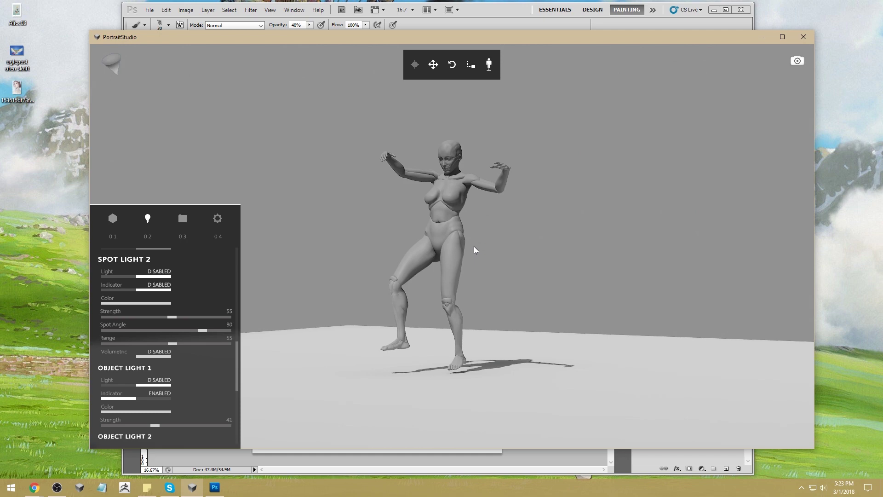
Lower the right arm slightly at the shoulder, then orbit round to the figure's back
left_click(417, 65)
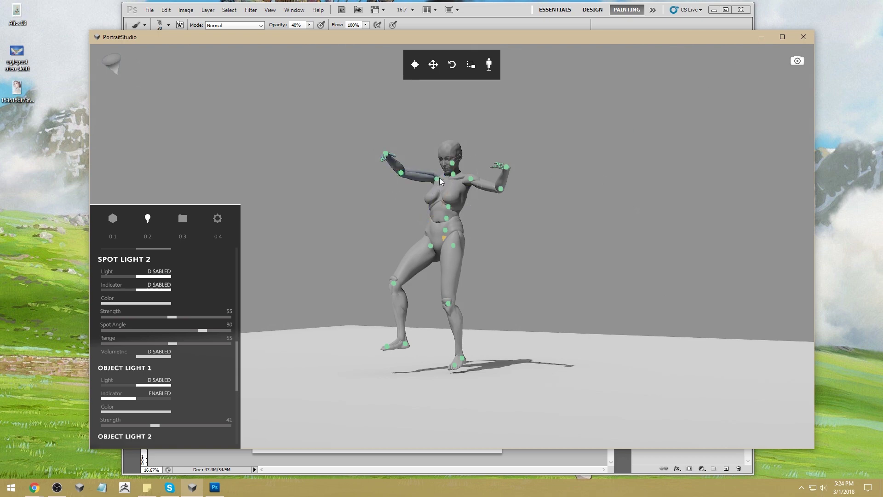
left_click_drag(438, 185, 436, 189)
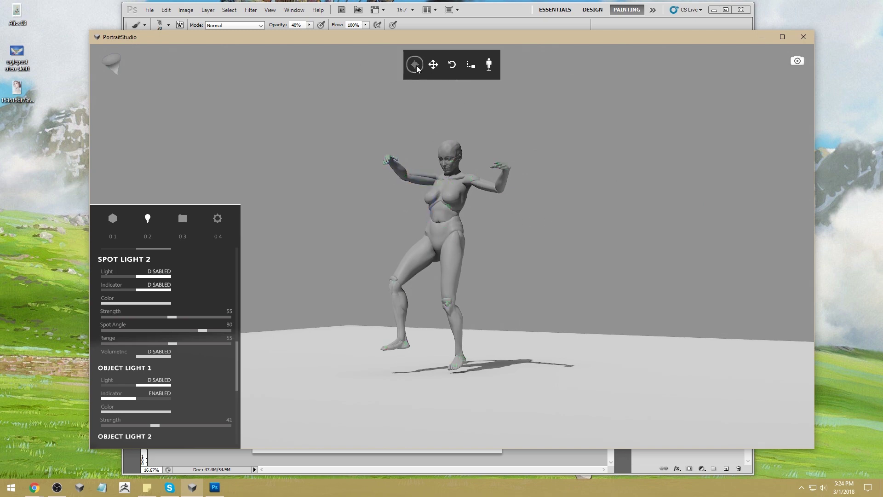
left_click_drag(526, 235, 876, 240)
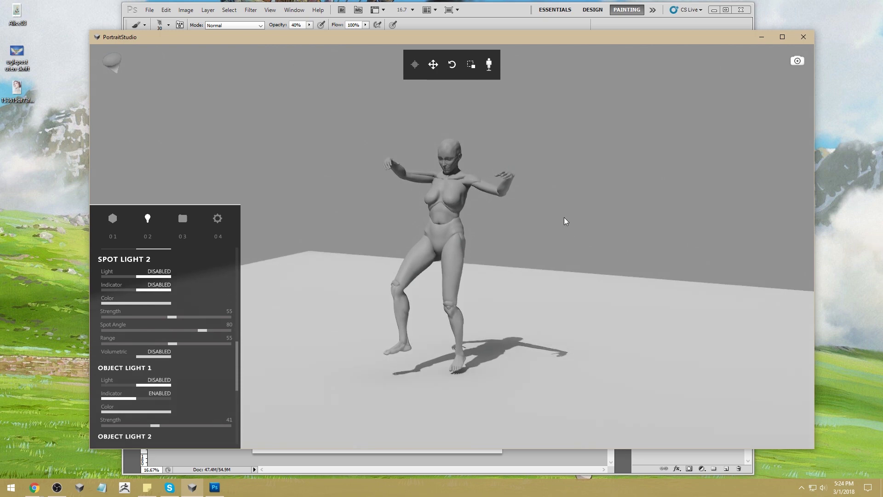
Tilt the head forward using the E rotate shortcut, then hide the joint markers
left_click(415, 65)
left_click(452, 162)
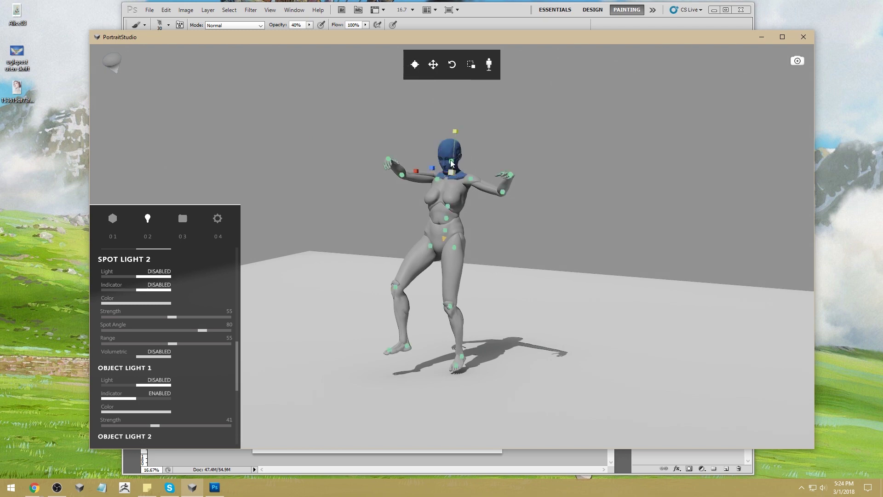
left_click(557, 146)
left_click(454, 164)
key("e")
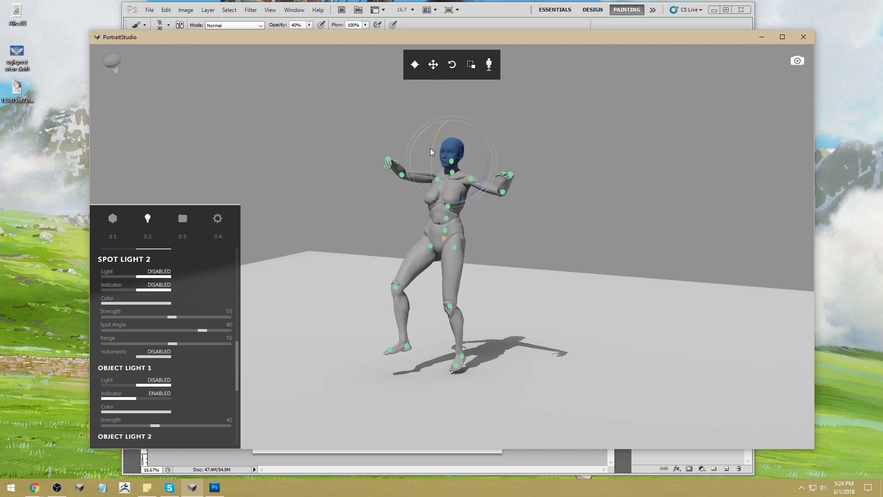
left_click(570, 118)
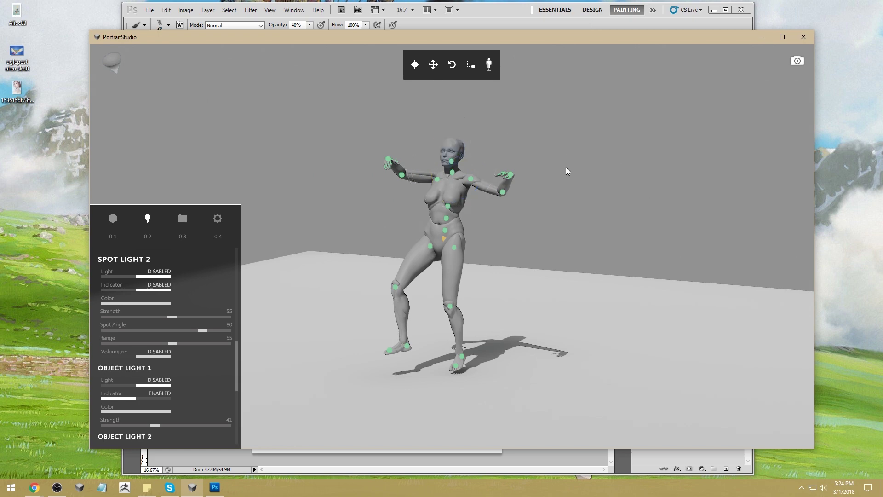
mouse_move(559, 246)
left_mouse_down()
mouse_move(506, 249)
mouse_move(575, 250)
left_mouse_up()
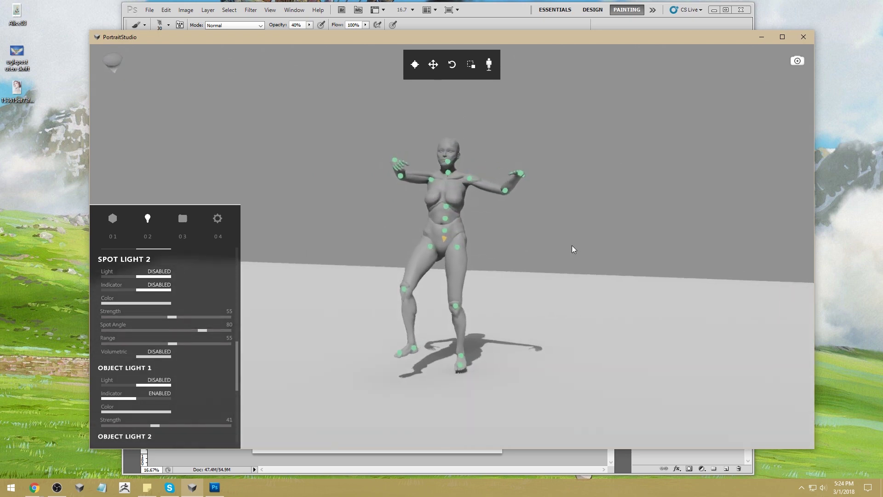
left_click(450, 157)
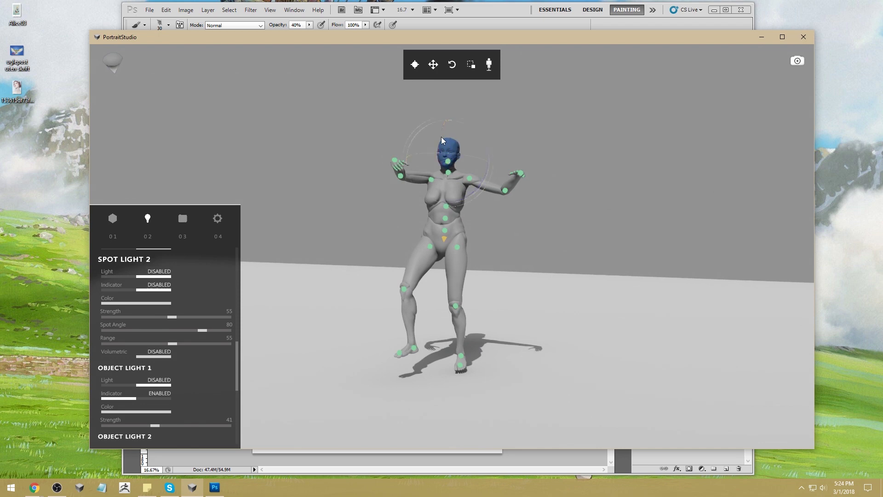
left_click_drag(442, 141, 440, 151)
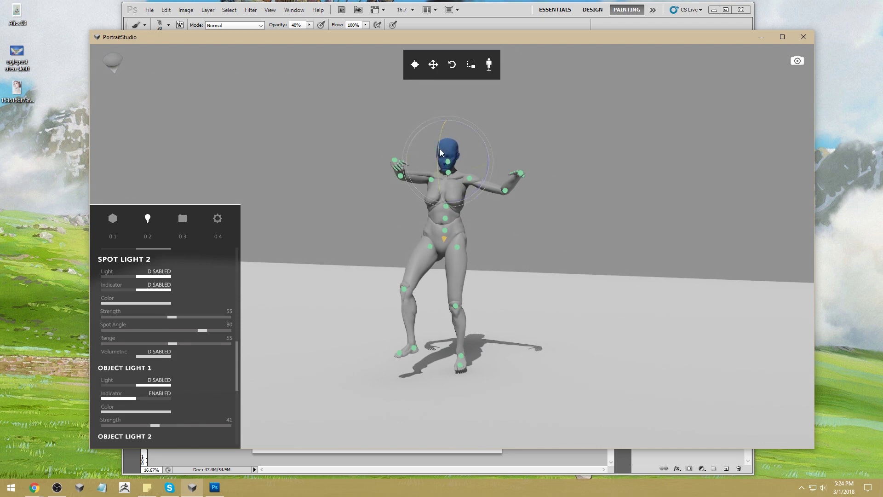
left_click(533, 132)
left_click(415, 65)
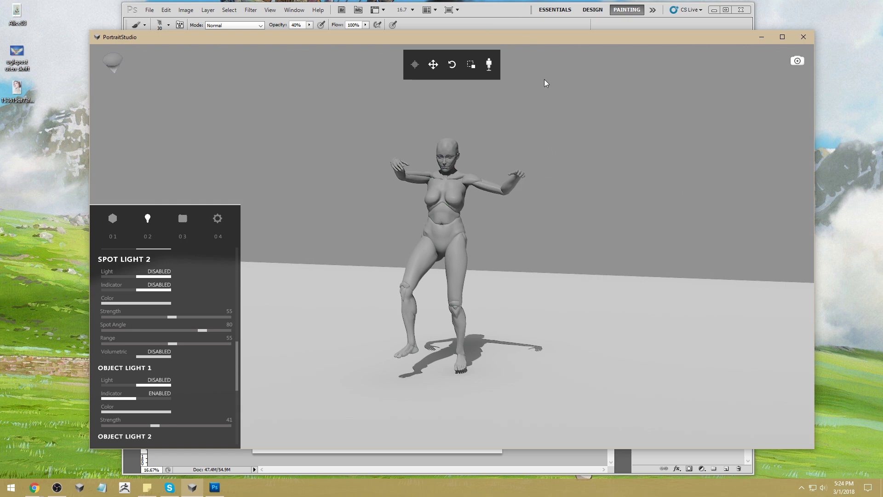
left_click_drag(520, 257, 413, 191)
Raise the right arm overhead and lift the right leg with its knee bent
left_click(415, 64)
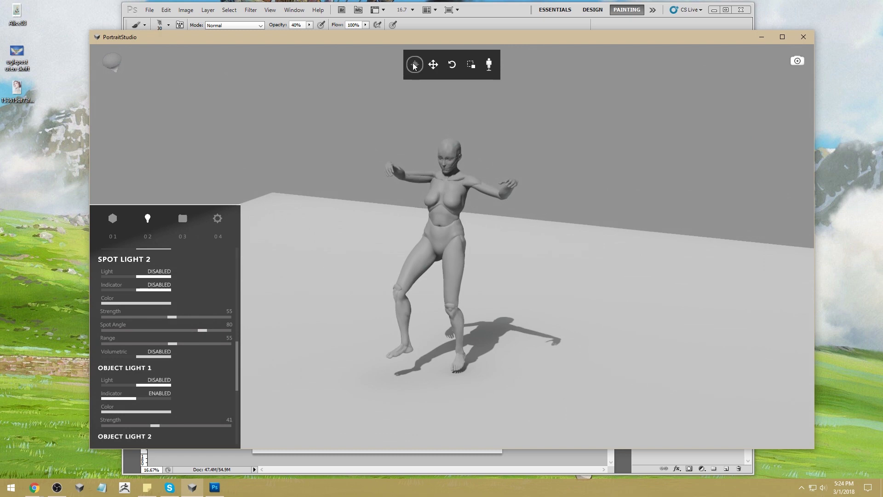
left_click(438, 180)
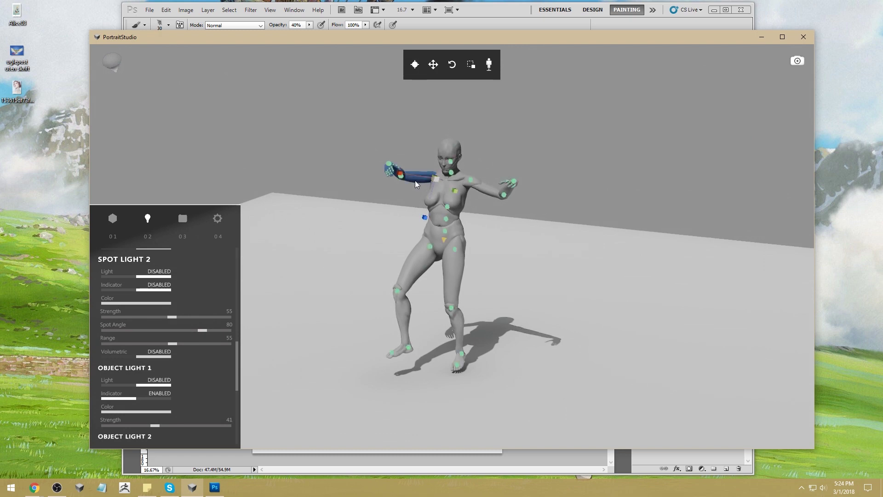
mouse_move(417, 184)
left_mouse_down()
mouse_move(447, 195)
mouse_move(400, 201)
mouse_move(401, 152)
left_mouse_up()
left_click(529, 160)
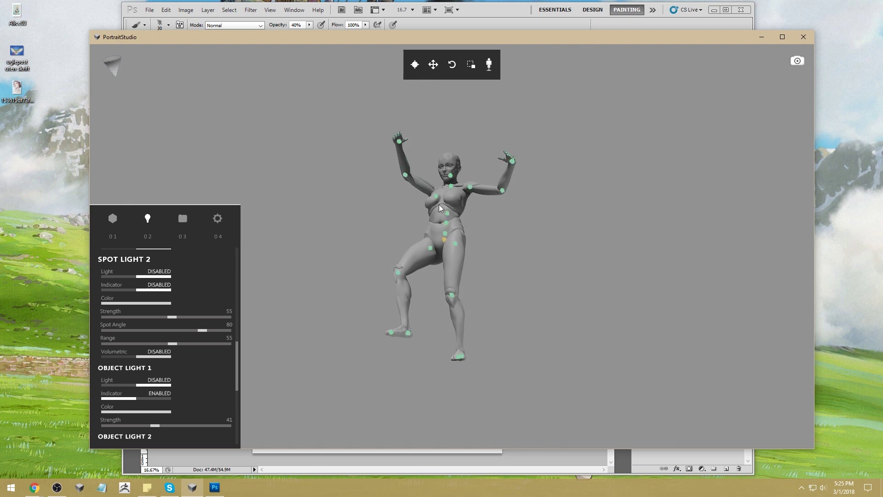
left_click_drag(443, 264, 443, 219)
left_click_drag(551, 216, 488, 268)
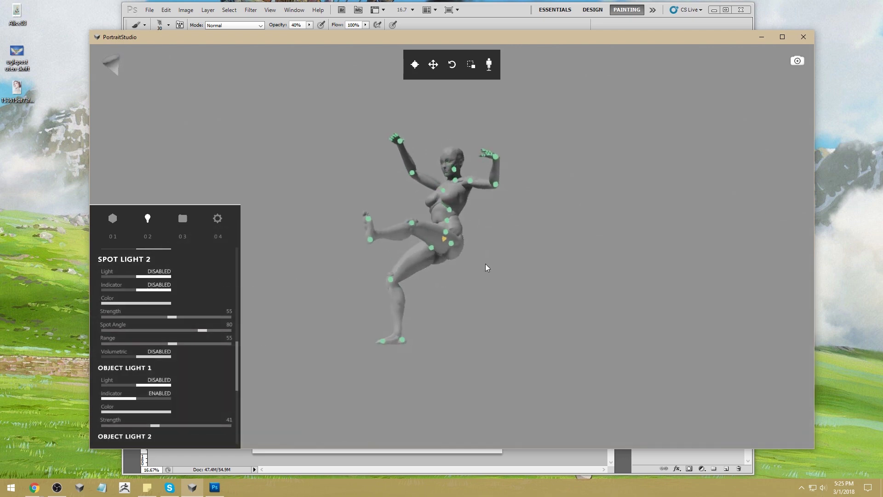
Angle the raised lower leg down-left and rotate its foot, checking from a front view
left_click(418, 72)
mouse_move(503, 197)
left_mouse_down()
mouse_move(508, 258)
mouse_move(523, 262)
mouse_move(389, 223)
left_mouse_up()
left_click(415, 65)
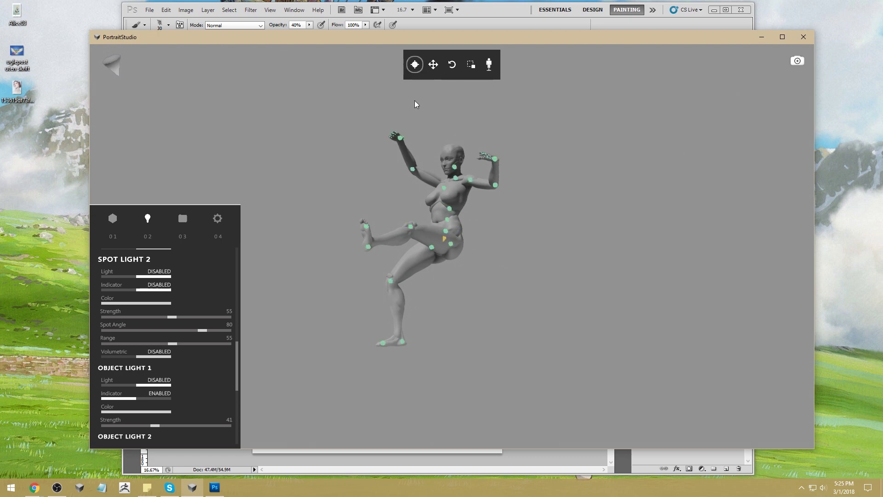
left_click(412, 228)
left_click_drag(388, 205, 382, 240)
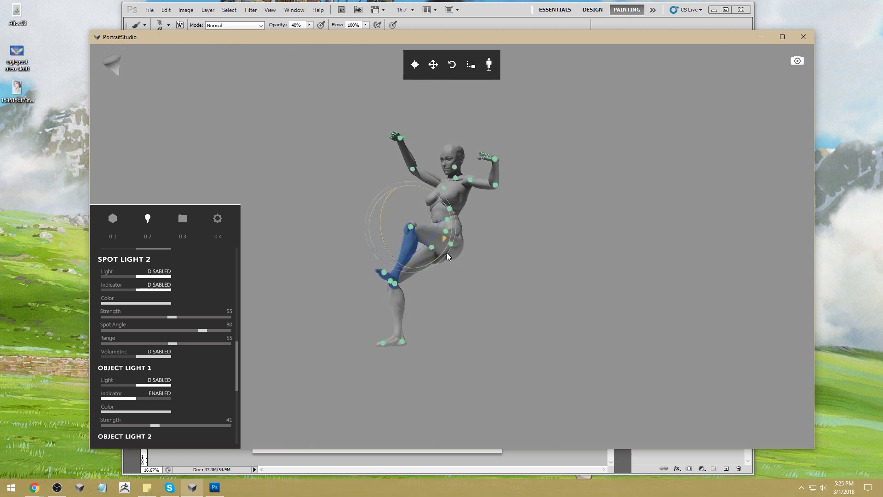
left_click(401, 344)
left_click_drag(367, 336, 374, 316)
left_click(497, 318)
left_click_drag(496, 317, 540, 316)
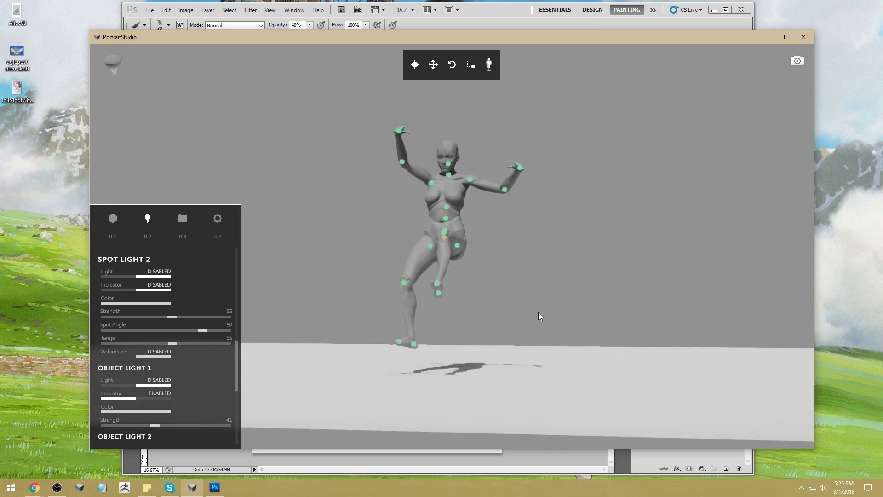
Lower the left leg to nearly straight, hide the joint markers and orbit below the figure
left_click(459, 248)
left_click_drag(450, 208, 438, 233)
left_click_drag(581, 205, 879, 300)
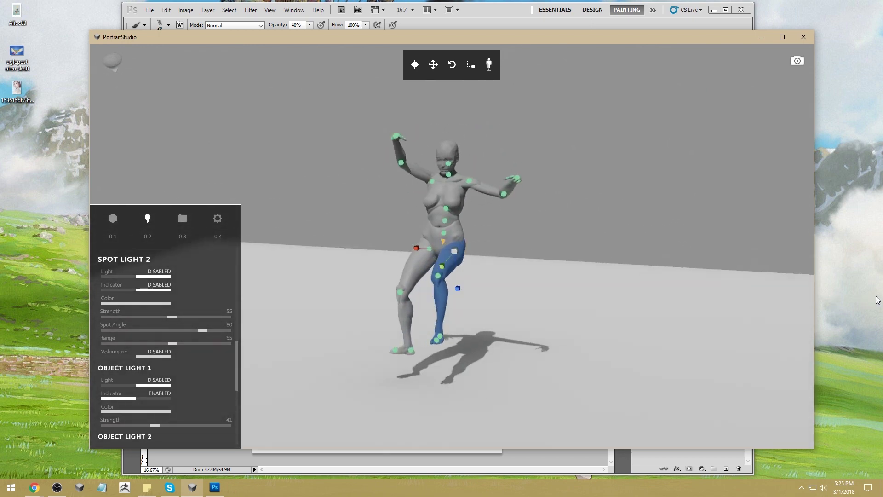
left_click(562, 250)
left_click(415, 64)
left_click_drag(528, 269, 528, 256)
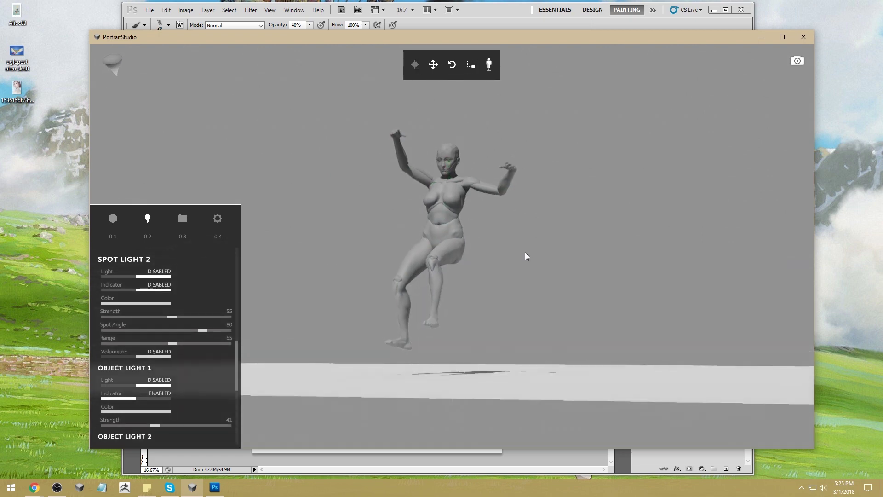
Open a new browser window and bring up the 'falling from cliff' YouTube results
right_click(34, 487)
left_click(72, 398)
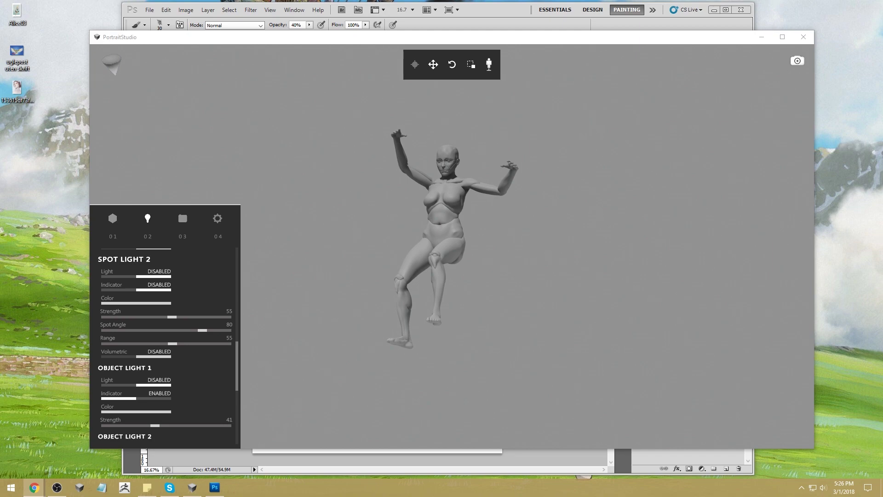
key("alt+Tab")
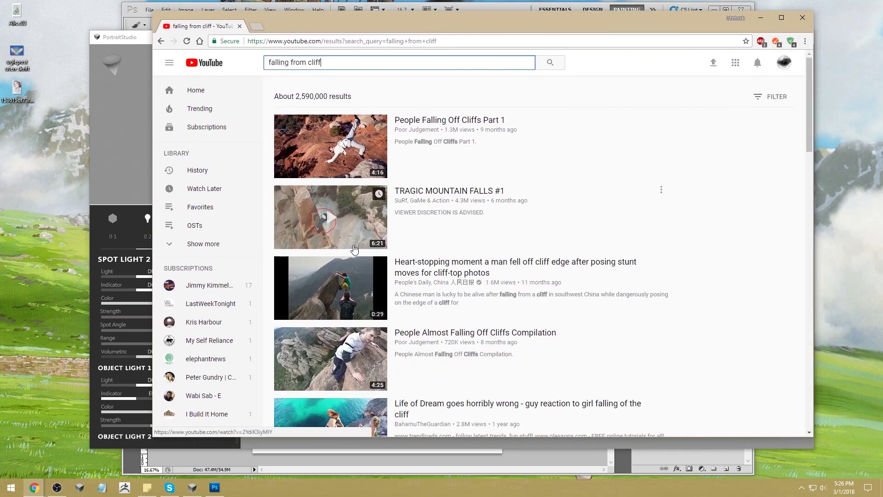
Open the Life of Dream cliff video and set its playback speed to 0.25
scroll(381, 309, "down", 2)
scroll(335, 283, "down", 2)
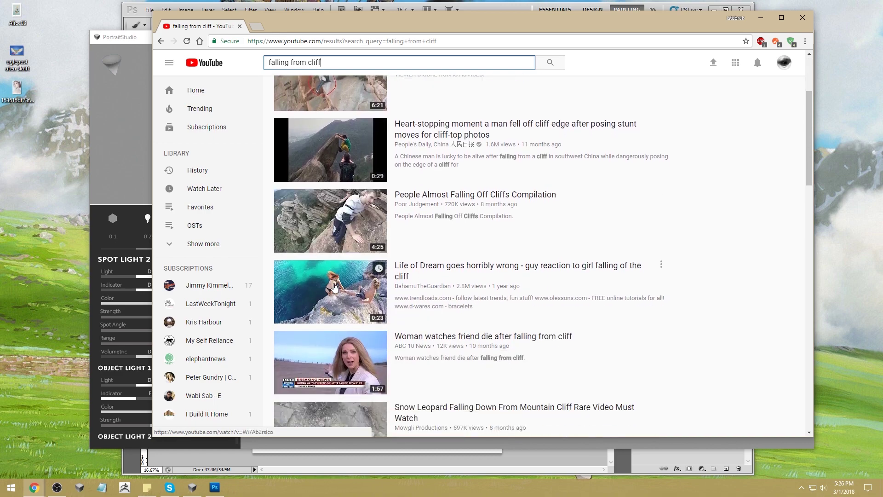
left_click(334, 288)
left_click(514, 299)
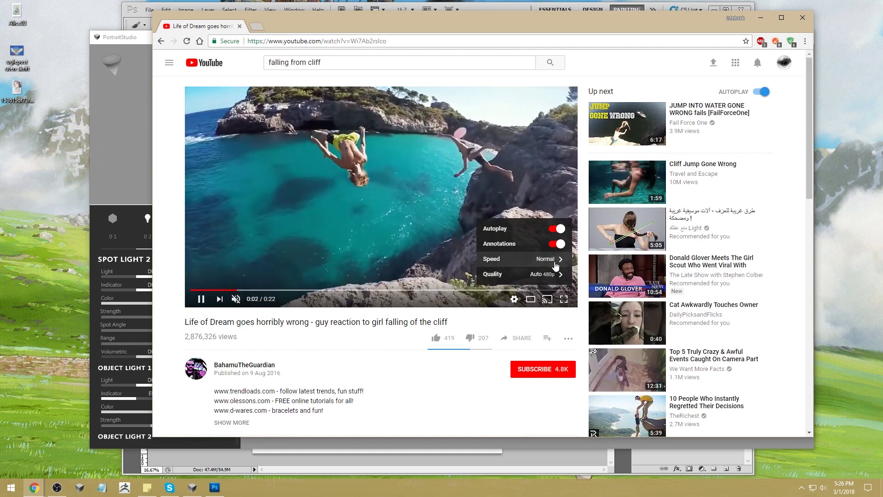
left_click(558, 259)
left_click(548, 182)
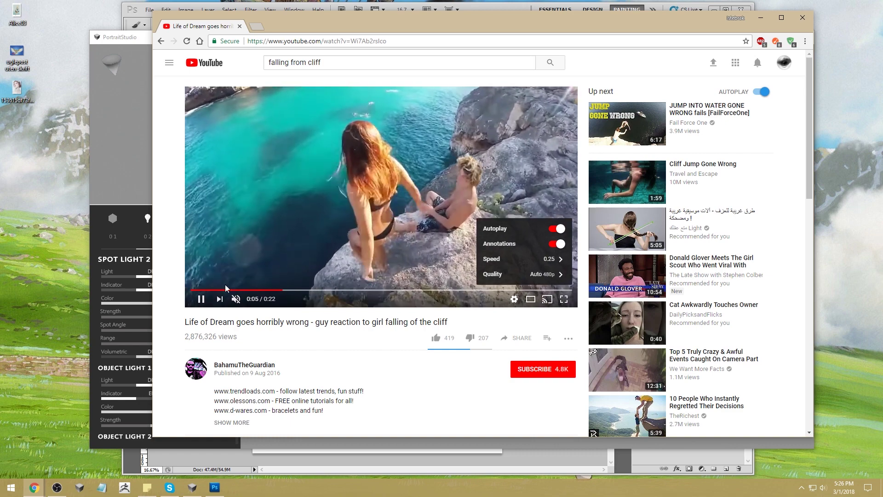
Seek back to about 0:01 and pause the video there
left_click(225, 290)
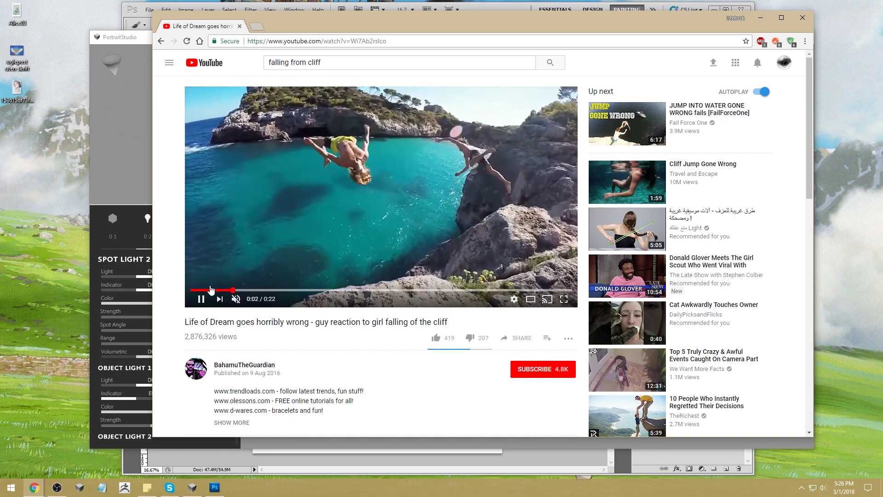
left_click(212, 289)
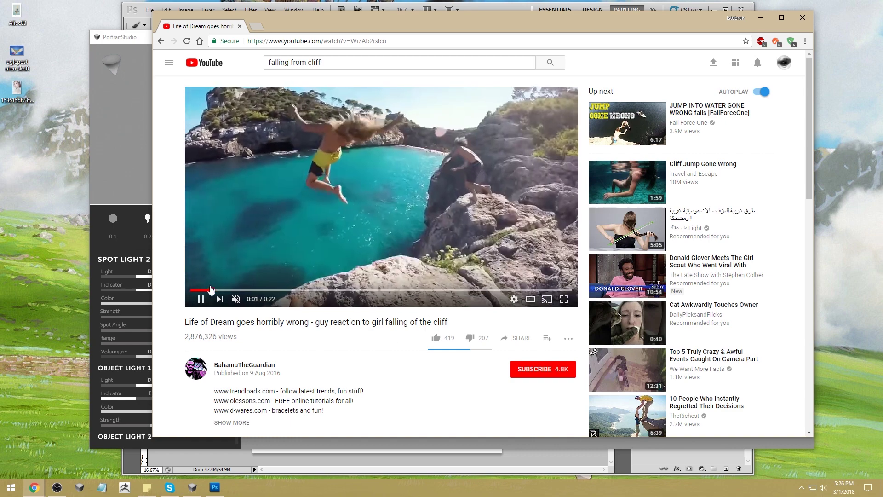
left_click(353, 197)
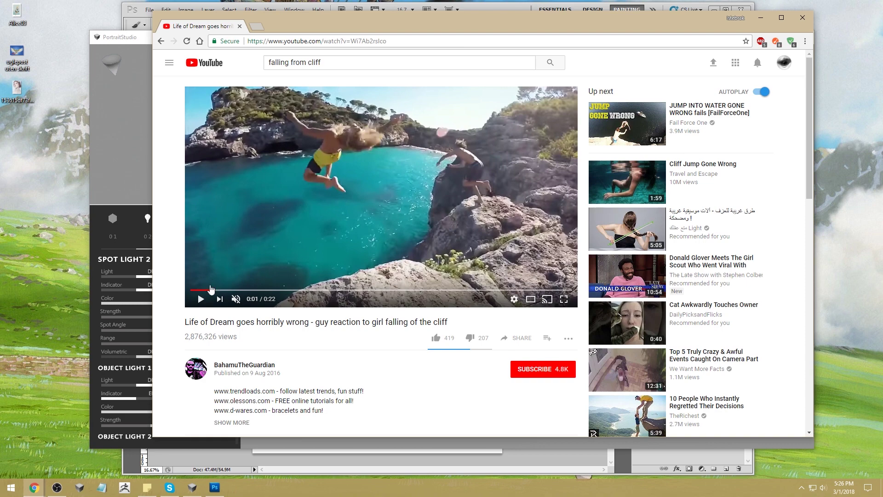
left_click(210, 290)
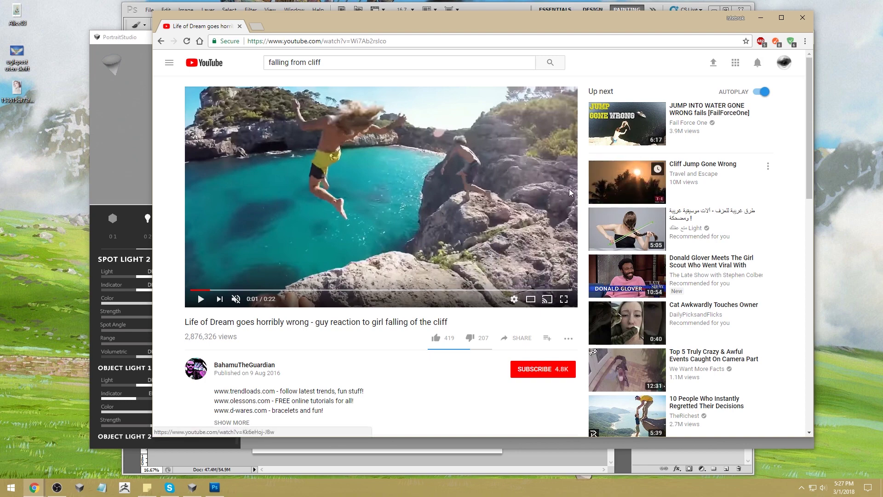
Return to the cliff search results and open People Falling Off Cliffs Part 1
left_click(160, 41)
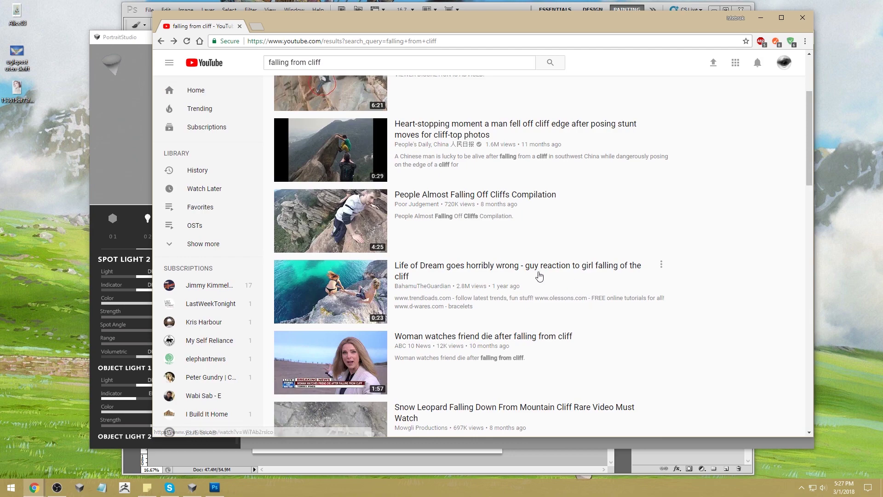
scroll(538, 275, "down", 5)
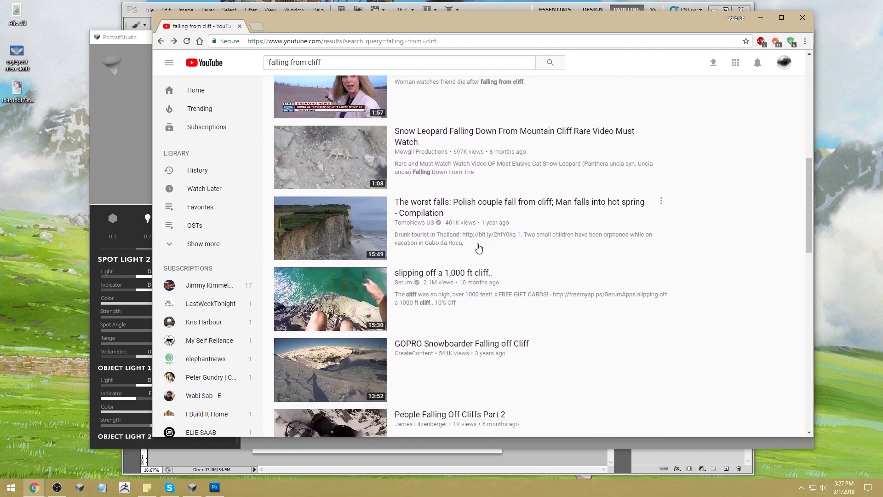
scroll(409, 283, "down", 5)
scroll(412, 286, "down", 2)
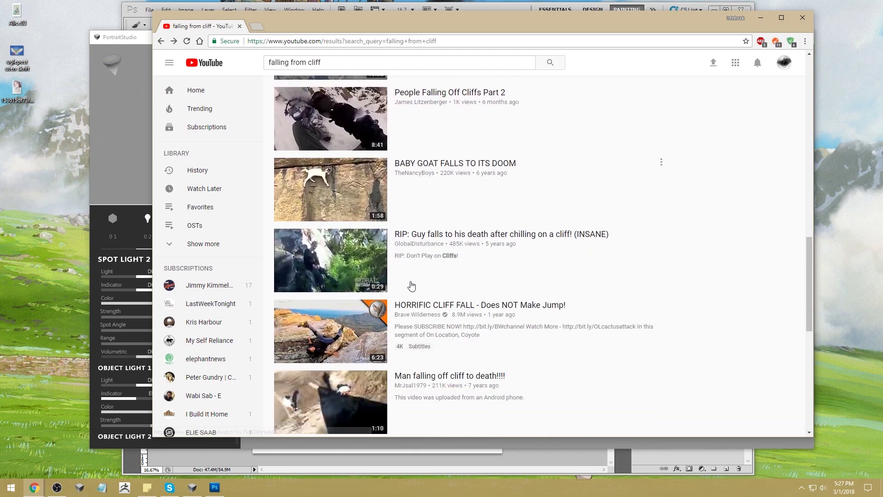
scroll(412, 286, "down", 2)
scroll(412, 286, "up", 20)
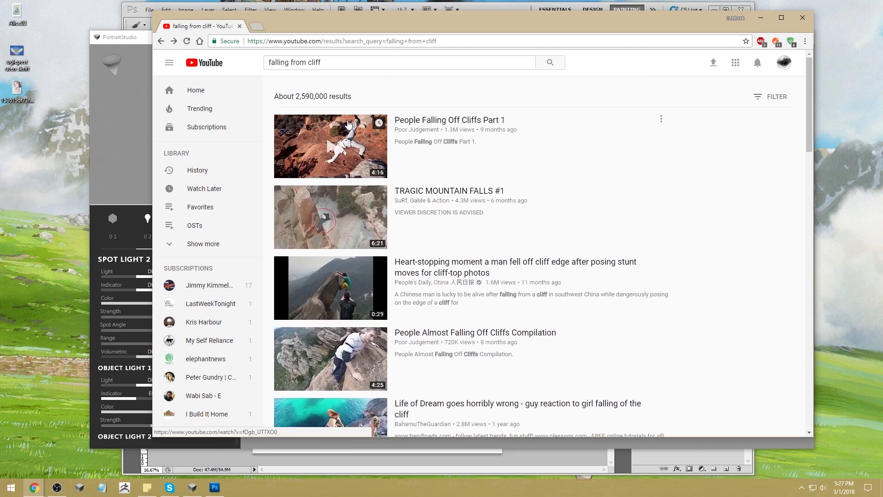
left_click(349, 133)
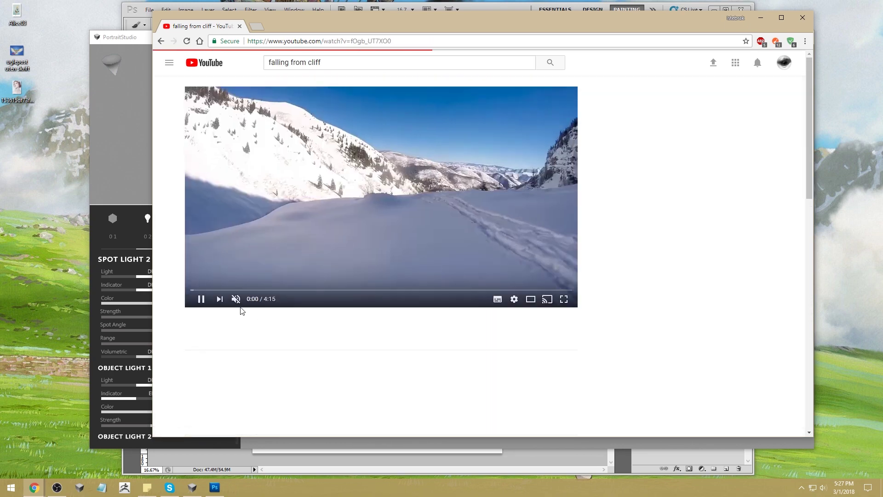
Skip the video ahead through 0:34, 0:55 and 1:20
left_click_drag(216, 291, 243, 291)
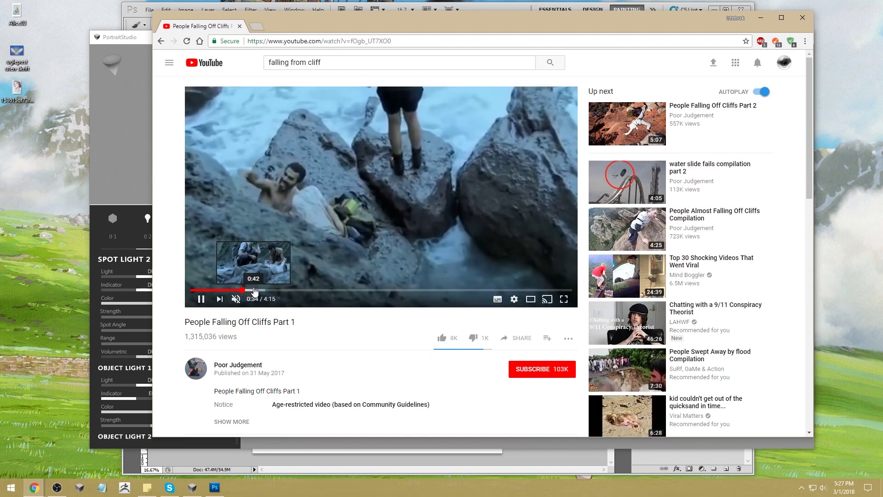
left_click(270, 290)
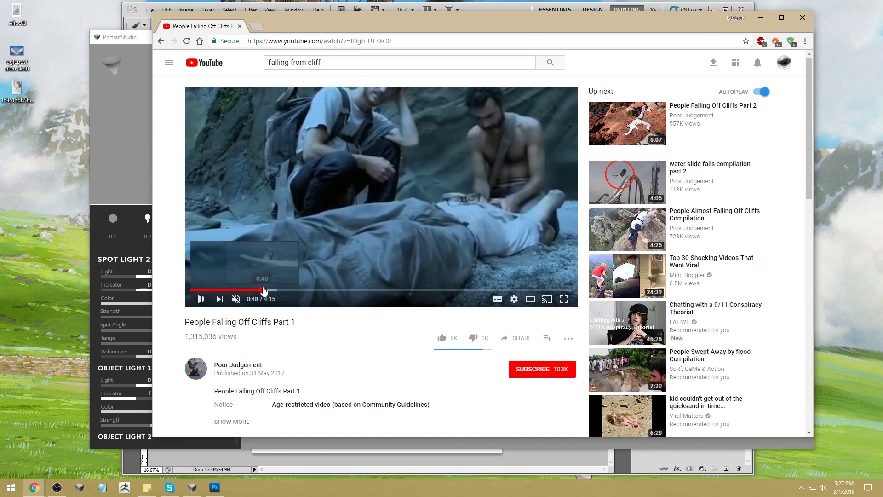
left_click(310, 291)
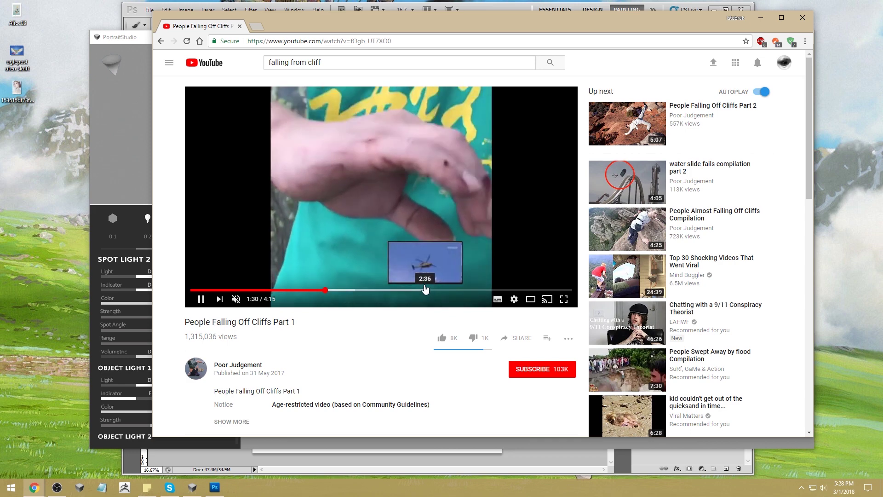
key("slash")
Search YouTube for 'jumping trampoline' and open the TRAMPOLINE ROOF JUMPING video
type("jump")
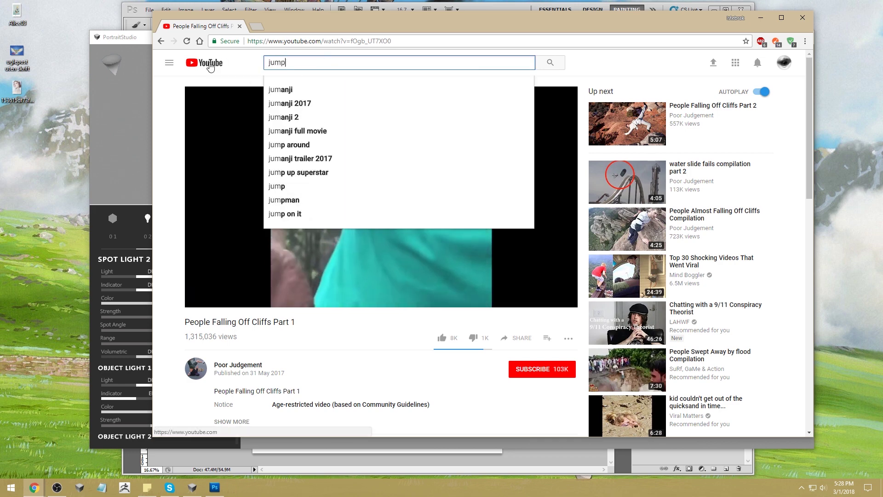
type("ing trampoline")
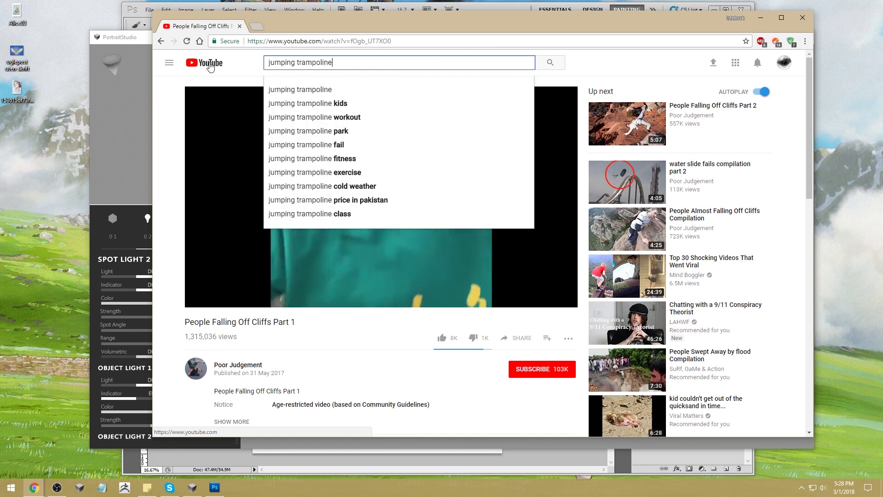
key("Return")
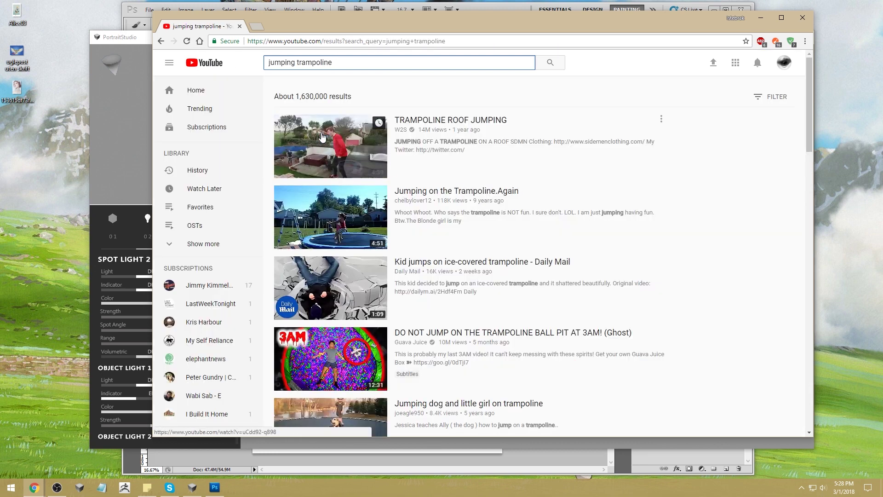
left_click(331, 150)
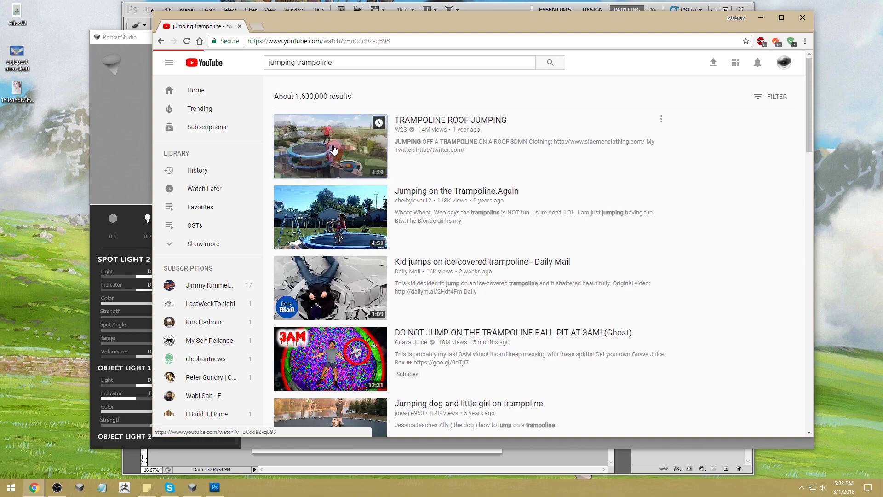
Scrub TRAMPOLINE ROOF JUMPING to 0:52, 2:04 and 2:27, then open Jumping on the Trampoline.Again
left_click_drag(205, 291, 318, 290)
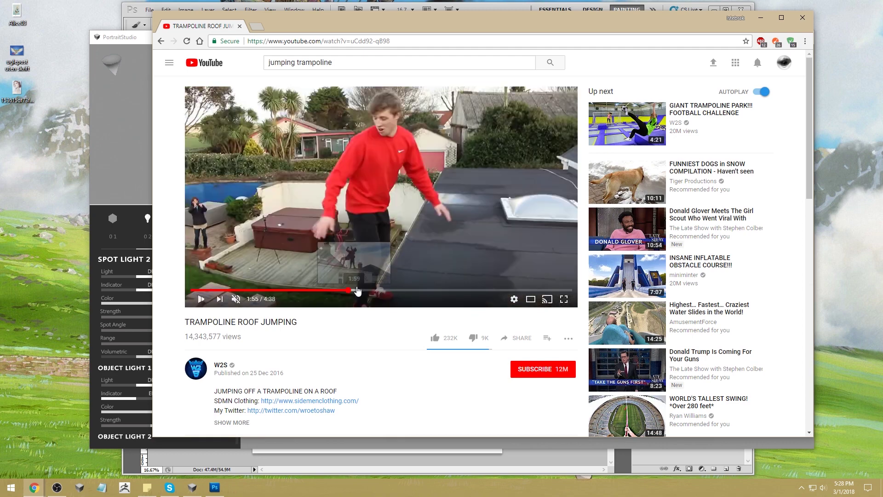
left_click(364, 290)
left_click_drag(372, 290, 392, 290)
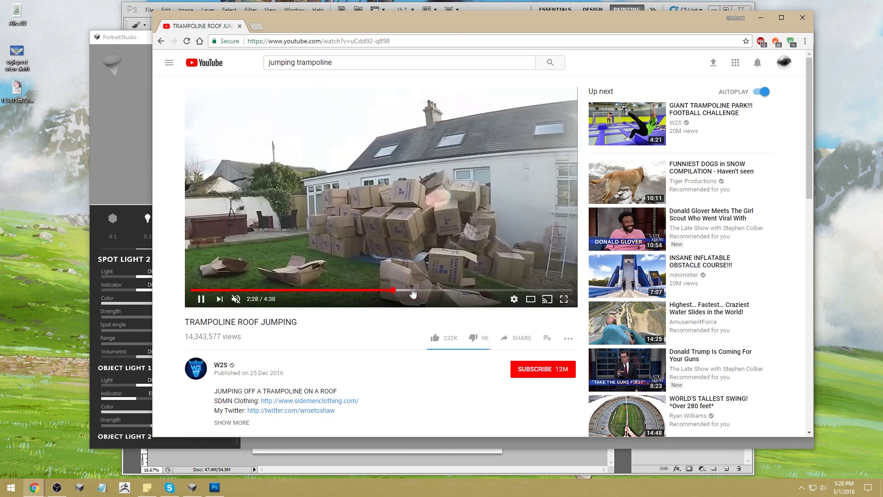
left_click(386, 291)
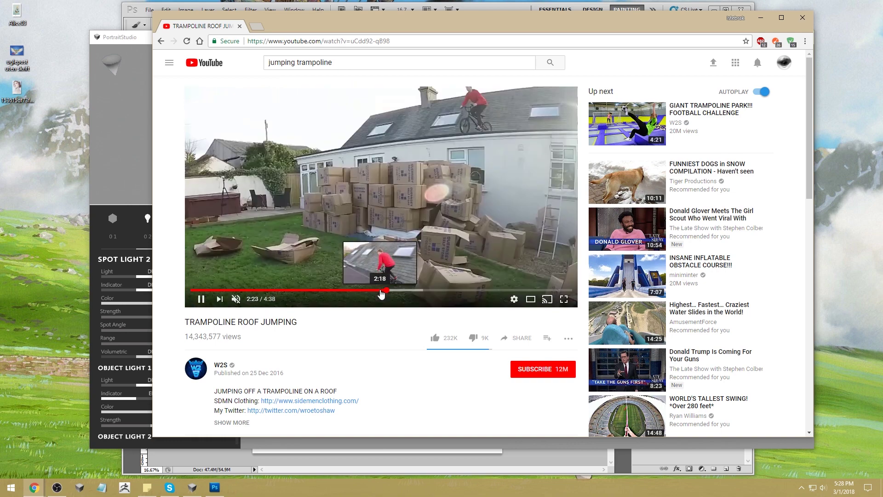
left_click(380, 291)
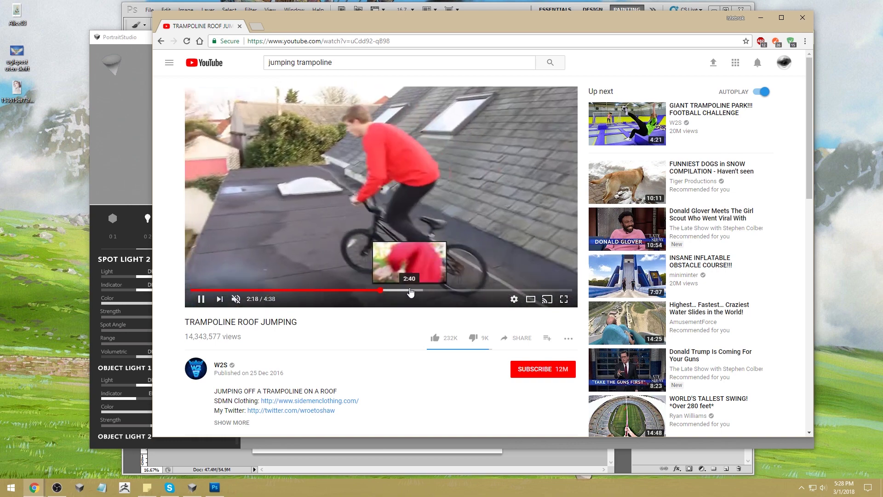
left_click(160, 41)
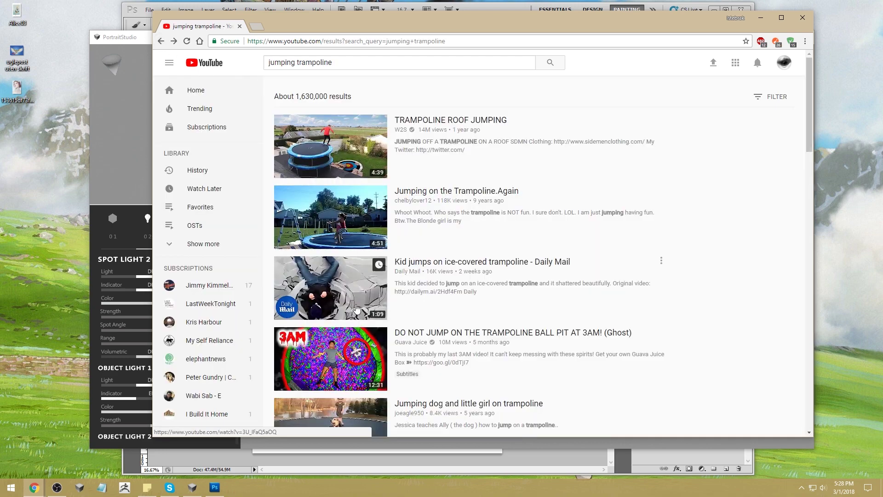
left_click(334, 229)
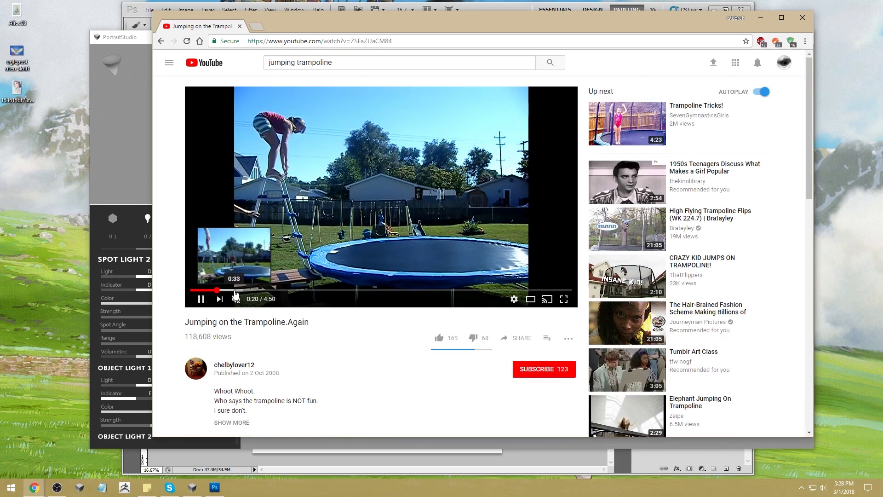
Seek back to the ladder scene and set playback speed to 0.5
left_click(235, 291)
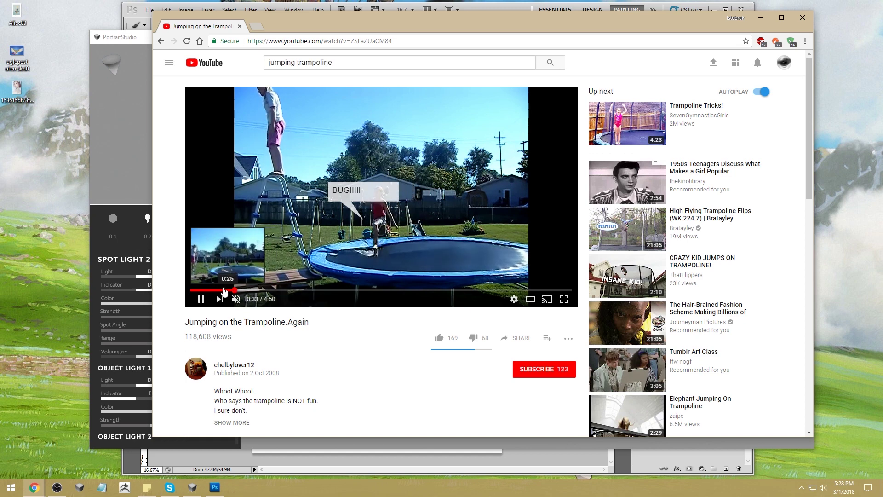
left_click(217, 290)
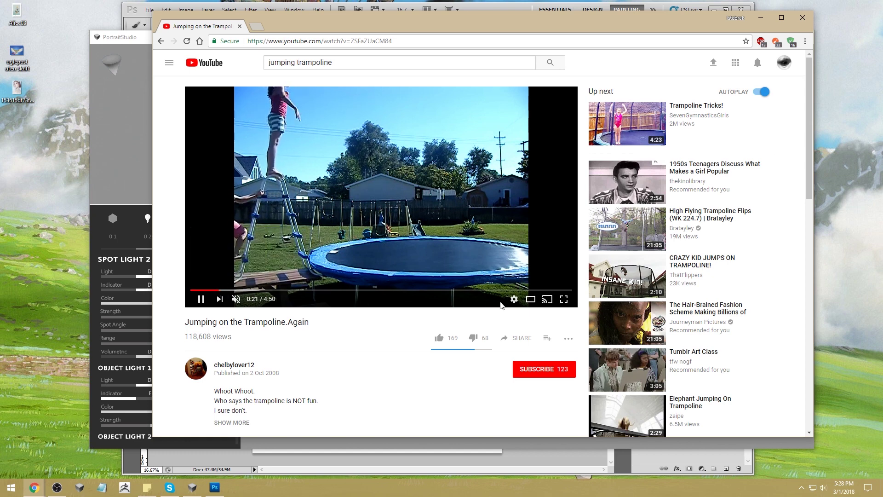
left_click(514, 299)
left_click(552, 259)
left_click(545, 204)
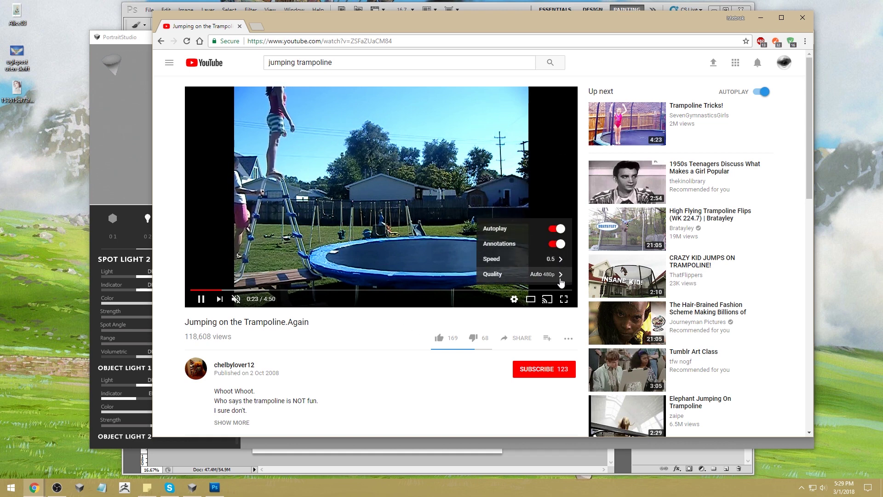
left_click(558, 259)
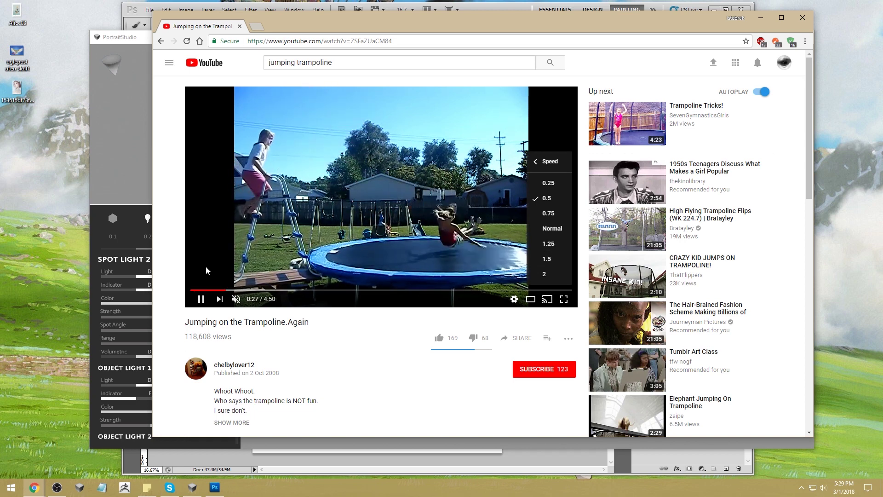
Rewind to 0:25, resume playback and switch the player to theatre view
left_click(224, 290)
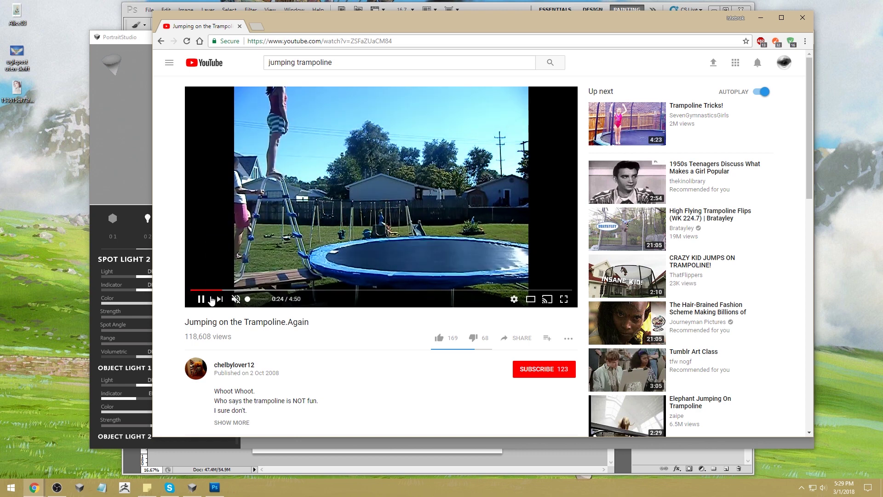
left_click(515, 301)
left_click(556, 260)
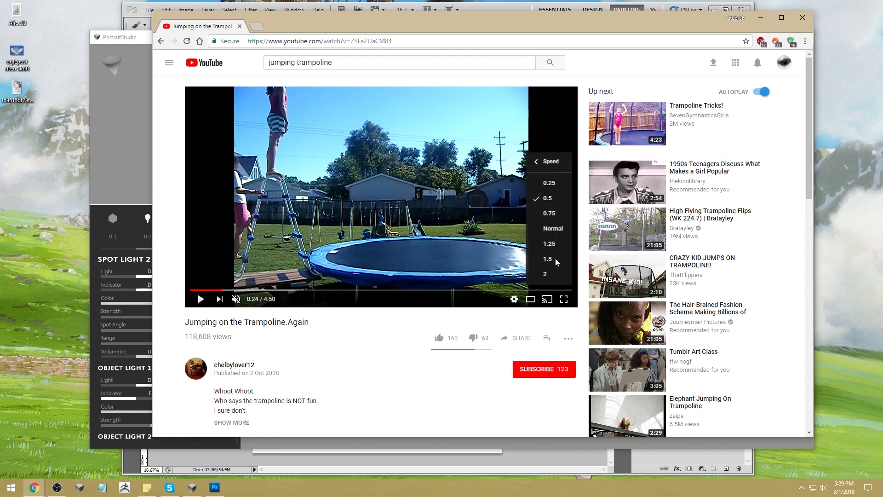
left_click(553, 203)
left_click(495, 277)
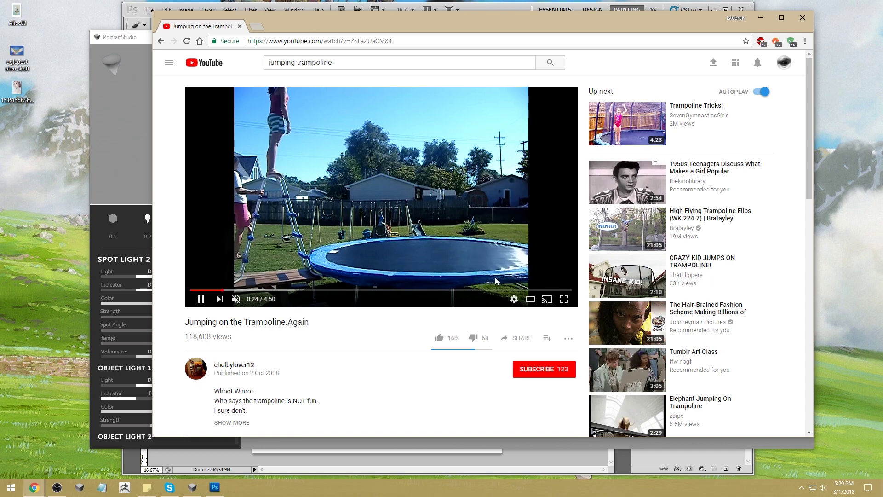
left_click(530, 300)
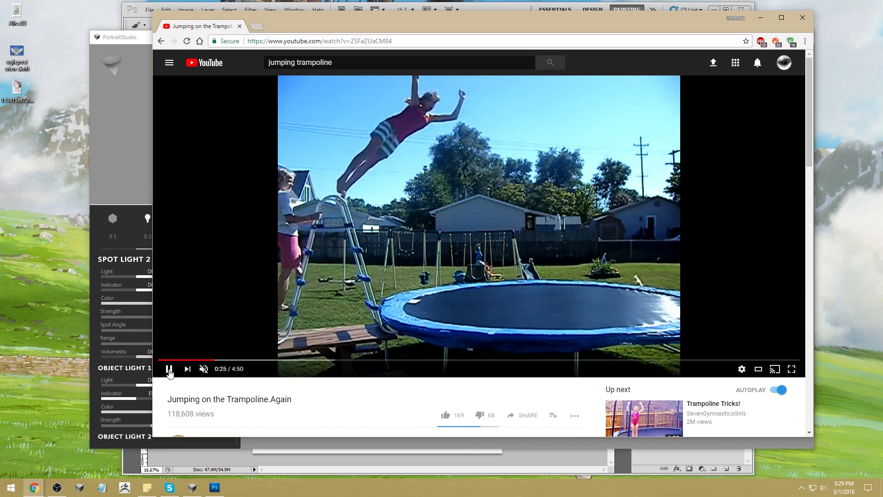
Pause and resume the trampoline clip, scrub ahead to about 2:05, then back to 2:03
left_click(169, 369)
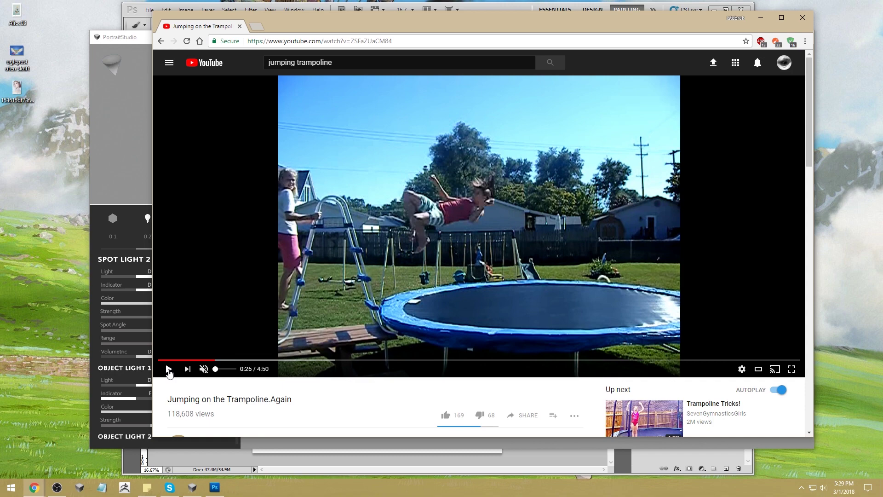
left_click(169, 371)
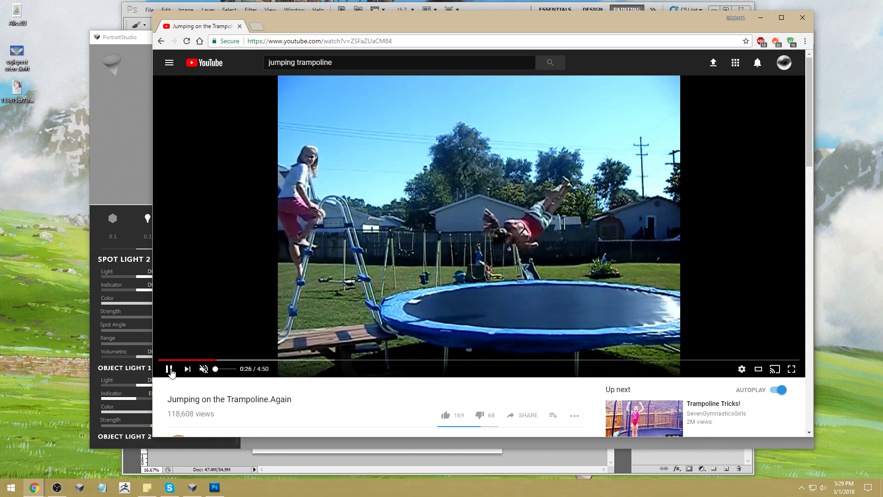
left_click(292, 360)
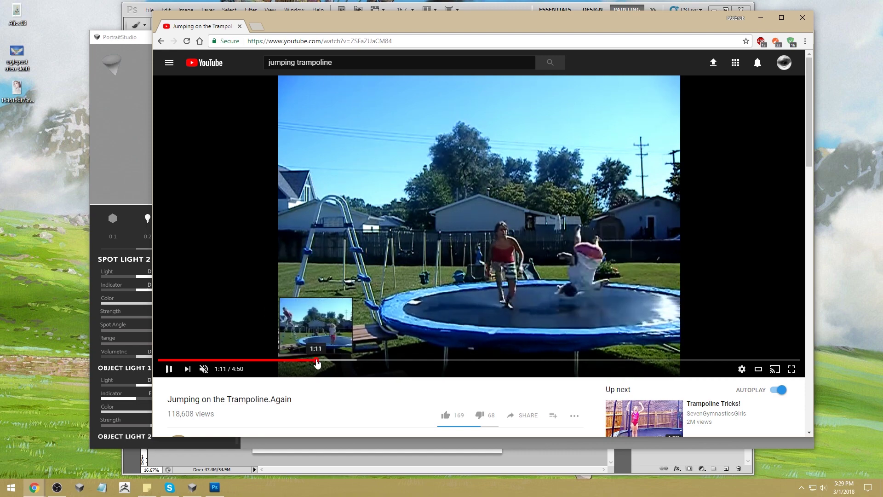
left_click(316, 361)
left_click(323, 361)
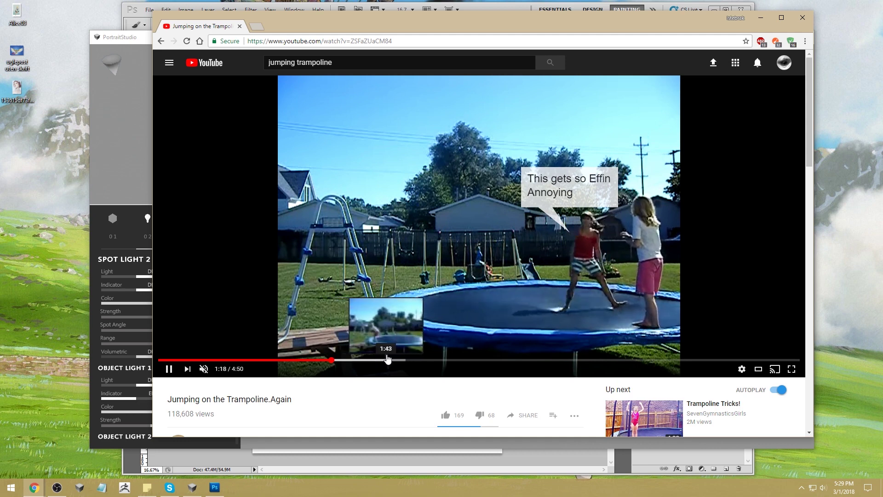
left_click(436, 360)
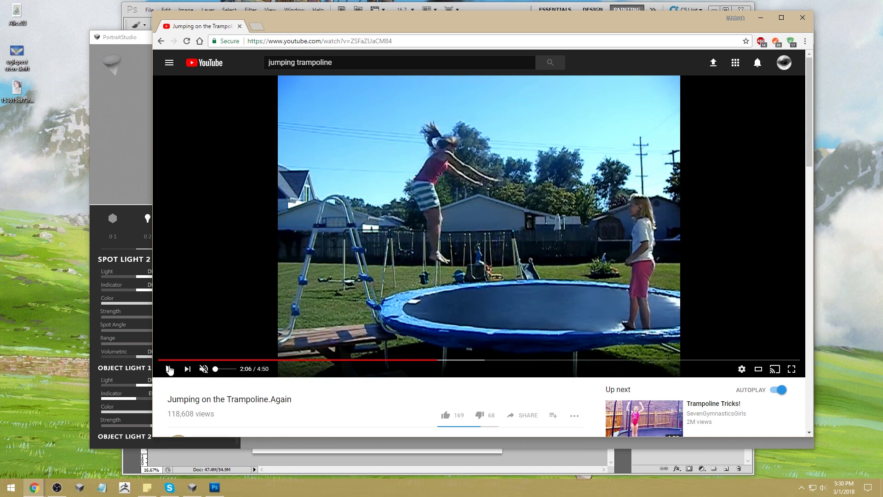
left_click(429, 360)
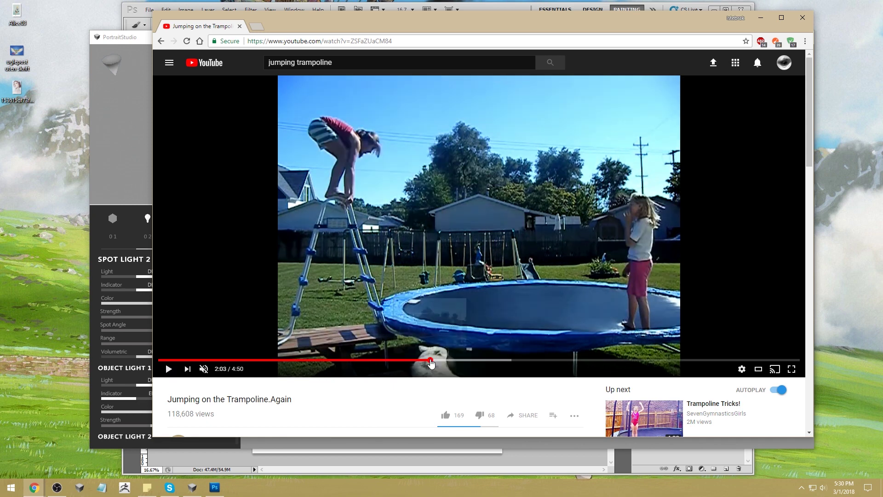
Replay the landing around 2:06, skip ahead to 2:46, then close the browser
left_click(170, 369)
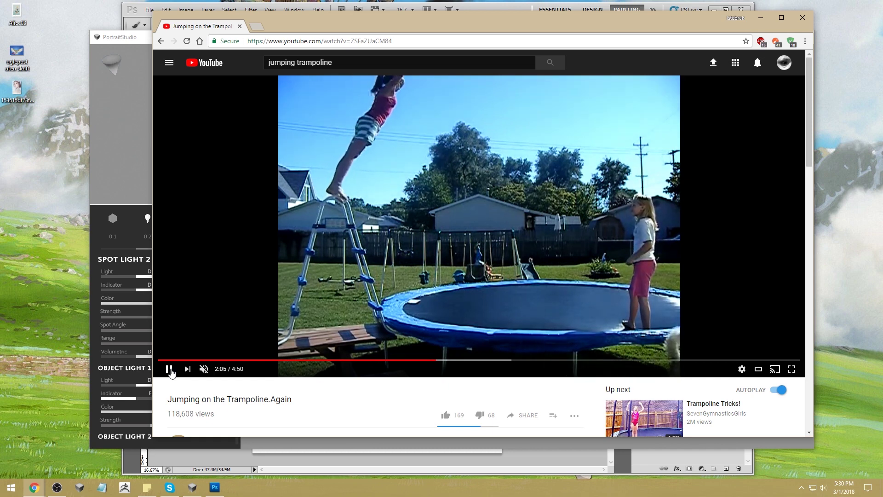
left_click(169, 369)
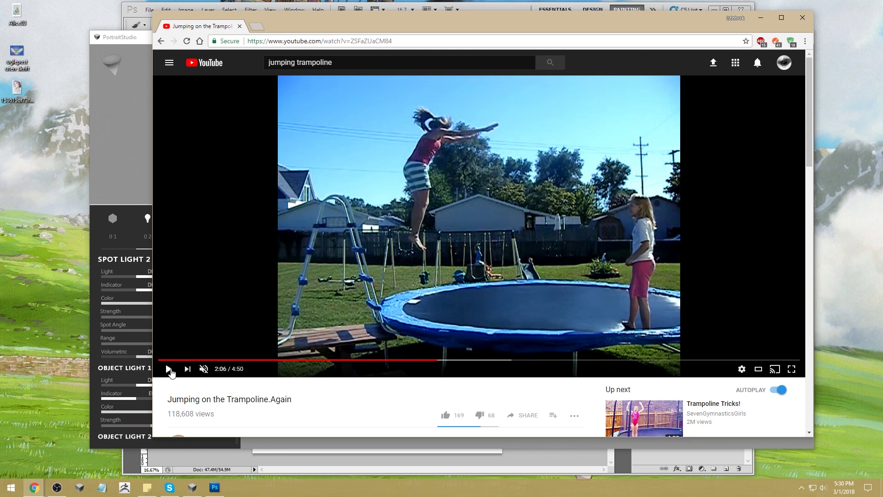
left_click(169, 369)
left_click(169, 369)
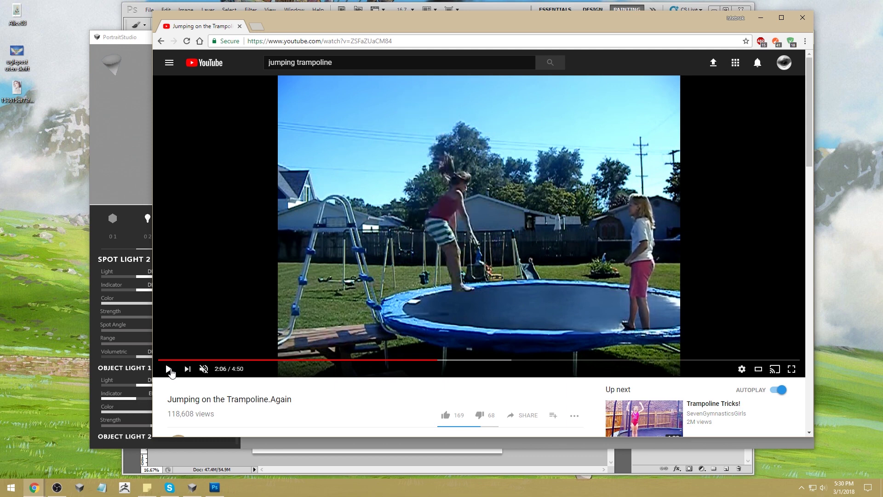
left_click(170, 369)
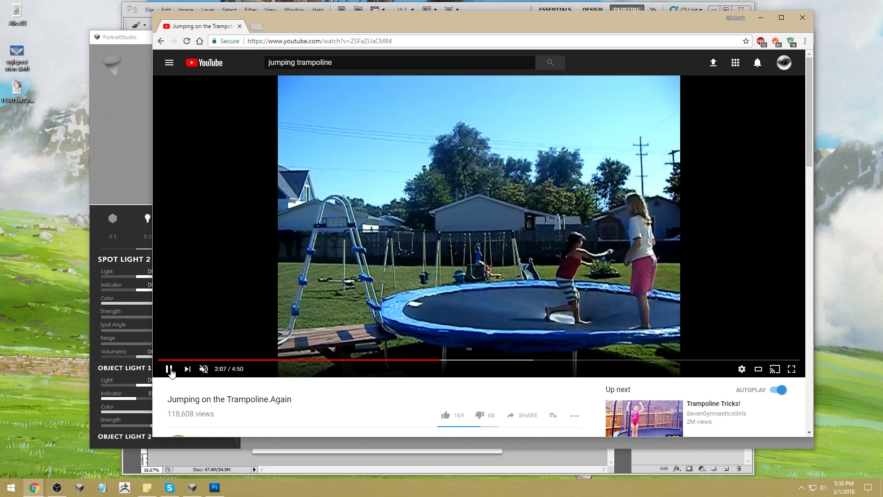
left_click(492, 361)
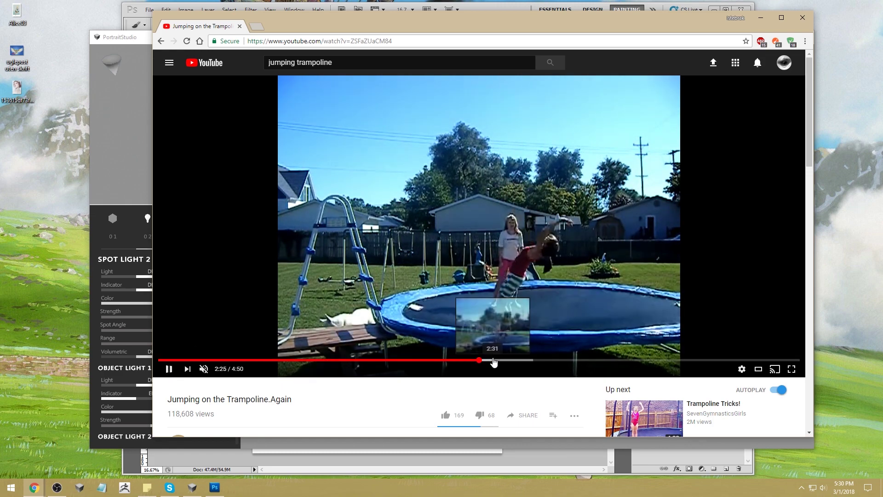
left_click(524, 361)
left_click(543, 307)
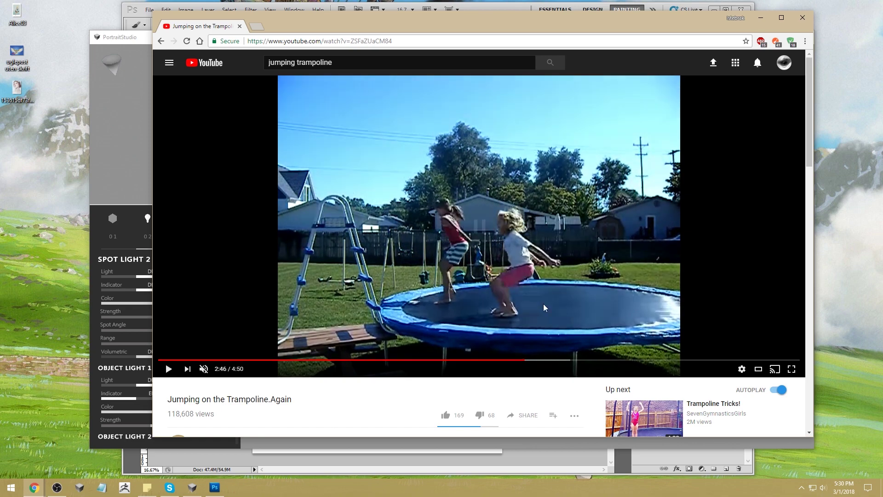
left_click(239, 26)
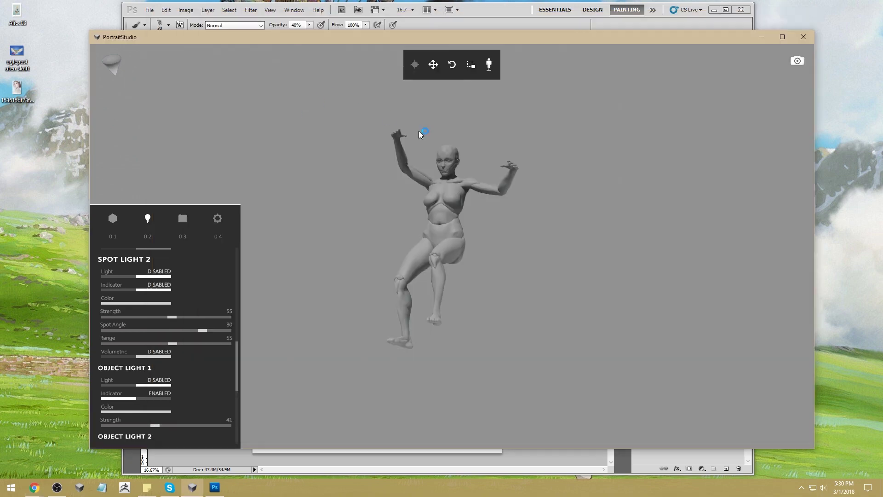
Orbit around the mannequin, then select its left leg and swing it outward to the side
left_click_drag(548, 237, 516, 230)
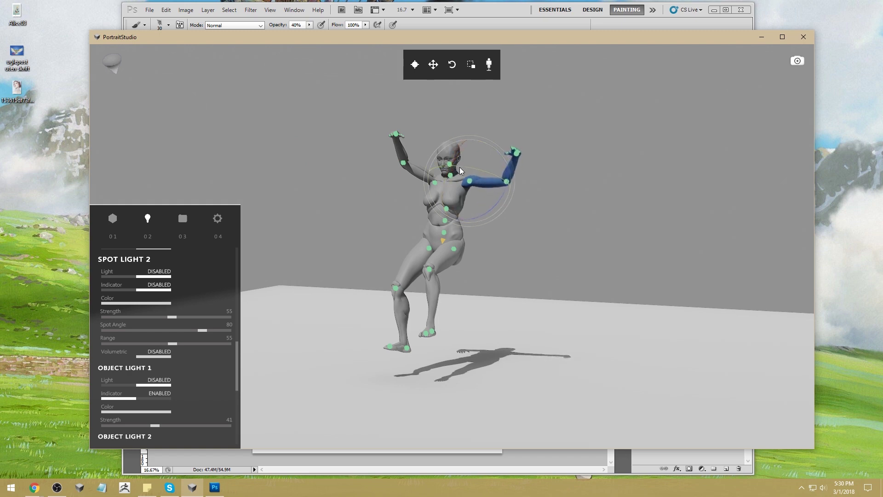
left_click_drag(617, 247, 601, 254)
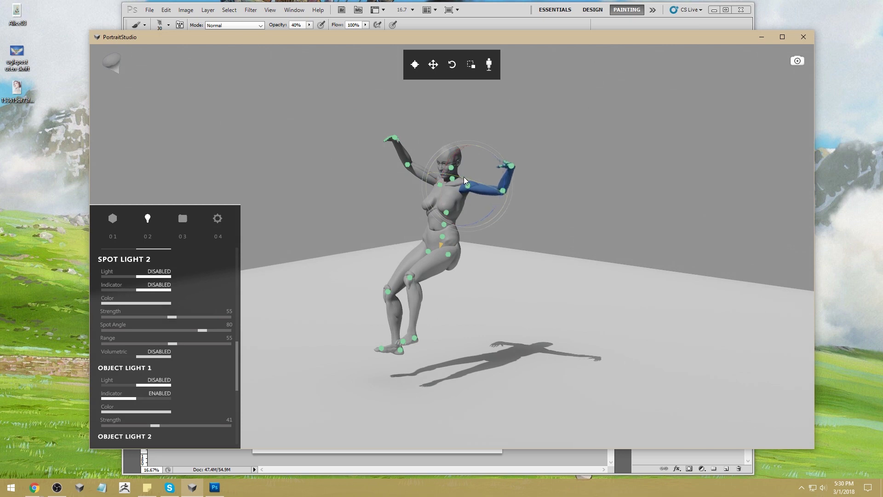
left_click_drag(496, 204, 463, 193)
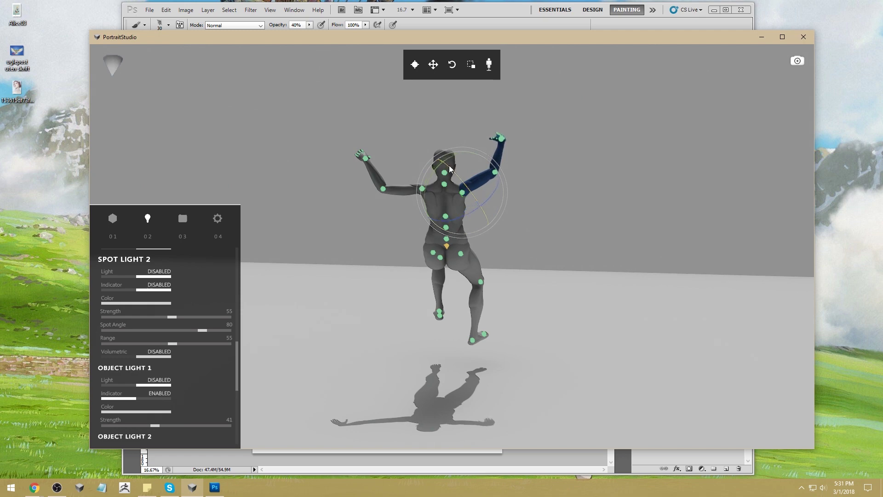
left_click_drag(590, 205, 377, 201)
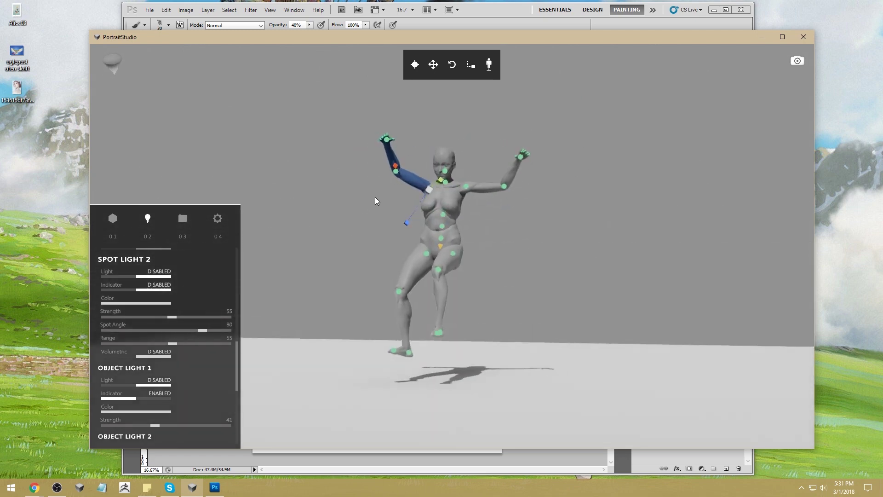
left_click(427, 256)
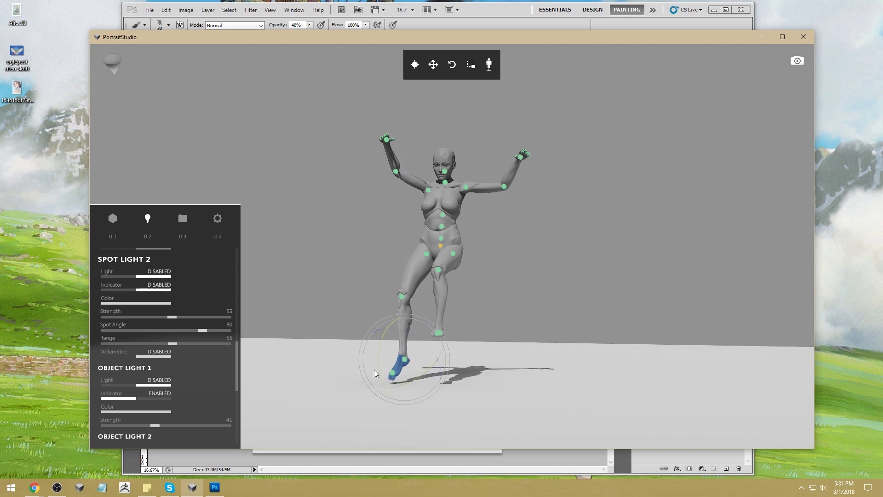
left_click_drag(597, 281, 576, 315)
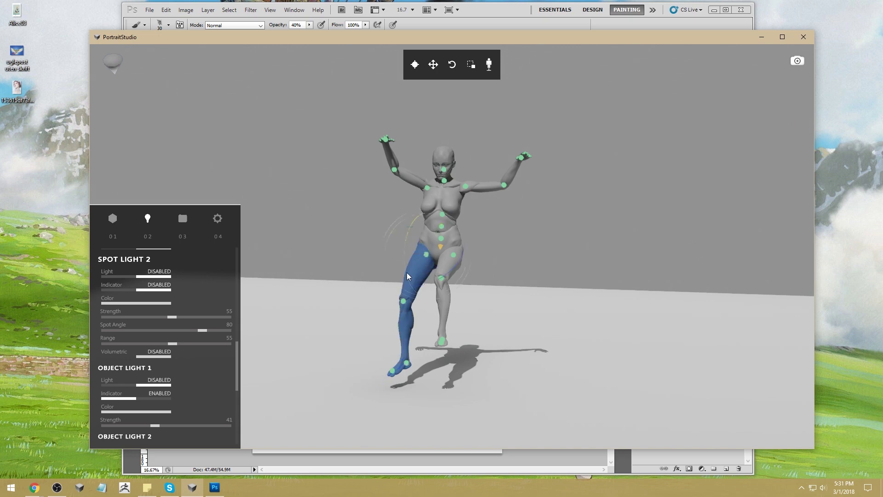
left_click_drag(406, 270, 402, 281)
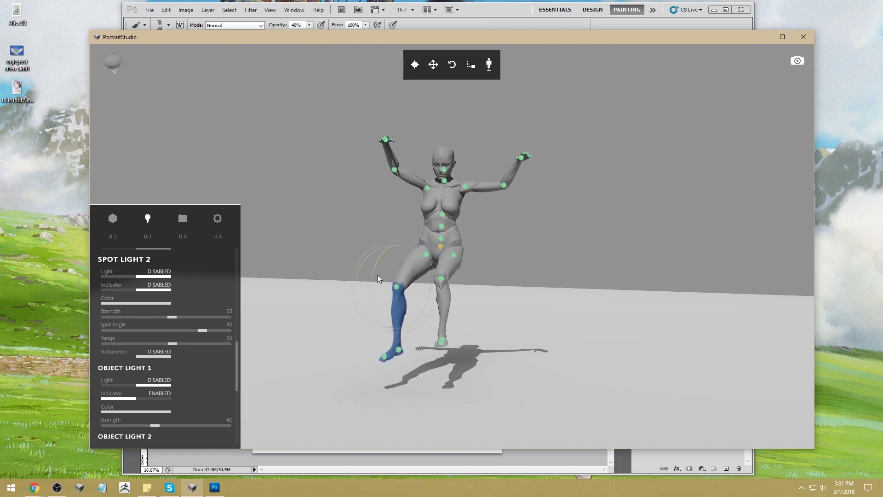
left_click(493, 251)
left_click_drag(523, 276, 441, 273)
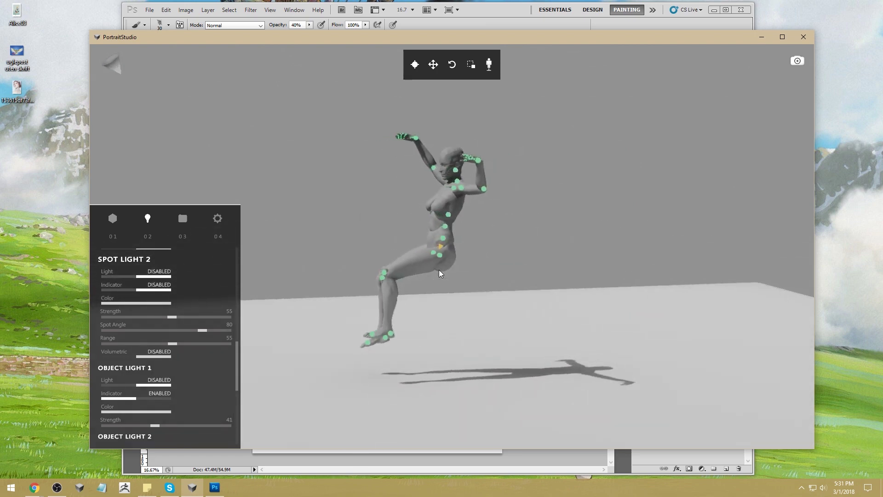
Rotate the chest slightly and turn the pelvis so the legs stand more upright
left_click(450, 215)
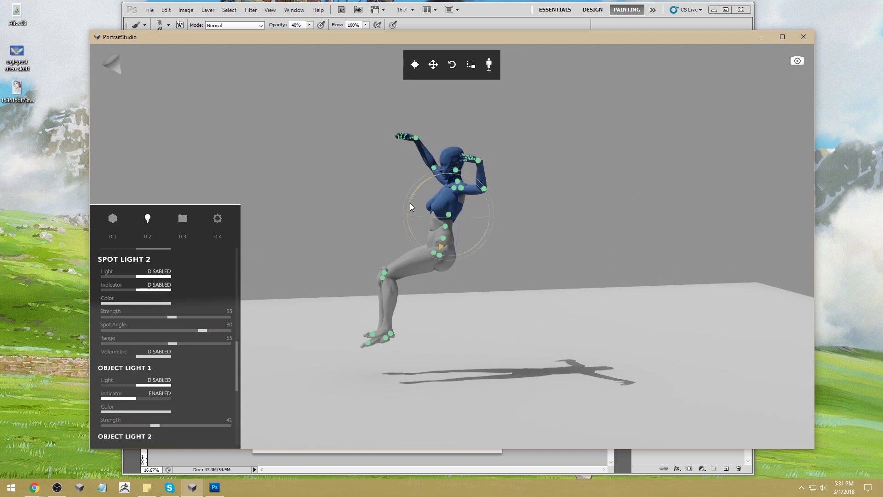
left_click_drag(412, 204, 413, 202)
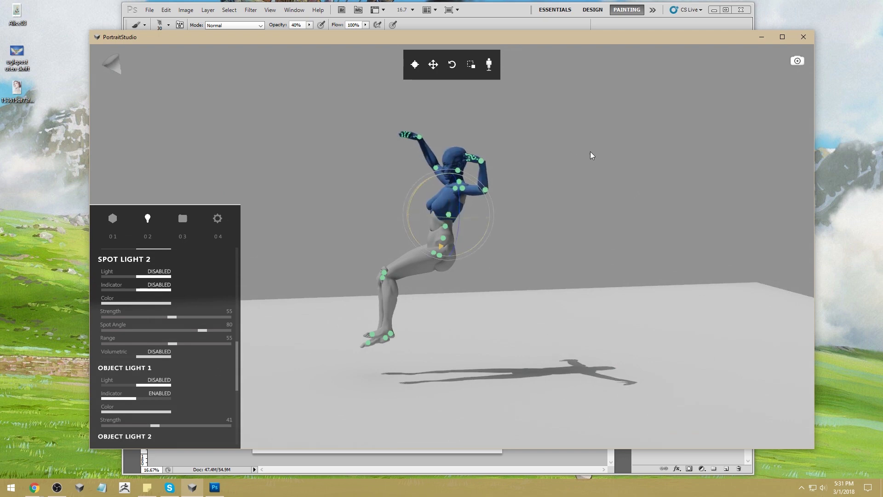
left_click(532, 236)
left_click_drag(532, 236, 462, 250)
left_click(440, 246)
left_click_drag(424, 219, 419, 224)
left_click(470, 203)
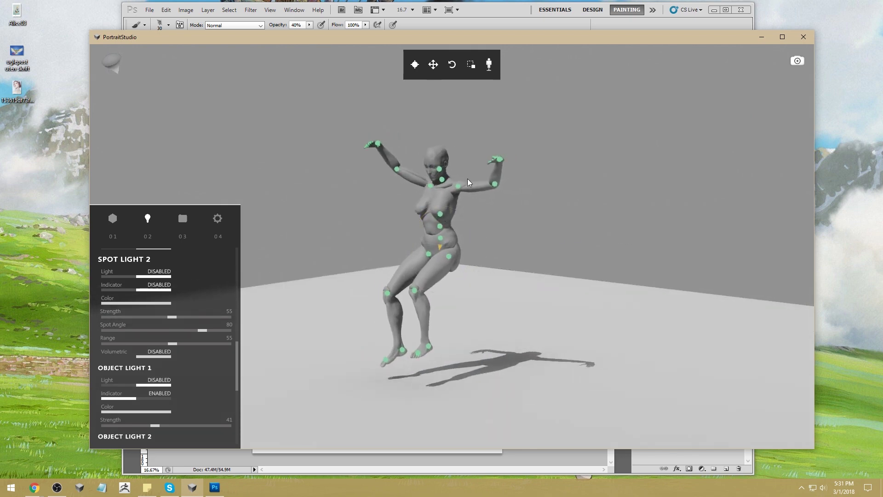
mouse_move(578, 291)
left_mouse_down()
mouse_move(556, 266)
mouse_move(582, 290)
mouse_move(619, 288)
mouse_move(579, 292)
left_mouse_up()
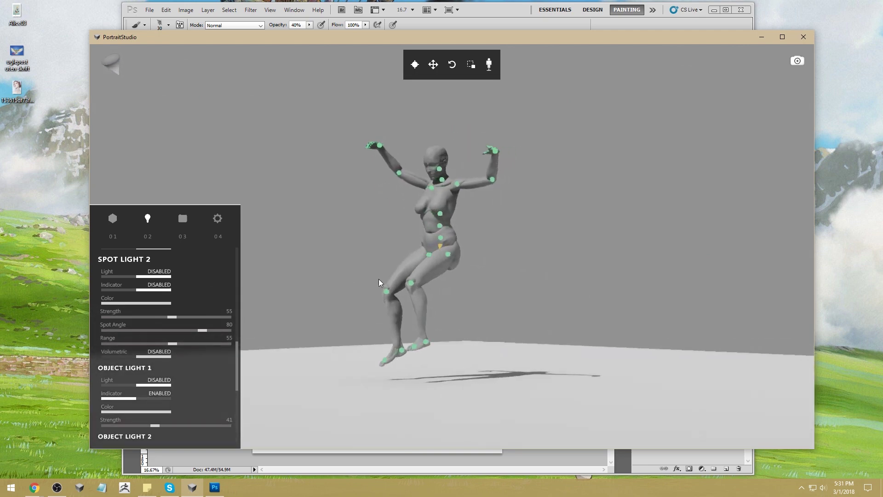
Rotate the left thigh, flatten one foot's toe and tip the right foot's toe downward
left_click(448, 254)
left_click_drag(419, 244, 402, 294)
left_click(421, 302)
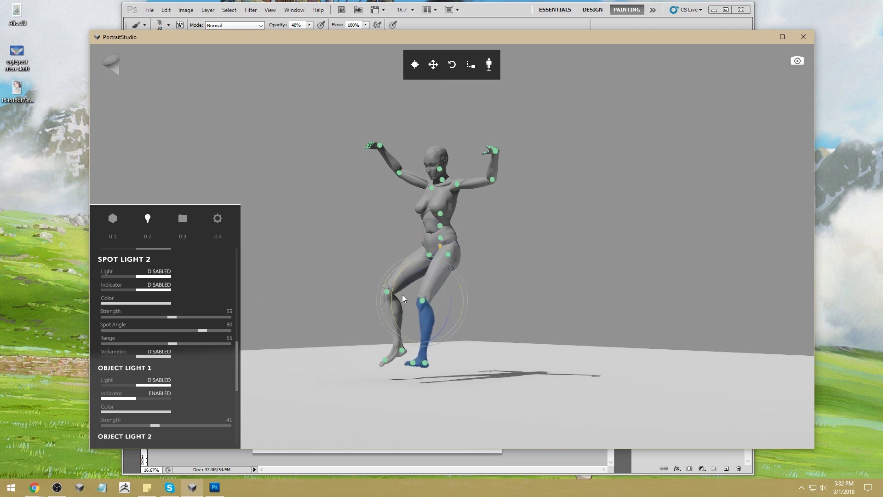
left_click(401, 355)
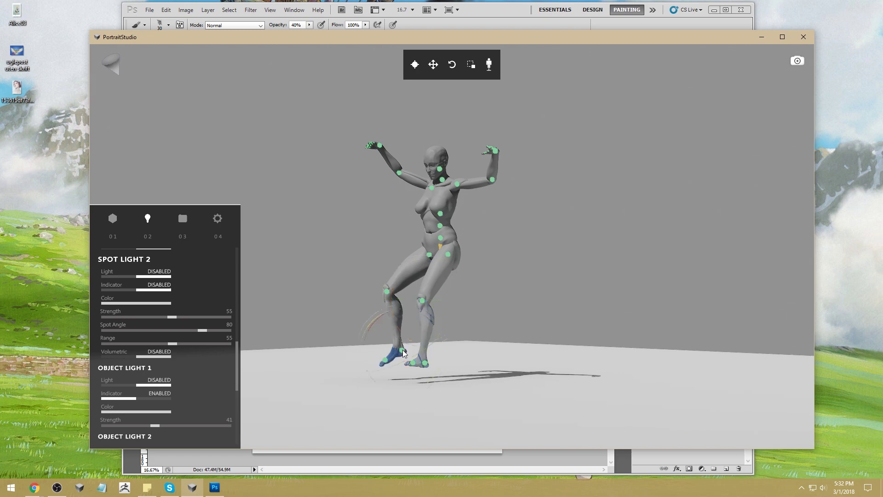
left_click_drag(362, 352, 375, 314)
left_click(419, 363)
left_click_drag(399, 345, 388, 376)
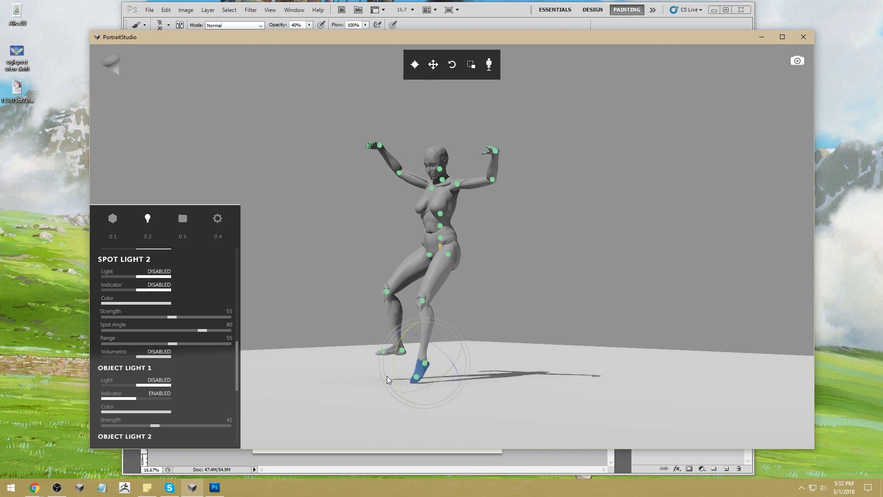
Swing the right leg at the hip so its lower leg hangs nearly vertical, then hide joint markers
left_click_drag(507, 332, 521, 313)
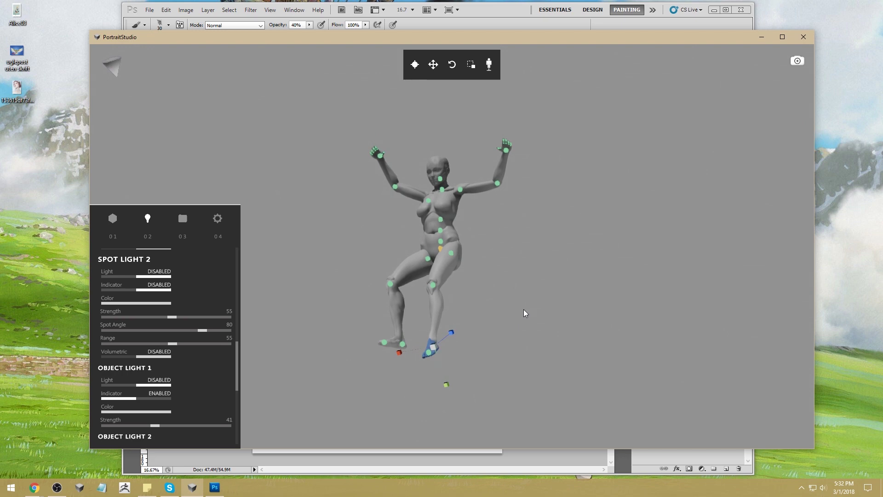
left_click(450, 252)
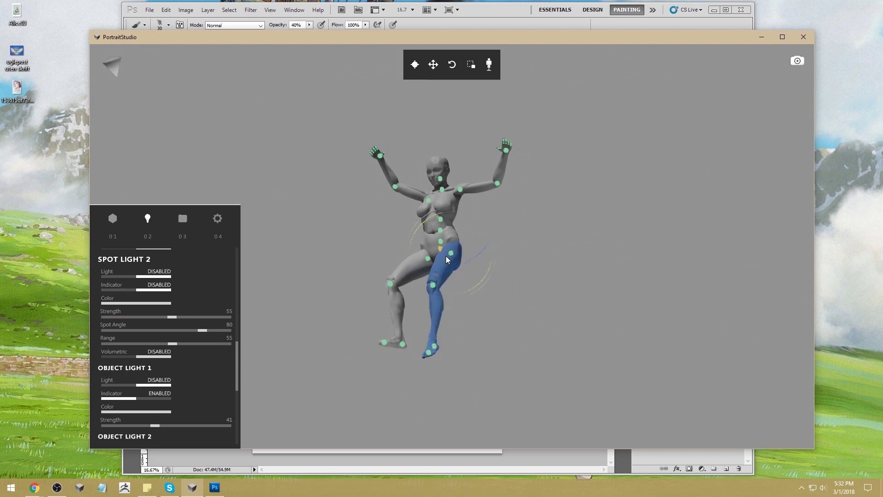
left_click_drag(448, 218, 462, 229)
mouse_move(437, 274)
left_mouse_down()
mouse_move(447, 275)
mouse_move(437, 274)
left_mouse_up()
left_click(548, 305)
left_click_drag(548, 306, 206, 330)
left_click(411, 66)
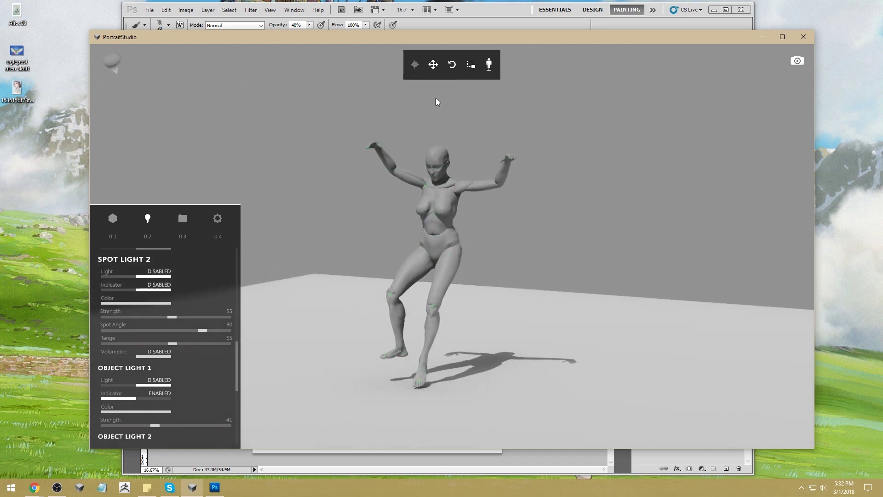
Select the figure's raised hand and rotate it further up and to the left
left_click_drag(563, 190, 471, 301)
left_click_drag(514, 283, 390, 299)
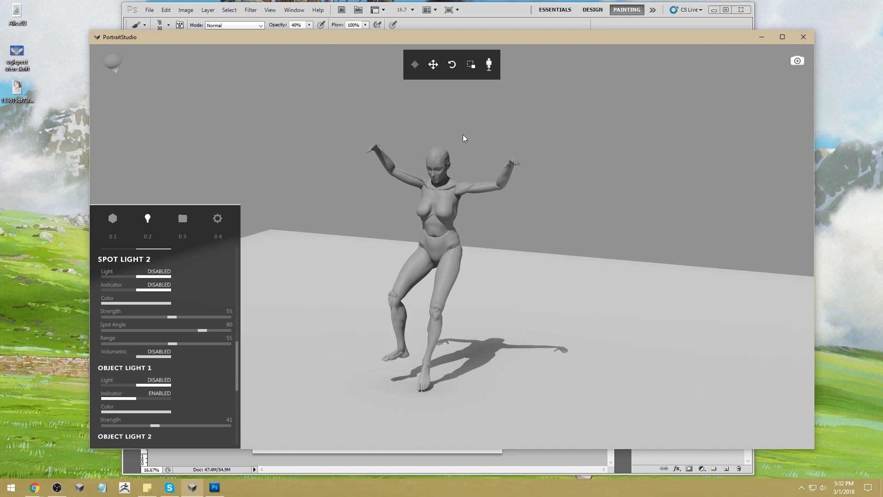
left_click_drag(567, 224, 532, 235)
left_click(383, 141)
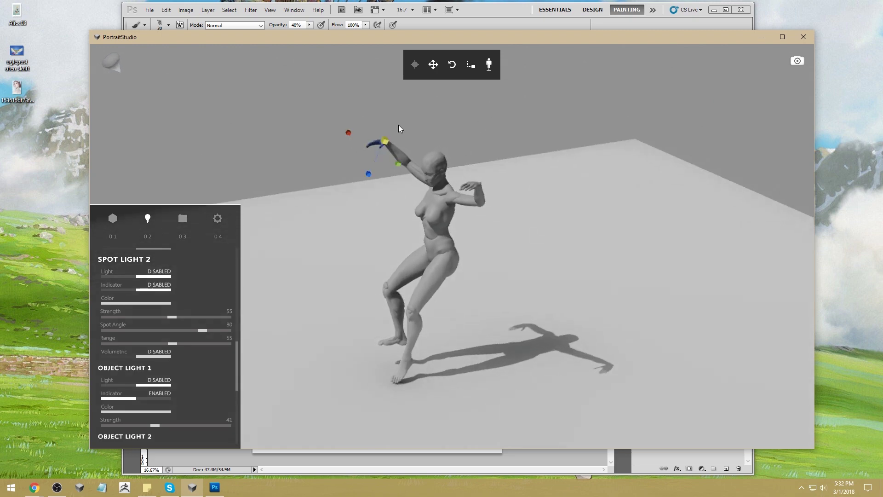
key("e")
left_click_drag(357, 127, 381, 103)
left_click(508, 164)
left_click_drag(508, 164, 478, 174)
Nudge the raised hand's rotation slightly with joints shown, then minimize PortraitStudio
left_click(415, 64)
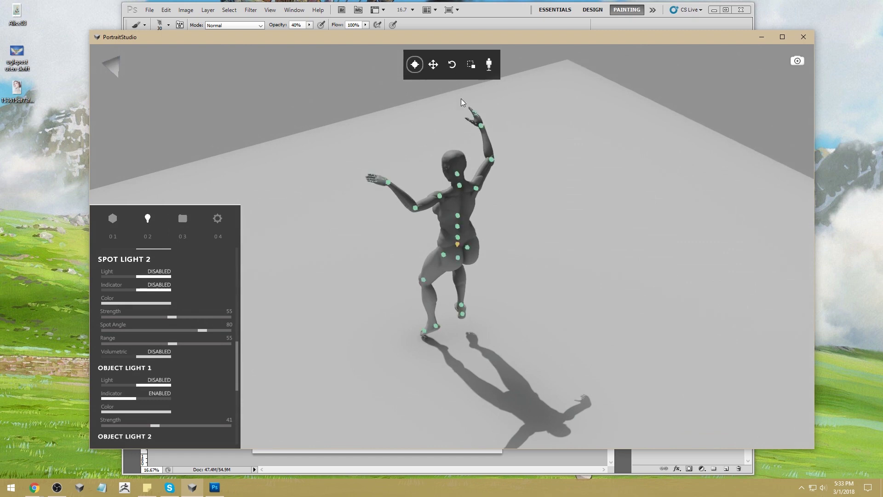
left_click(482, 124)
left_click(482, 111)
left_click_drag(485, 100, 492, 122)
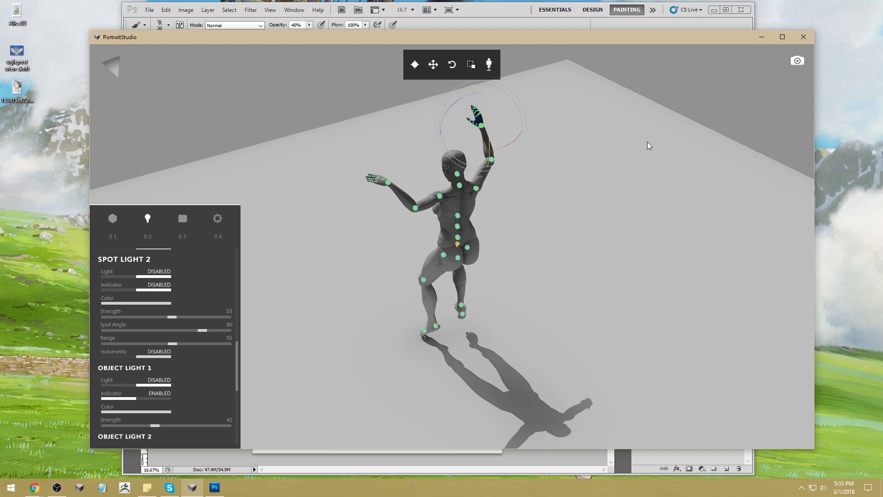
left_click_drag(626, 209, 675, 205)
left_click(488, 119)
left_click_drag(488, 119, 570, 214)
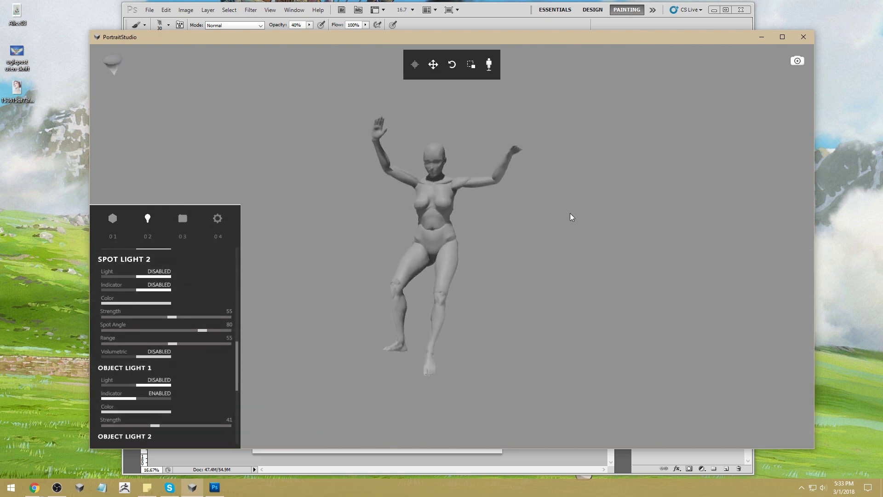
left_click(454, 123)
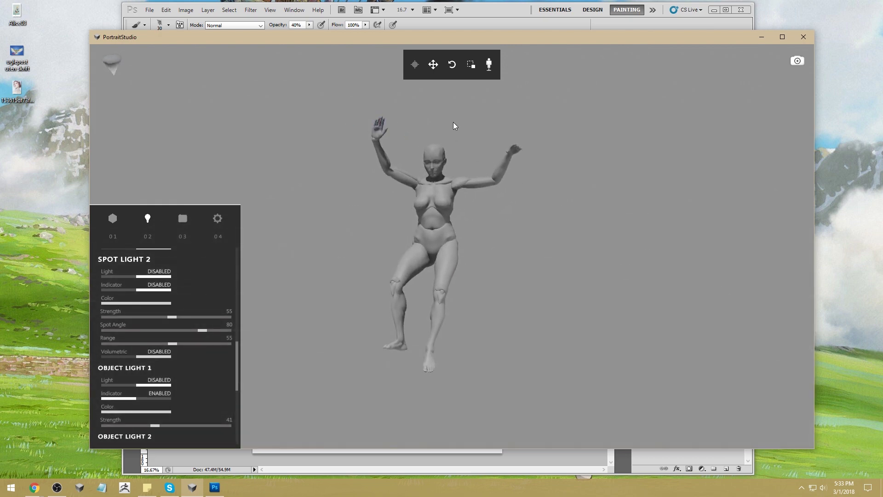
left_click(761, 37)
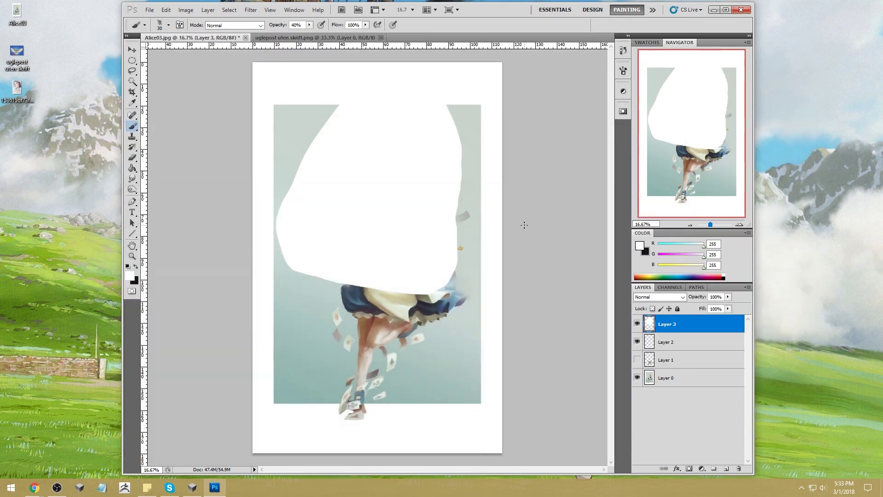
Hide Layer 3's white blob, show Layer 1 and make it the active layer
left_click(637, 325)
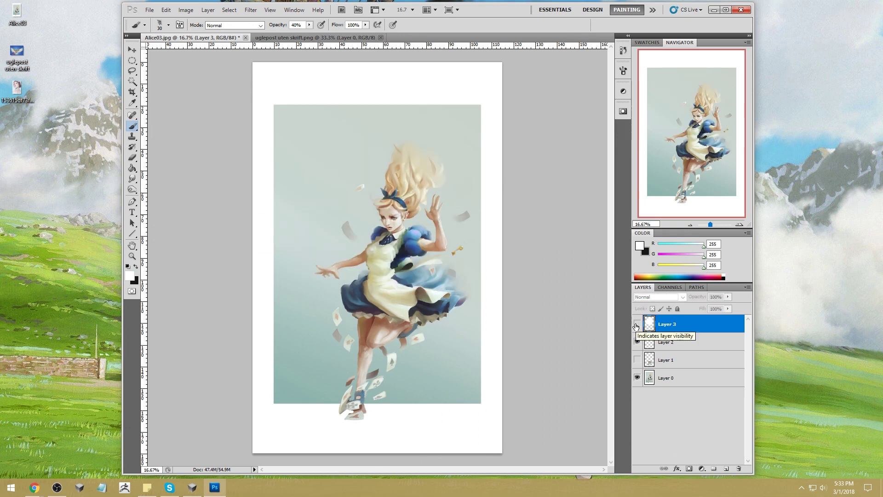
left_click(636, 326)
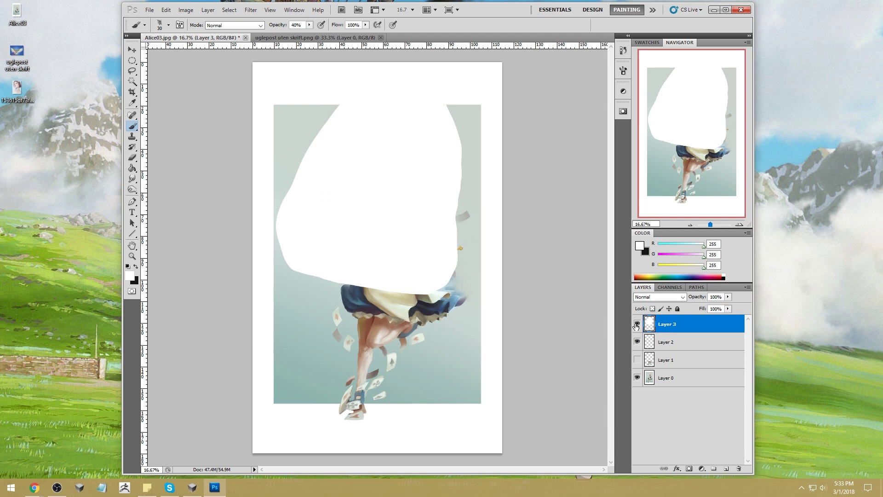
left_click(637, 326)
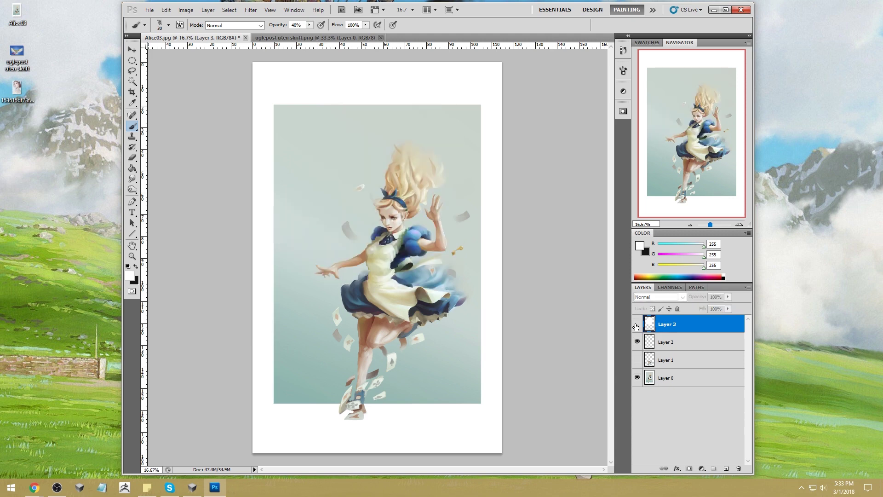
left_click(638, 360)
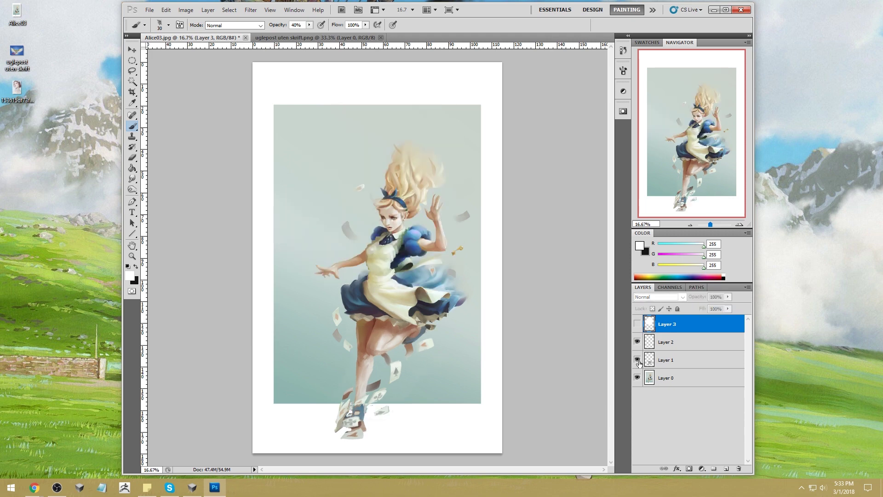
left_click(638, 325)
left_click(639, 325)
left_click(671, 361)
Move the legs layer about 18 px up and erase along the skirt's lower edge
key("f")
key("f")
key("f")
key("g")
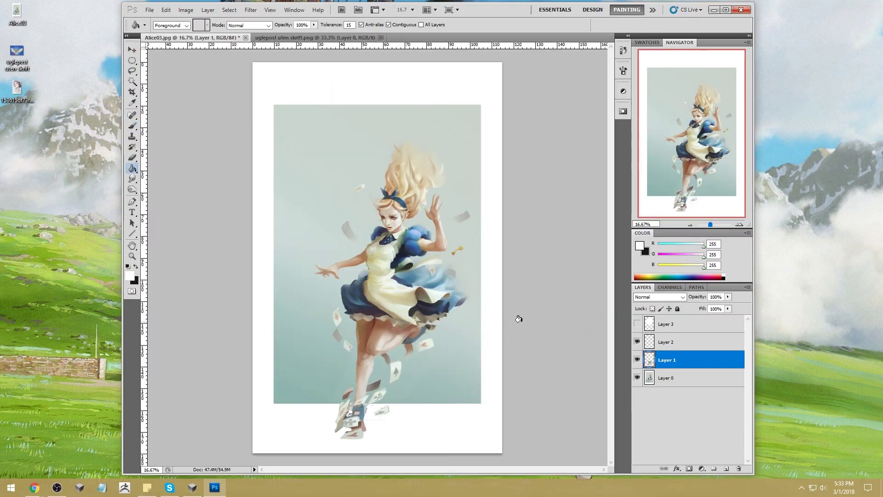
key("v")
left_click_drag(387, 337, 386, 330)
key("e")
mouse_move(372, 300)
left_mouse_down()
mouse_move(414, 316)
mouse_move(400, 318)
left_mouse_up()
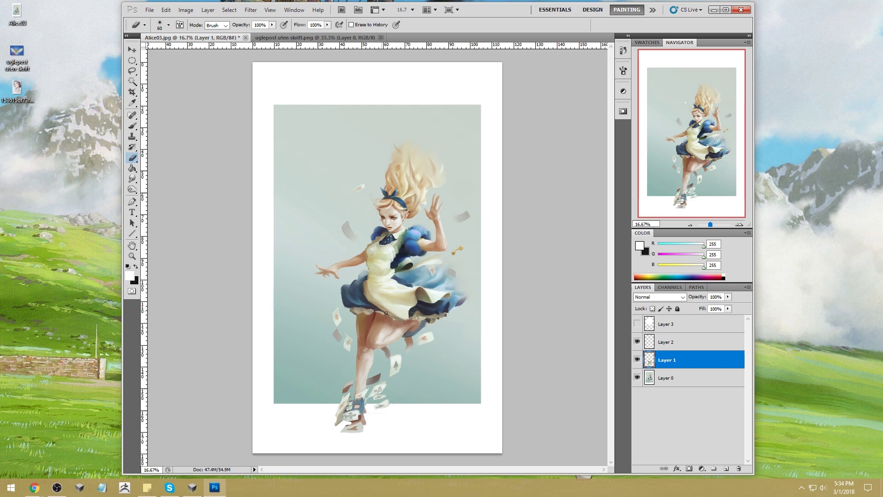
Toggle Layer 1 on and off to compare the edit, then return to PortraitStudio
left_click(637, 359)
left_click(637, 359)
left_click(637, 360)
left_click(637, 360)
left_click(637, 360)
left_click(637, 361)
left_click(193, 487)
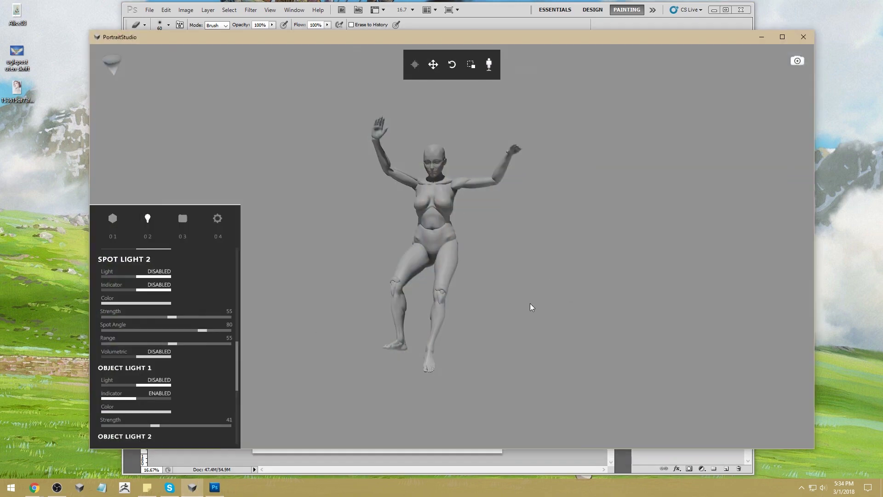
Drag both of the figure's raised arms down beside its body, then bring Alice03.jpg in Photoshop forward
left_click_drag(544, 274, 519, 268)
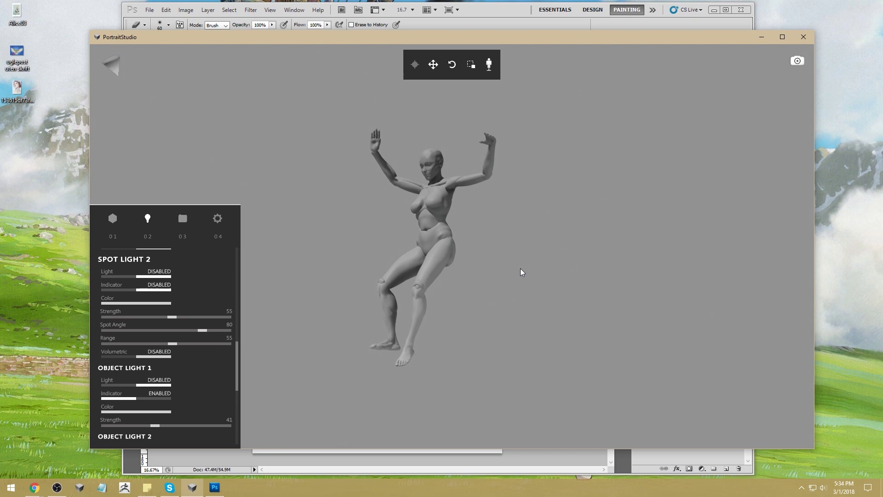
left_click(393, 167)
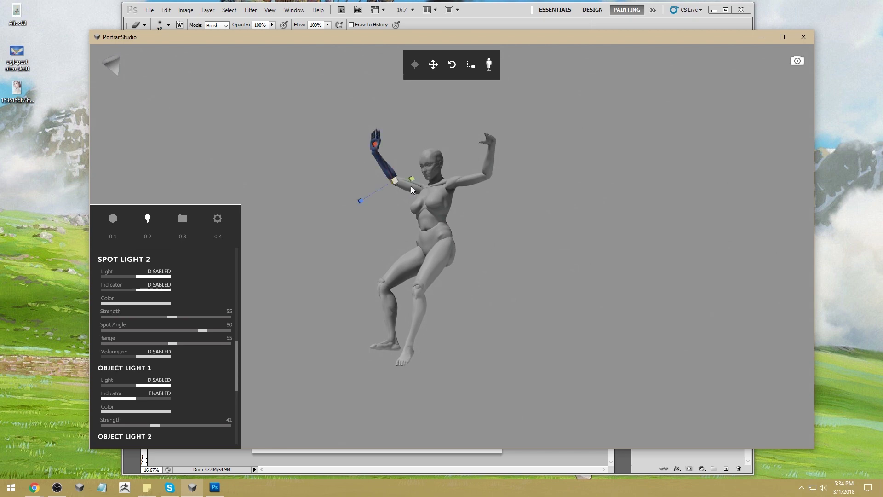
left_click(414, 65)
left_click(424, 192)
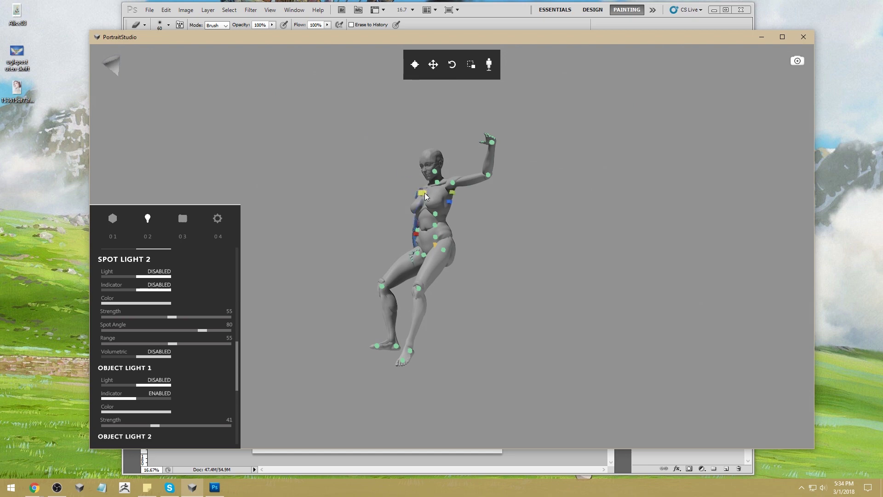
left_click_drag(452, 184, 463, 224)
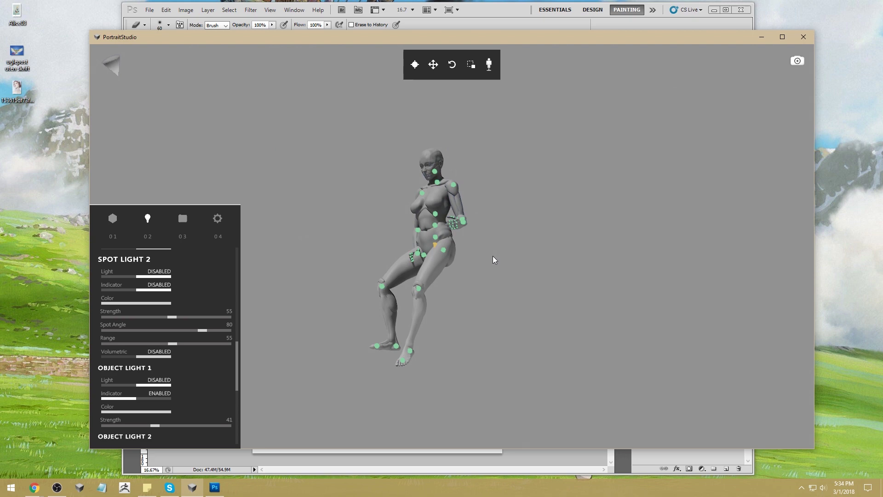
mouse_move(492, 257)
left_mouse_down()
mouse_move(556, 259)
mouse_move(482, 259)
mouse_move(495, 249)
mouse_move(509, 256)
left_mouse_up()
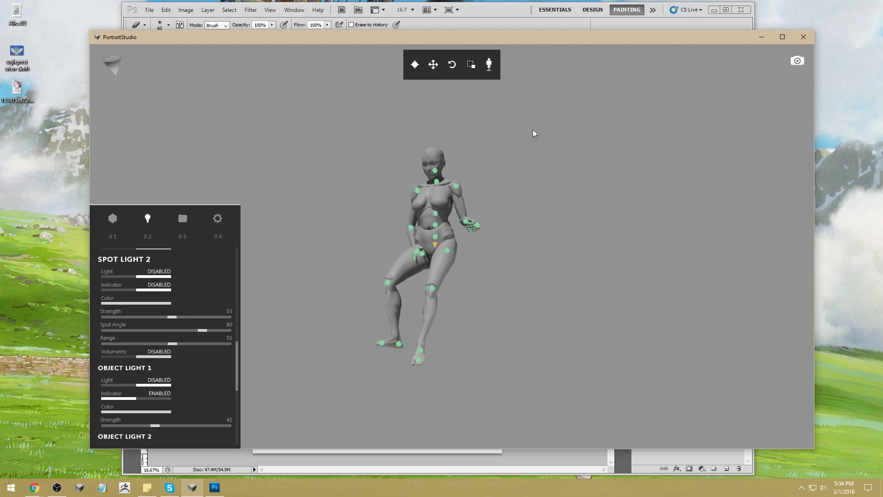
left_click(509, 12)
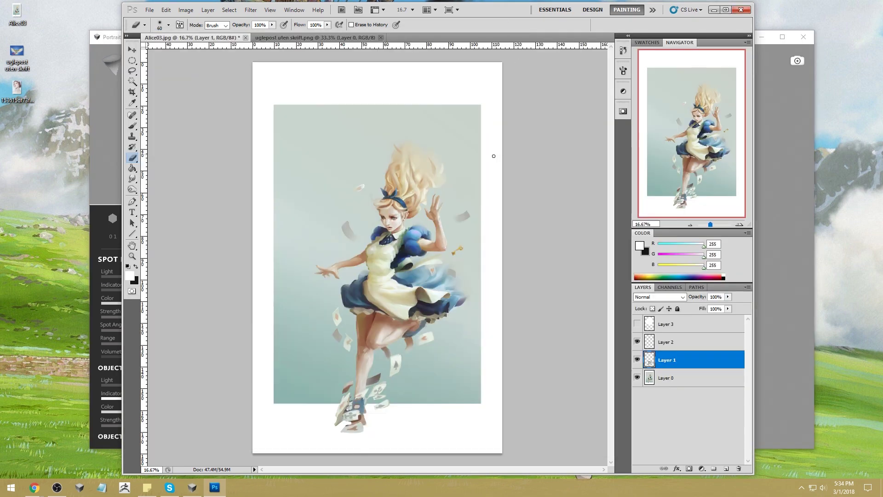
Select the brush, switch to the owl image, and exit PortraitStudio without saving the project
left_click(102, 37)
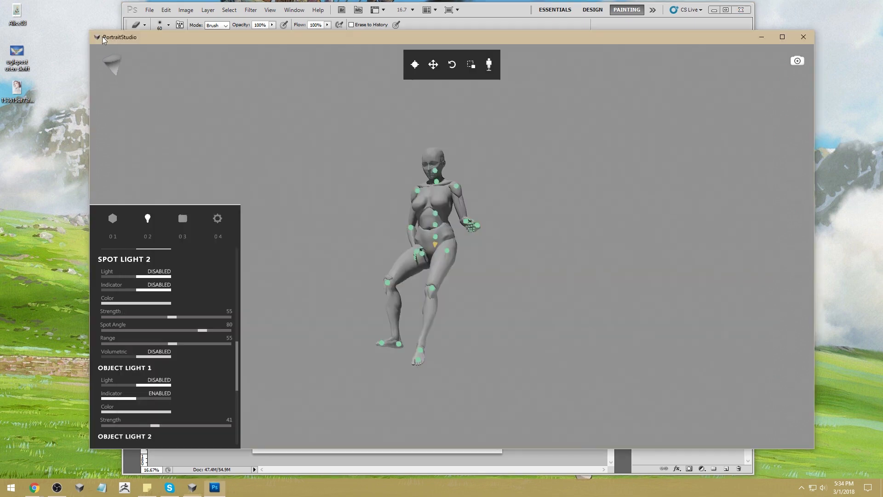
left_click(502, 12)
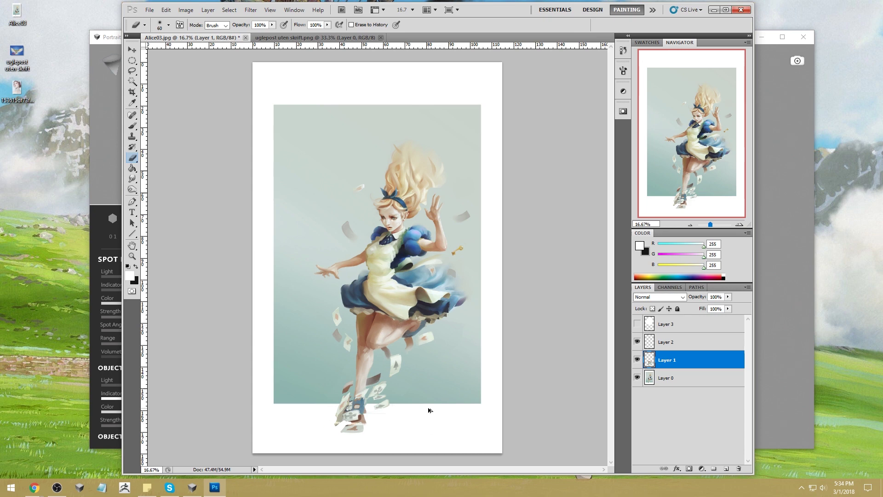
key("b")
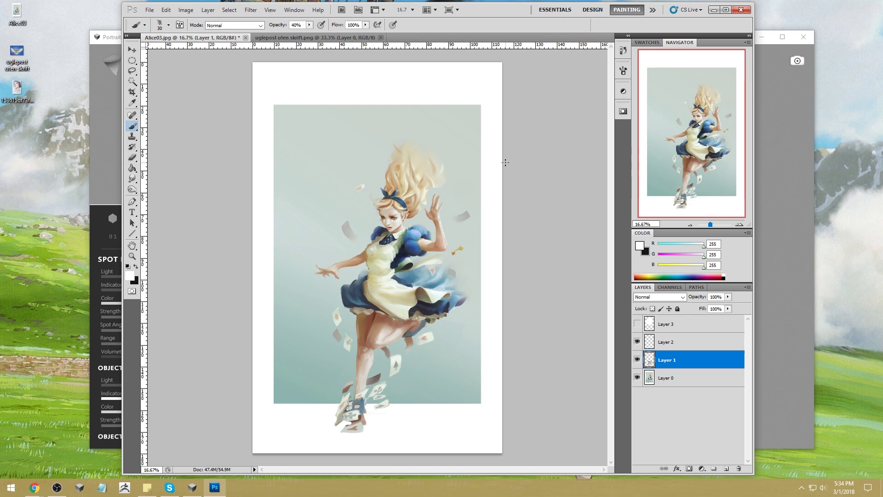
left_click(335, 39)
left_click(117, 40)
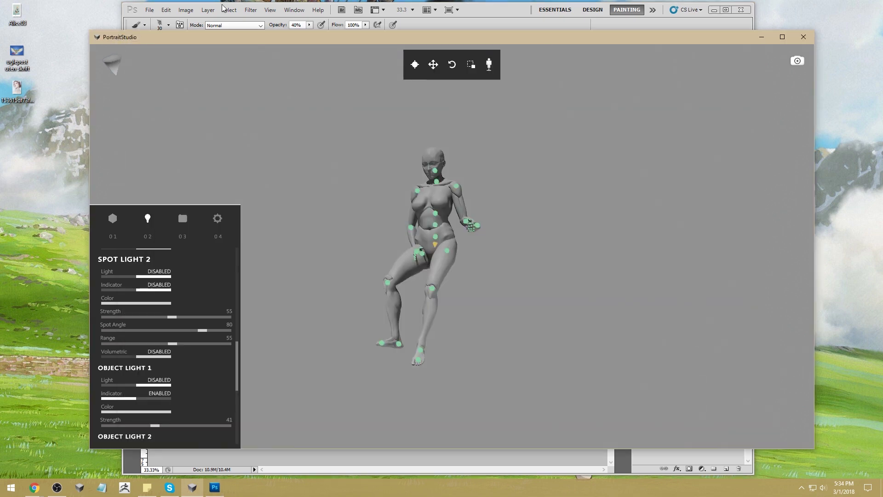
left_click(803, 37)
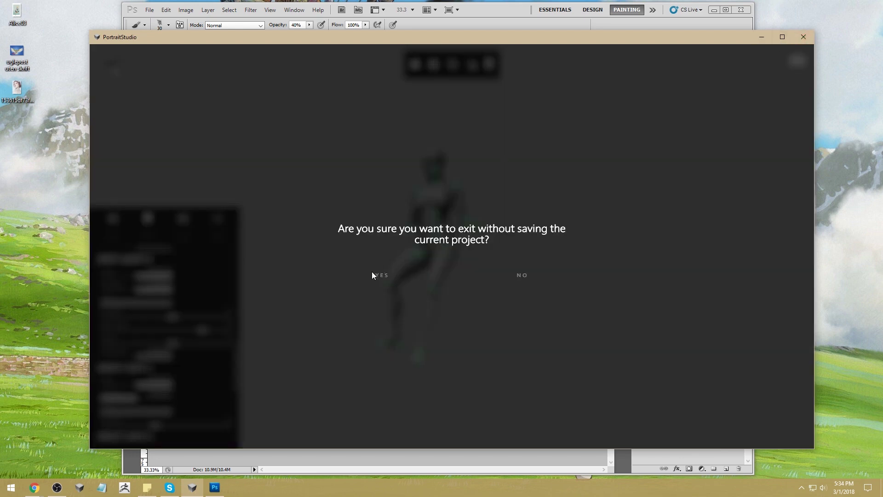
left_click(395, 275)
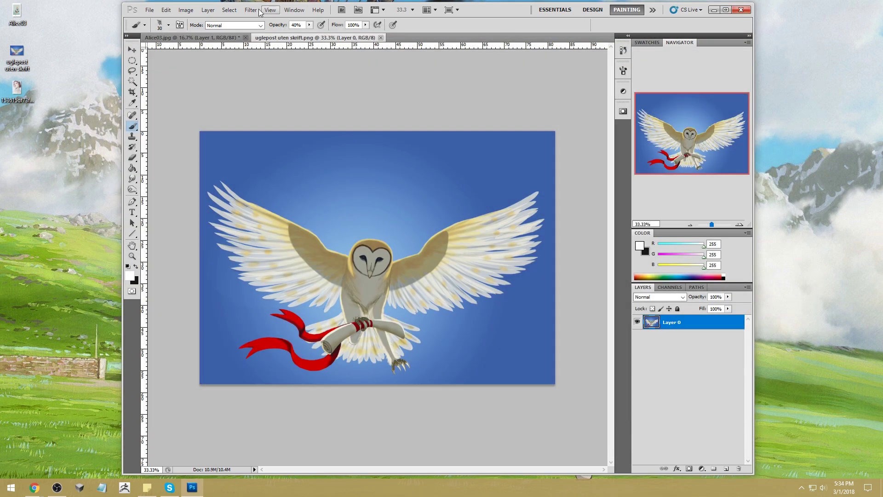
Close Alice03.jpg discarding its changes, and shift the Photoshop window slightly right
left_click(234, 38)
left_click(246, 38)
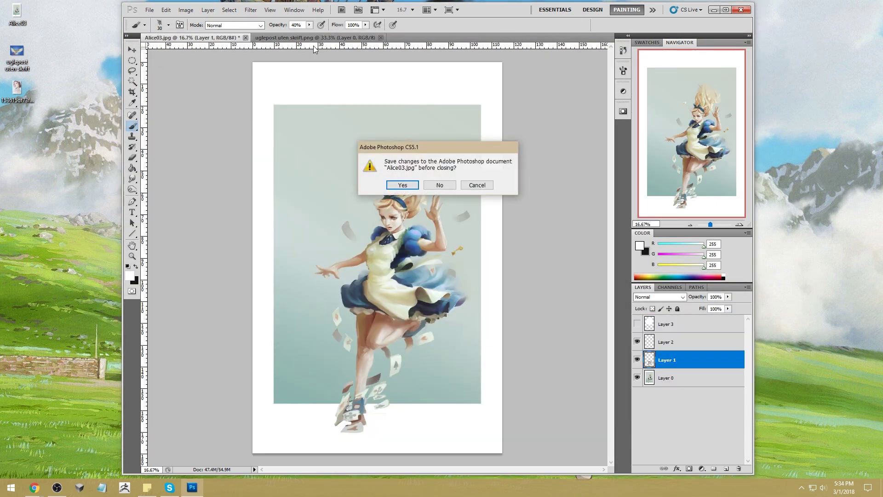
left_click(445, 183)
left_click_drag(502, 12, 527, 12)
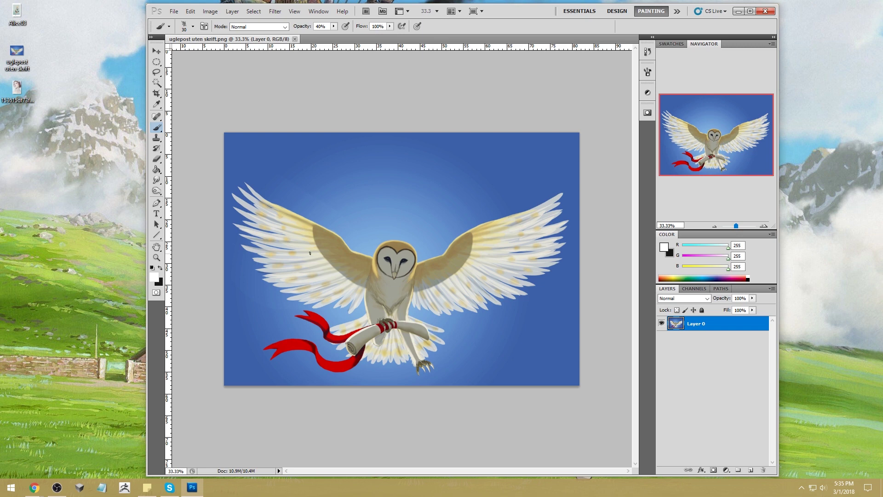
Smudge the feathers along the owl's wing, then restore the owl layer to full opacity
left_click(157, 180)
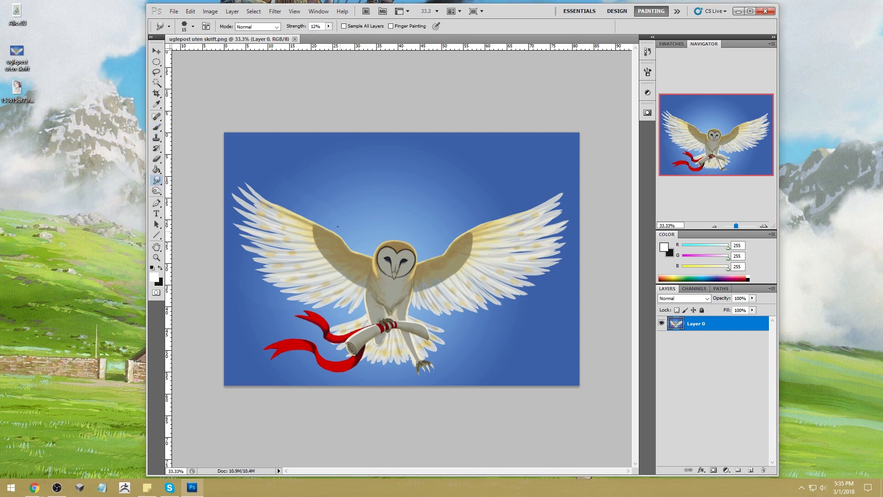
left_click_drag(336, 277, 295, 280)
left_click(157, 83)
left_click(396, 250)
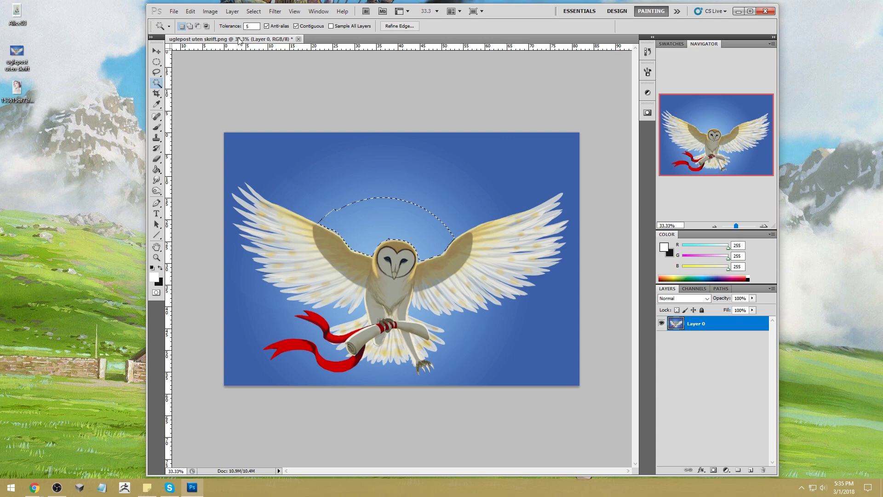
key("1")
key("5")
key("0")
Magic Wand-select all the blue background areas at Tolerance 15 and delete them
key("Return")
type("15")
left_click(445, 192)
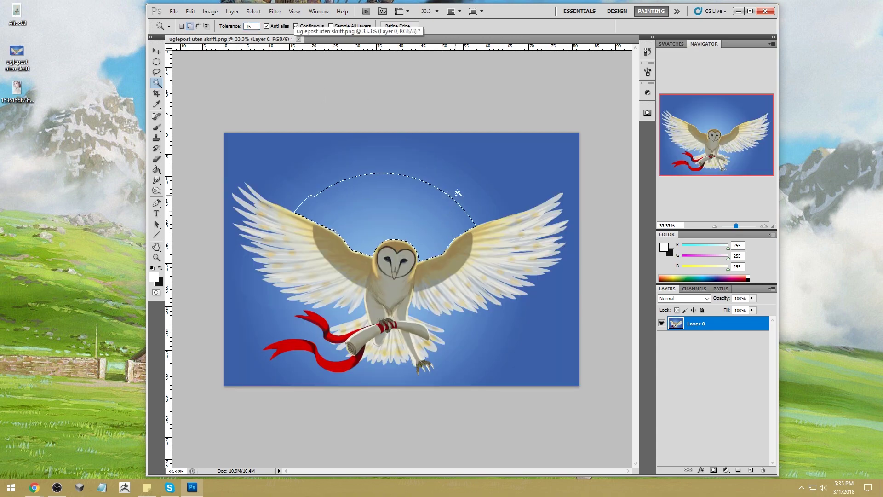
left_click(500, 177)
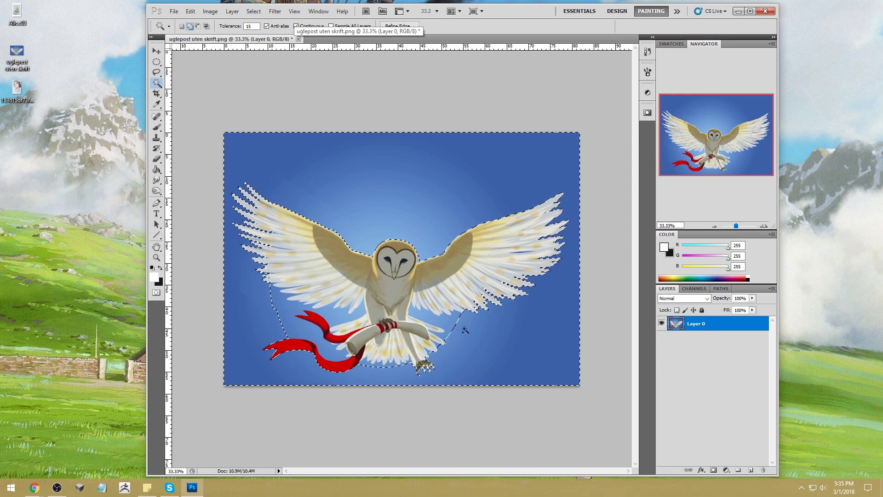
left_click(445, 325)
left_click(329, 318)
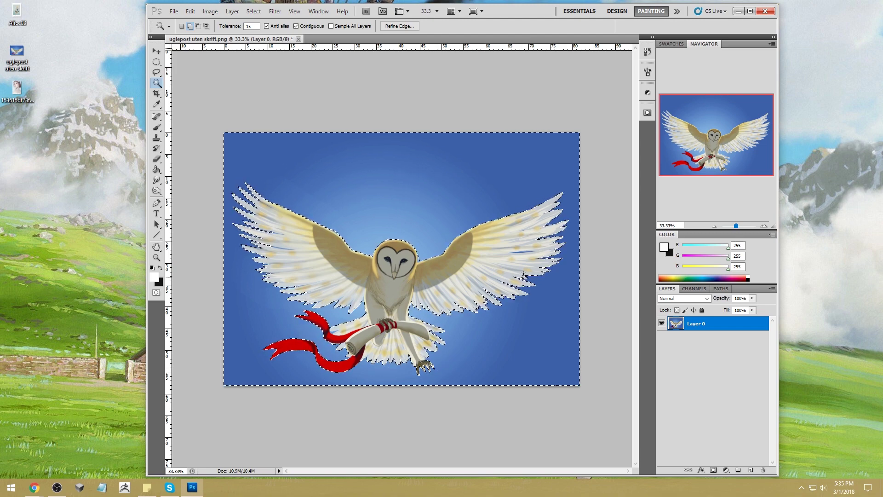
key("Delete")
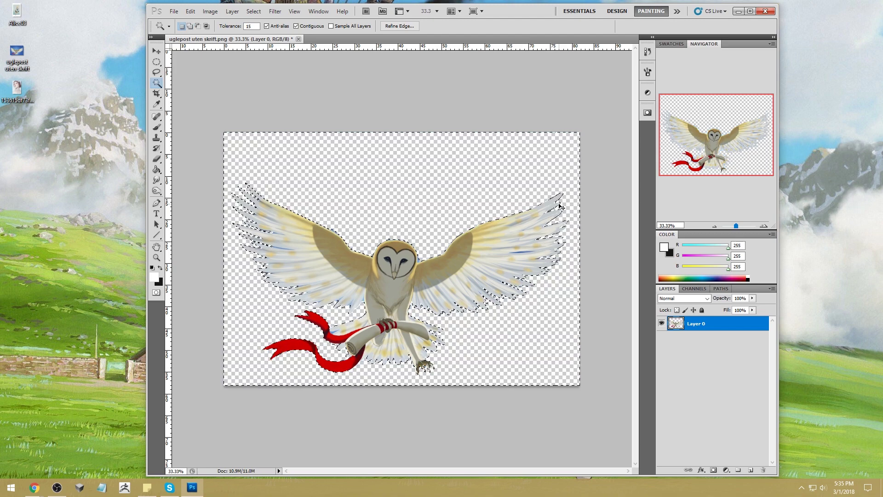
key("ctrl+v")
Add a new layer beneath the owl's Layer 0 and delete the blue-background copy Layer 1
left_click(750, 471)
left_click_drag(718, 324, 729, 388)
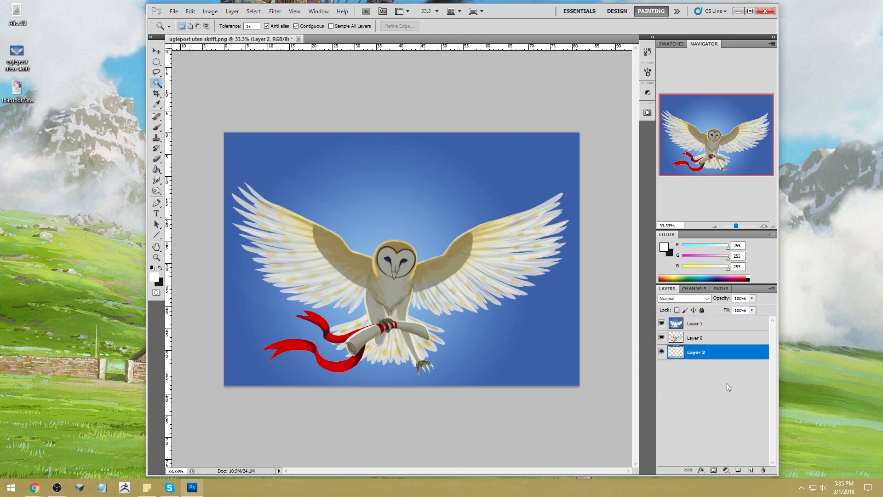
left_click(731, 324)
left_click(763, 470)
Set the foreground colour to light blue (R177 G214 B239) and Paint Bucket fill the canvas
left_click(664, 247)
left_click(632, 127)
left_click(760, 160)
mouse_move(651, 130)
left_mouse_down()
mouse_move(656, 144)
mouse_move(659, 132)
mouse_move(650, 129)
mouse_move(662, 117)
left_mouse_up()
left_click(825, 106)
key("g")
left_click(449, 203)
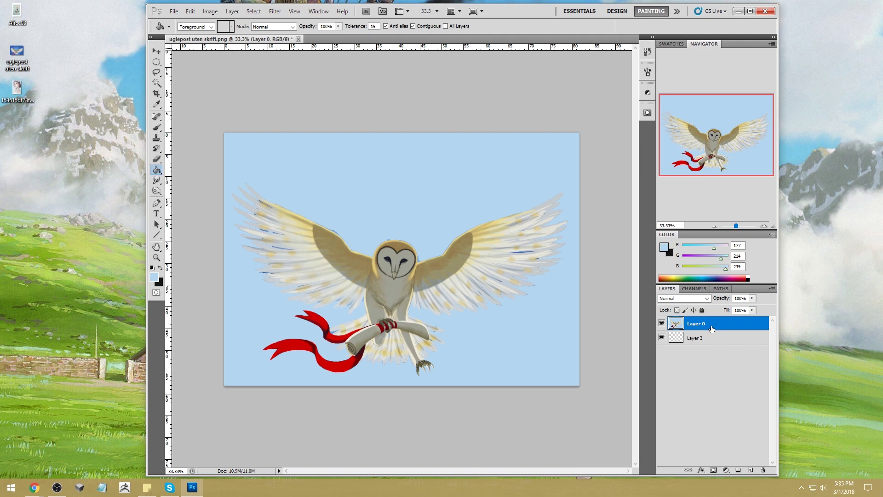
Undo the fill that landed on the owl layer and fill Layer 2 with the light blue instead
left_click(712, 340)
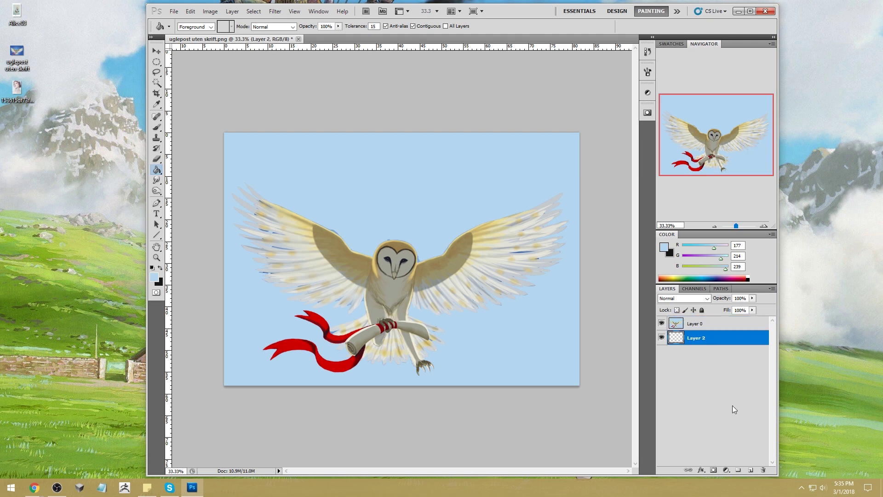
left_click(708, 323)
key("ctrl+z")
left_click(699, 340)
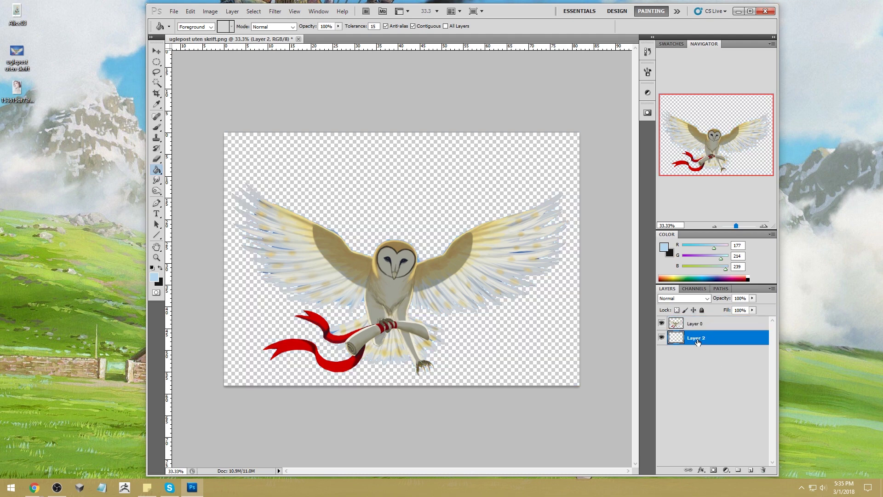
left_click(489, 304)
key("m")
right_click(519, 266)
key("Escape")
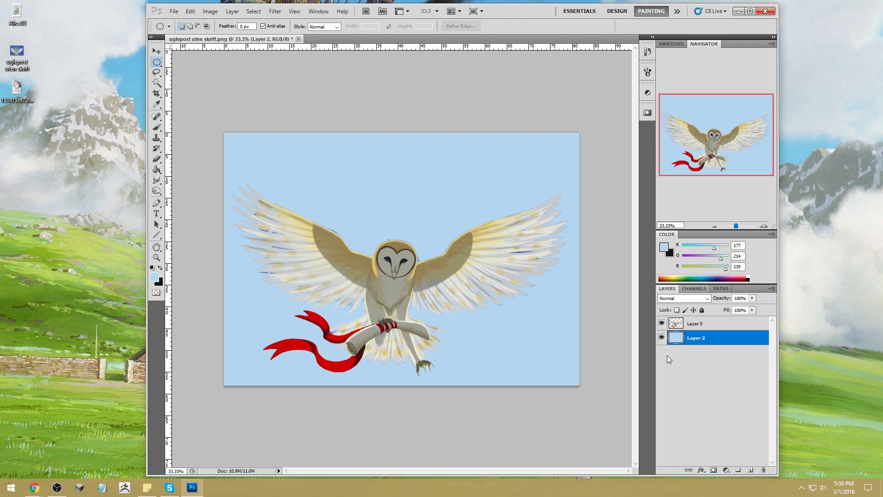
left_click(662, 246)
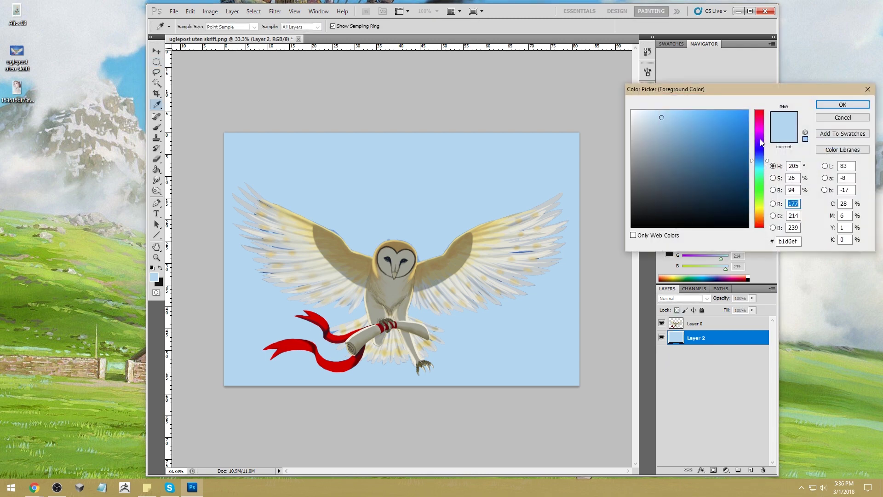
left_click(857, 105)
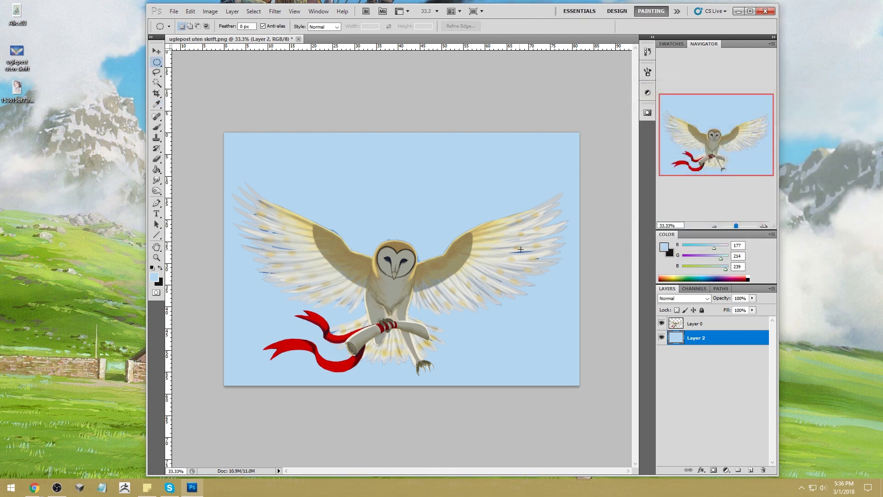
left_click(696, 324)
left_click(157, 82)
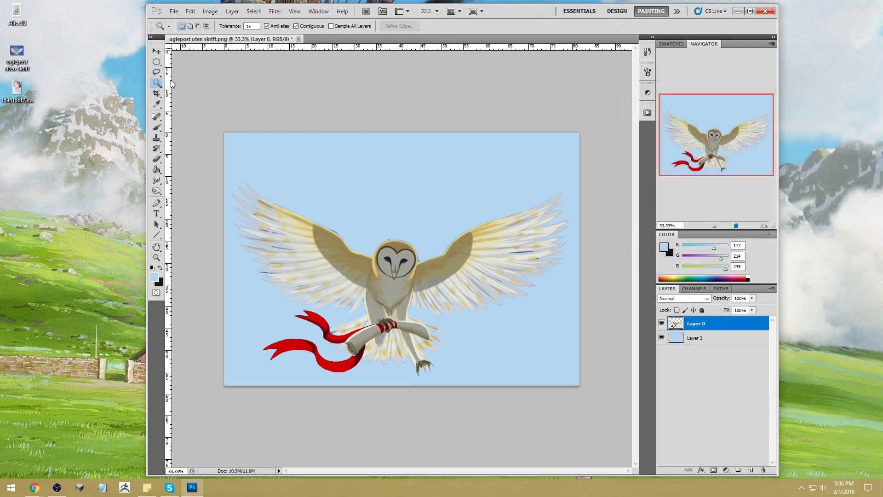
left_click(335, 233)
key("g")
left_click(290, 27)
left_click(271, 32)
left_click(156, 83)
left_click(335, 233)
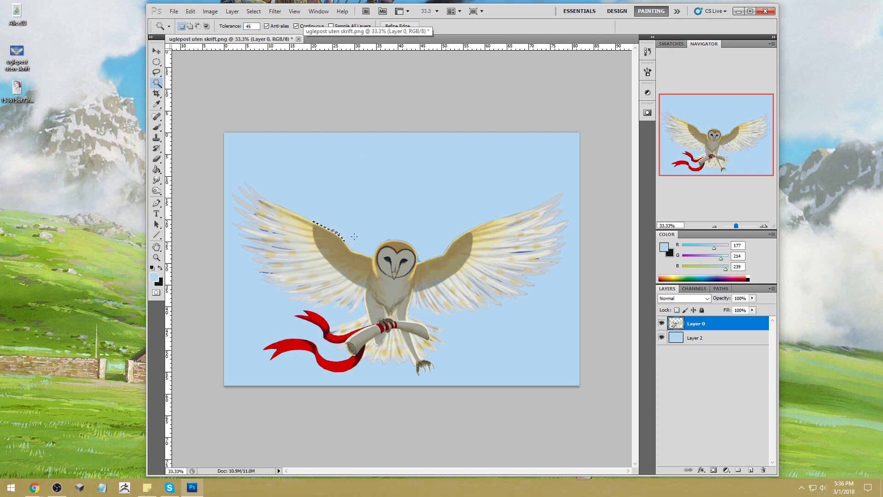
left_click(421, 259)
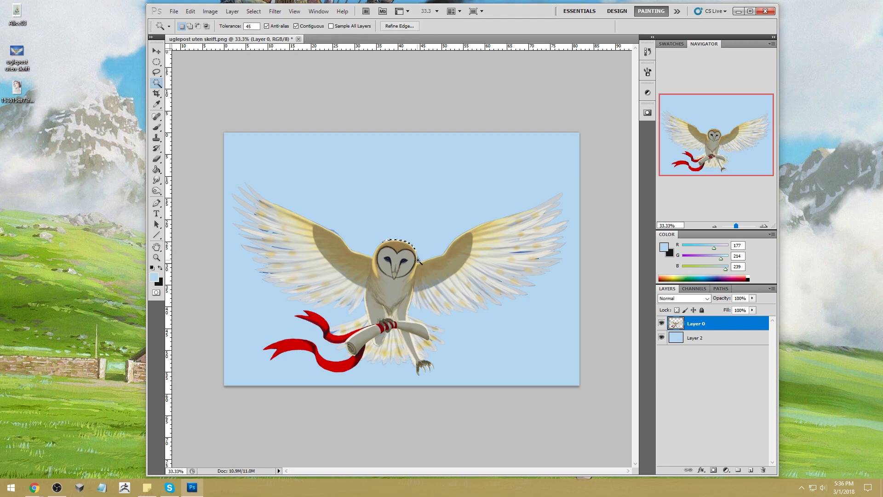
key("shift")
left_click(338, 240, "shift")
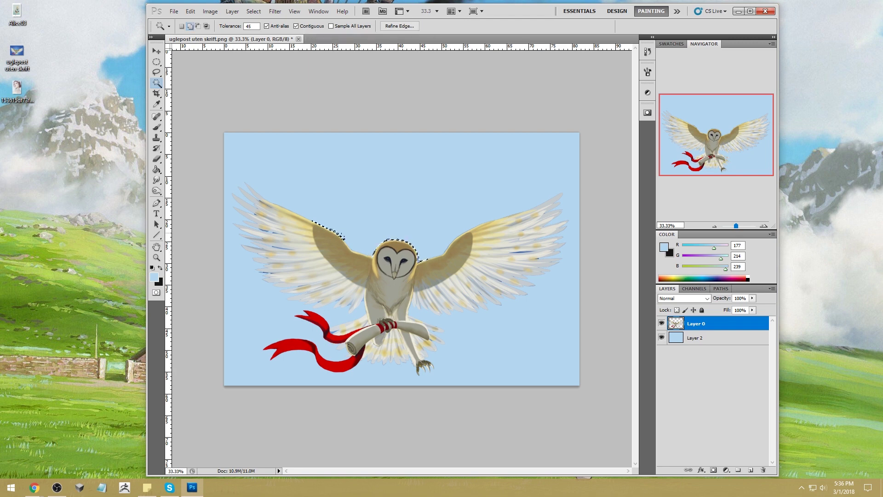
left_click(451, 247, "shift")
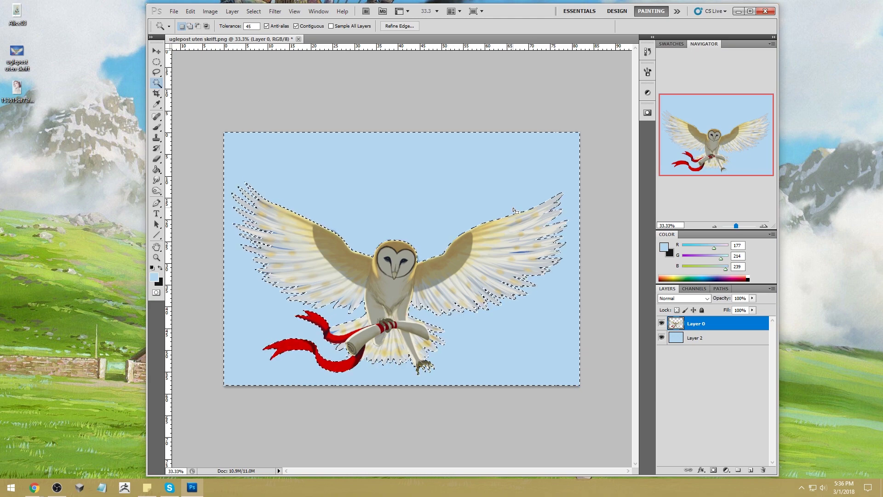
key("m")
right_click(469, 243)
left_click(479, 244)
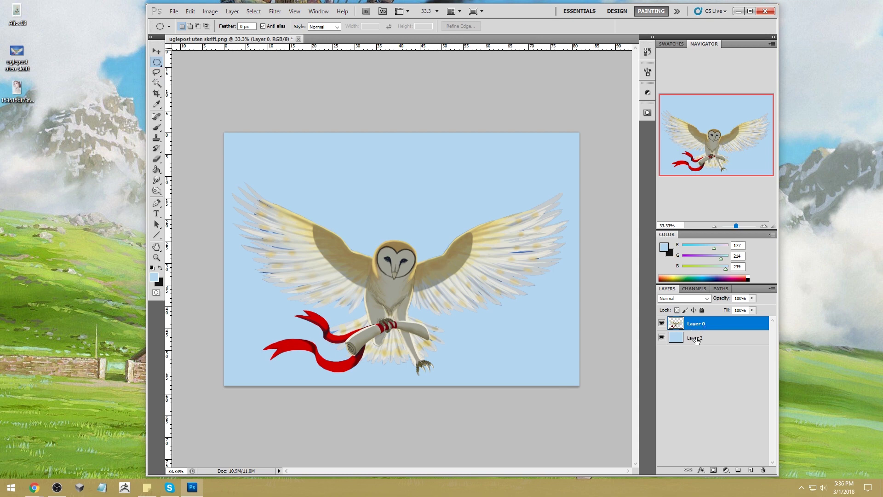
Desaturate the owl's right wing and chest on Layer 0 with a size-200 Sponge brush at 37% flow
left_click_drag(161, 190, 193, 205)
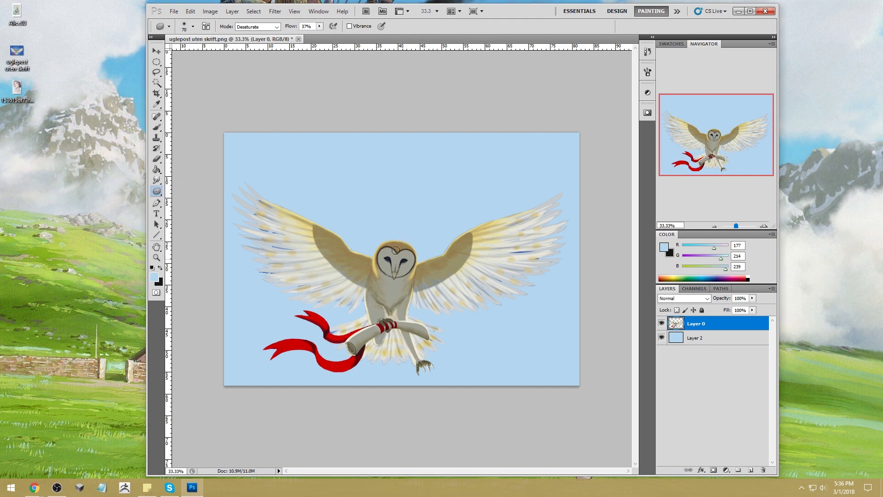
key("bracketright")
key("bracketright")
key("bracketright")
key("bracketright")
key("bracketright")
key("bracketright")
key("bracketright")
key("bracketright")
mouse_move(449, 260)
left_mouse_down()
mouse_move(395, 286)
mouse_move(382, 306)
mouse_move(405, 306)
left_mouse_up()
key("bracketleft")
key("bracketleft")
left_click_drag(157, 180, 196, 195)
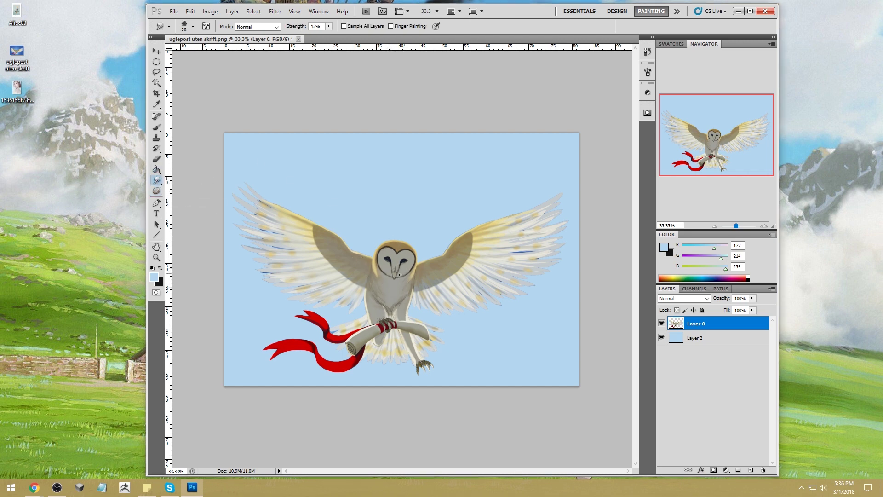
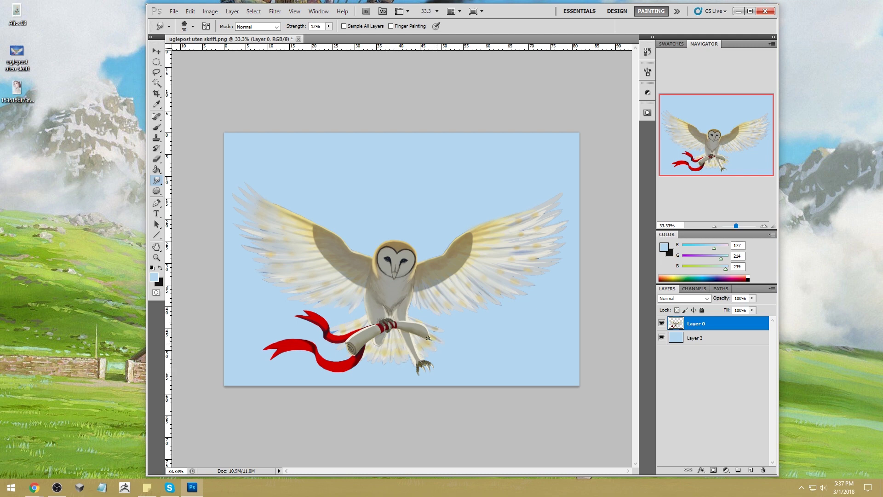
Sample the owl's grey and shift it to a pale greyish purple (R 159, G 161, B 180)
key("o")
key("bracketleft")
key("bracketleft")
key("bracketleft")
key("bracketleft")
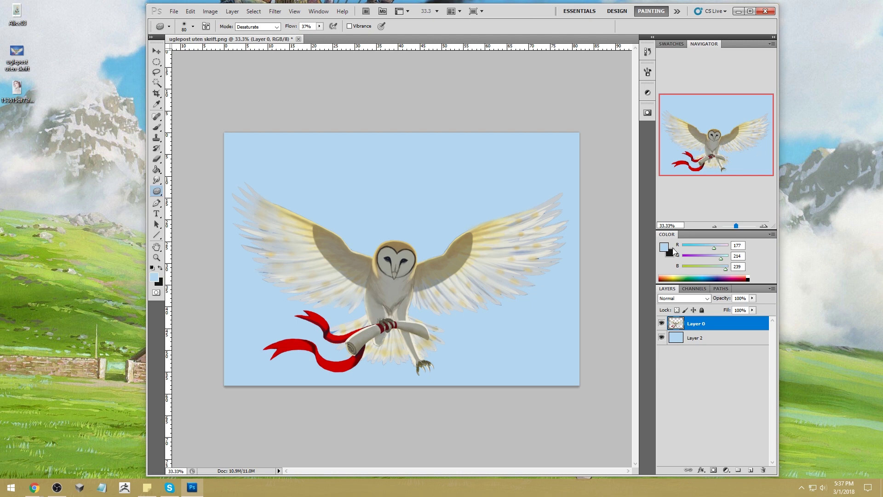
left_click(668, 248)
left_click(399, 287)
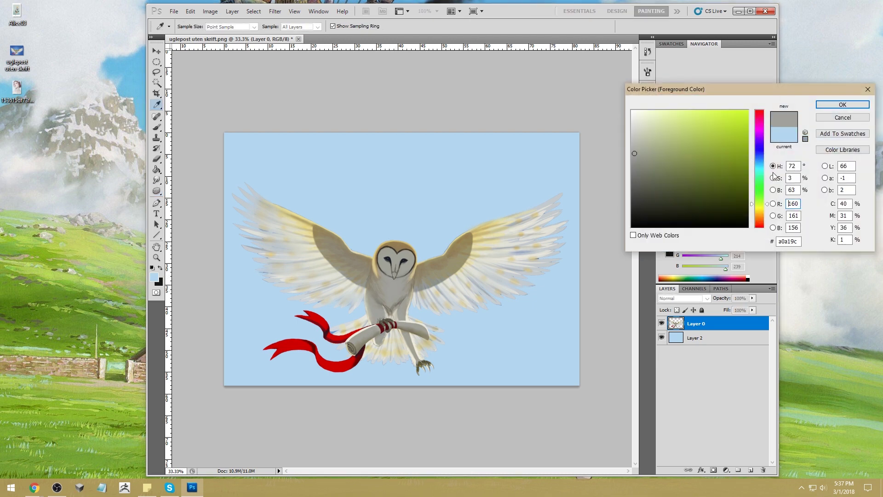
key("Up")
left_click_drag(769, 208, 768, 179)
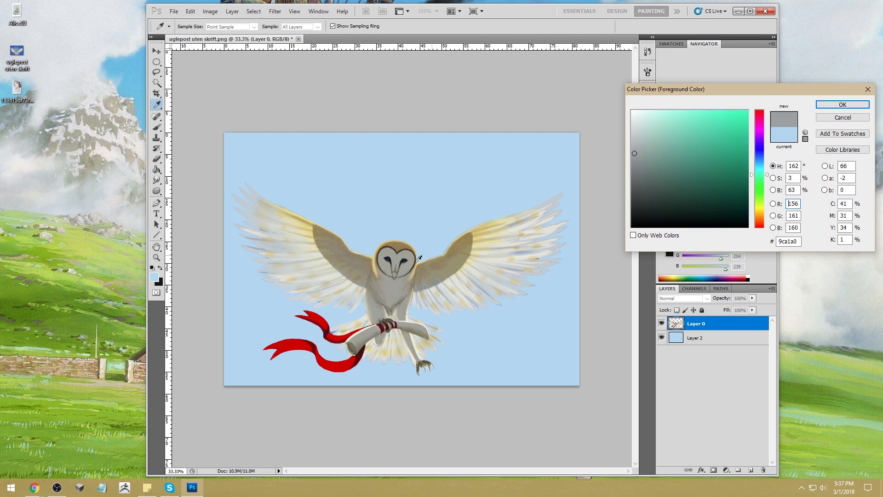
left_click(394, 289)
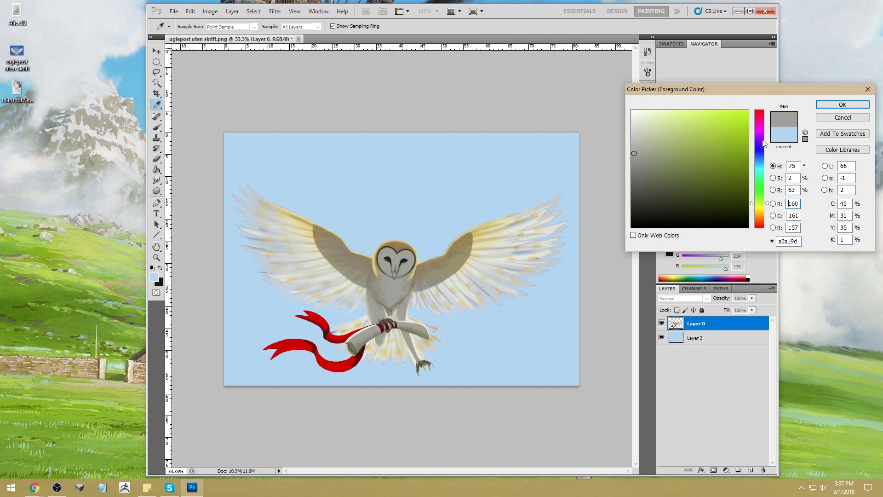
left_click(766, 141)
left_click(645, 149)
left_click_drag(645, 150, 644, 143)
left_click(842, 104)
Set the Brush to the 300 px soft preset, enlarged to 400 px, in Color mode
key("b")
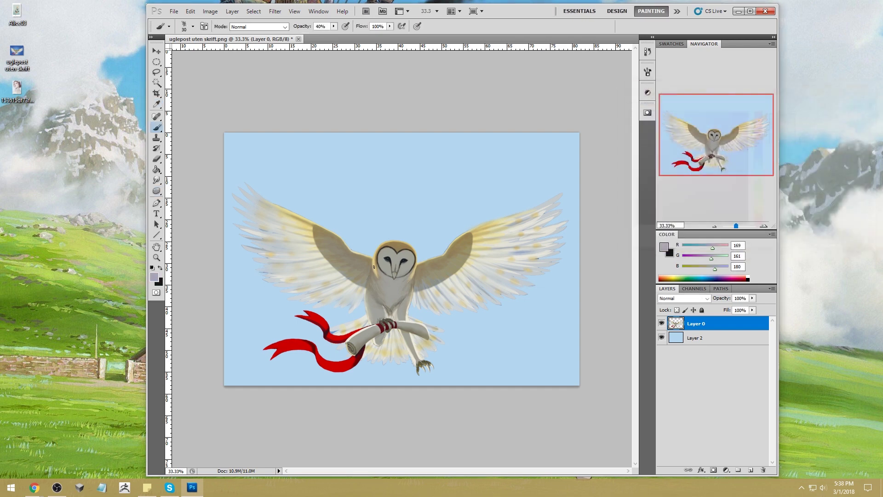
right_click(394, 263)
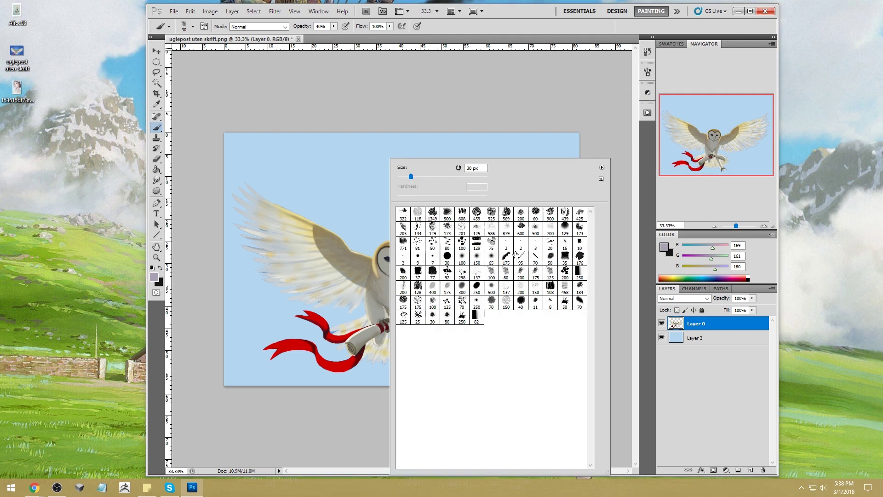
left_click(462, 260)
left_click(568, 93)
key("bracketright")
left_click(260, 26)
left_click(251, 266)
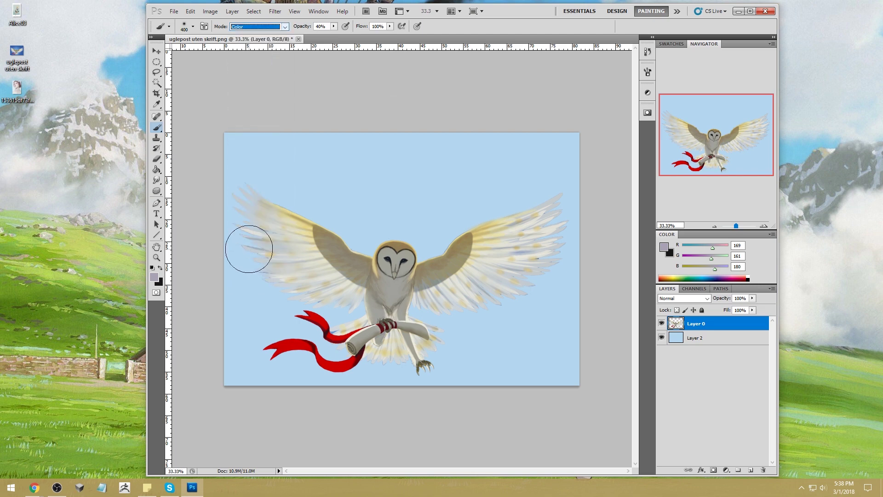
Sample the light sky blue (R 177, G 214, B 239) from the background
left_click(372, 271)
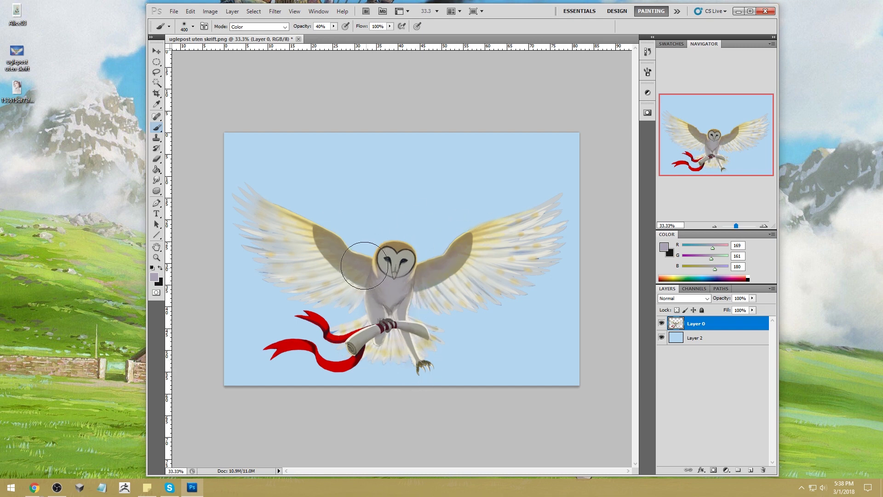
left_click(454, 215, "alt")
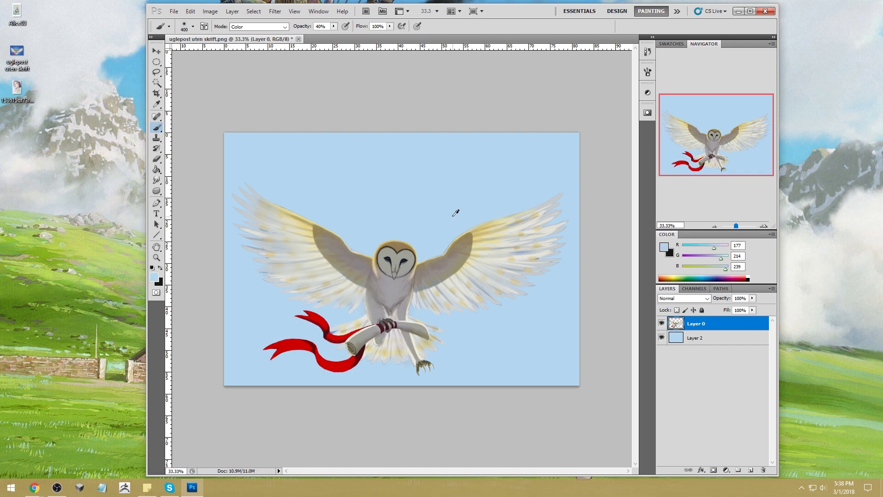
left_click(330, 26)
Lower brush opacity to 16% and faintly tint the left wing's top edge sky blue
type("24")
key("Return")
left_click(334, 26)
left_click_drag(334, 37, 331, 37)
left_click_drag(405, 278, 459, 243)
Dodge the right wing's feathers in Highlights range with a 600 px brush
left_click_drag(158, 193, 177, 191)
left_click(268, 27)
left_click(255, 48)
key("bracketright")
key("bracketright")
key("bracketright")
key("bracketright")
key("bracketright")
key("bracketright")
key("bracketright")
key("bracketright")
key("bracketright")
key("bracketright")
key("bracketright")
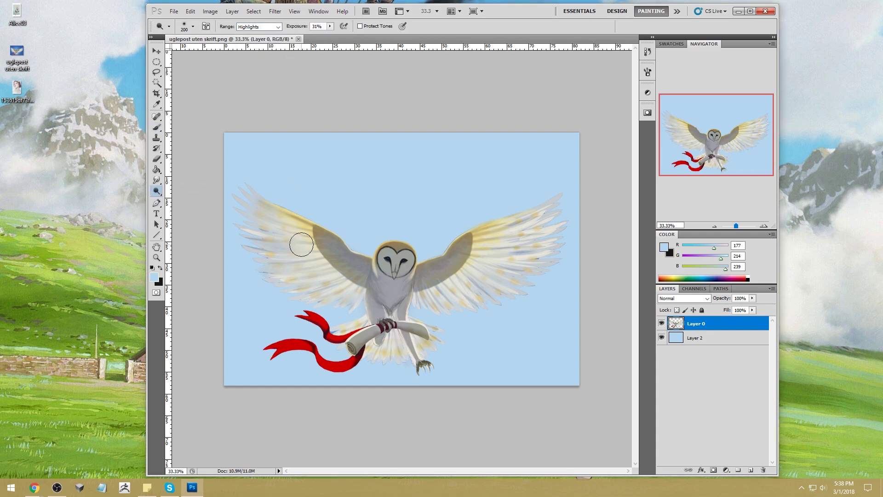
mouse_move(301, 228)
left_mouse_down()
mouse_move(286, 217)
mouse_move(290, 239)
left_mouse_up()
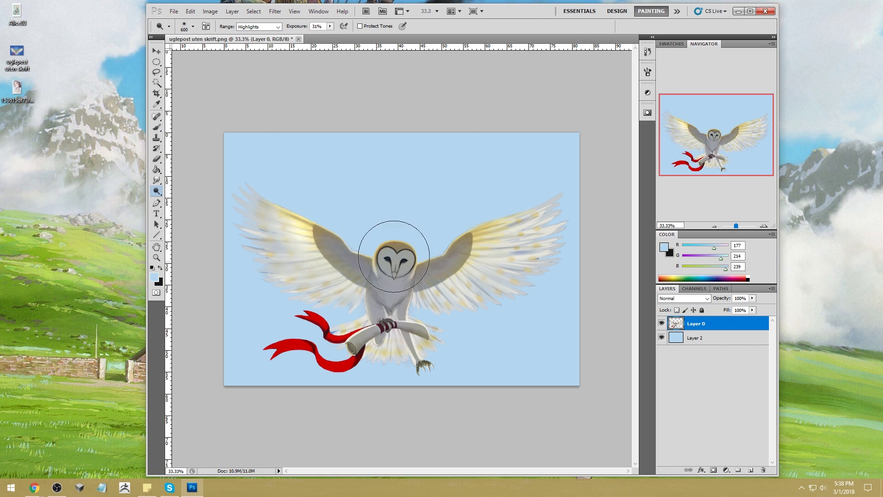
key("ctrl+z")
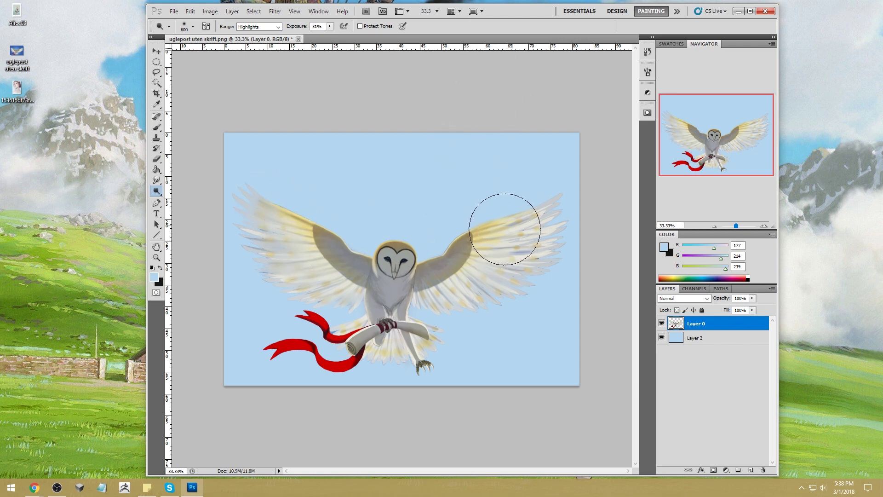
left_click_drag(483, 222, 505, 229)
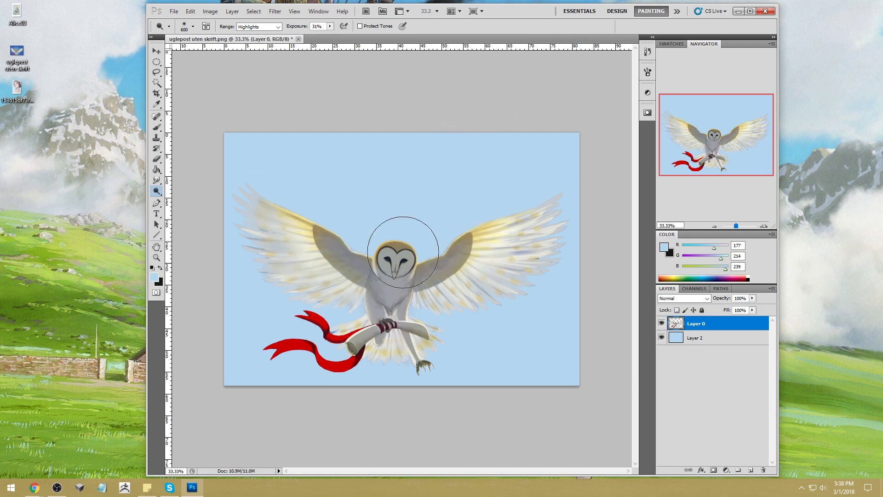
key("bracketleft")
key("bracketleft")
key("bracketleft")
key("bracketleft")
key("bracketleft")
key("bracketleft")
key("bracketleft")
key("bracketleft")
key("bracketleft")
key("bracketleft")
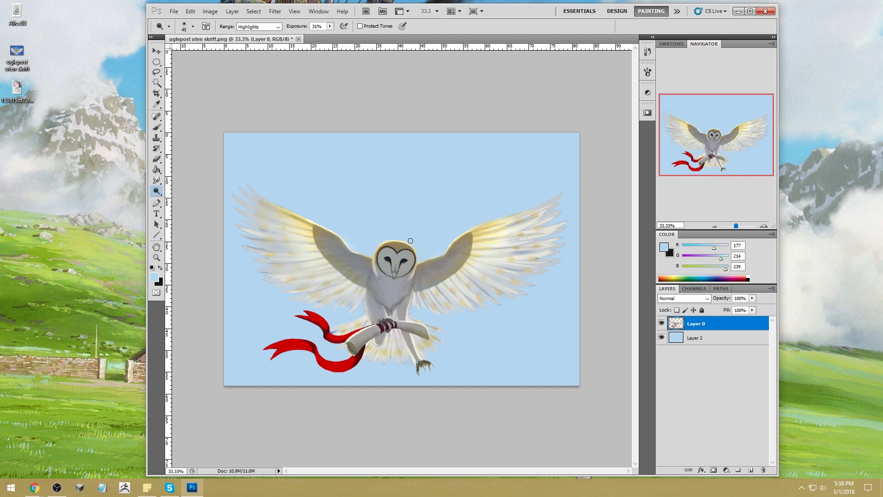
Switch the dodge range to Midtones and lightly brighten the right wing at 1000 px
key("bracketright")
key("bracketright")
key("bracketright")
key("bracketright")
key("bracketright")
key("bracketright")
key("bracketright")
key("bracketright")
key("bracketright")
key("bracketright")
key("bracketright")
key("bracketright")
key("bracketright")
key("bracketright")
key("bracketright")
left_click(274, 27)
left_click(257, 41)
mouse_move(531, 233)
left_mouse_down()
mouse_move(514, 178)
mouse_move(532, 233)
left_mouse_up()
left_click(156, 180)
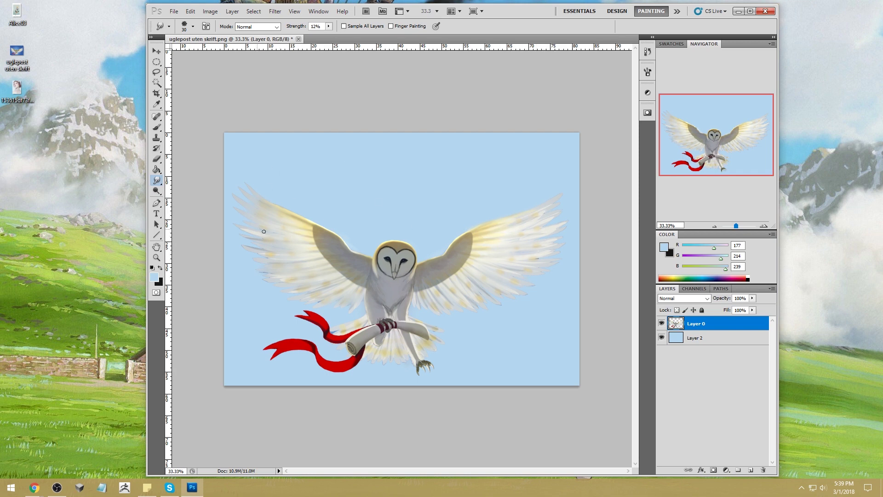
Soften the right wing tip's feather edges with the Blur tool at 300 px
left_click_drag(156, 180, 178, 181)
key("bracketright")
key("bracketright")
key("bracketright")
key("bracketright")
key("bracketright")
key("bracketright")
key("bracketright")
key("bracketright")
key("bracketright")
key("bracketright")
key("bracketright")
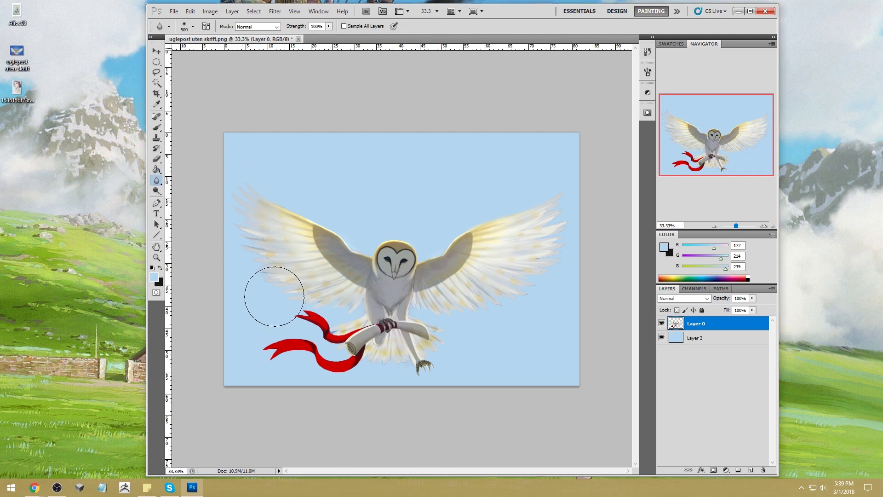
key("bracketleft")
key("bracketleft")
left_click_drag(537, 223, 545, 232)
key("bracketleft")
key("bracketleft")
key("bracketleft")
key("bracketleft")
key("bracketleft")
left_click(157, 191)
left_click(181, 207)
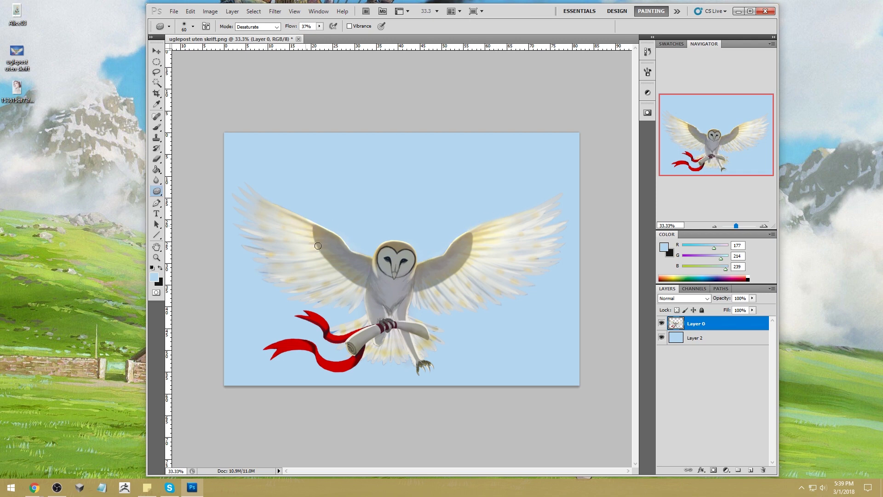
key("bracketright")
right_click(158, 183)
left_click(193, 201)
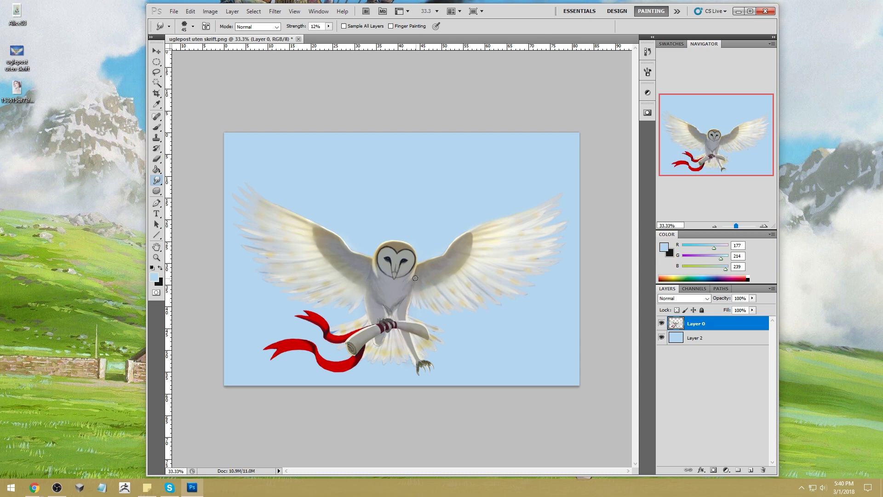
Dodge the owl's face and head in Highlights at 250 px, then add a layer above Layer 2
left_click(157, 190)
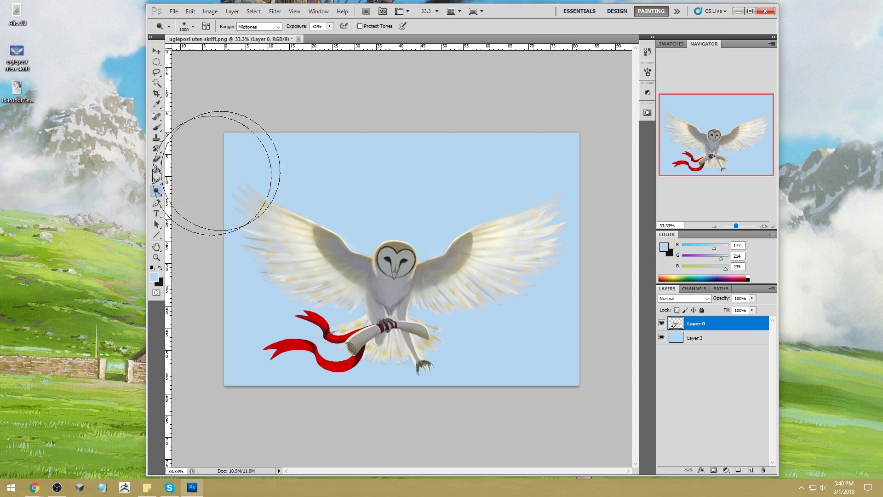
key("bracketleft")
key("bracketleft")
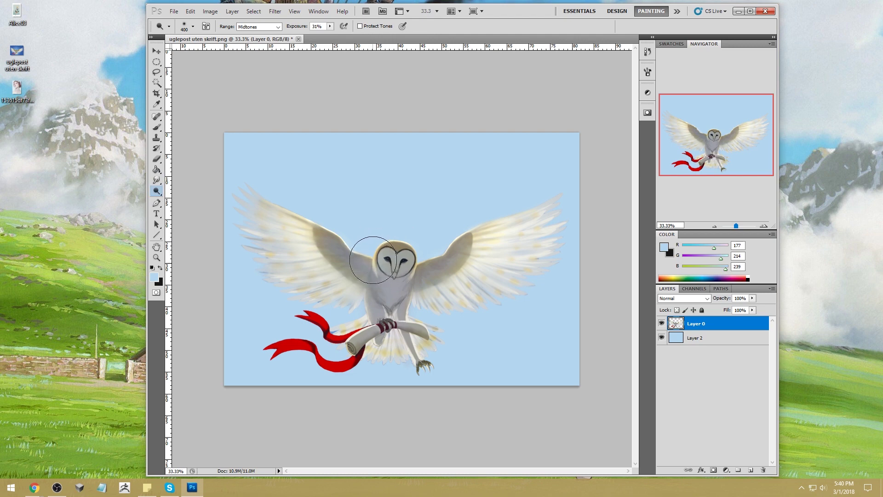
left_click(267, 26)
left_click(251, 48)
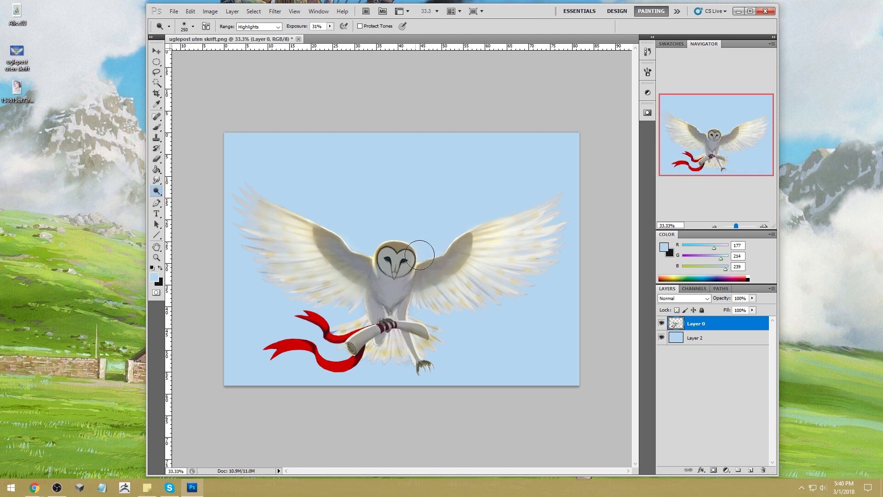
mouse_move(411, 275)
left_mouse_down()
mouse_move(378, 237)
mouse_move(371, 250)
mouse_move(418, 215)
left_mouse_up()
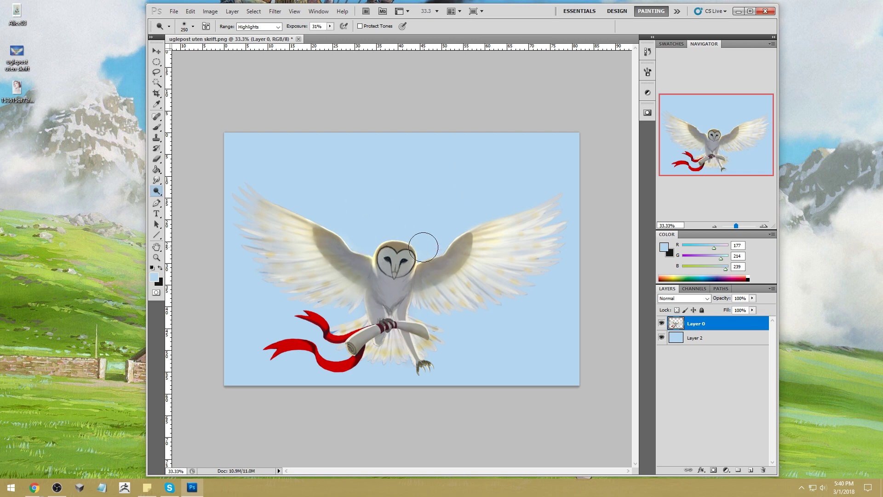
left_click(713, 339)
left_click(754, 470)
Set the foreground colour to a very pale cream (fffdec)
key("i")
left_click(665, 248)
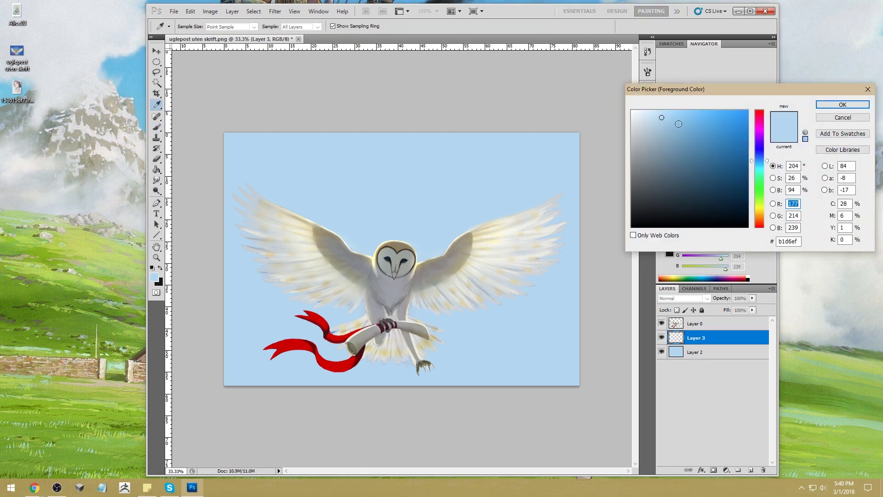
left_click(760, 209)
left_click_drag(658, 117, 637, 110)
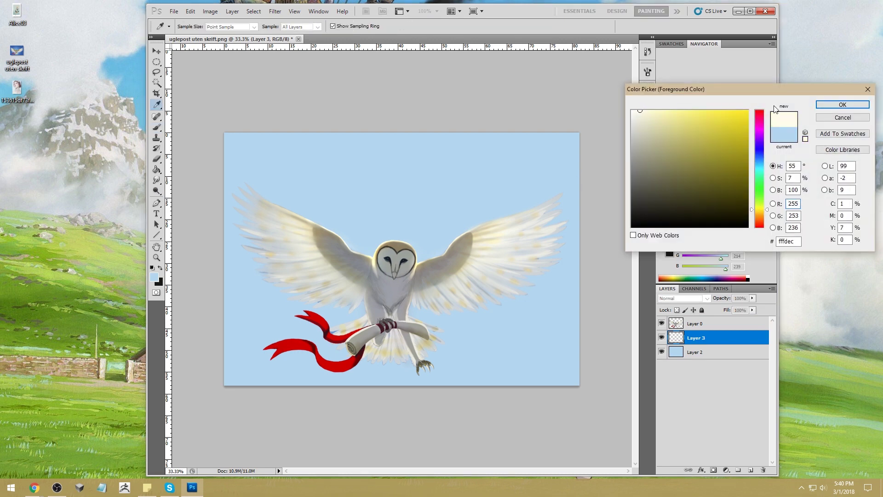
left_click(843, 105)
Paint a soft cream glow into the upper sky with a 2500 px Normal brush
key("b")
key("bracketright")
key("bracketright")
key("bracketright")
key("bracketright")
key("bracketright")
key("bracketright")
key("bracketright")
key("bracketright")
key("bracketright")
key("bracketright")
key("bracketright")
key("bracketright")
key("bracketright")
key("bracketright")
key("bracketright")
key("bracketright")
key("bracketright")
key("bracketright")
key("bracketright")
left_click(259, 26)
left_click(248, 33)
mouse_move(396, 195)
left_mouse_down()
mouse_move(382, 165)
mouse_move(528, 115)
left_mouse_up()
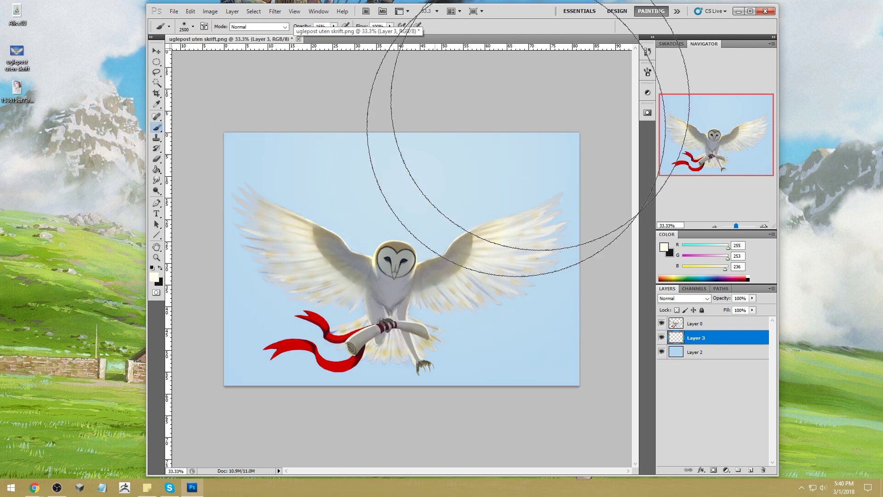
key("bracketleft")
key("bracketleft")
key("bracketleft")
key("bracketleft")
key("bracketleft")
mouse_move(432, 129)
left_mouse_down()
mouse_move(463, 118)
mouse_move(420, 103)
left_mouse_up()
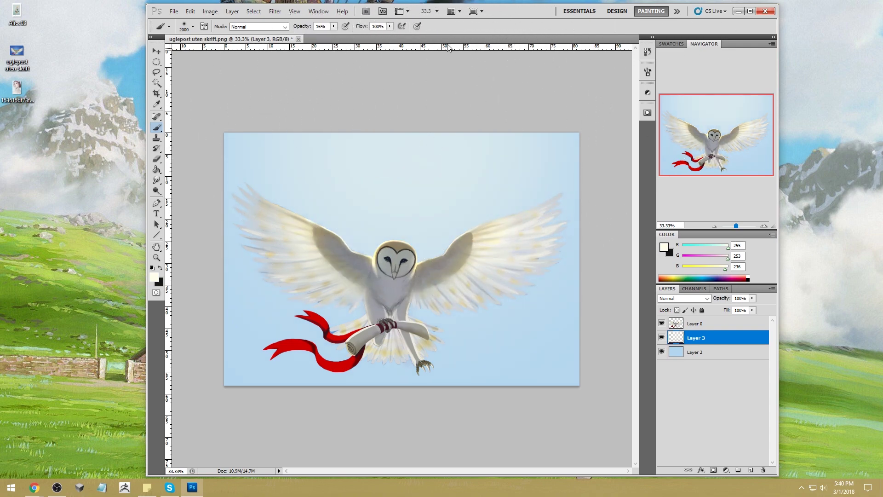
key("bracketleft")
key("bracketleft")
Move the owl on Layer 0 slightly upward
left_click(698, 327)
key("v")
left_click_drag(469, 270, 467, 255)
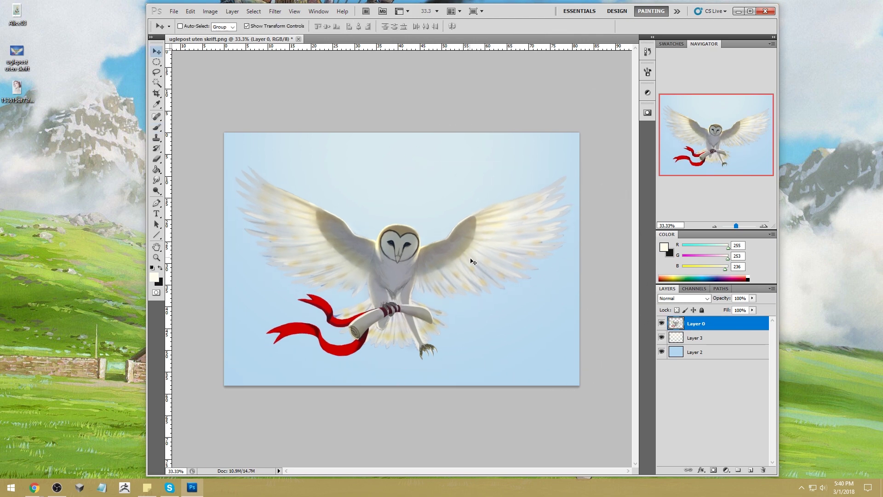
Dodge the highlights on the owl's belly between its legs, just under the scroll
right_click(157, 191)
left_click(188, 211)
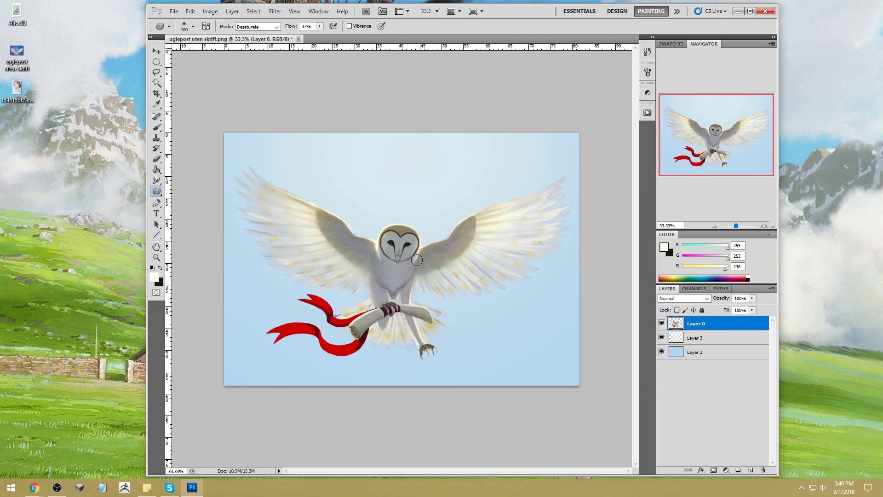
right_click(156, 180)
left_click(188, 200)
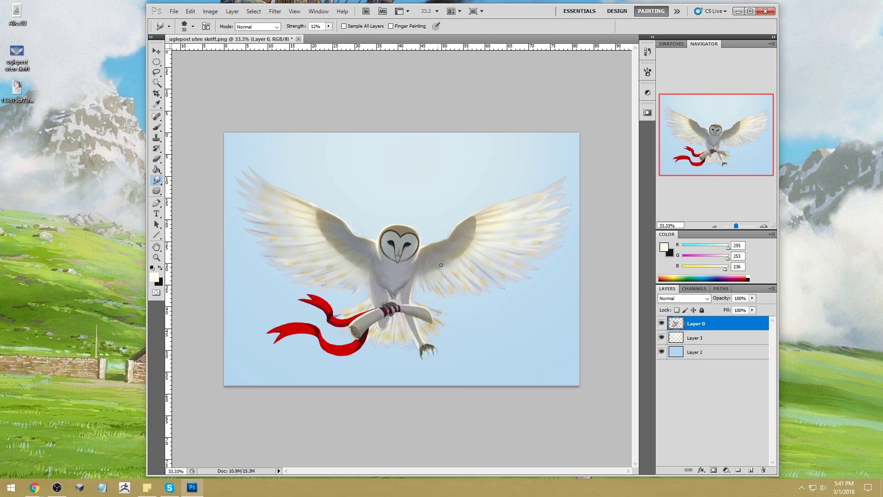
right_click(158, 191)
left_click(188, 190)
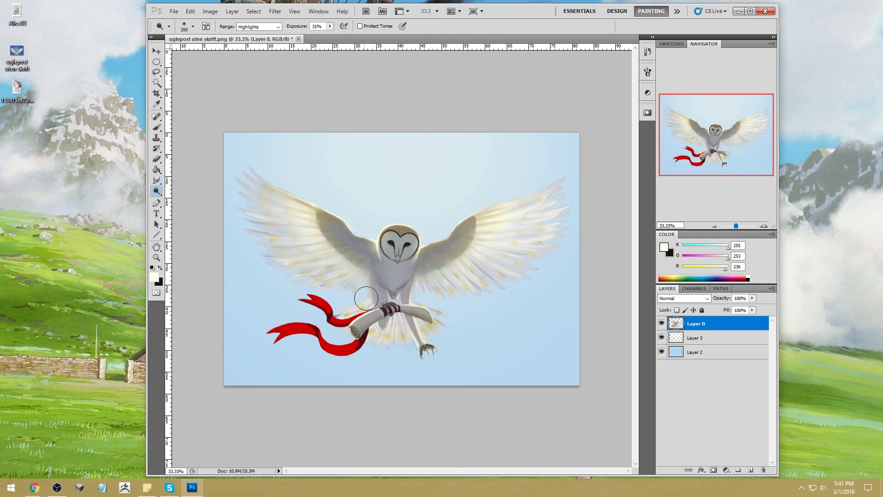
mouse_move(367, 299)
left_mouse_down()
mouse_move(358, 300)
mouse_move(370, 276)
mouse_move(369, 313)
left_mouse_up()
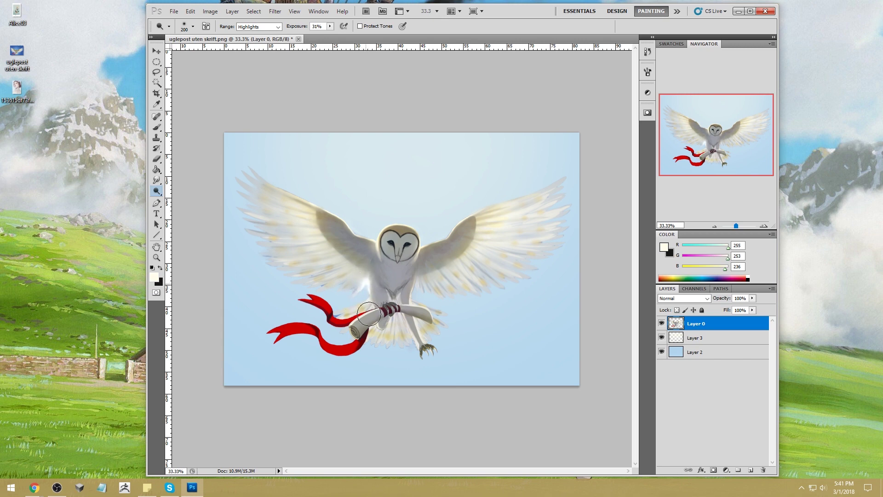
left_click_drag(368, 282, 277, 296)
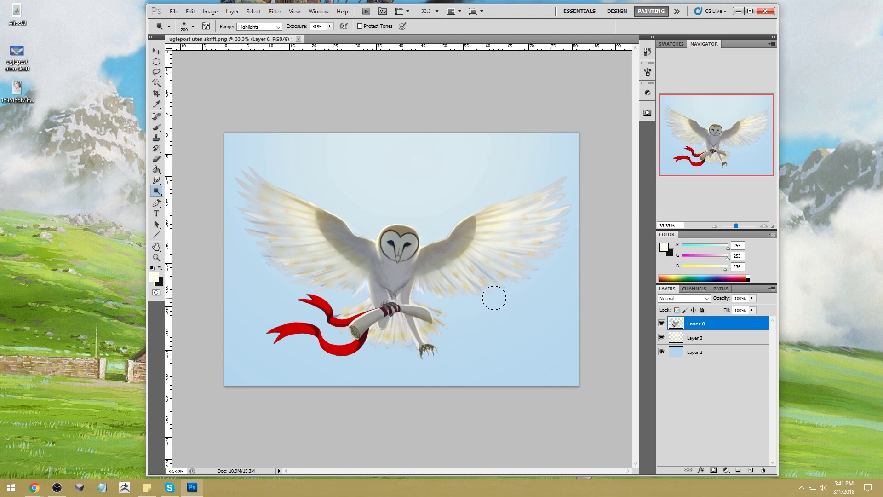
key("ctrl+u")
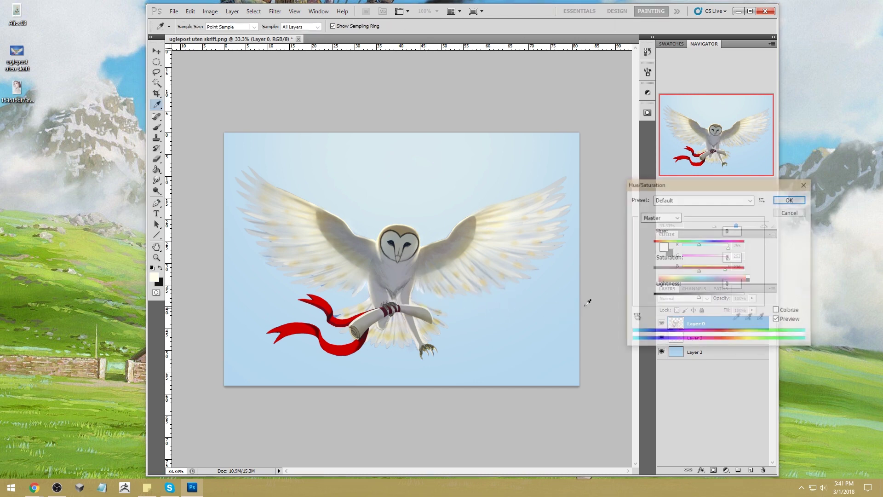
Reduce the image's saturation to -27 with Hue/Saturation
left_click_drag(700, 271, 687, 272)
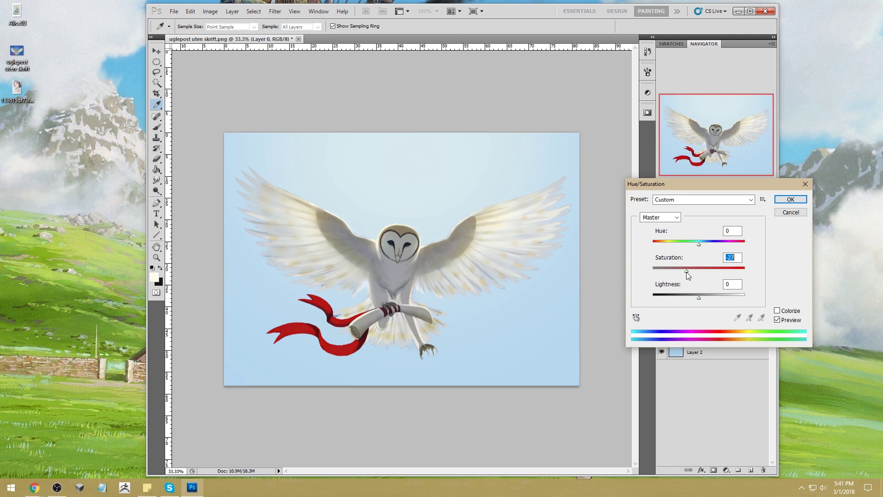
left_click(790, 200)
left_click_drag(157, 191, 182, 210)
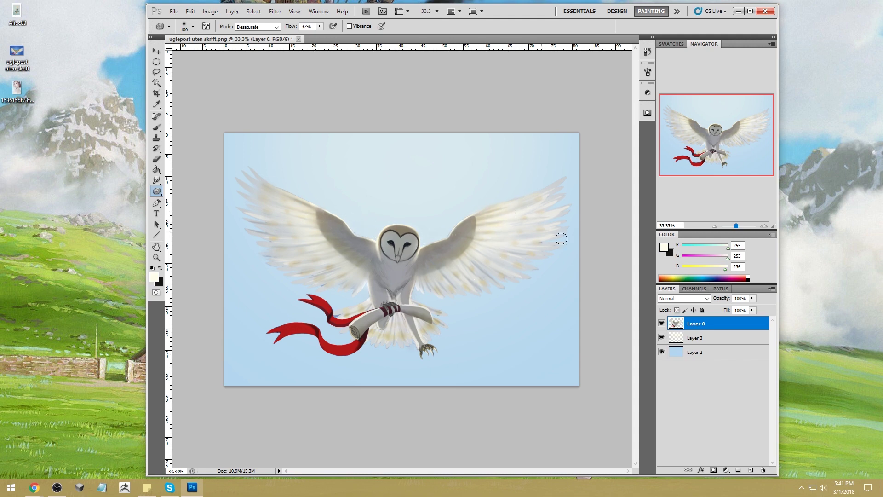
left_click_drag(156, 180, 188, 201)
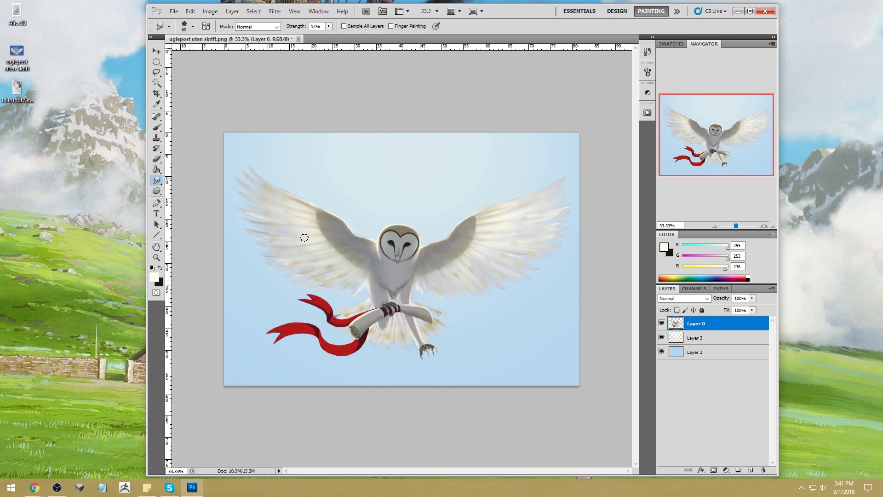
Dodge the owl's body and wings with a 1600 px, then 900 px brush
left_click(157, 191)
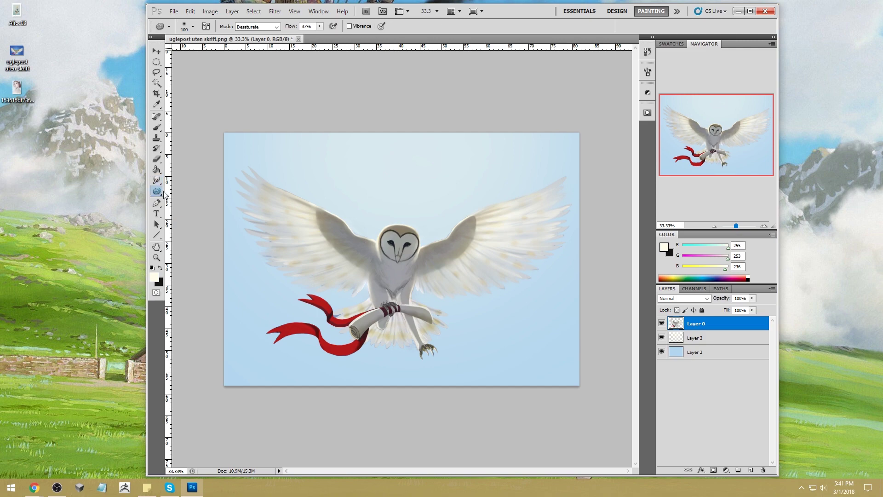
left_click(187, 190)
left_click_drag(350, 216, 381, 276)
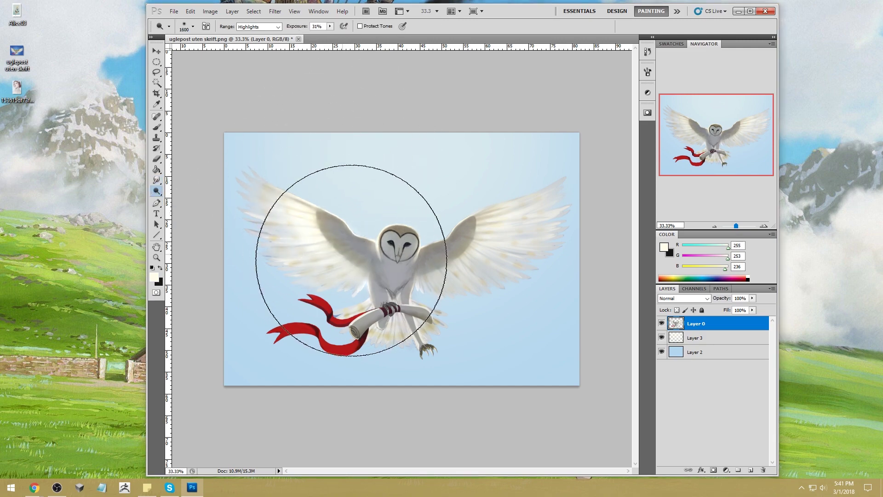
key("bracketleft")
key("bracketleft")
key("bracketleft")
key("bracketleft")
key("bracketleft")
key("bracketleft")
key("bracketleft")
mouse_move(335, 108)
left_mouse_down()
mouse_move(395, 296)
mouse_move(509, 212)
mouse_move(405, 209)
left_mouse_up()
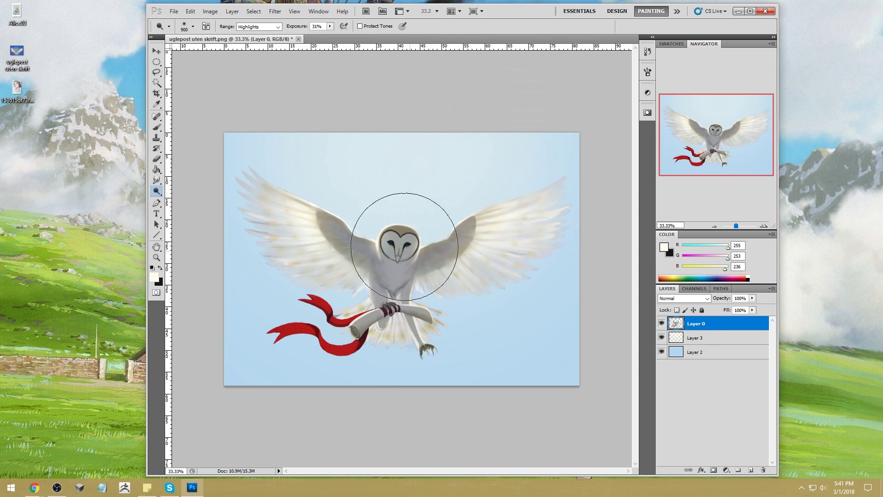
Give the Smudge tool the 771 px textured brush preset
key("b")
left_click(156, 180)
right_click(157, 180)
left_click(188, 200)
right_click(336, 187)
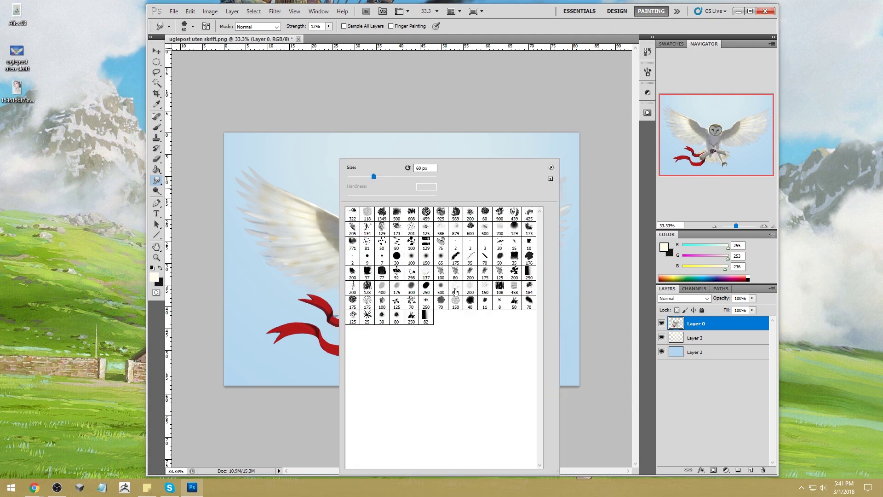
left_click(353, 244)
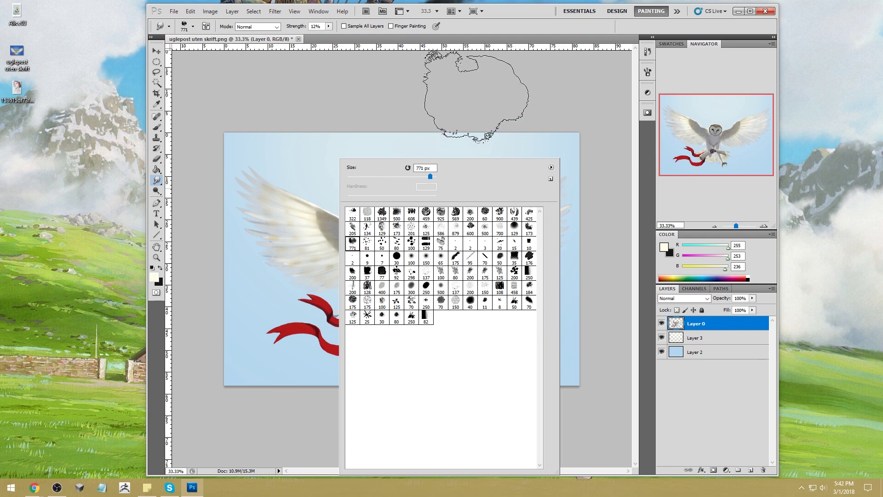
left_click(479, 92)
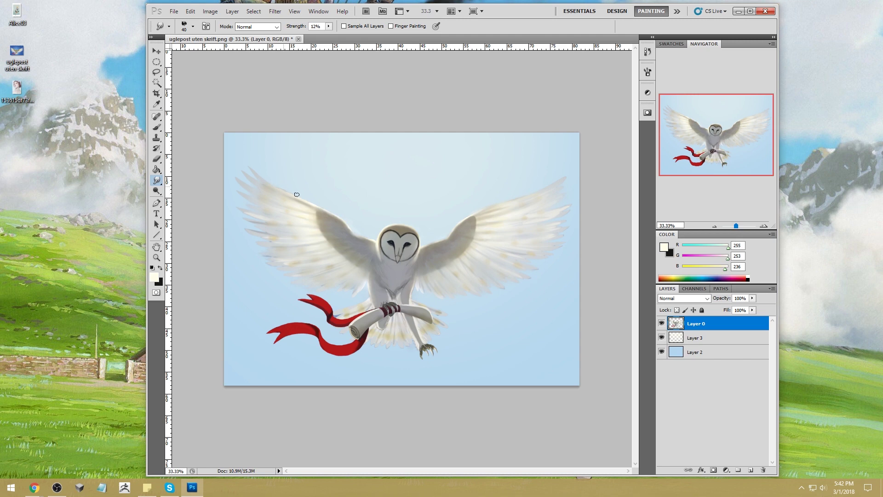
Dodge the wing beside the owl's head with a 200 px brush
left_click(157, 190)
left_click(187, 189)
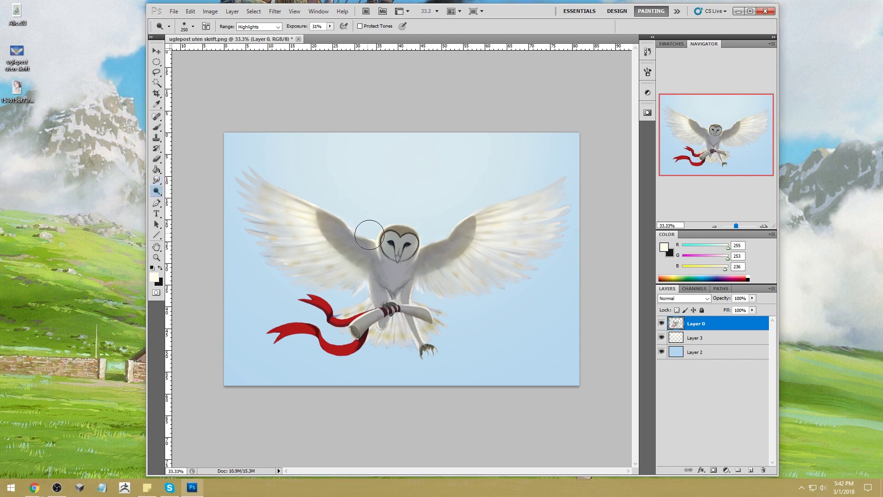
key("bracketleft")
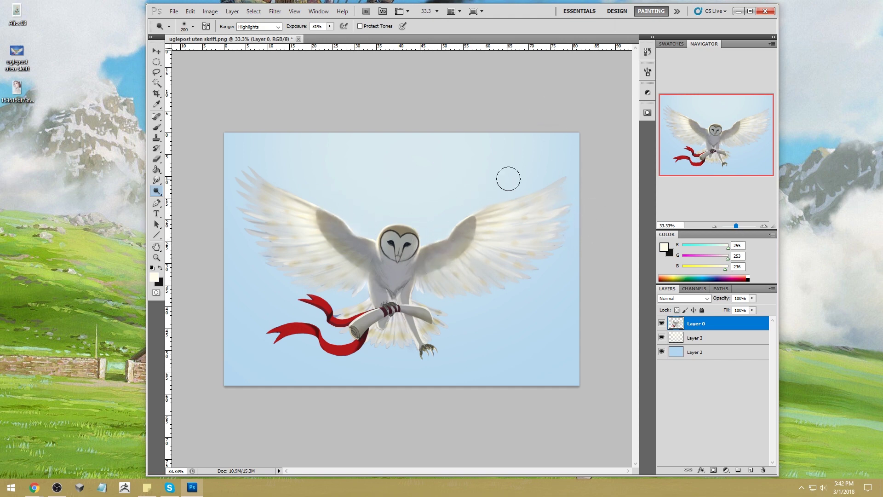
left_click_drag(444, 259, 430, 262)
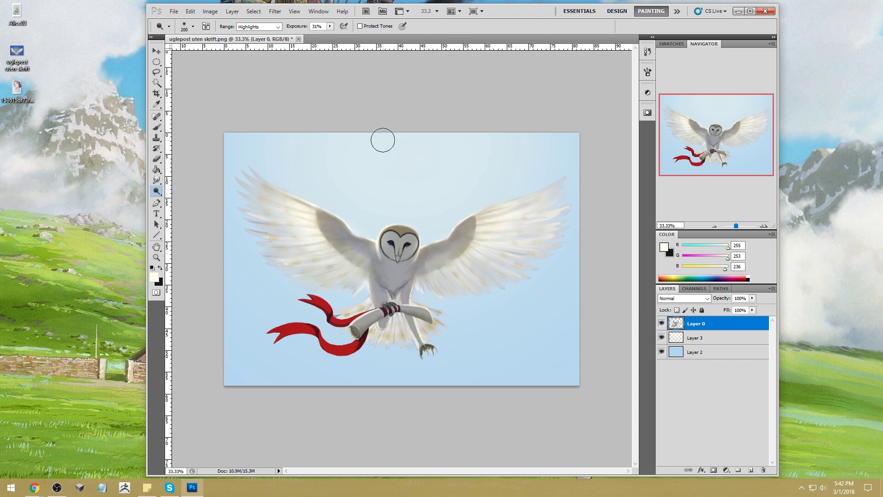
Saturate the owl's shoulder with the Sponge in Saturate mode at 175 px
left_click_drag(156, 192, 184, 209)
left_click(258, 27)
left_click(255, 37)
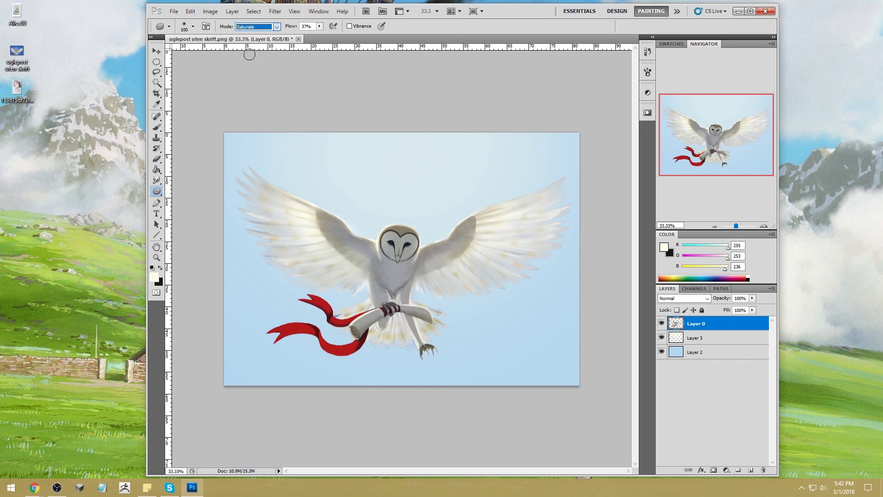
key("bracketright")
key("bracketright")
key("bracketright")
key("bracketright")
key("bracketleft")
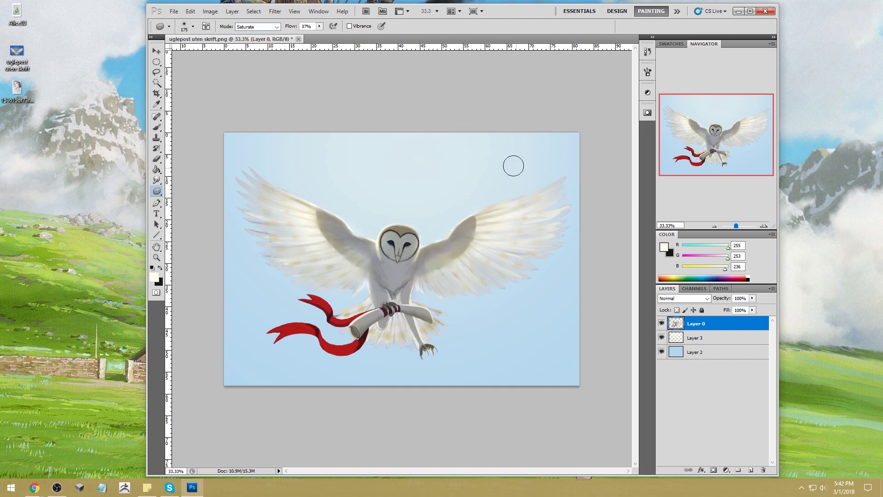
mouse_move(363, 255)
left_mouse_down()
mouse_move(354, 255)
mouse_move(366, 261)
left_mouse_up()
key("b")
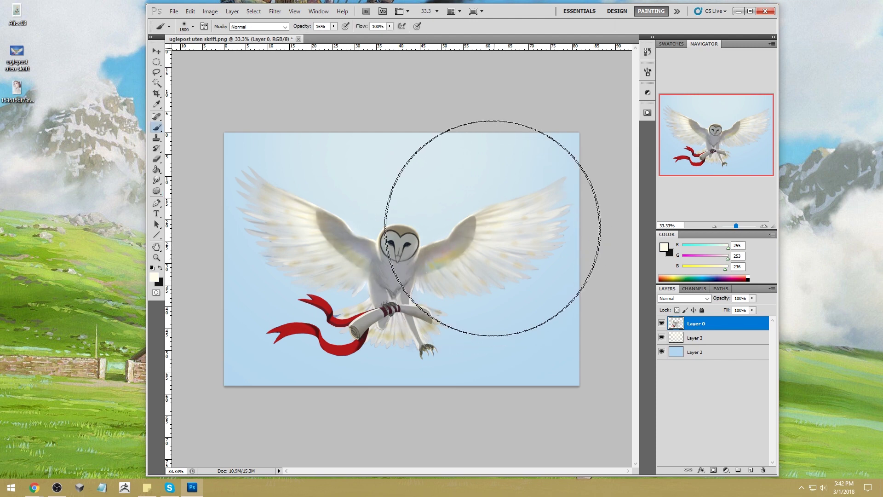
Tint the owl's wing and shoulder with the chest's warm tan in Color mode, opacity 35%
left_click(445, 258, "alt")
key("bracketleft")
key("bracketleft")
key("bracketleft")
key("bracketleft")
key("bracketleft")
key("bracketleft")
key("bracketleft")
key("bracketleft")
key("bracketleft")
key("bracketleft")
key("bracketleft")
key("bracketleft")
key("bracketleft")
left_click(259, 27)
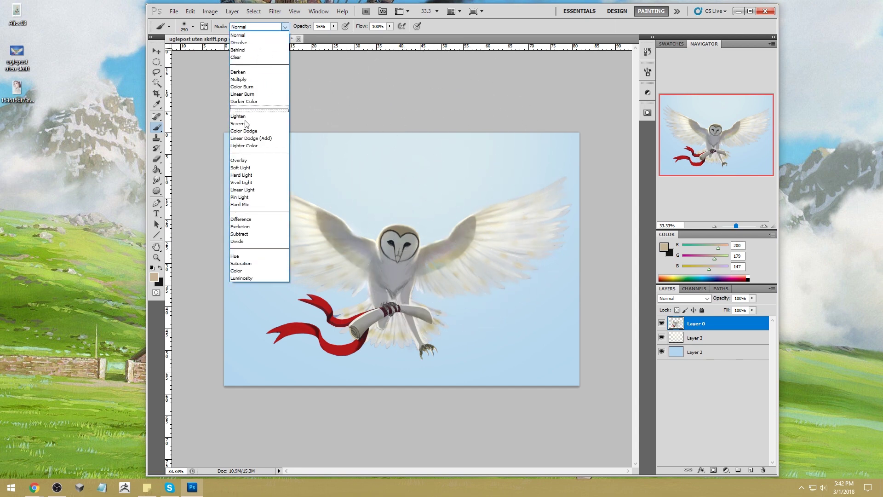
left_click(240, 271)
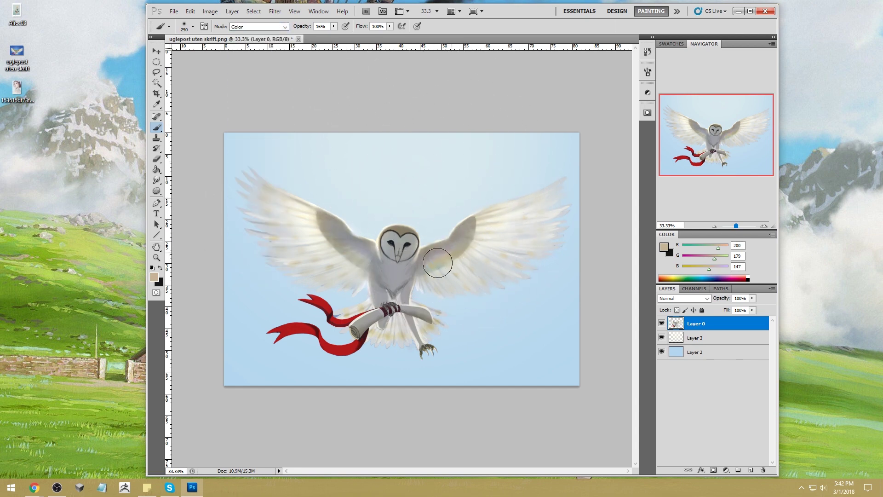
key("bracketleft")
left_click_drag(365, 258, 338, 238)
key("bracketleft")
left_click(334, 26)
left_click_drag(334, 35, 344, 36)
left_click(368, 262, "alt")
Sample the pale cream near the head on a 70 px brush in Normal mode
left_click(156, 180)
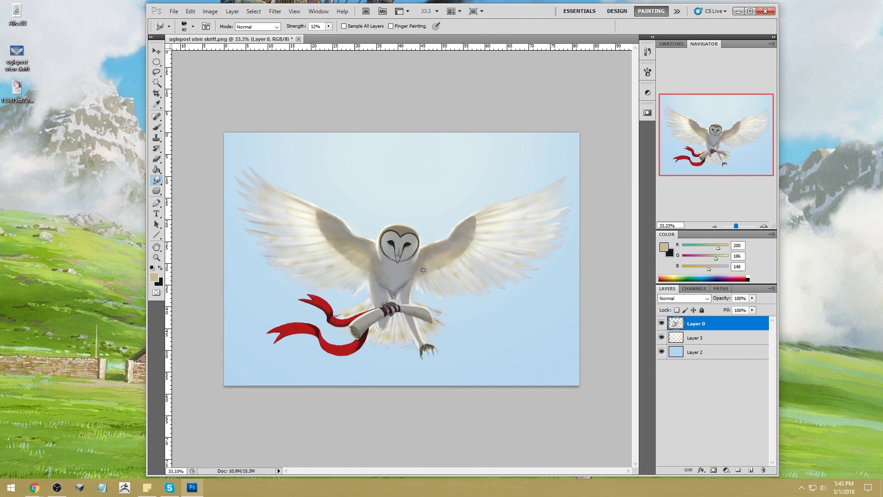
key("b")
left_click(378, 241, "alt")
key("bracketleft")
key("bracketleft")
key("bracketleft")
key("bracketleft")
key("bracketleft")
key("bracketleft")
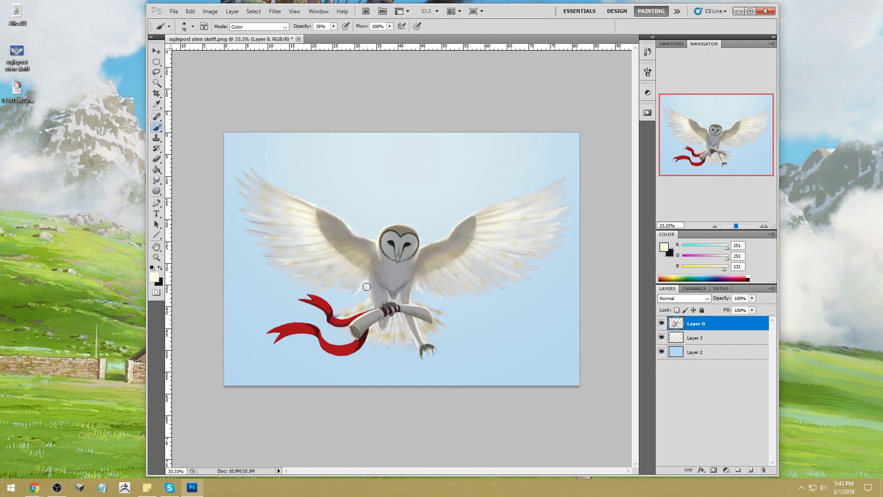
left_click(283, 26)
left_click(243, 33)
Lock Layer 0's transparent pixels
left_click(677, 310)
left_click(157, 190)
key("bracketright")
key("bracketright")
key("bracketright")
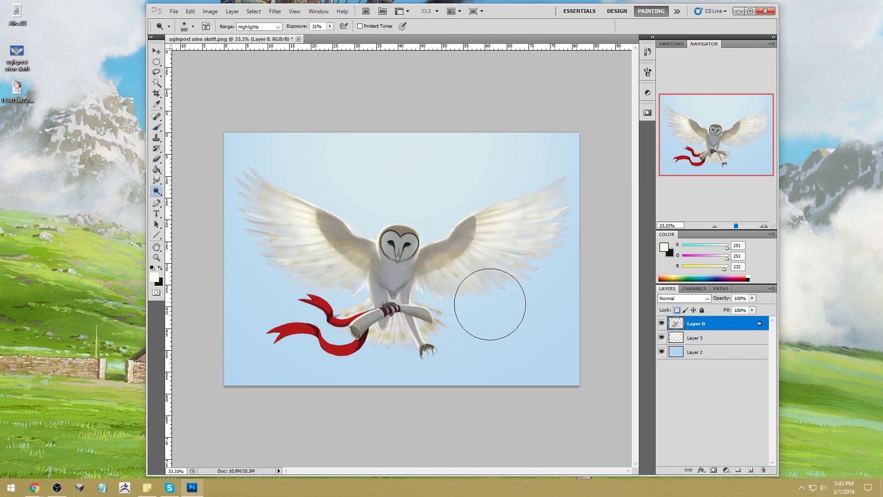
Dodge the lower part of the owl's wing with the 600 px brush
mouse_move(369, 253)
left_mouse_down()
mouse_move(342, 290)
mouse_move(308, 173)
mouse_move(272, 269)
left_mouse_up()
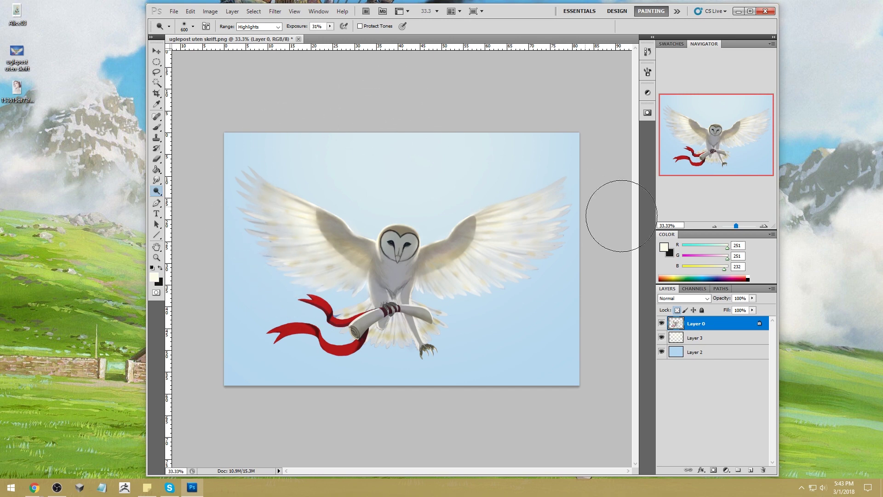
left_click(156, 180)
left_click(193, 198)
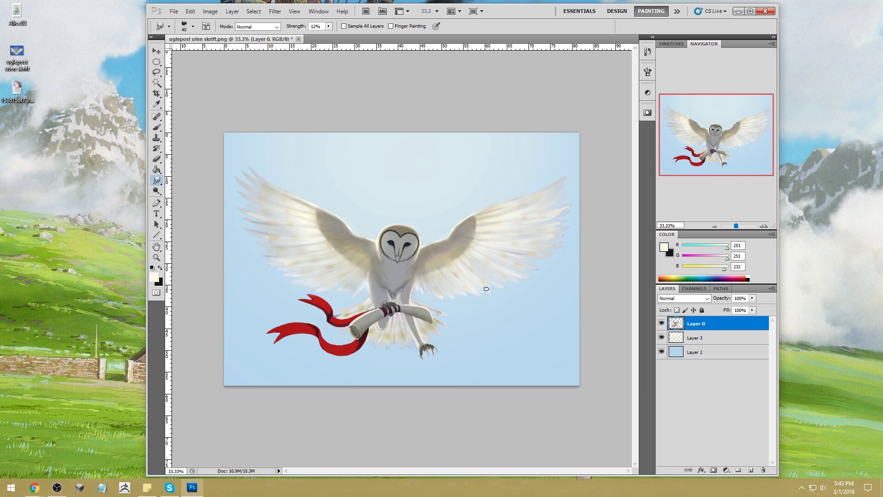
key("slash")
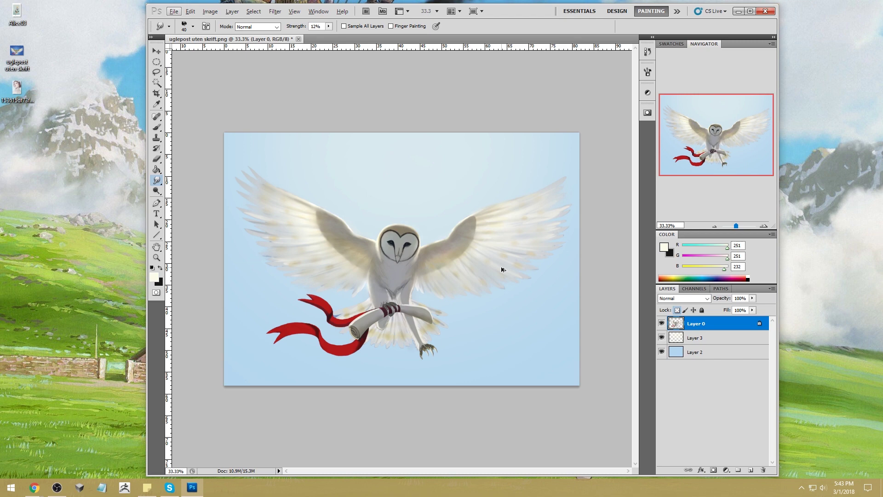
Sample a muted grey-beige (R 163, G 159, B 147) from the owl on a 1600 px brush
key("b")
right_click(447, 160)
left_click(519, 259)
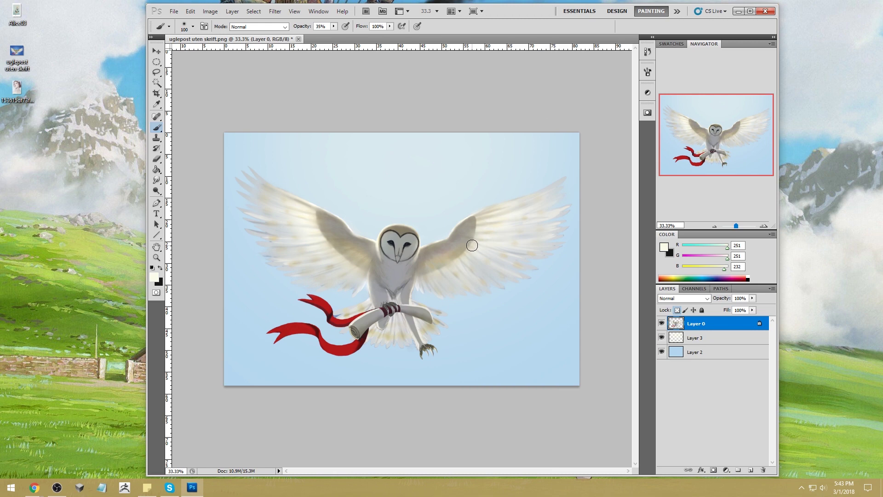
key("r")
left_click(156, 127)
key("bracketright")
key("bracketright")
key("bracketright")
key("bracketright")
key("bracketright")
key("bracketright")
key("bracketright")
key("bracketright")
key("bracketright")
key("bracketright")
key("bracketright")
key("bracketright")
key("bracketright")
key("bracketright")
key("bracketright")
key("bracketright")
key("bracketright")
key("bracketright")
key("bracketright")
key("bracketright")
left_click(460, 240, "alt")
key("bracketleft")
key("bracketleft")
key("bracketleft")
left_click(254, 26)
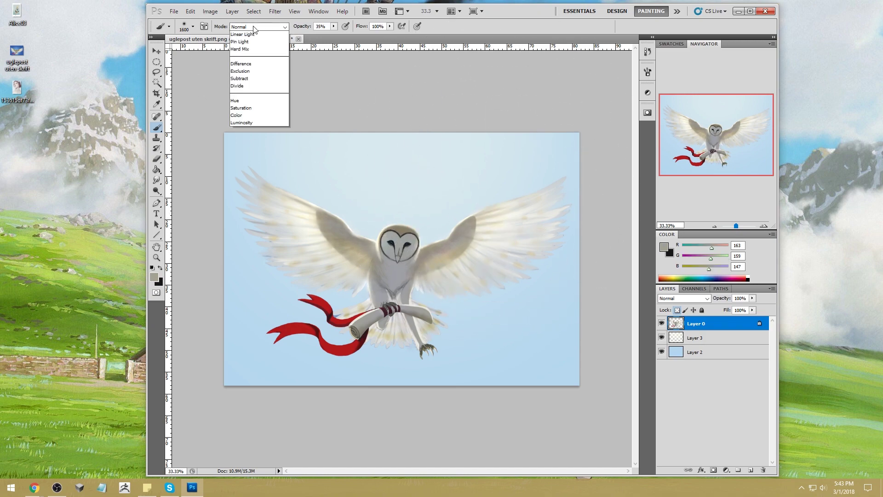
Set the brush to Darken mode, shrink it, and shade both wings darker, then undo
left_click(240, 66)
key("bracketleft")
key("bracketleft")
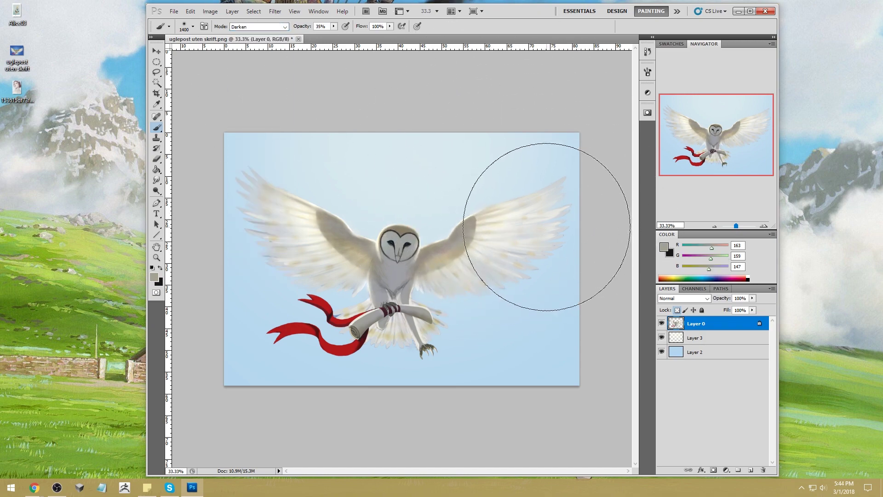
key("bracketleft")
key("bracketleft")
key("bracketleft")
key("bracketleft")
key("bracketleft")
key("bracketleft")
left_click_drag(517, 209, 442, 269)
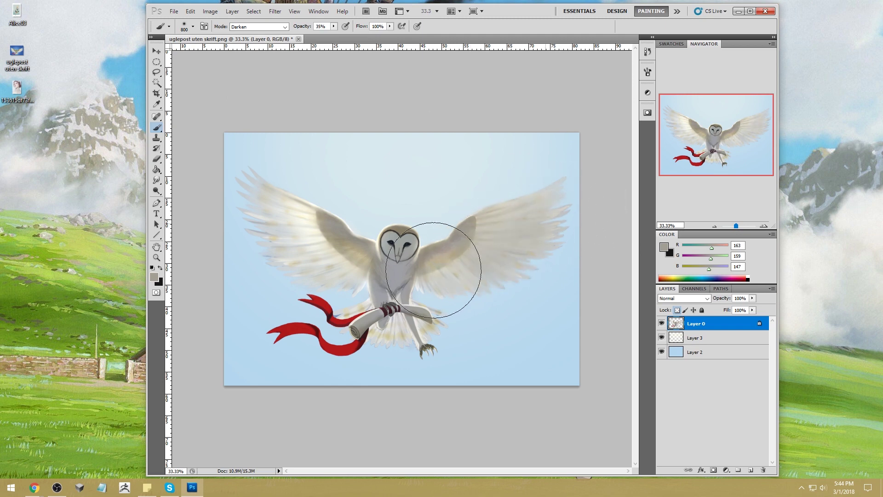
mouse_move(315, 260)
left_mouse_down()
mouse_move(338, 267)
mouse_move(276, 209)
mouse_move(353, 268)
left_mouse_up()
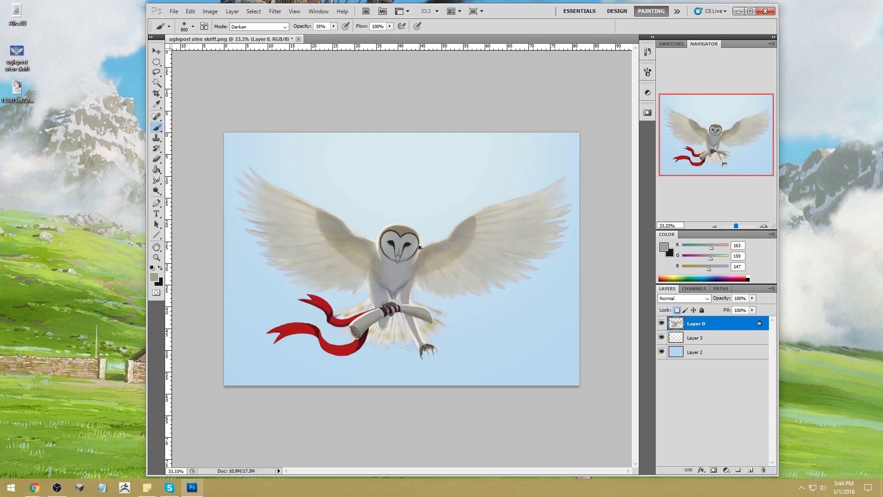
key("ctrl+alt+z")
key("ctrl+alt+z")
key("ctrl+alt+z")
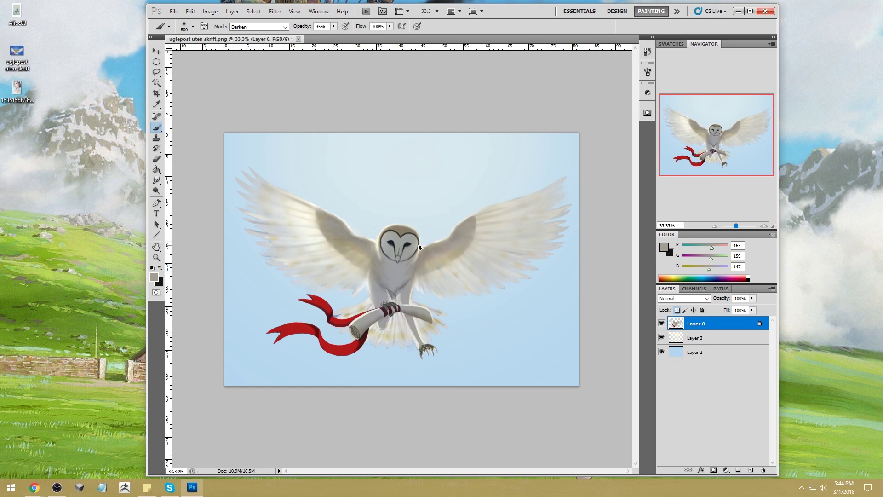
Shrink the brush to 250 px and try faint shading on the inner left wing, then undo
key("bracketleft")
key("bracketleft")
key("bracketleft")
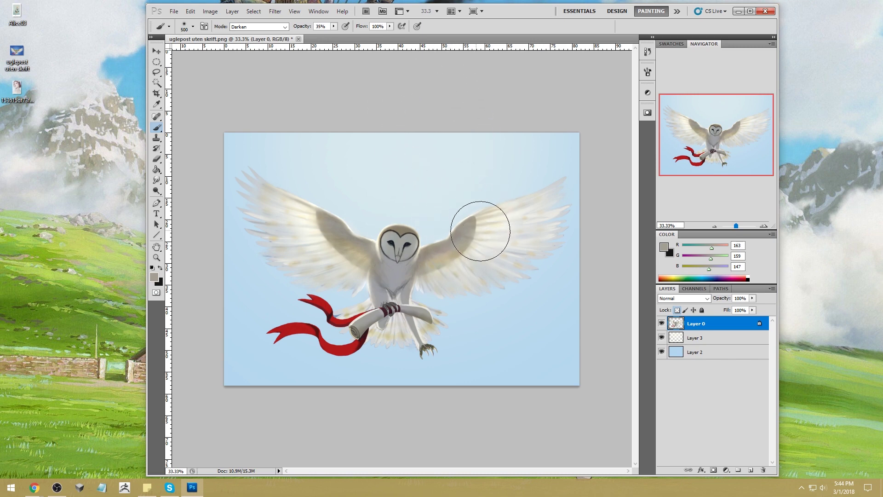
key("bracketleft")
key("bracketleft")
key("bracketleft")
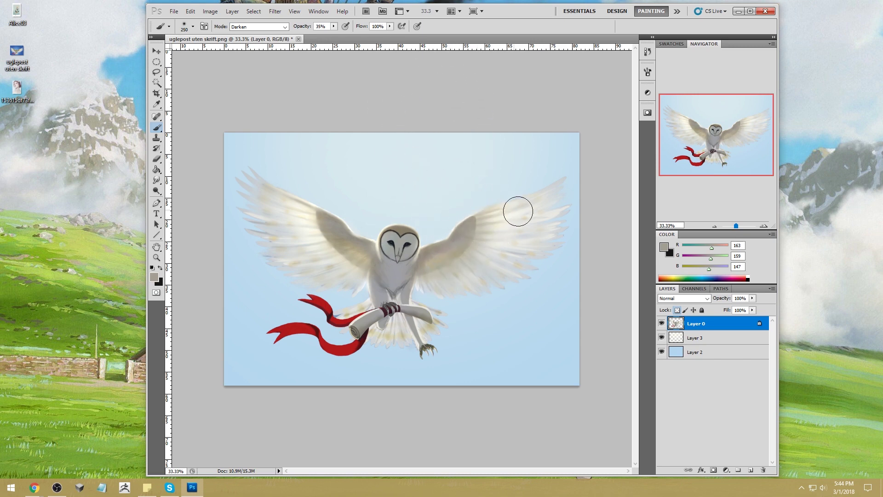
left_click_drag(352, 266, 322, 218)
key("ctrl+z")
key("ctrl+z")
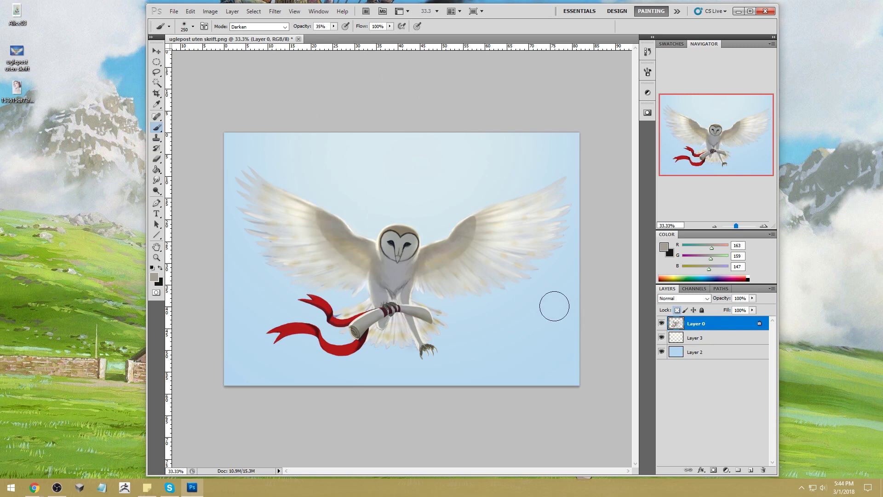
key("ctrl+alt+z")
key("ctrl+alt+z")
key("ctrl+alt+z")
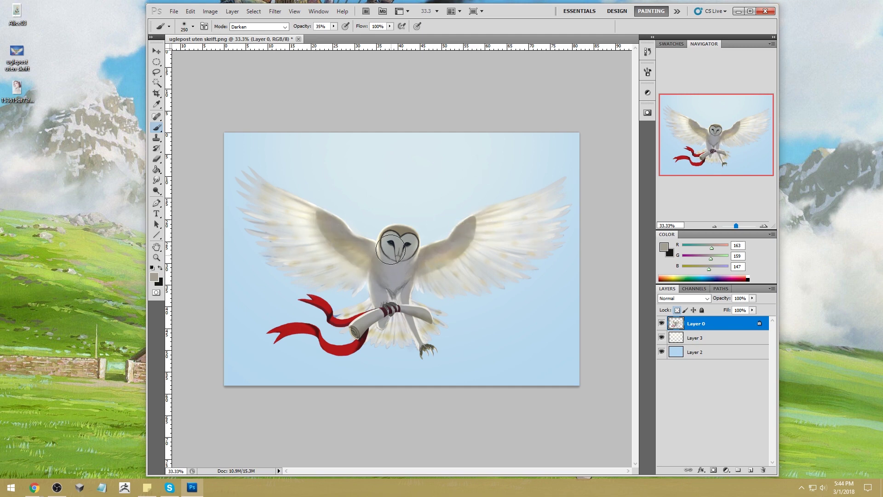
Switch to a soft 80 px brush at 100% opacity and test faint marks on the left wing
right_click(417, 203)
left_click(538, 272)
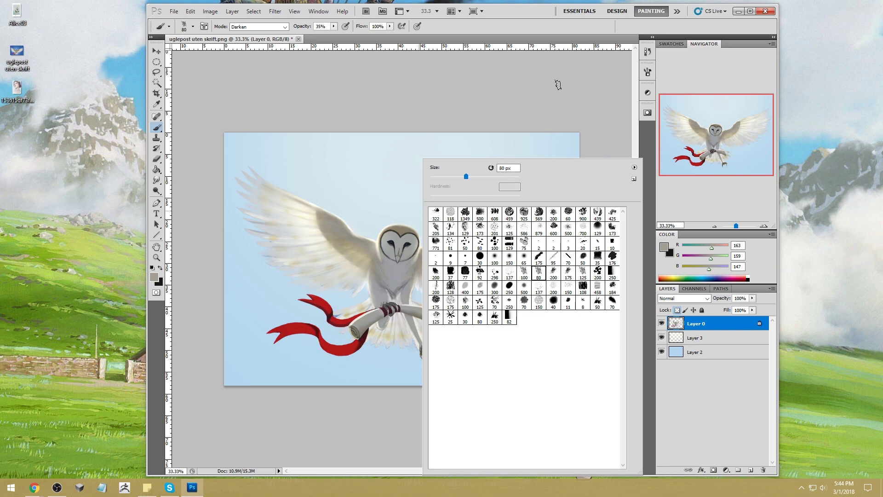
left_click(558, 85)
mouse_move(325, 237)
left_mouse_down()
mouse_move(308, 239)
mouse_move(331, 232)
left_mouse_up()
left_click_drag(333, 26, 386, 45)
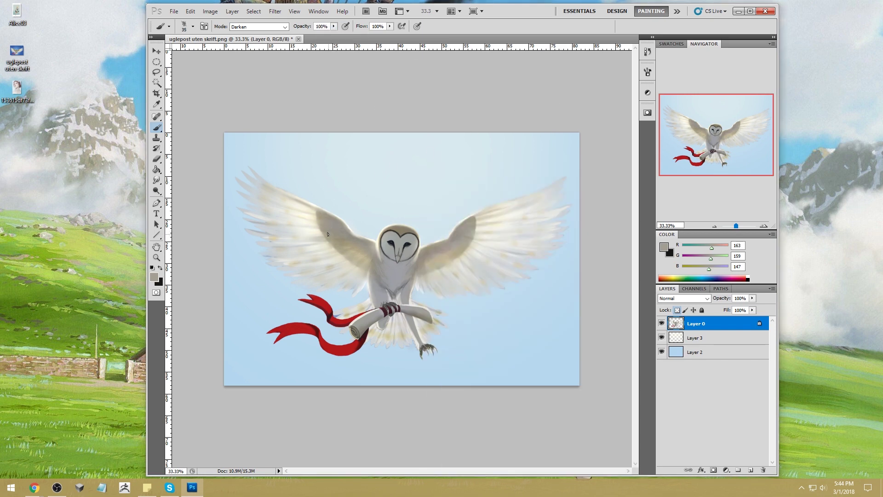
key("ctrl+z")
key("ctrl+z")
key("ctrl+z")
key("ctrl+z")
key("ctrl+z")
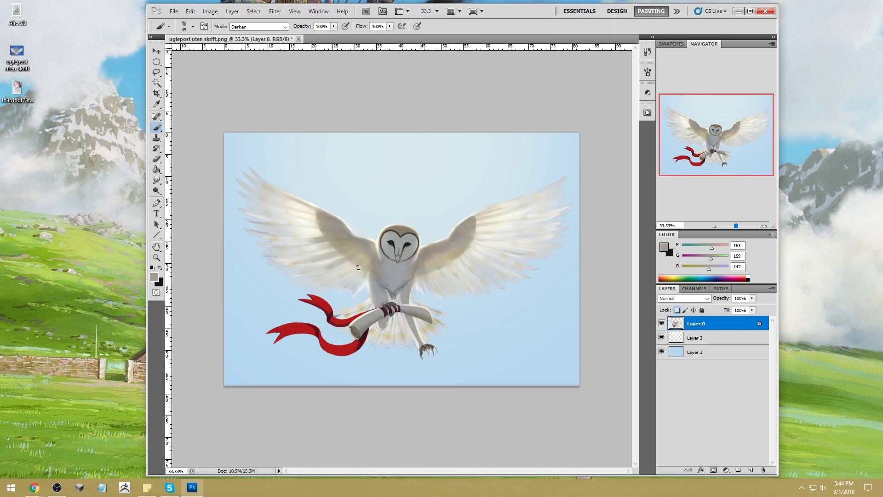
Sample grey-beige wing tones, darken the right wing's upper edge, and end on beige R180 G167 B139
left_click(456, 271, "alt")
left_click(471, 244, "alt")
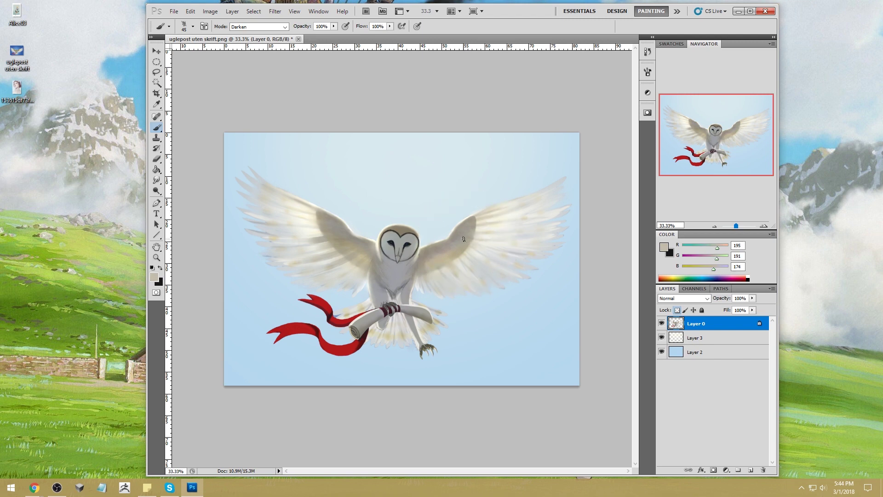
left_click(474, 229, "alt")
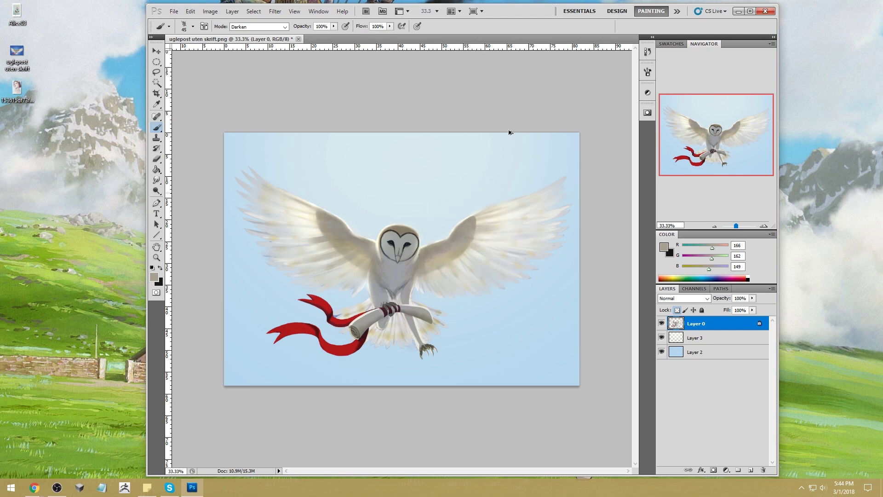
mouse_move(468, 231)
left_mouse_down()
mouse_move(492, 227)
mouse_move(465, 229)
left_mouse_up()
left_click(322, 215, "alt")
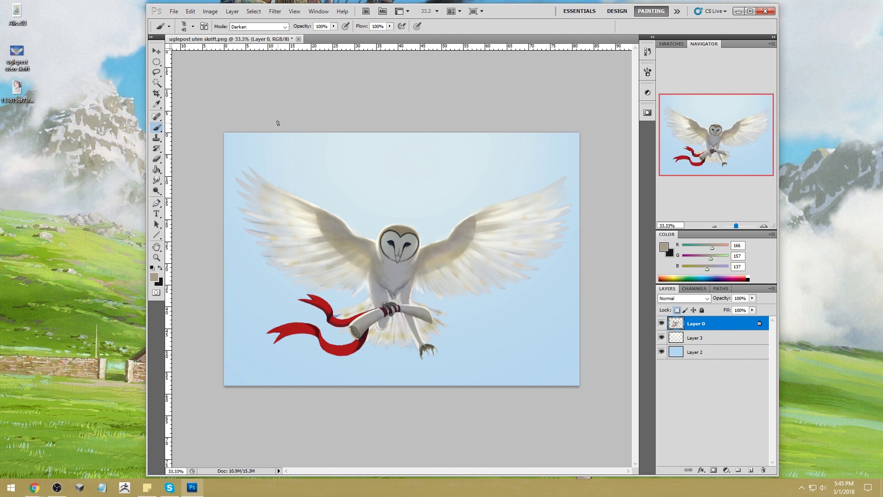
left_click(457, 250, "alt")
left_click(157, 181)
left_click(188, 197)
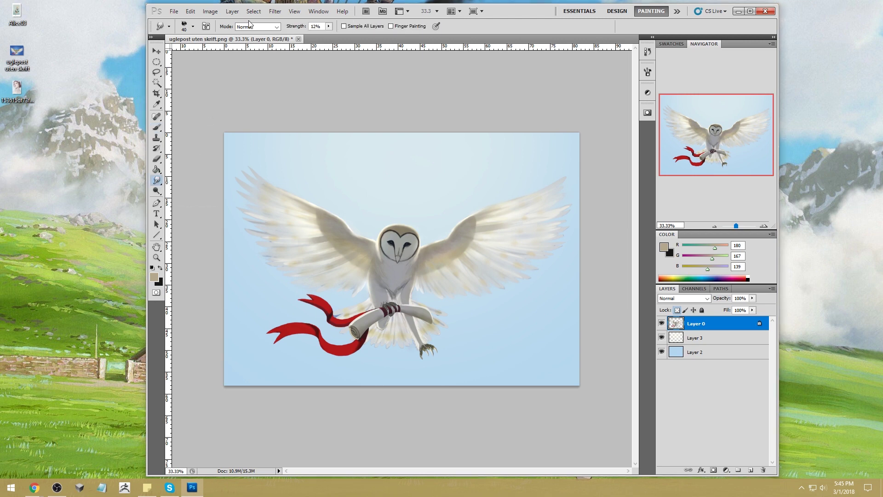
Give the Smudge tool a soft round brush, shrinking it toward 35 px and raising strength to 100%
right_click(344, 178)
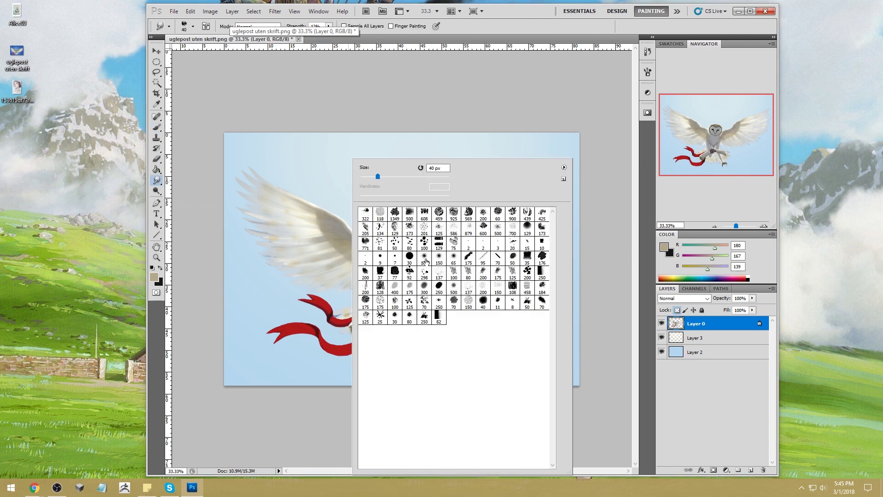
double_click(423, 257)
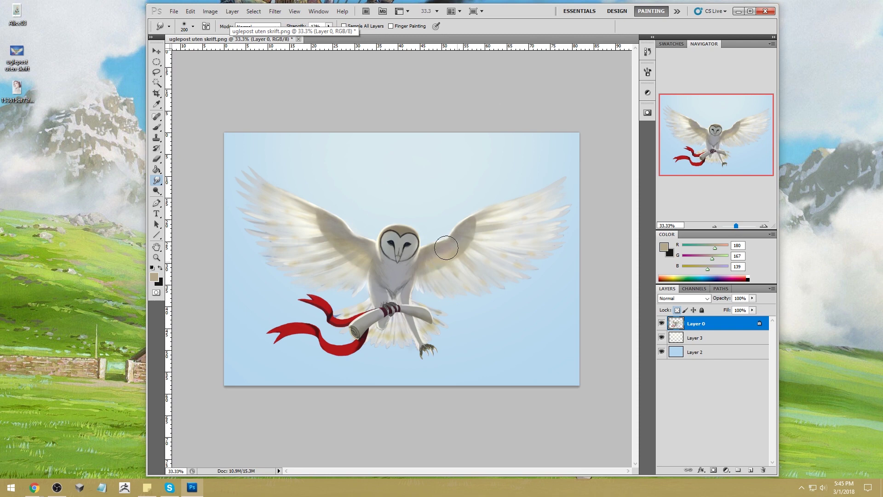
key("bracketleft")
left_click_drag(329, 26, 344, 38)
key("bracketleft")
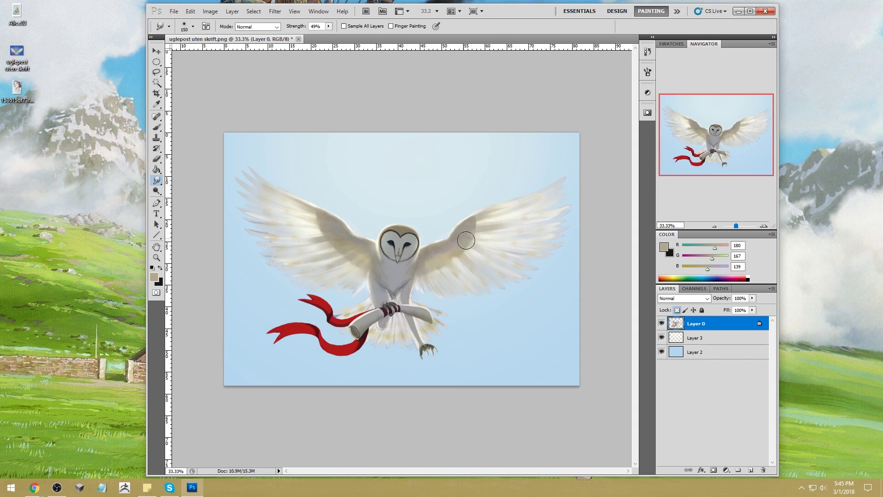
left_click_drag(328, 26, 352, 38)
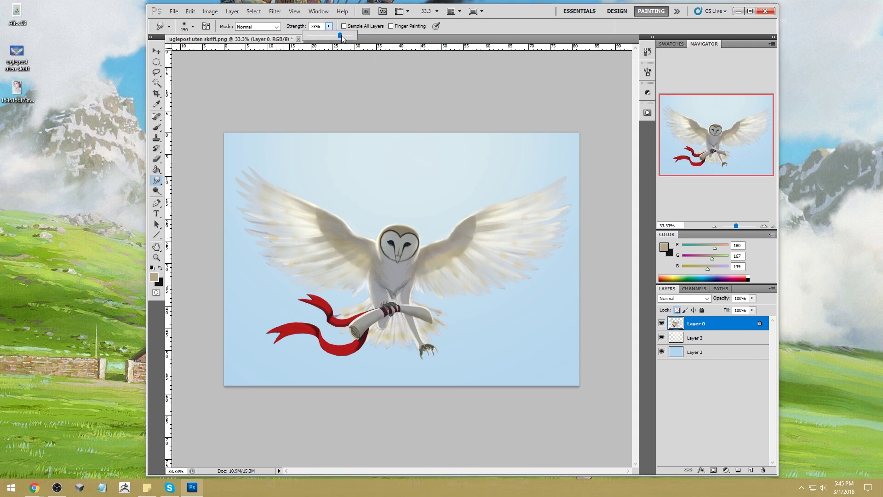
key("bracketleft")
key("bracketleft")
key("bracketleft")
key("bracketleft")
key("bracketleft")
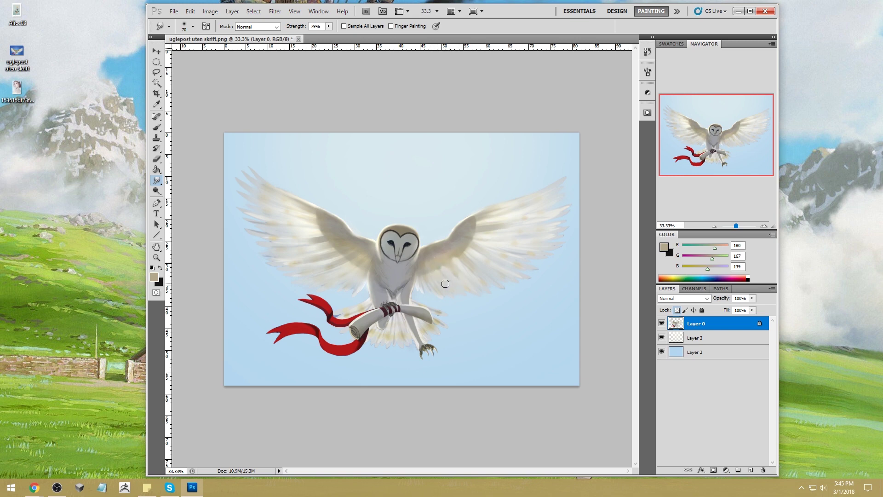
left_click_drag(328, 27, 346, 38)
key("bracketleft")
key("bracketleft")
key("bracketleft")
key("bracketleft")
key("bracketleft")
key("bracketright")
Switch to a 70 px smudge brush, shrink it to 30 px and lower strength to 15%
right_click(331, 181)
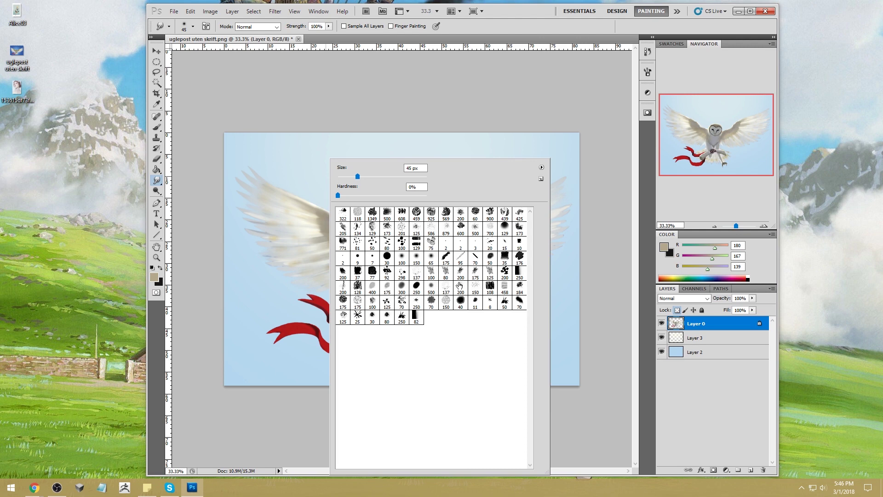
left_click(431, 301)
left_click(547, 95)
key("bracketleft")
key("bracketleft")
key("bracketleft")
key("bracketleft")
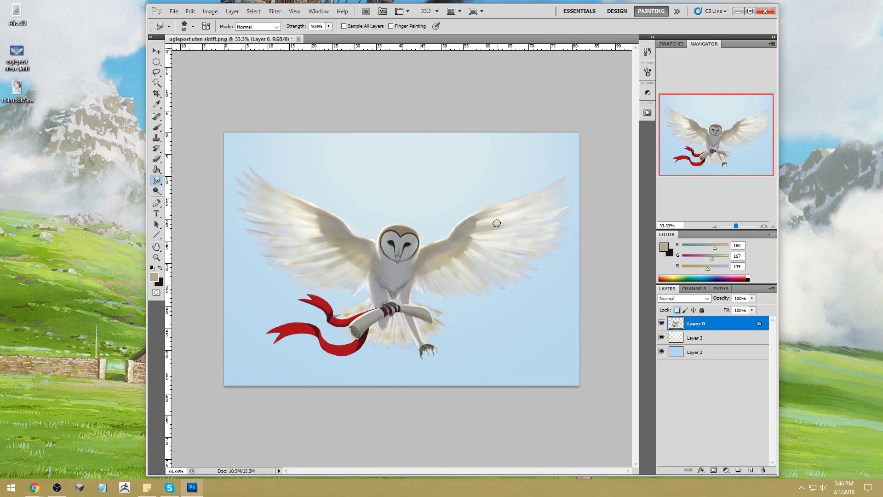
left_click_drag(328, 26, 289, 36)
key("ctrl+u")
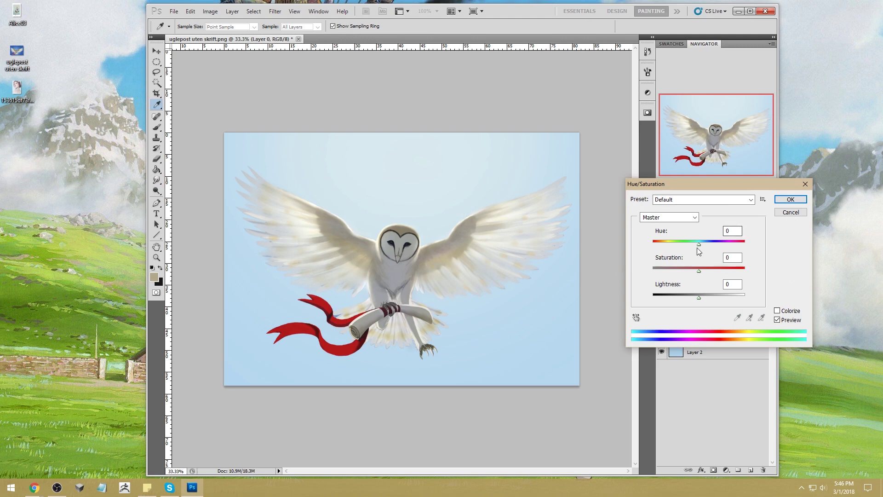
Shift the ribbon's red with Hue about +4 and Saturation -8, then close Hue/Saturation
mouse_move(699, 244)
left_mouse_down()
mouse_move(718, 244)
mouse_move(687, 246)
left_mouse_up()
type("0")
left_click_drag(700, 244, 703, 244)
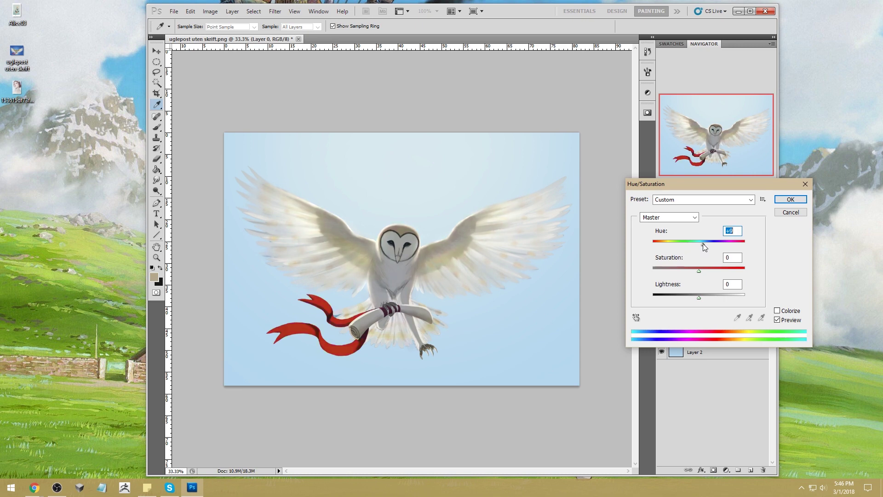
left_click_drag(700, 270, 695, 270)
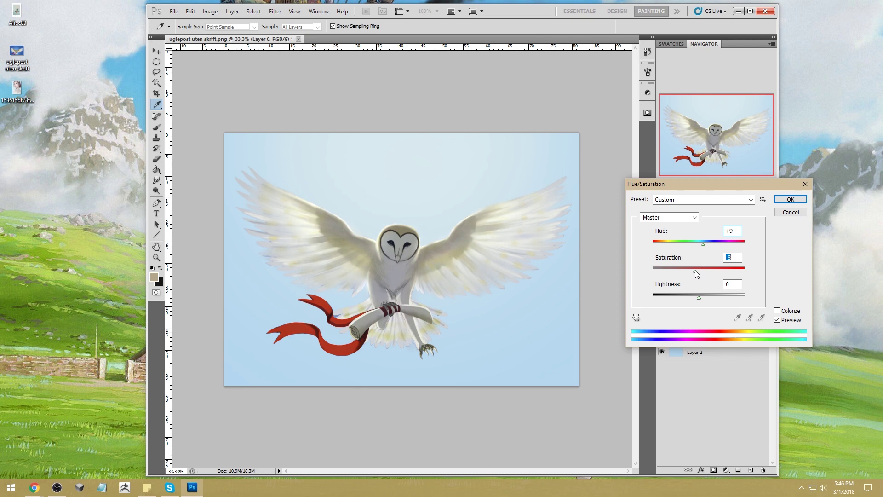
left_click(704, 244)
type("0")
left_click_drag(699, 244, 700, 245)
left_click(789, 200)
key("r")
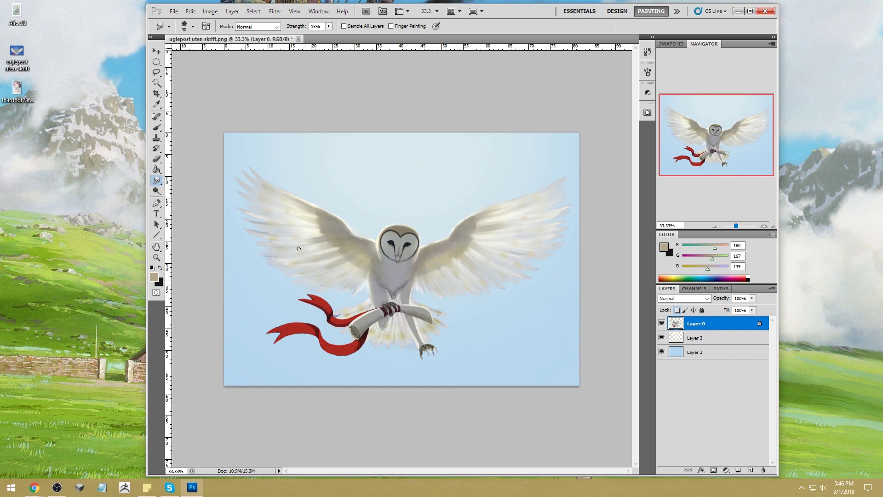
Switch to the Sponge tool and set its mode to Desaturate
left_click(156, 191)
left_click(191, 210)
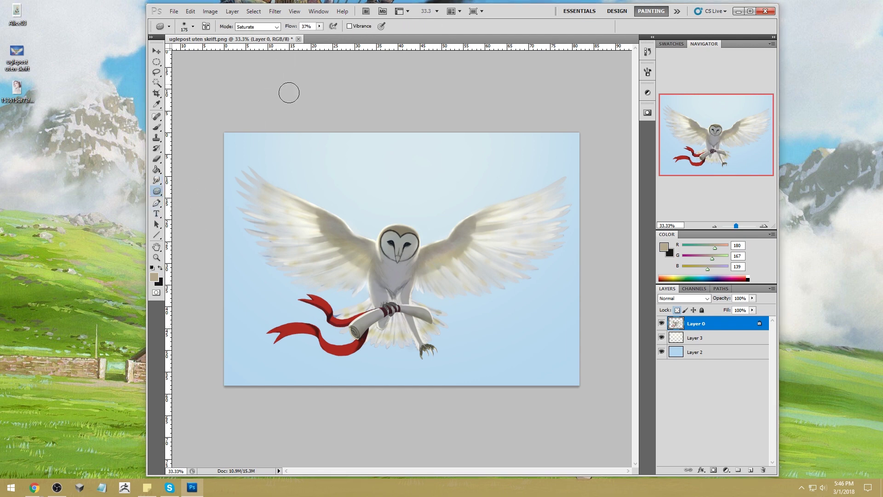
left_click(259, 29)
left_click(256, 34)
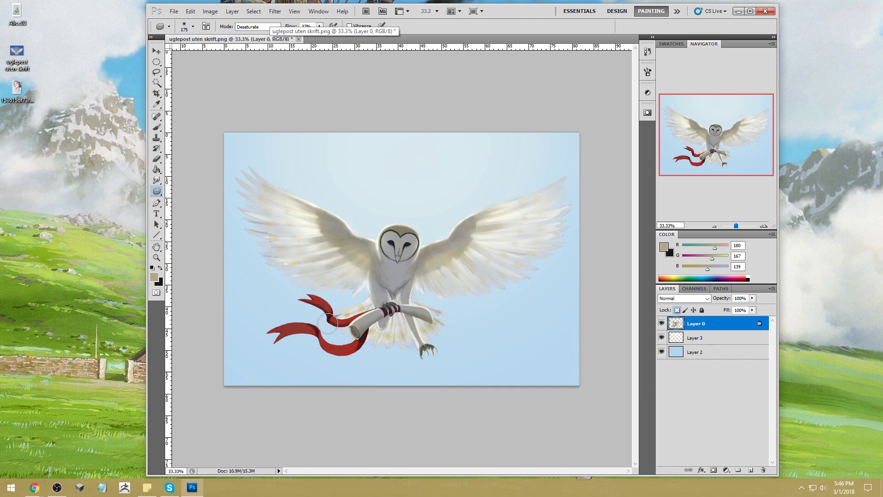
Darken the ribbon loop near the scroll with the Burn tool
right_click(157, 192)
left_click(189, 200)
mouse_move(333, 324)
left_mouse_down()
mouse_move(317, 339)
mouse_move(297, 330)
mouse_move(309, 333)
mouse_move(308, 323)
mouse_move(332, 316)
mouse_move(319, 303)
mouse_move(330, 353)
left_mouse_up()
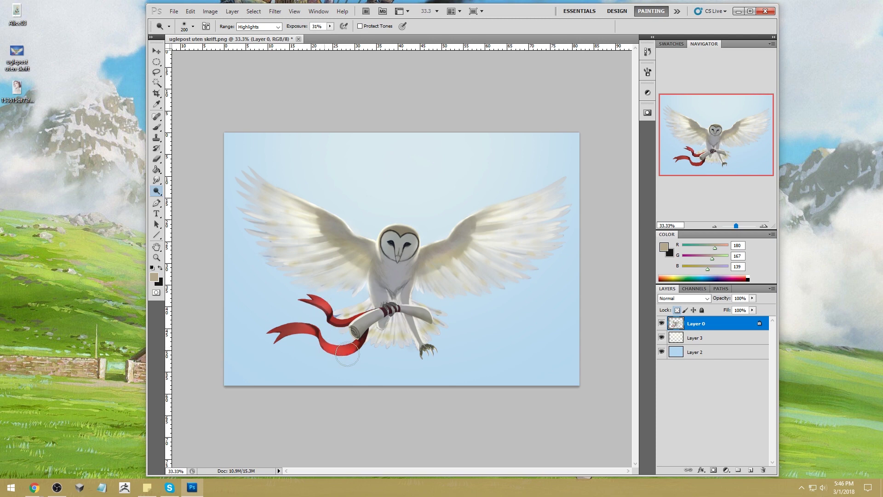
key("l")
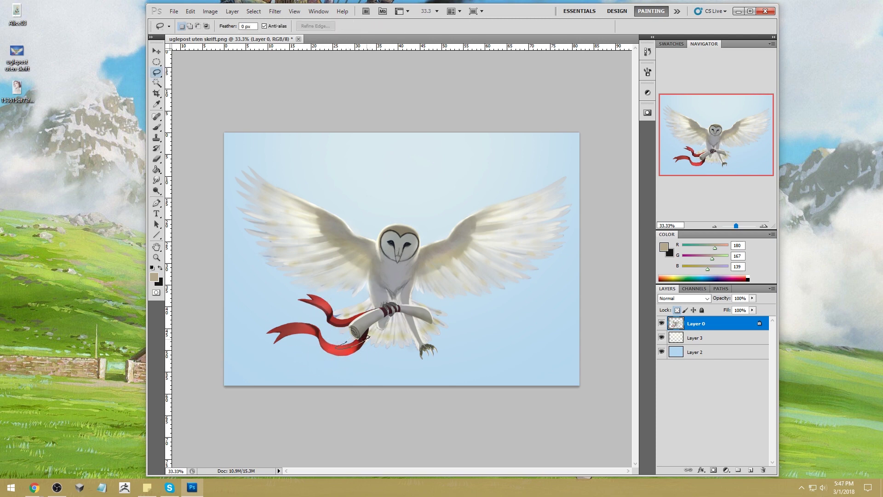
key("shift")
left_click_drag(341, 325, 380, 317)
key("shift")
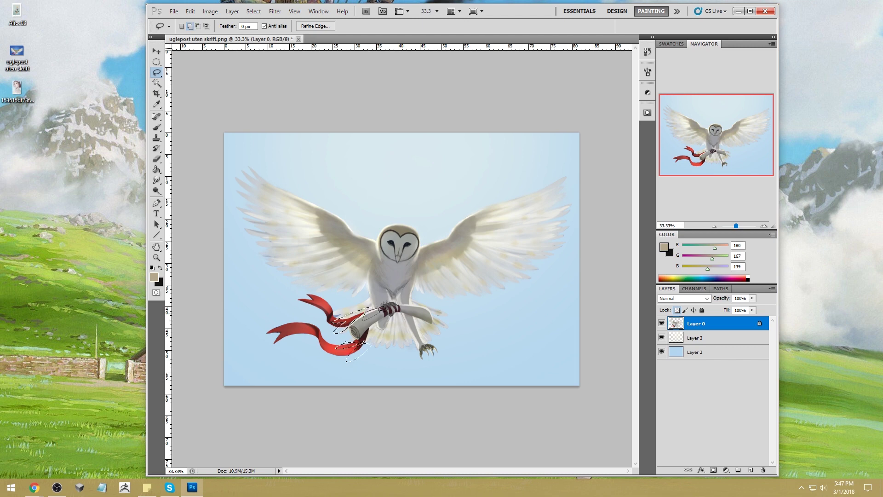
left_click_drag(406, 303, 423, 308)
left_click_drag(413, 312, 414, 311)
key("shift")
left_click_drag(396, 315, 424, 340)
key("b")
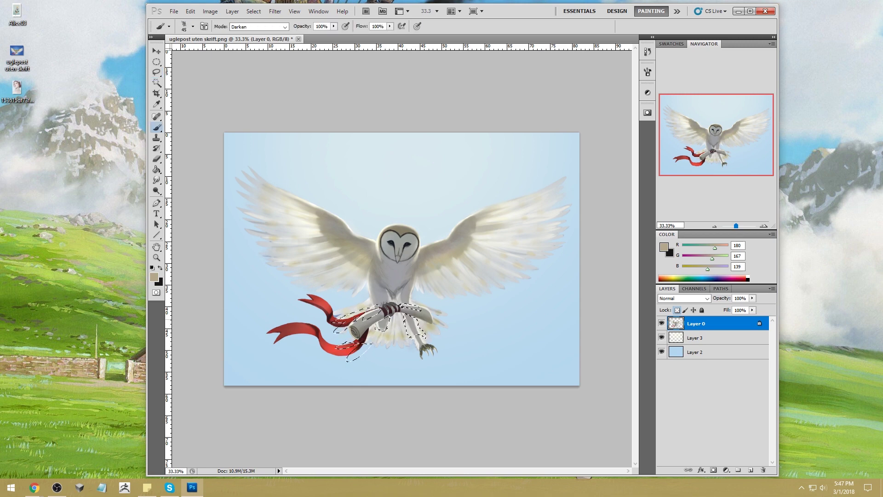
left_click(343, 321, "alt")
Zoom in on the ribbon and scroll, and paint a grey stroke sampled from the scroll
key("z")
left_click_drag(286, 292, 395, 364)
key("b")
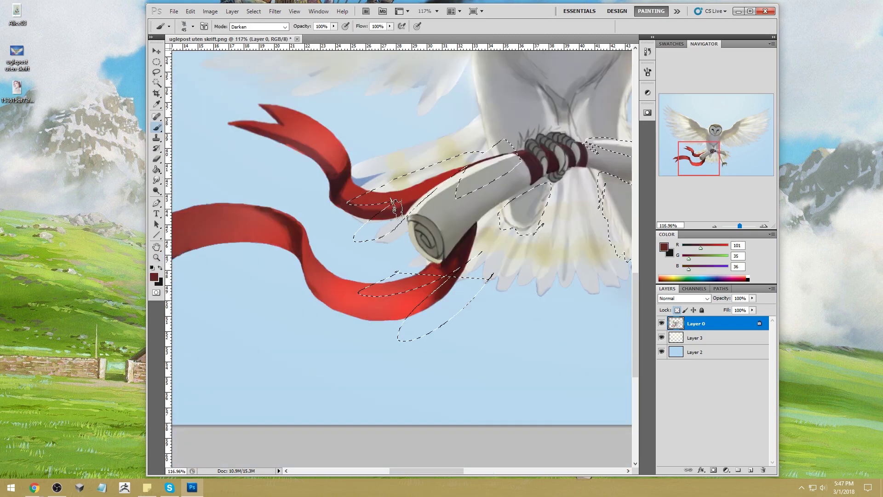
key("bracketleft")
key("bracketleft")
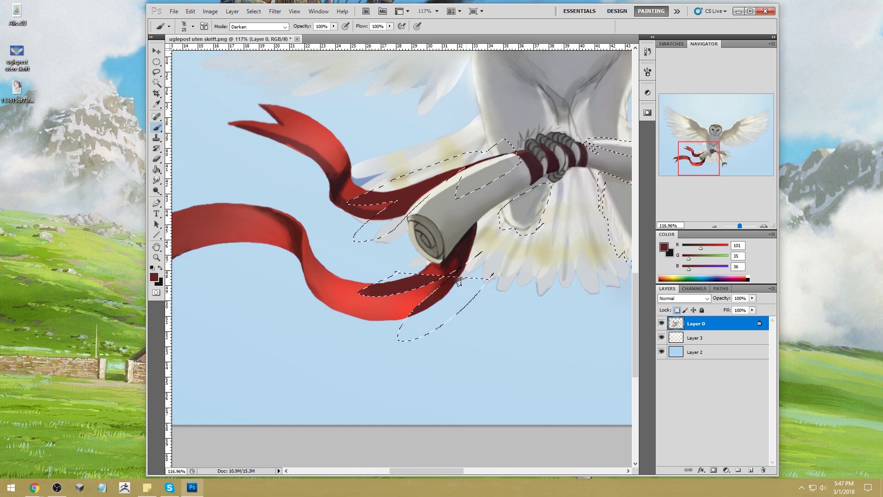
left_click(509, 161, "alt")
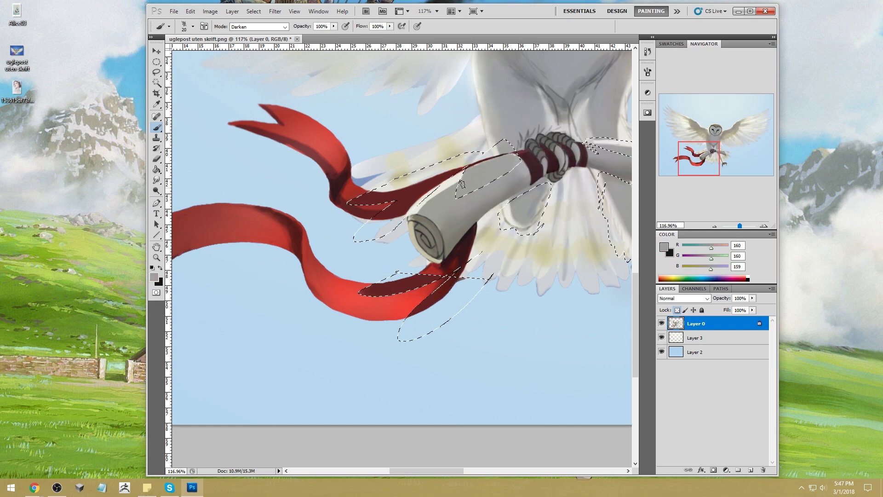
left_click_drag(510, 159, 424, 175)
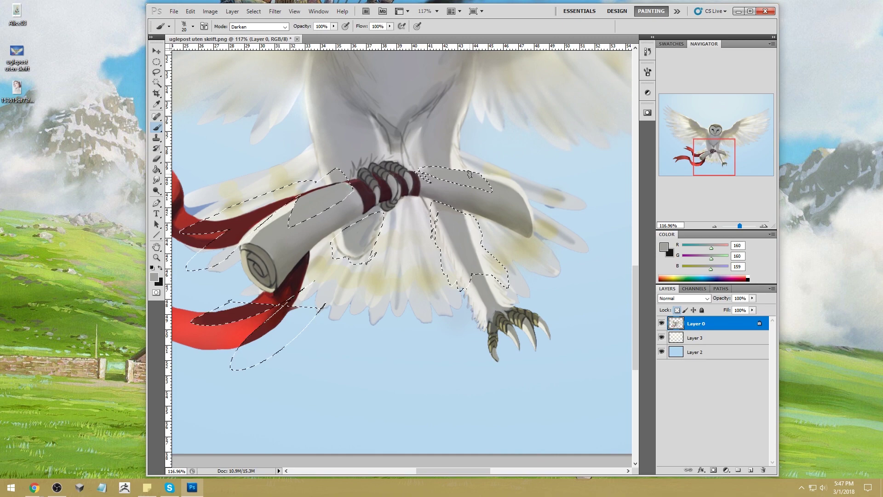
Sample pale leg and feather tones, switch the brush to Normal mode, and load the path as a selection
left_click(493, 266, "alt")
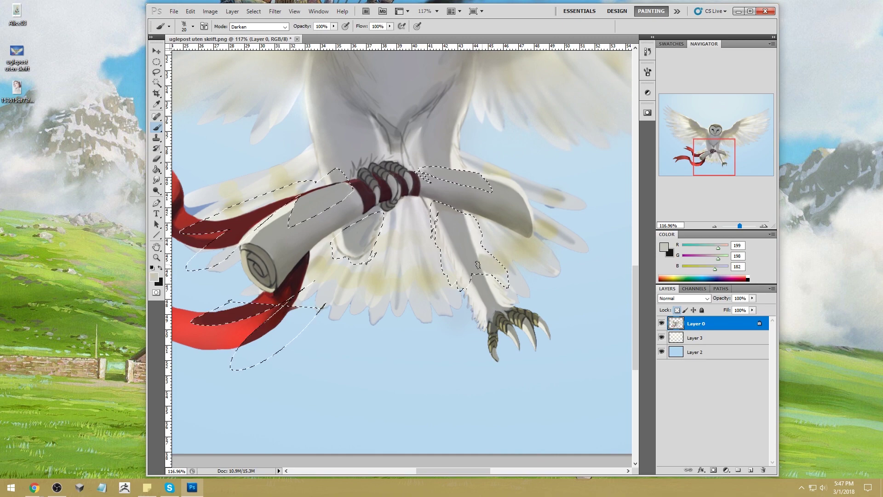
left_click(494, 239, "alt")
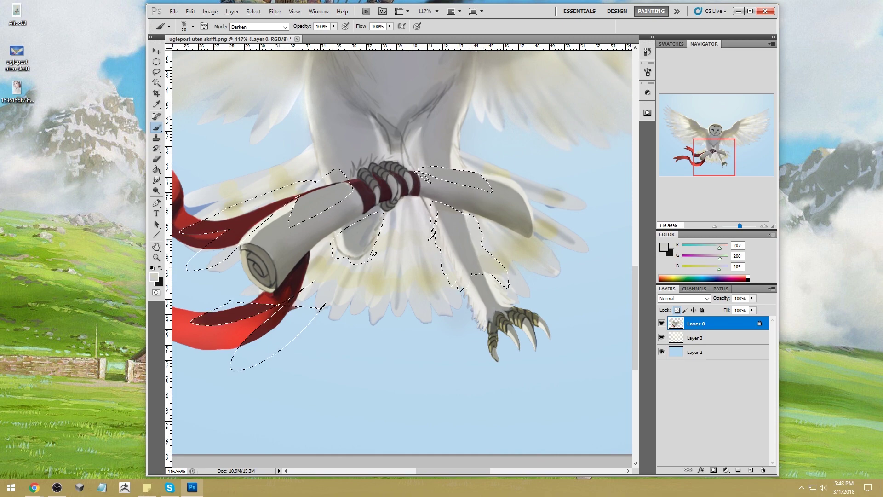
left_click(456, 234, "alt")
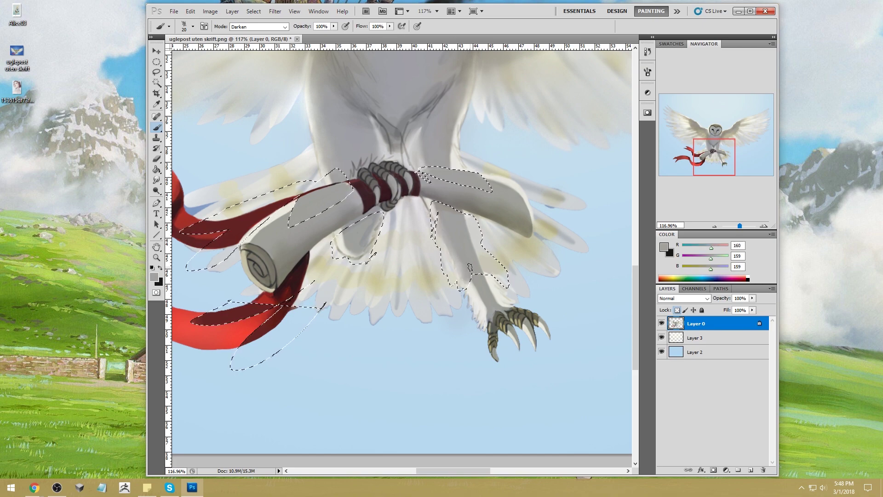
left_click(451, 263, "alt")
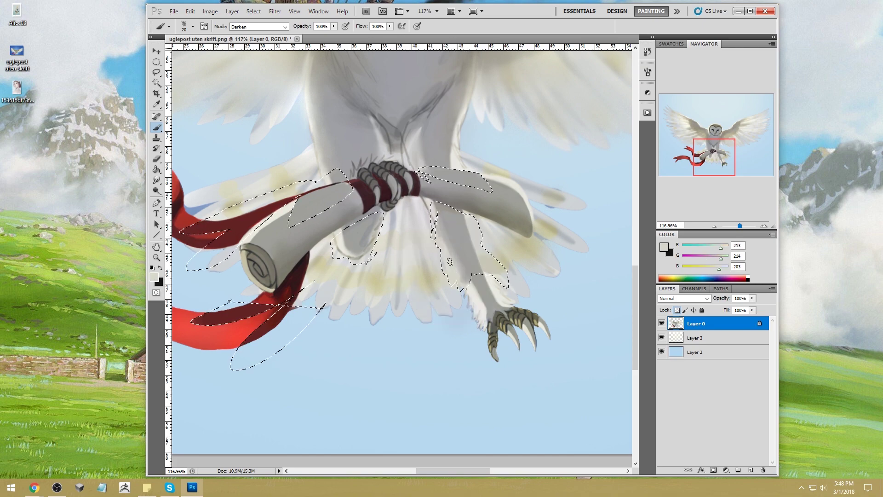
left_click(266, 26)
left_click(244, 31)
key("ctrl+Return")
Hide the selection edges and sample greys from the leg and scroll, ending on maroon R62 G34 B40
left_click(441, 219, "alt")
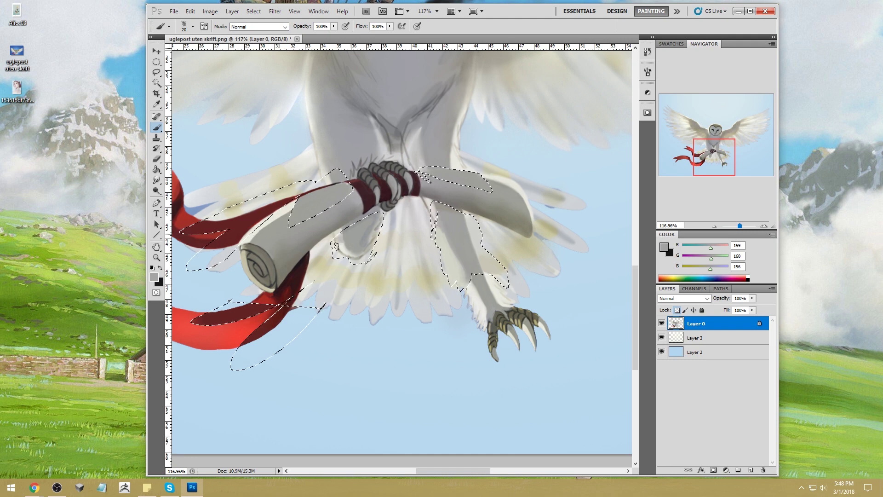
key("ctrl+h")
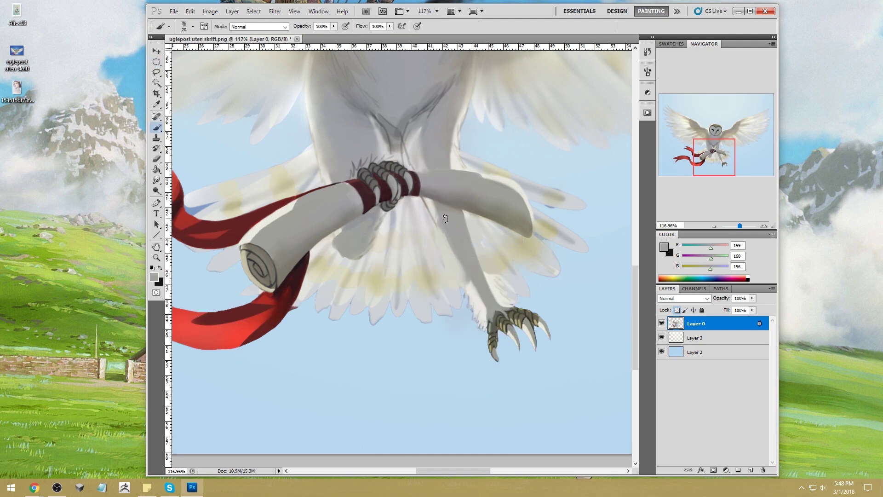
left_click(441, 208, "alt")
left_click(425, 206, "alt")
left_click(426, 203, "alt")
left_click(413, 219, "alt")
left_click(345, 233, "alt")
left_click(374, 215, "alt")
left_click(435, 173, "alt")
left_click(416, 185, "alt")
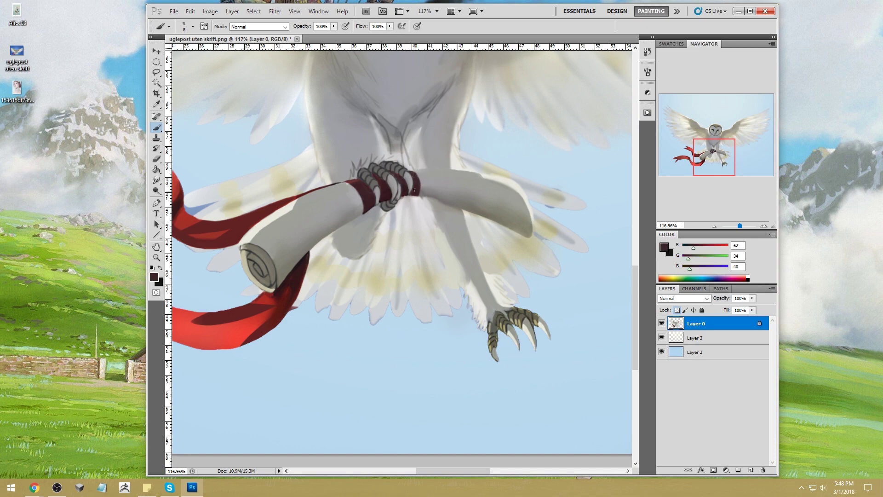
Fit the whole painting on screen and dodge the owl's legs and feet lighter
key("ctrl+0")
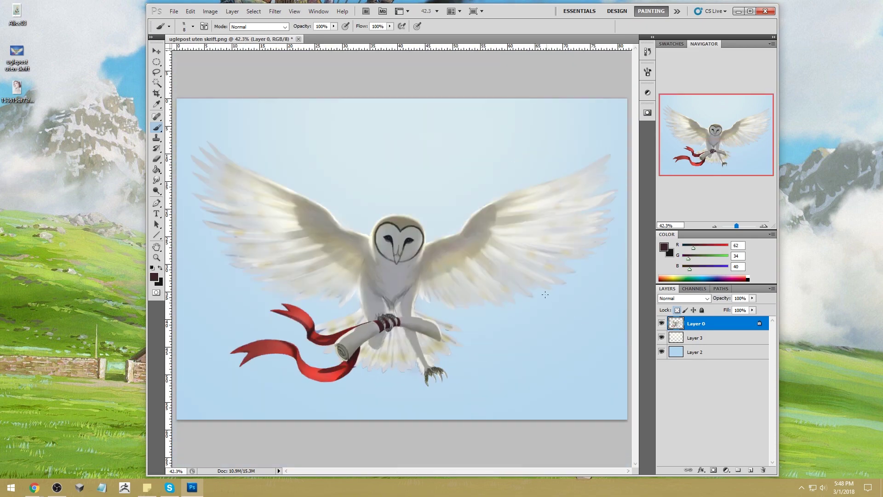
left_click(427, 351, "alt")
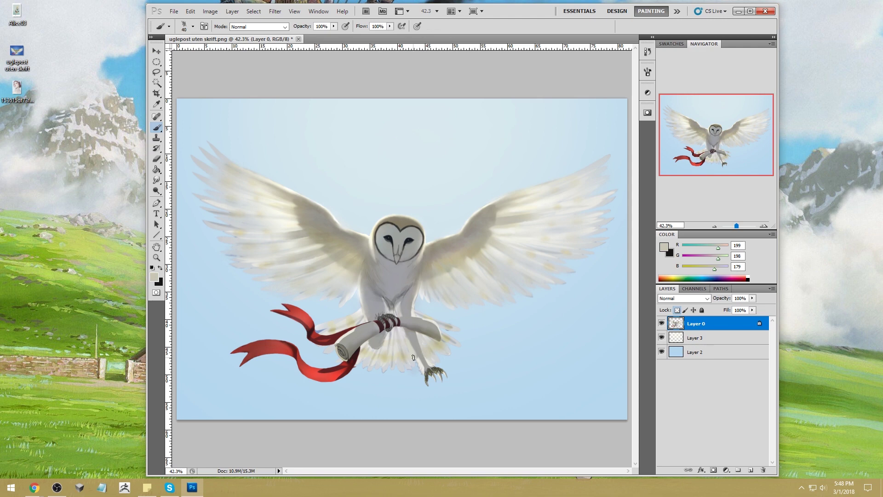
left_click(340, 211, "alt")
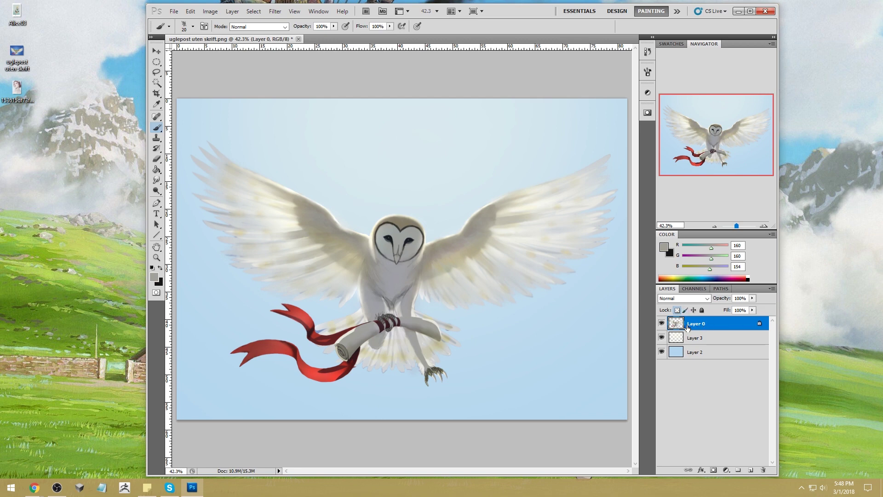
left_click_drag(157, 190, 189, 191)
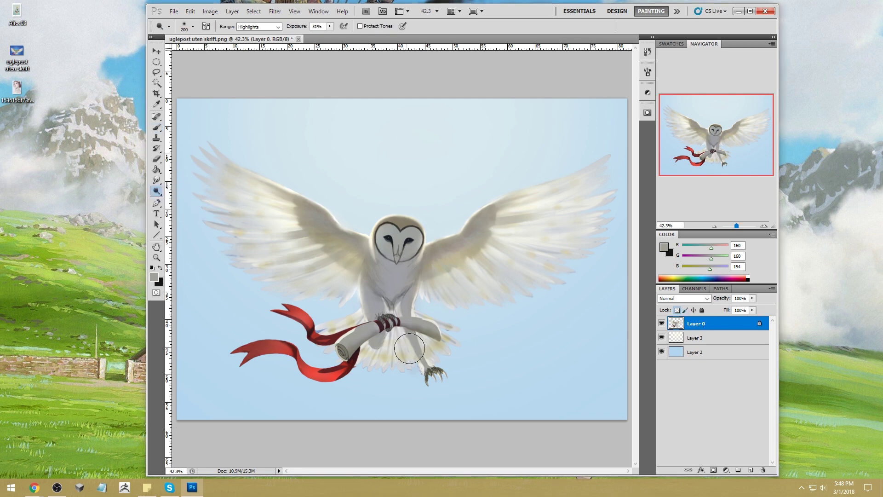
mouse_move(420, 367)
left_mouse_down()
mouse_move(358, 369)
mouse_move(411, 376)
mouse_move(376, 379)
mouse_move(450, 361)
mouse_move(441, 361)
mouse_move(479, 329)
mouse_move(461, 352)
mouse_move(410, 325)
left_mouse_up()
Back on the Brush, sample several dark and brighter reds from the ribbon
key("b")
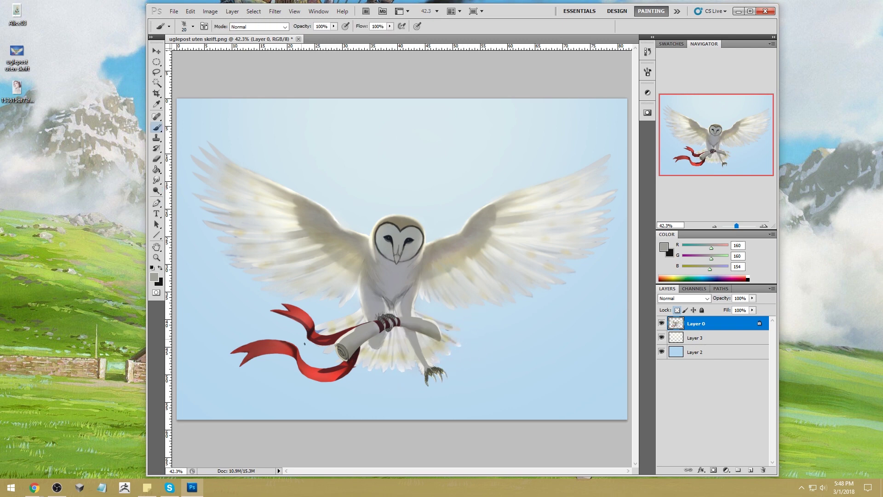
left_click(353, 365, "alt")
left_click(348, 365, "alt")
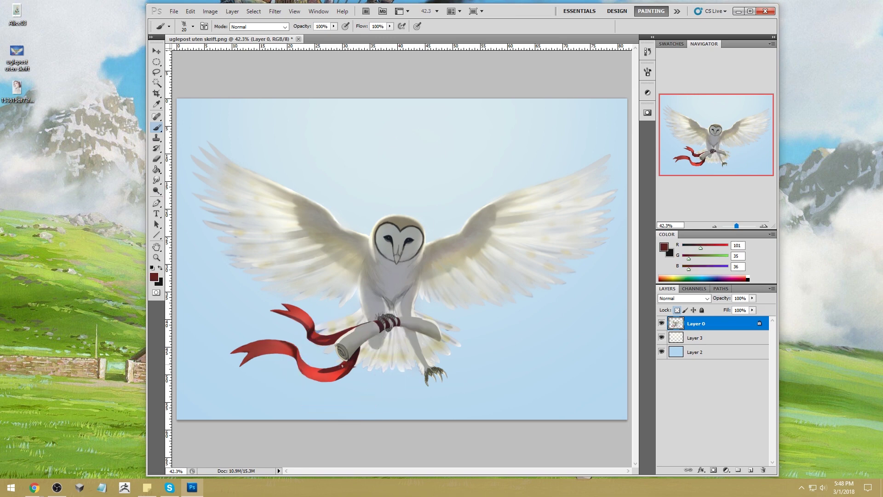
left_click(345, 362, "alt")
left_click(342, 360, "alt")
left_click(343, 363, "alt")
left_click(353, 371, "alt")
left_click(357, 358, "alt")
left_click(346, 368, "alt")
left_click(277, 333, "alt")
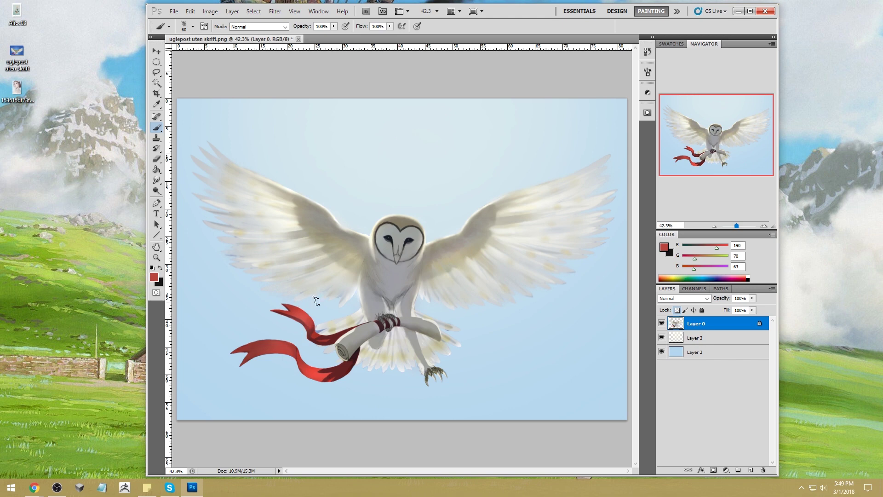
left_click(316, 332, "alt")
left_click_drag(317, 331, 307, 334)
Sample pale off-white (R249 G248 B235) from the left wing and enlarge the brush to 700 px
left_click(290, 218, "alt")
left_click_drag(290, 218, 290, 153)
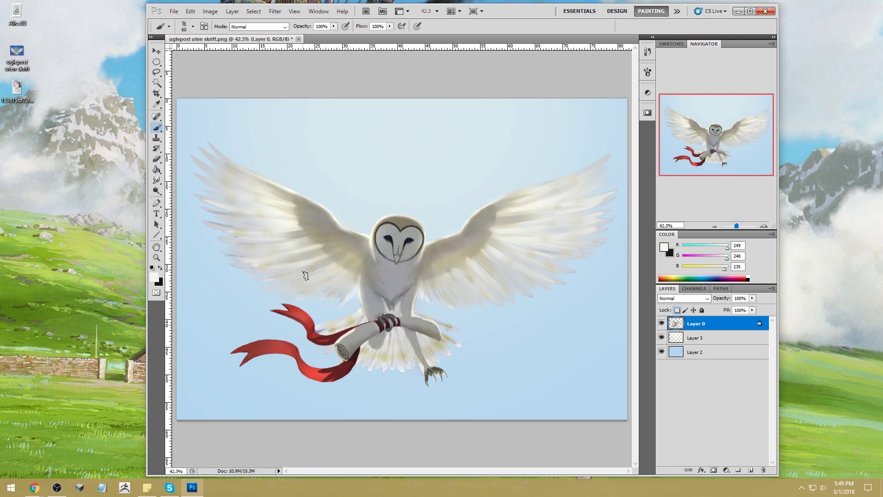
key("bracketright")
key("bracketright")
key("bracketright")
key("bracketright")
right_click(398, 223)
left_click(557, 67)
Lower brush opacity to 39% and veil the lower ribbon with translucent off-white
key("bracketright")
key("bracketright")
key("bracketright")
key("bracketright")
key("bracketright")
key("bracketright")
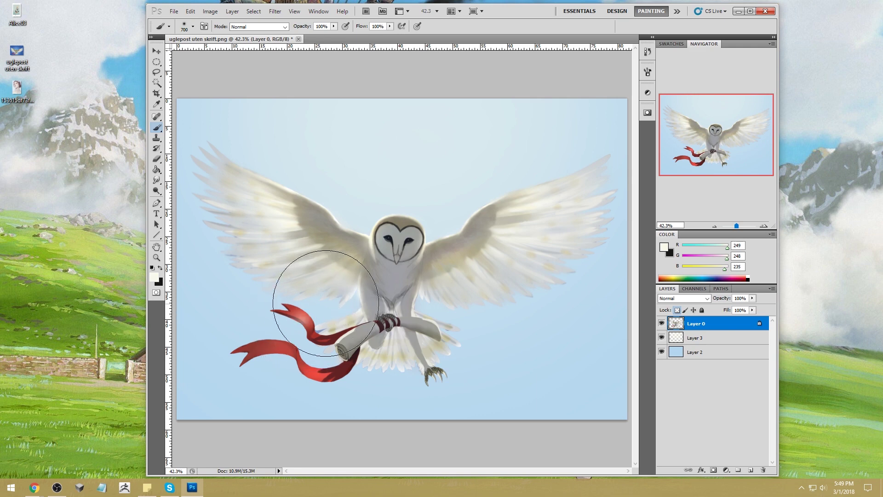
left_click_drag(334, 27, 315, 42)
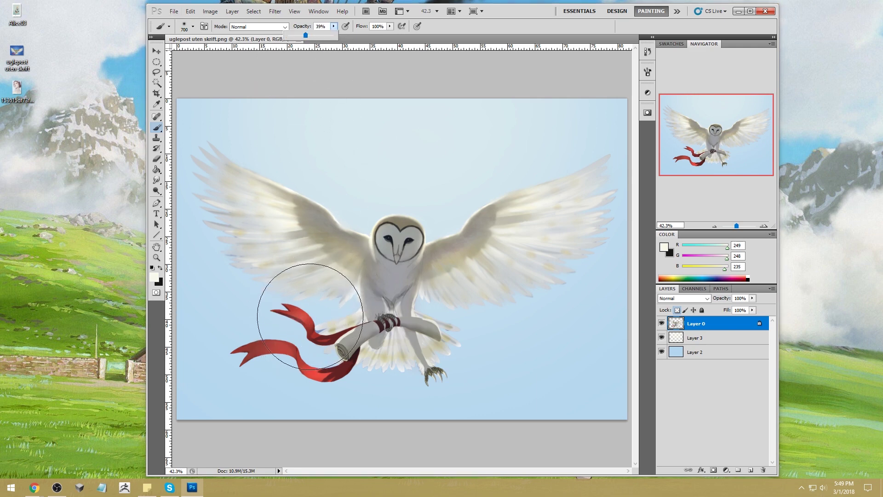
left_click(299, 331)
mouse_move(282, 352)
left_mouse_down()
mouse_move(256, 414)
mouse_move(276, 385)
mouse_move(241, 364)
mouse_move(311, 376)
left_mouse_up()
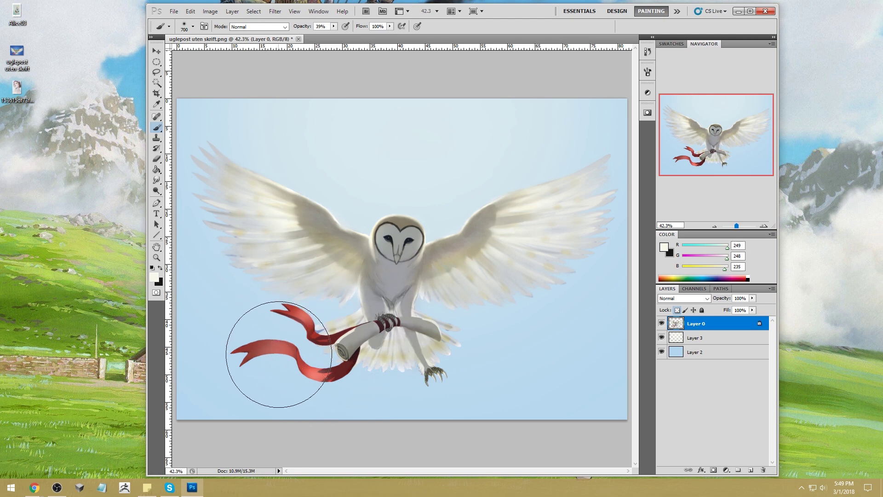
Switch to the Sponge tool and set its mode to Saturate
left_click(157, 191)
left_click(193, 212)
left_click(251, 26)
left_click(245, 42)
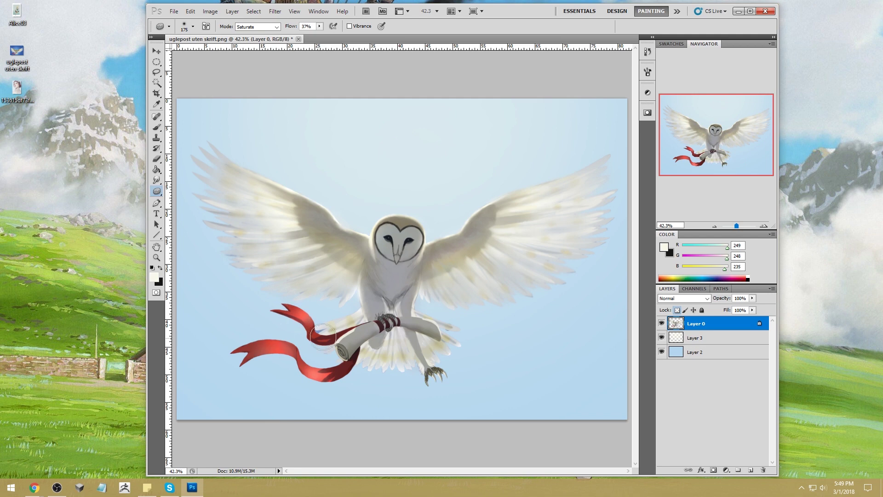
Return to the Brush, sample ribbon reds and the wing's off-white, resizing the brush up to 500 px
key("b")
left_click(258, 349, "alt")
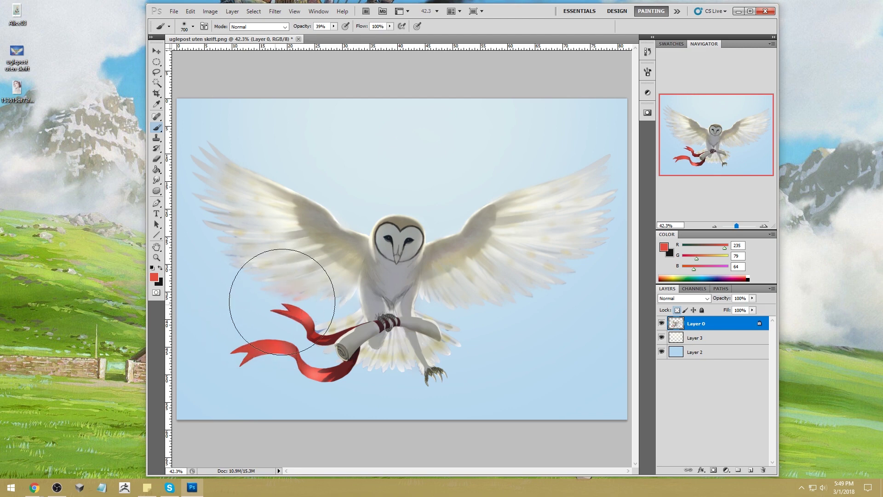
left_click(305, 311, "alt")
key("bracketleft")
key("bracketleft")
key("bracketleft")
key("bracketleft")
key("bracketleft")
key("bracketleft")
key("bracketleft")
key("bracketleft")
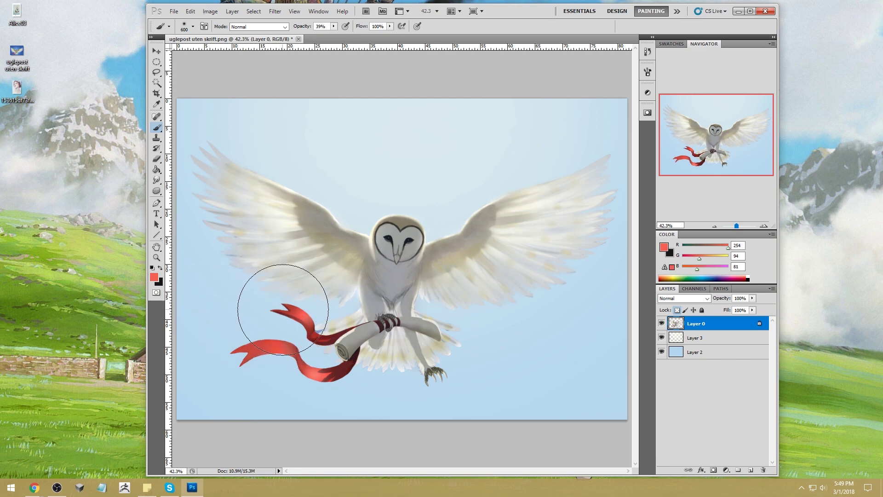
key("bracketright")
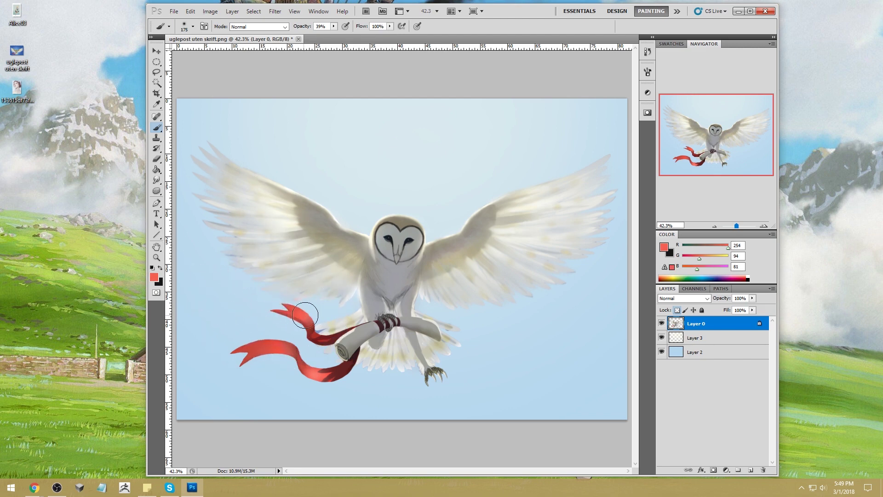
left_click(305, 227, "alt")
key("bracketright")
key("bracketright")
key("bracketright")
key("bracketright")
key("bracketright")
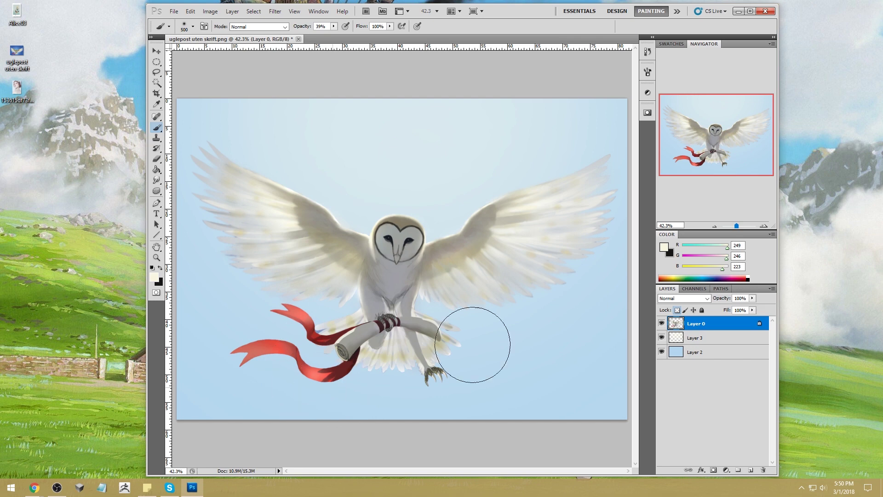
key("alt")
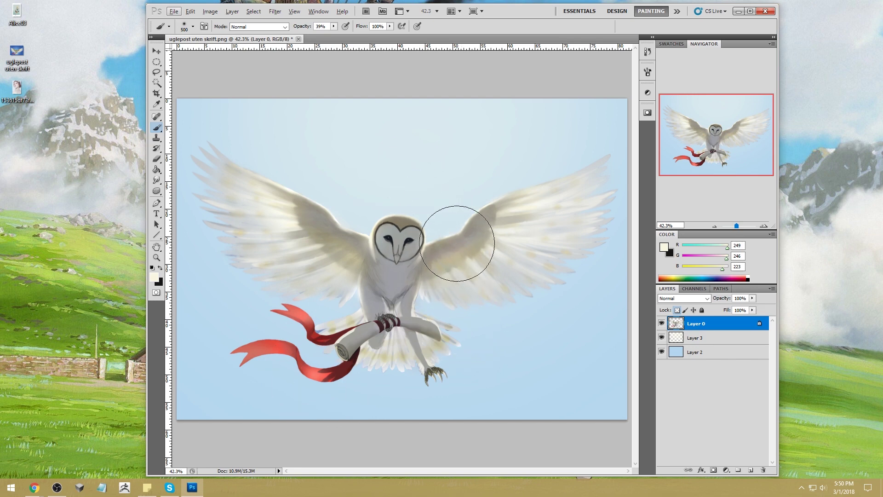
Switch to the Elliptical Marquee and open then dismiss its canvas options menu
key("m")
right_click(423, 232)
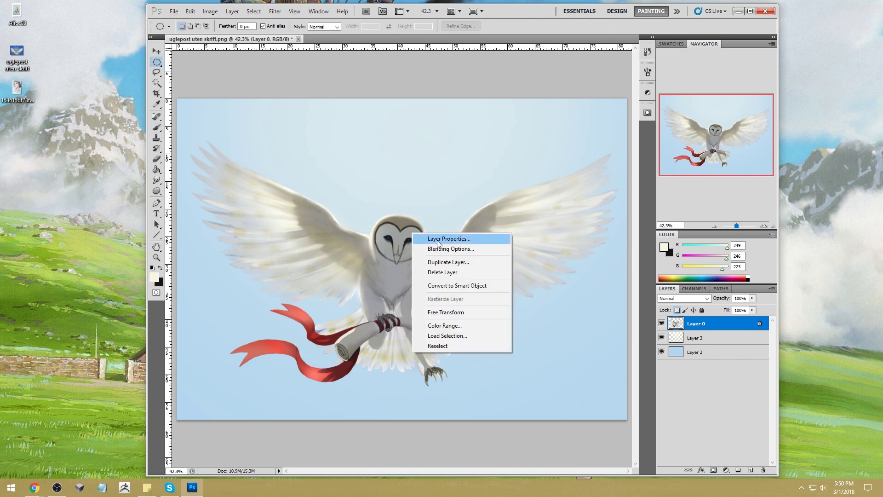
left_click(488, 87)
left_click(156, 181)
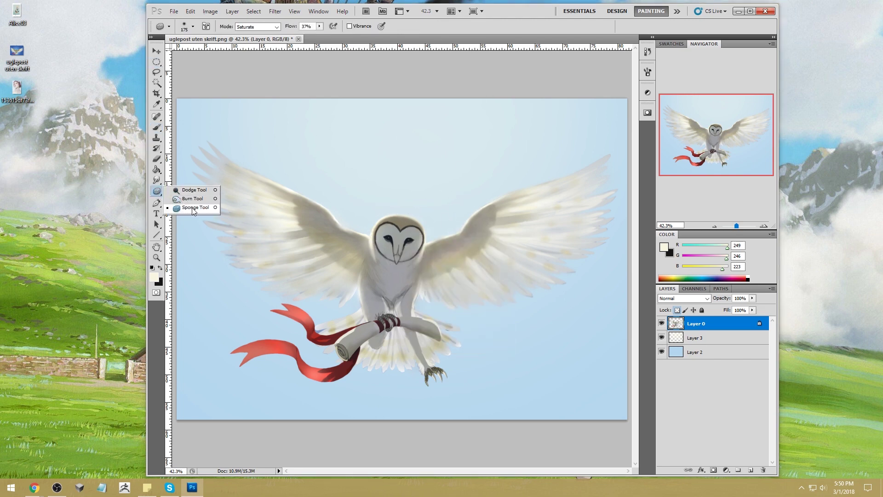
Pick the Smudge Tool, then bring the Chrome barn owl image search forward
left_click_drag(156, 181, 184, 197)
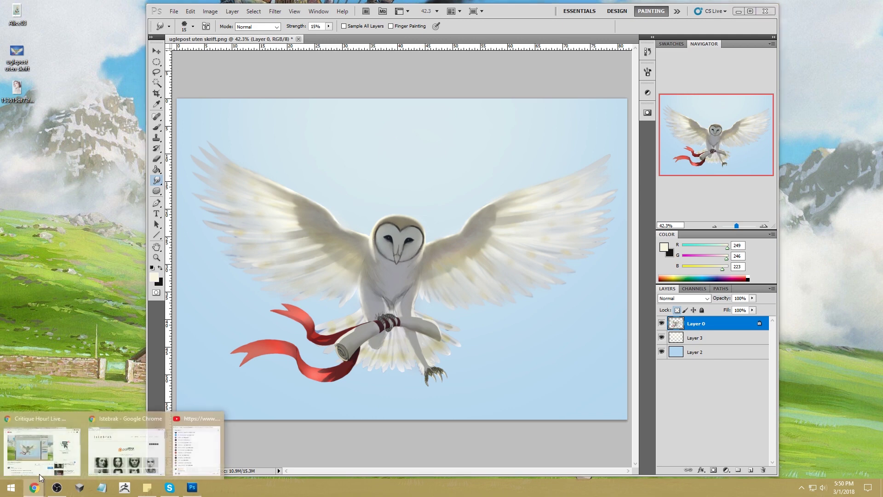
left_click(56, 455)
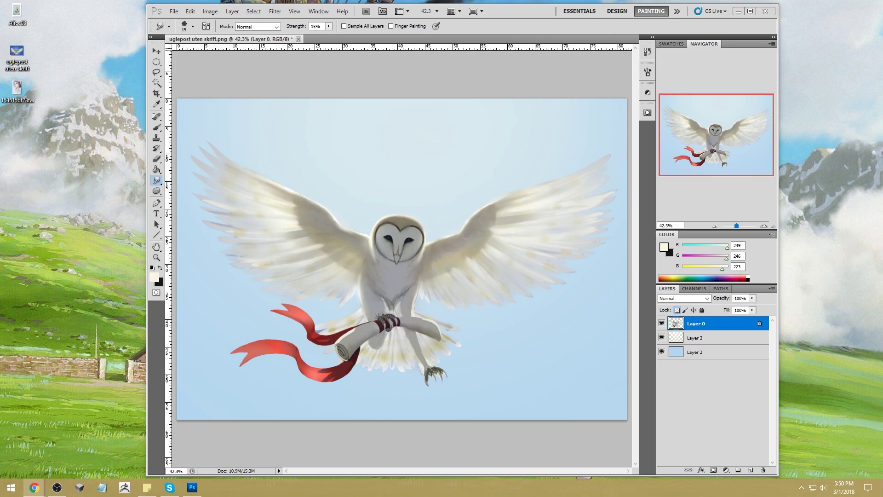
key("alt+Tab")
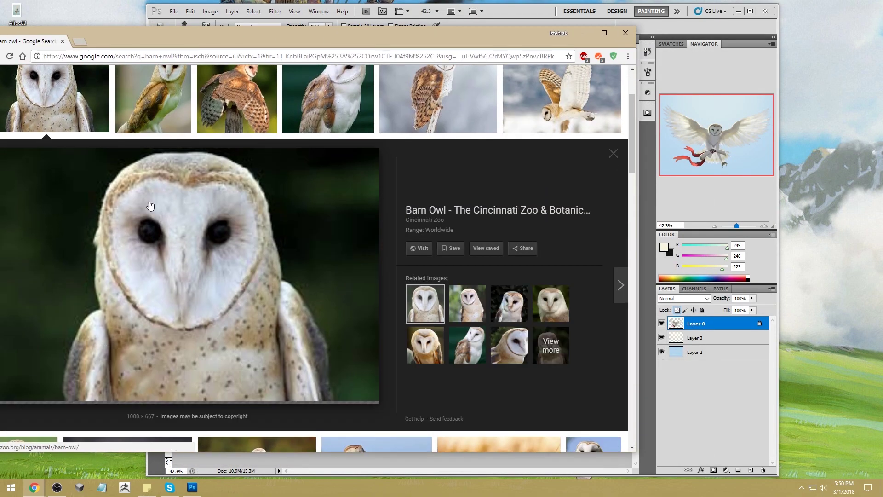
Open the Cincinnati Zoo page, narrow Chrome beside the painting, and enlarge a Lehigh Valley Zoo owl photo
left_click(413, 251)
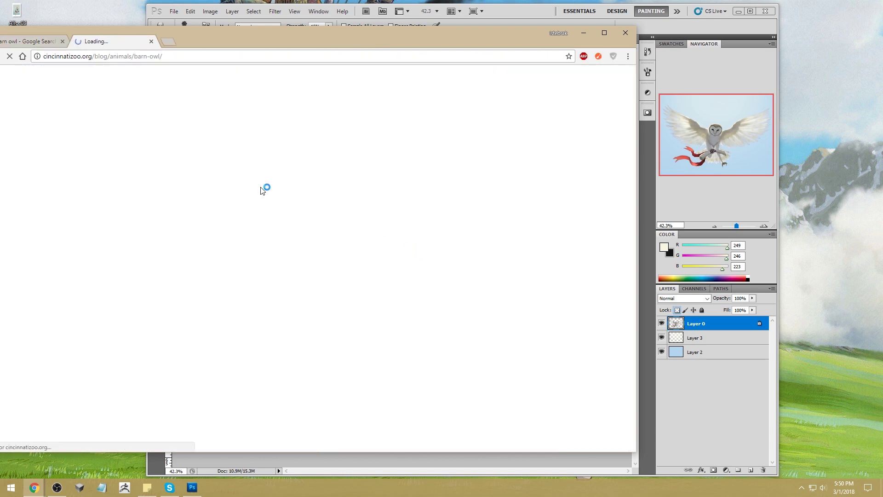
left_click_drag(635, 182, 325, 184)
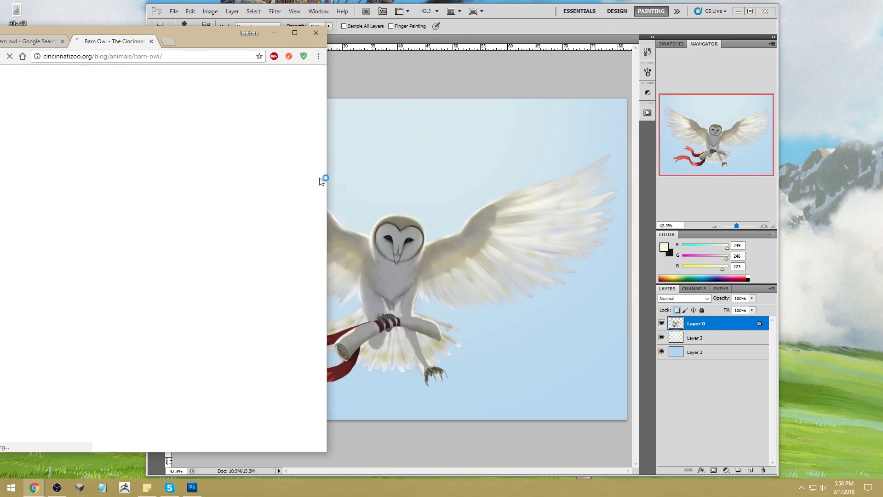
left_click_drag(188, 40, 224, 47)
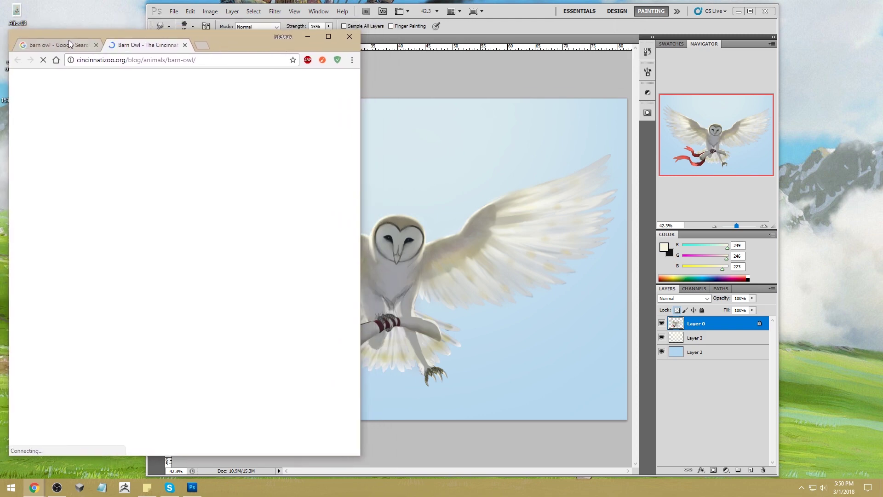
left_click(58, 42)
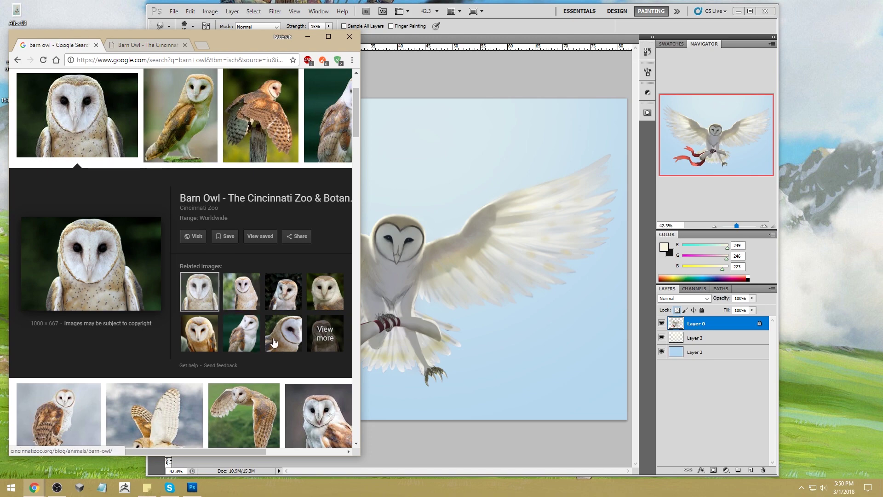
left_click(290, 338)
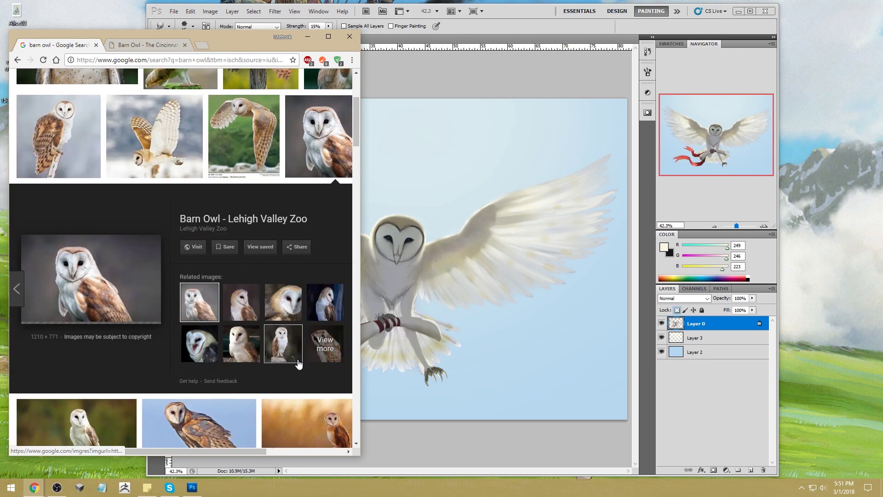
left_click(501, 87)
Place the painting beside the reference and set a sampled dark brush at 27% opacity, size 200
key("b")
left_click_drag(514, 10, 596, 16)
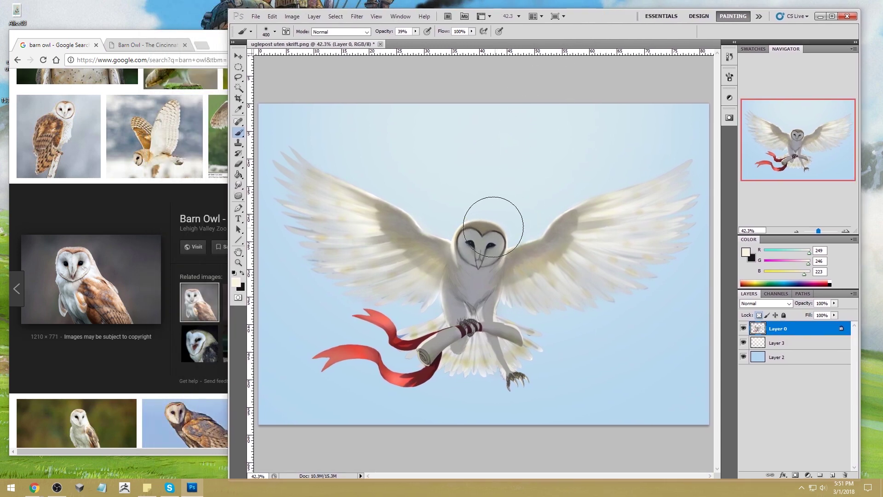
left_click(495, 243, "alt")
left_click_drag(418, 29, 412, 41)
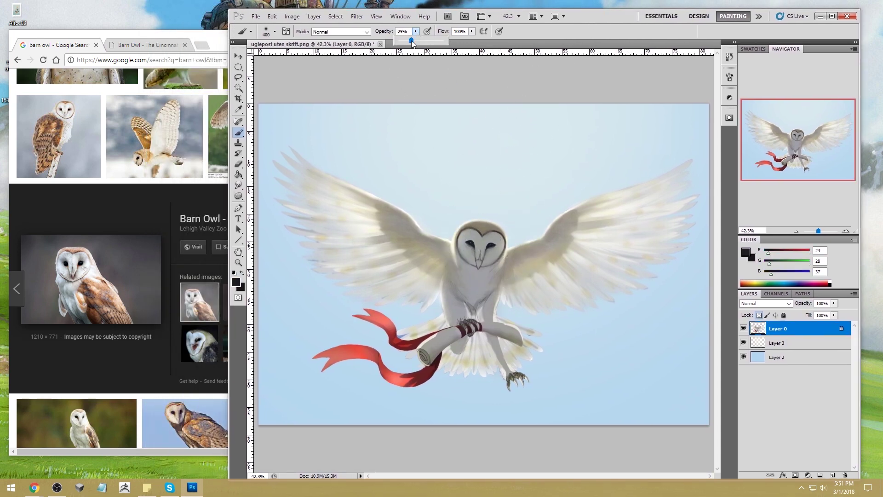
key("bracketleft")
key("bracketleft")
key("bracketleft")
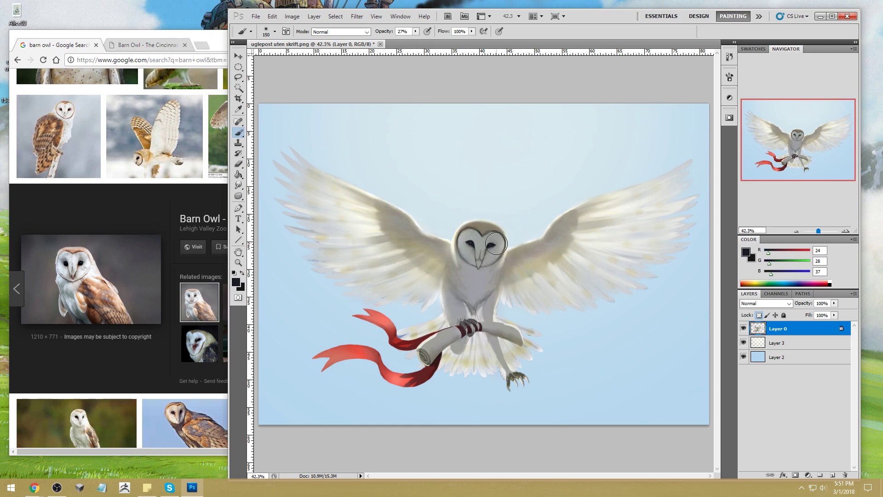
key("bracketright")
Set the Smudge tool to a smaller preset brush at 70% strength
left_click_drag(239, 185, 257, 192)
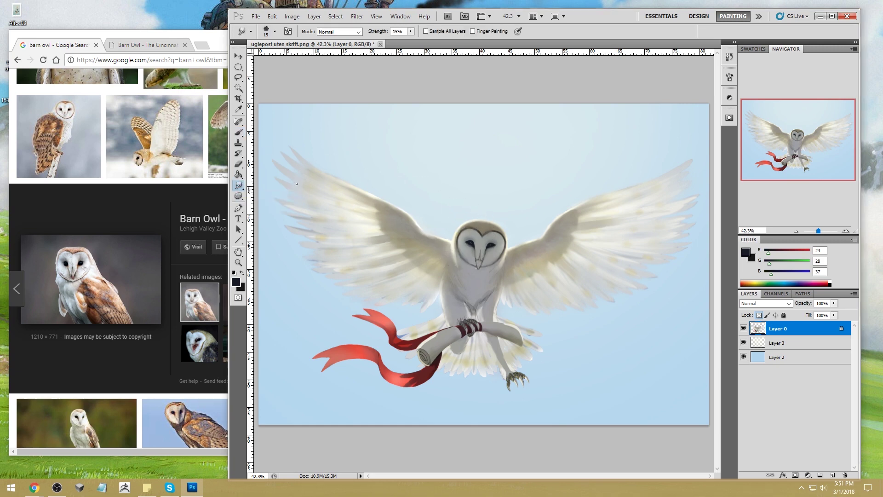
right_click(516, 190)
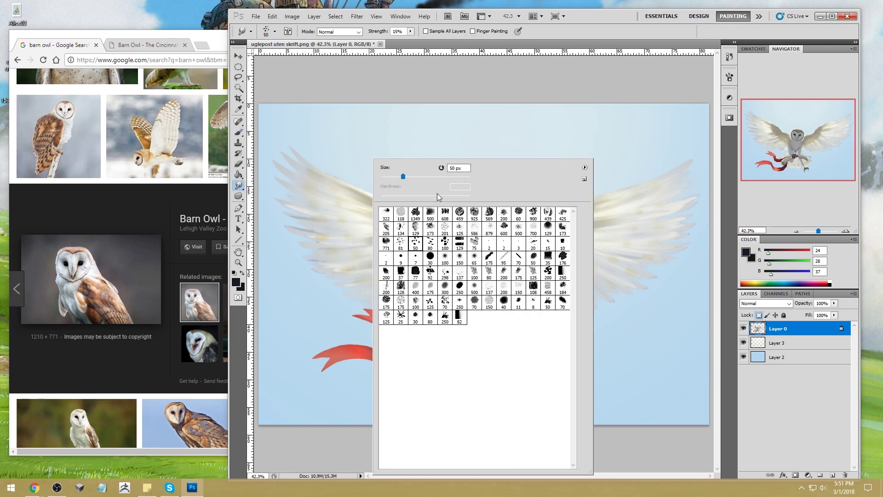
double_click(416, 242)
key("bracketleft")
key("0")
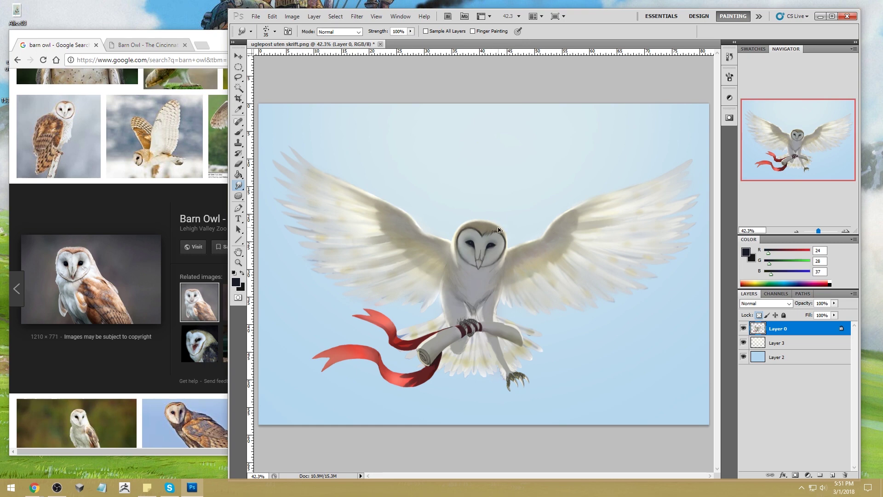
left_click(411, 31)
left_click_drag(411, 40, 399, 41)
left_click(488, 231)
Set the Dodge tool to Highlights with a 175 px brush
left_click(238, 196)
left_click(272, 193)
key("bracketleft")
key("bracketleft")
key("bracketleft")
key("bracketleft")
key("bracketleft")
key("bracketleft")
key("bracketleft")
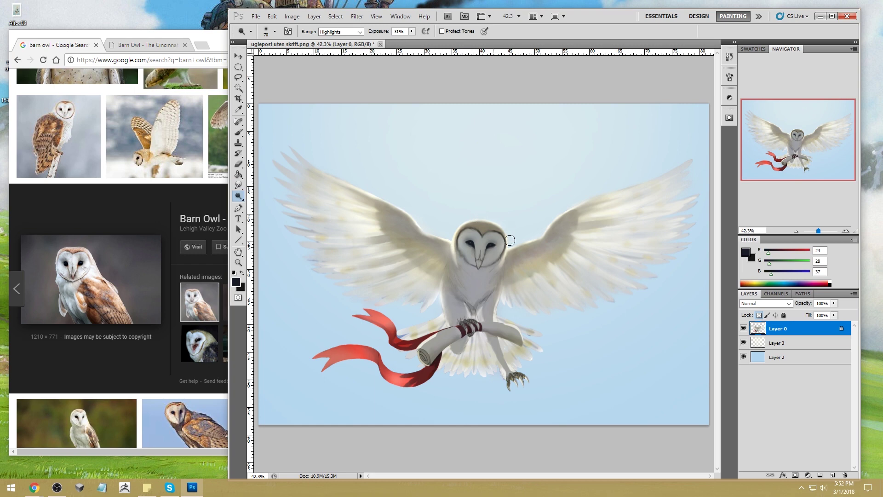
key("bracketright")
key("bracketright")
key("bracketright")
key("bracketright")
key("bracketright")
key("bracketright")
Saturate the owl's head with a 15 px Sponge while zoomed in, then fit the painting to the window
left_click_drag(240, 198, 269, 216)
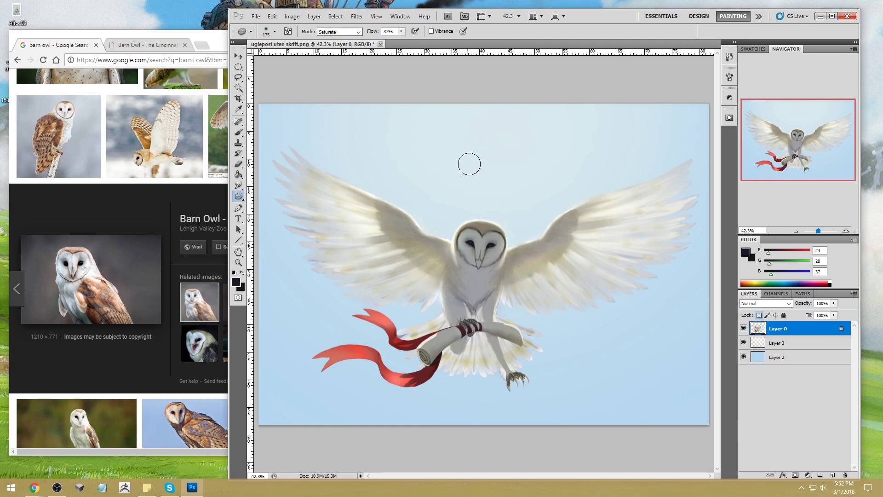
key("z")
left_click_drag(427, 201, 427, 201)
key("bracketleft")
key("bracketleft")
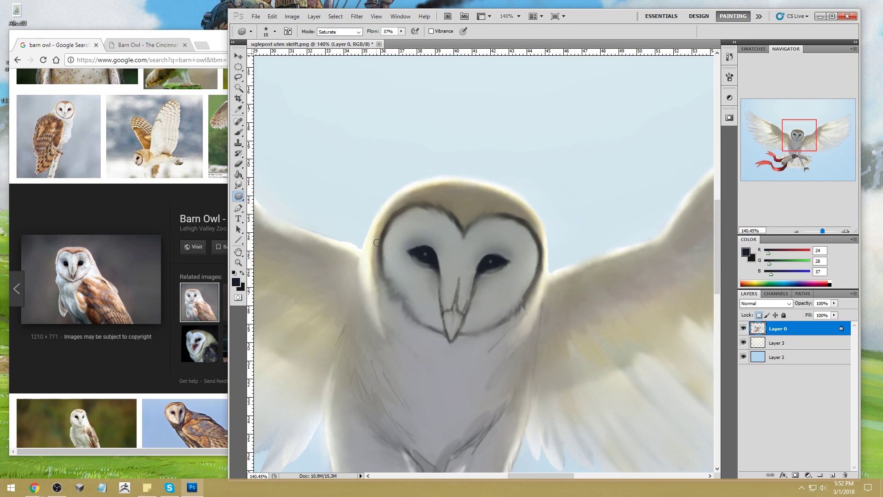
key("ctrl+0")
key("b")
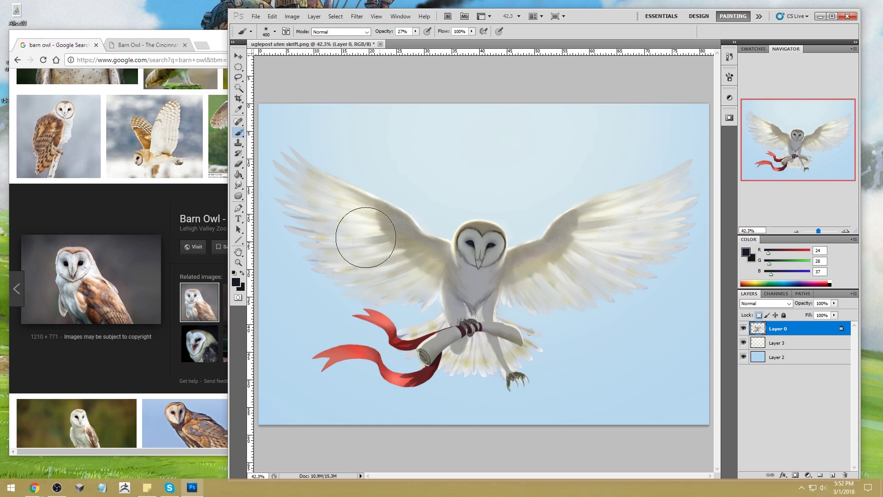
left_click(239, 185)
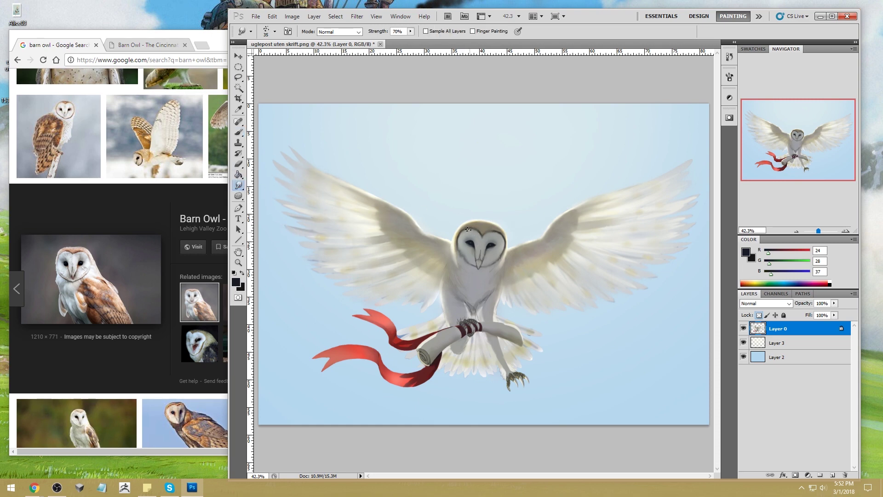
Pick a brush preset and sample the owl's chest grey at size 45
key("b")
right_click(545, 159)
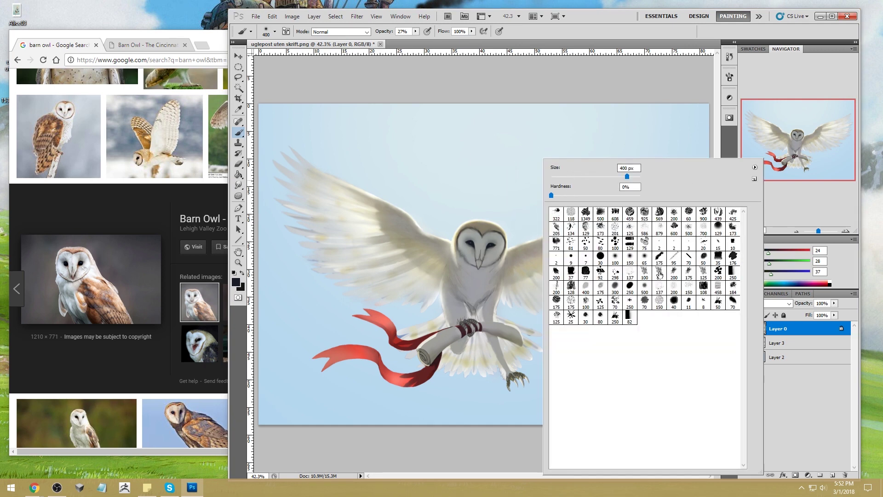
left_click(633, 81)
left_click(479, 272, "alt")
key("bracketleft")
key("bracketleft")
key("bracketleft")
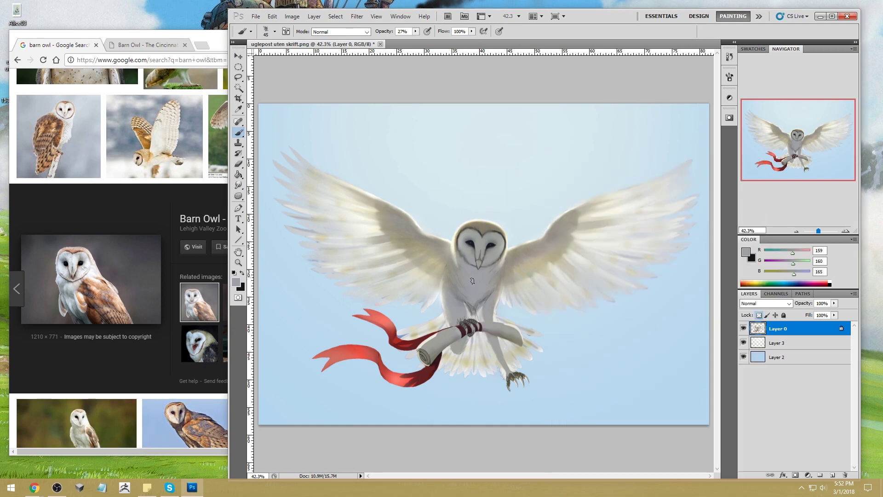
Set the foreground colour to pale bluish grey #bec2c8 and the brush opacity to 47%
left_click(745, 252)
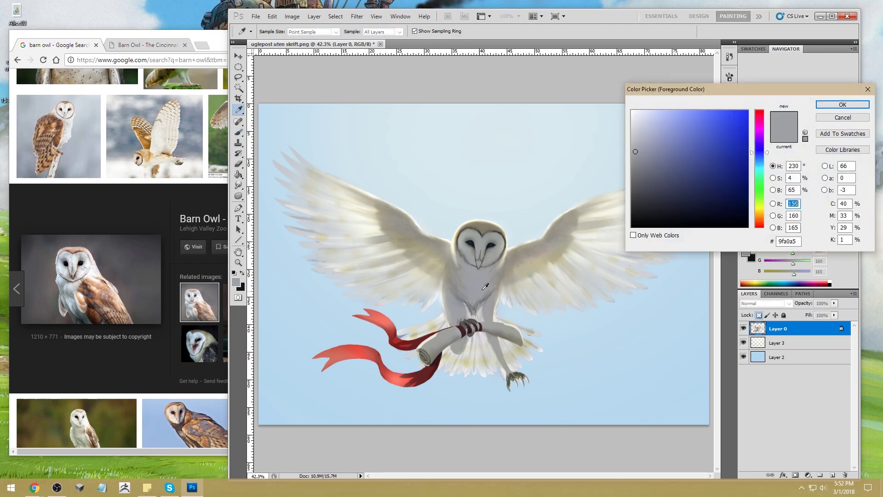
left_click(638, 135)
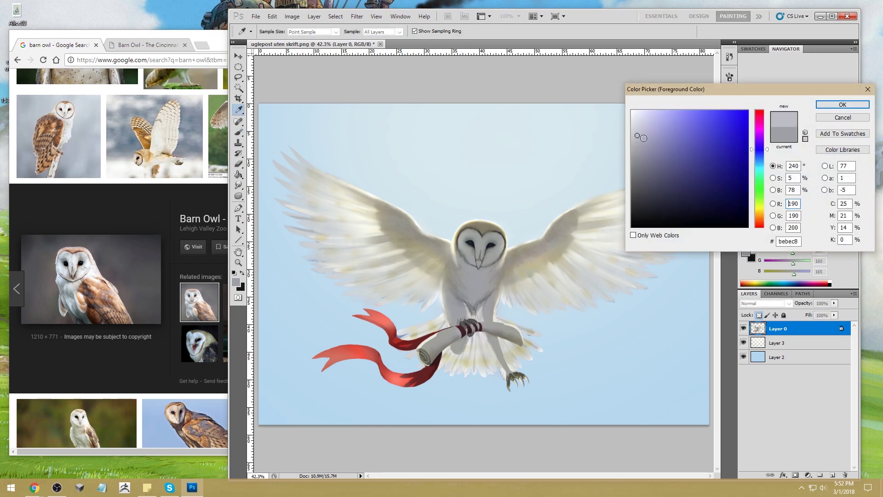
left_click(768, 157)
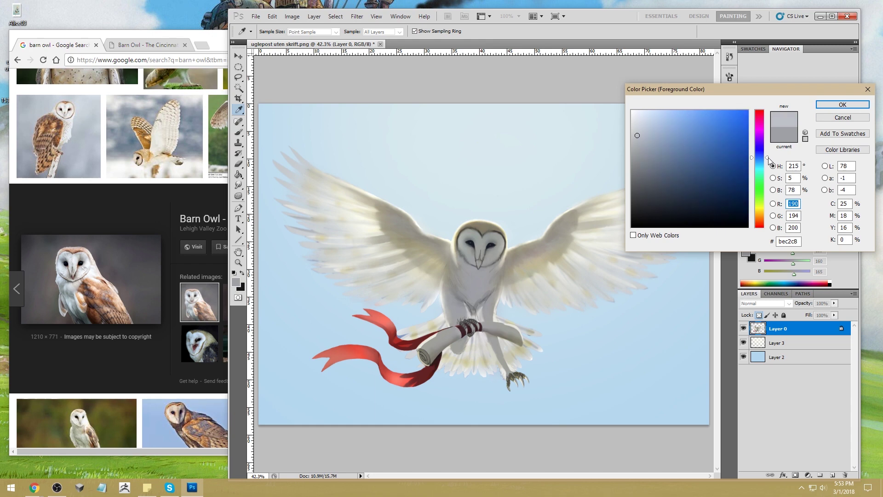
left_click(841, 105)
key("b")
left_click(417, 32)
left_click(479, 282)
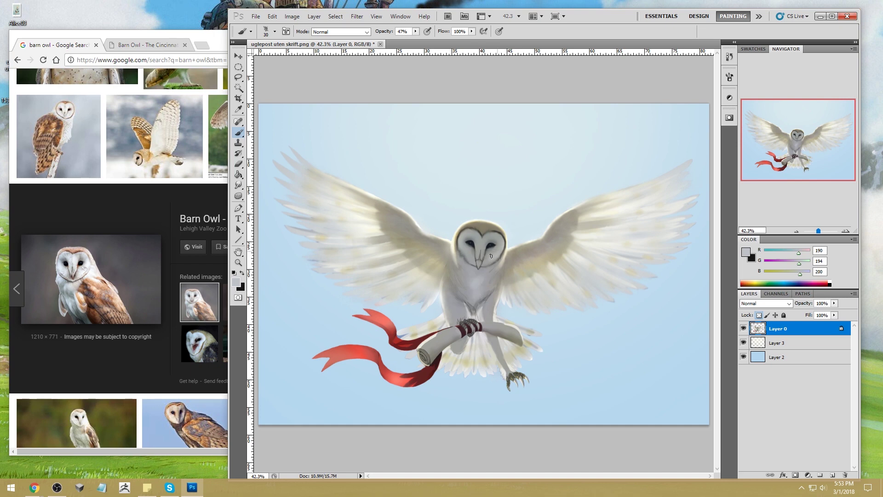
Paint fine face strokes at 100% opacity, size 15, then smudge details at 14% strength, size 10
key("0")
key("bracketleft")
key("r")
key("bracketleft")
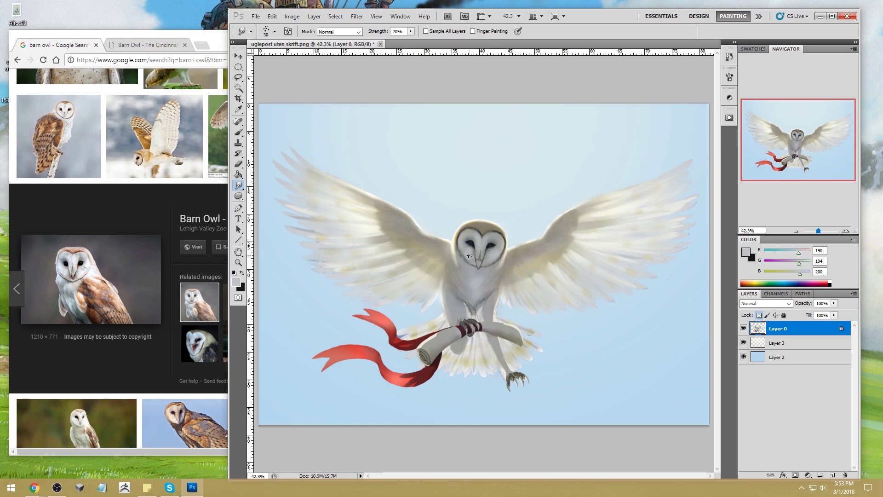
right_click(486, 262)
left_click(581, 302)
key("Escape")
key("1")
key("4")
key("bracketleft")
key("bracketleft")
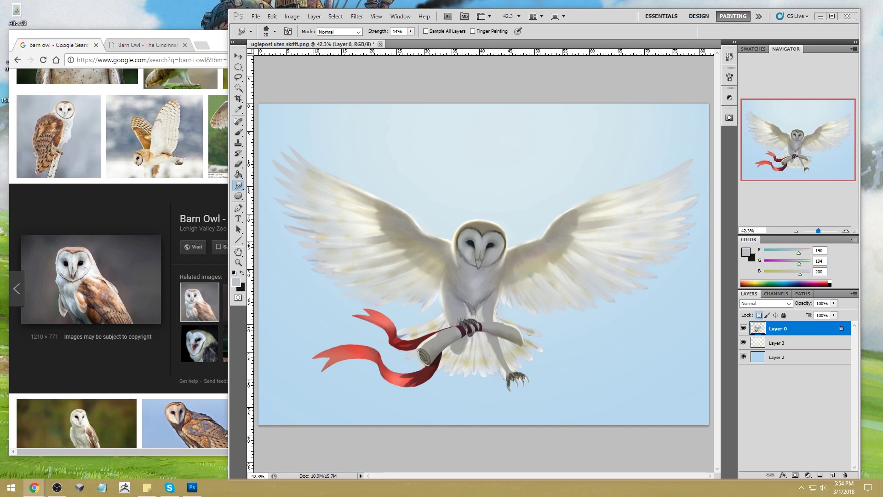
Hide the owl layers to check the background, then show Layer 3 and Layer 0 again
left_click_drag(743, 328, 744, 343)
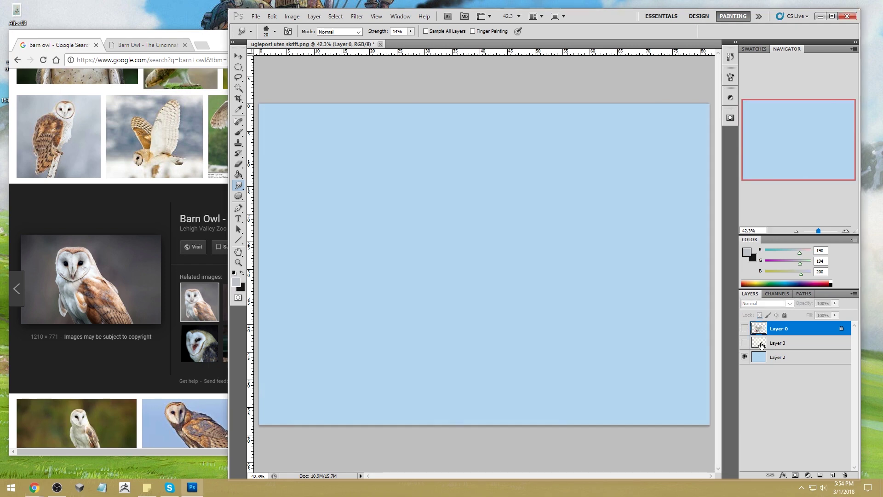
left_click(744, 343)
left_click(744, 328)
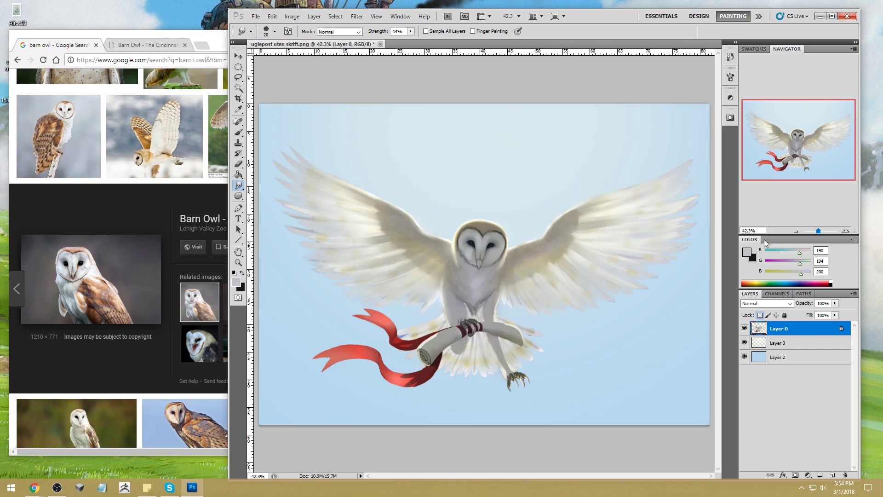
Dodge the shadow tones over the owl's wing with a large brush, then reduce it to 900
left_click(239, 196)
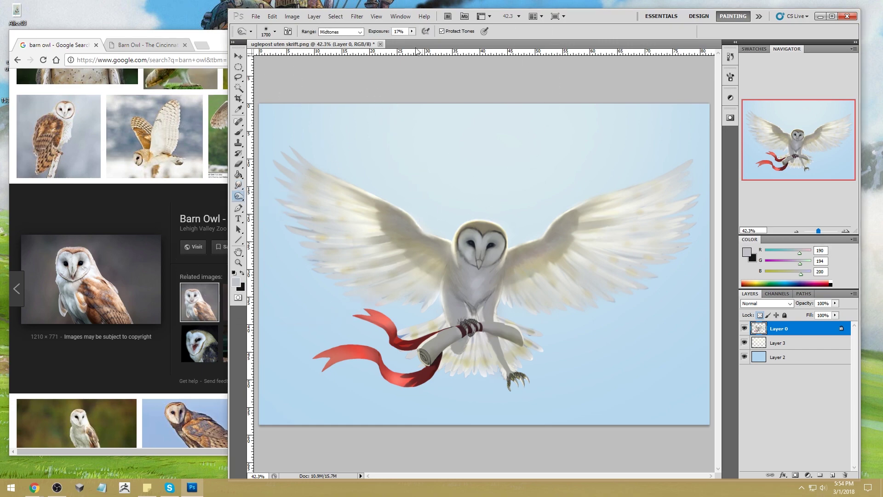
left_click(357, 32)
left_click(340, 39)
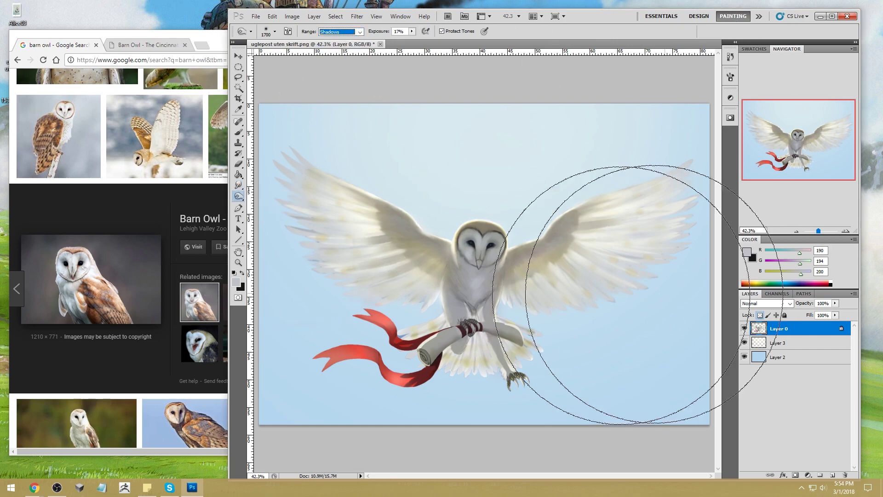
mouse_move(479, 352)
left_mouse_down()
mouse_move(466, 254)
mouse_move(442, 355)
mouse_move(558, 192)
mouse_move(591, 285)
left_mouse_up()
key("alt")
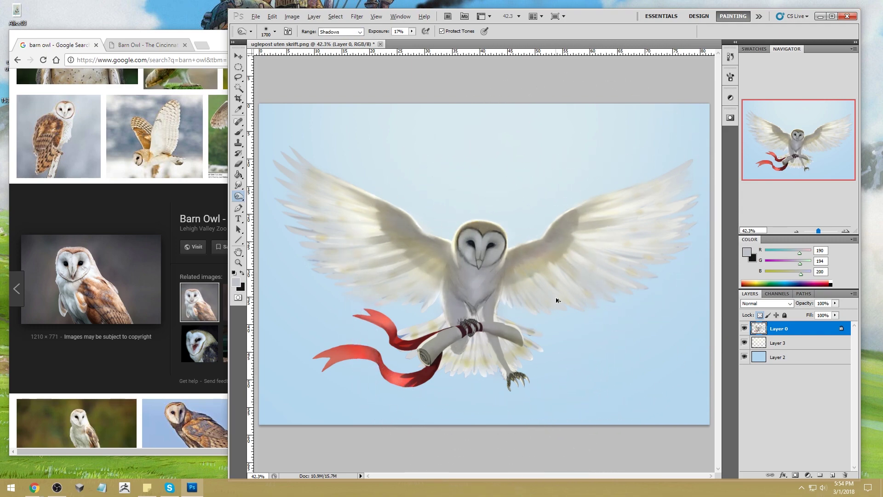
key("bracketleft")
key("bracketleft")
key("bracketleft")
key("bracketleft")
key("bracketleft")
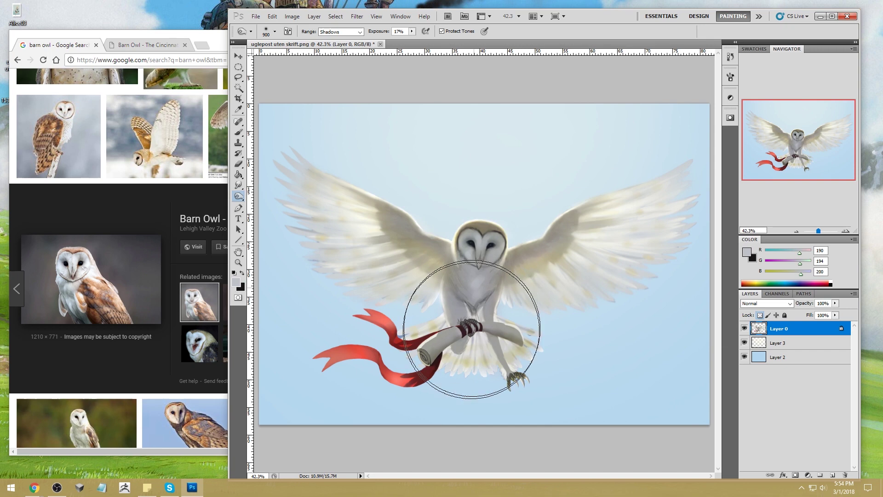
left_click(238, 185)
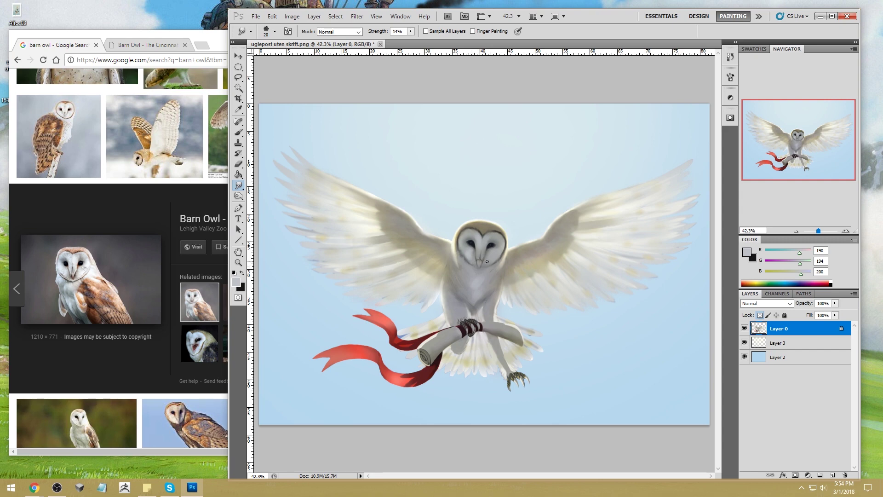
Sample the dark grey from the owl's eye as the brush colour
key("b")
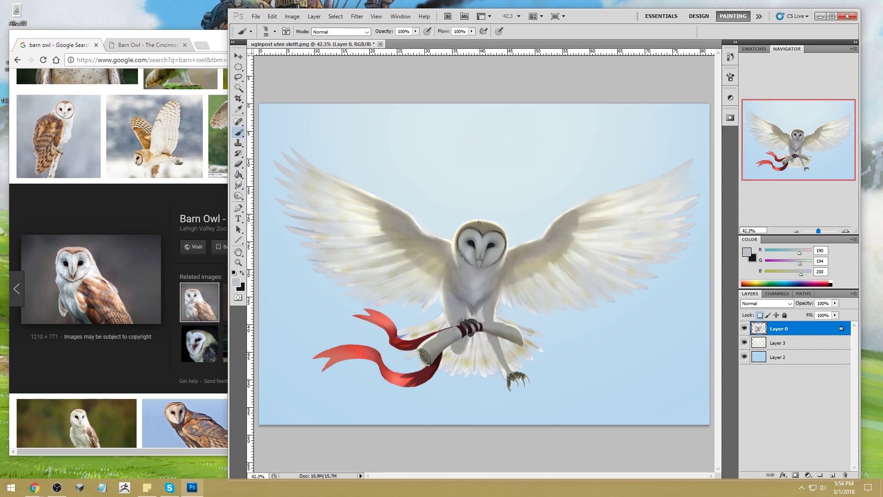
left_click(477, 241, "alt")
left_click(475, 243, "alt")
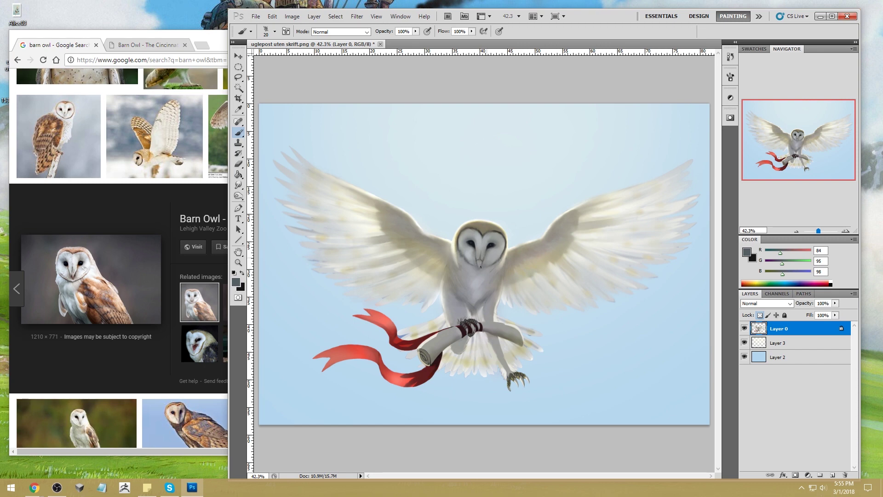
Dodge highlights on the left wing with a 400 px brush, then try a 200 px Sponge
left_click(238, 196)
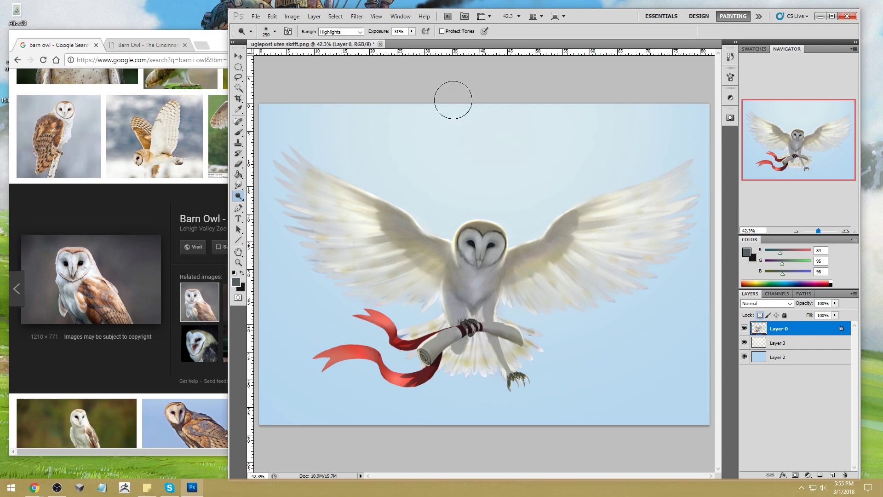
key("bracketleft")
key("bracketright")
key("bracketright")
key("bracketright")
left_click_drag(435, 260, 421, 215)
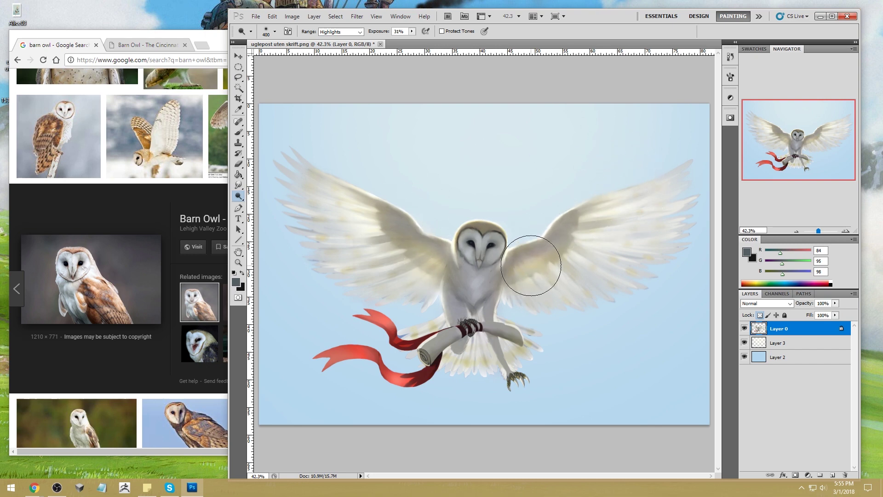
right_click(238, 196)
left_click(273, 213)
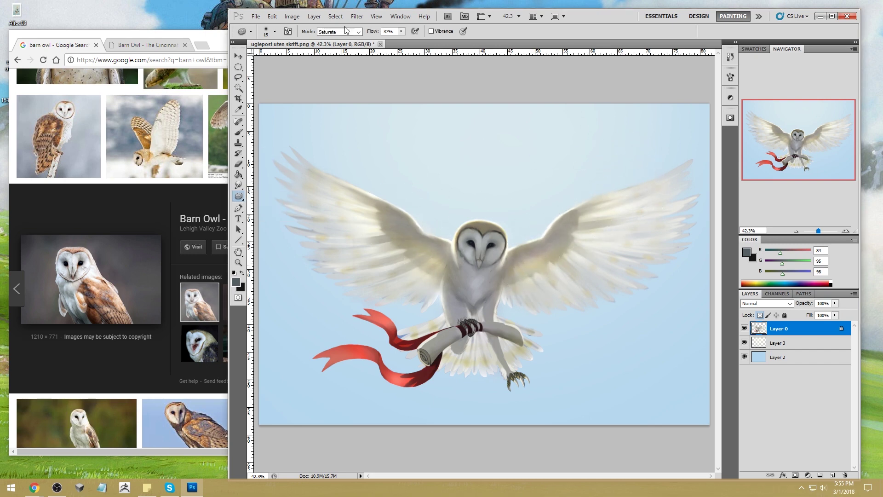
key("bracketright")
key("bracketright")
key("bracketright")
key("bracketright")
key("bracketright")
key("bracketright")
key("bracketright")
key("bracketright")
key("bracketright")
key("bracketright")
key("bracketright")
key("bracketright")
key("bracketright")
Return to Dodge with a 40 px preset brush and undo a too-bright left-wing streak
right_click(238, 196)
left_click(266, 197)
right_click(424, 167)
left_click(541, 272)
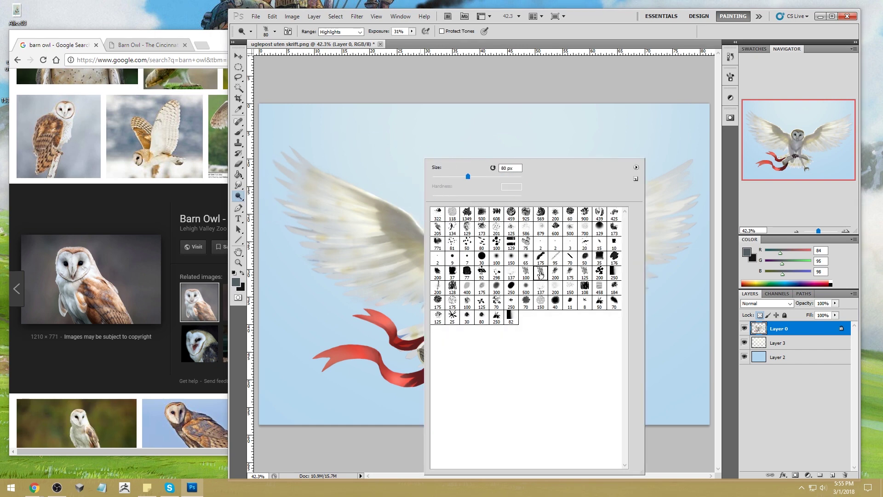
key("bracketleft")
left_click_drag(416, 272, 357, 293)
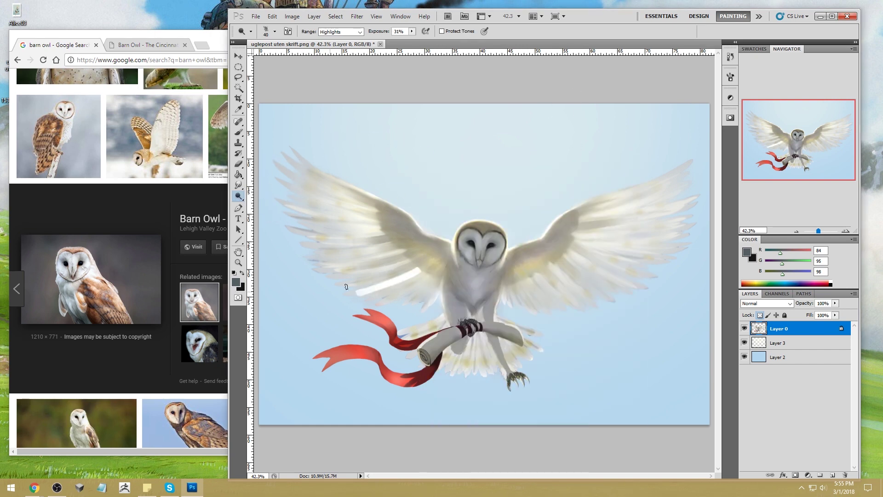
key("ctrl+z")
Faintly lighten the left wing at 5% exposure, discard the right-wing attempts, and zoom out
left_click_drag(412, 32, 399, 40)
left_click_drag(417, 273, 382, 289)
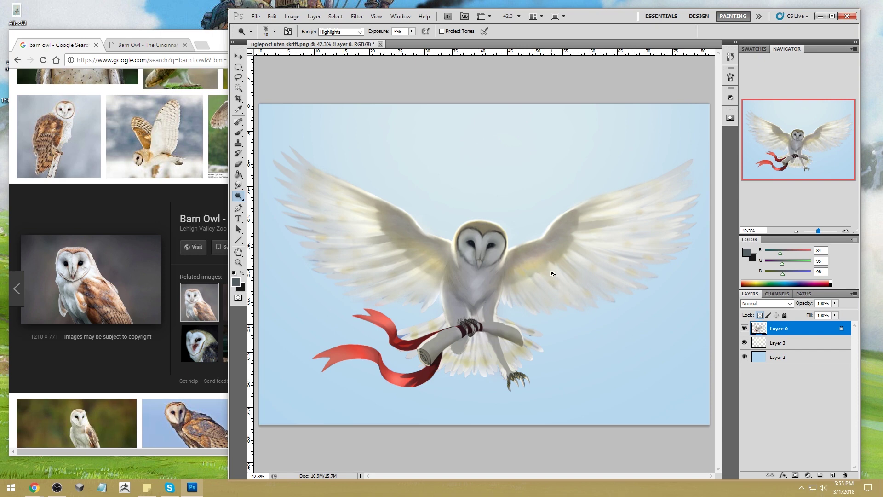
left_click_drag(573, 239, 668, 232)
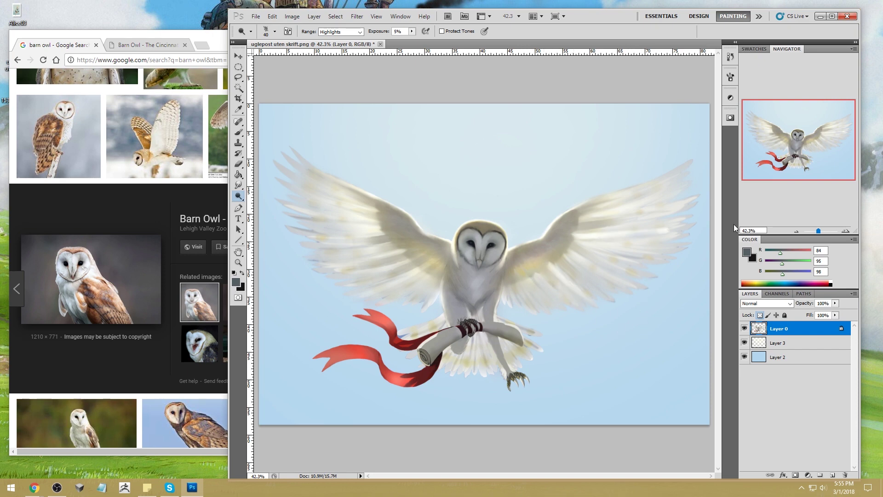
key("ctrl+z")
mouse_move(579, 232)
left_mouse_down()
mouse_move(672, 220)
mouse_move(632, 228)
left_mouse_up()
key("ctrl+z")
key("ctrl+z")
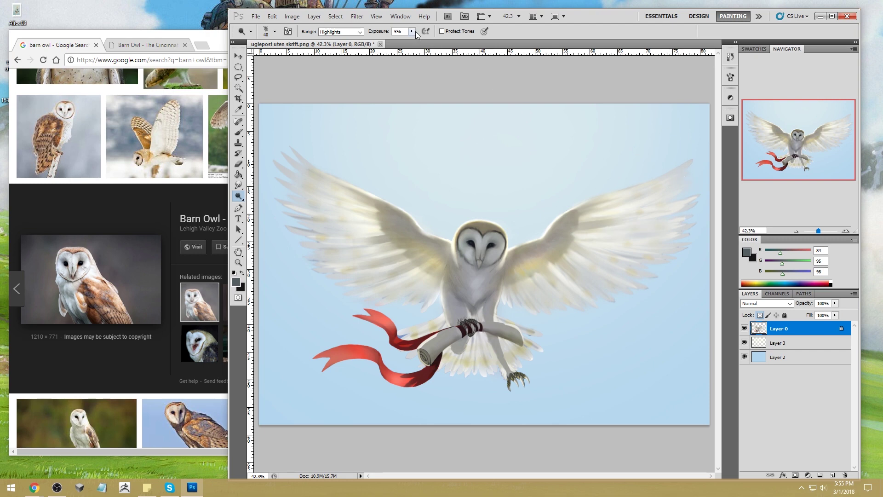
left_click(412, 31)
left_click(534, 230)
key("ctrl+minus")
key("ctrl+minus")
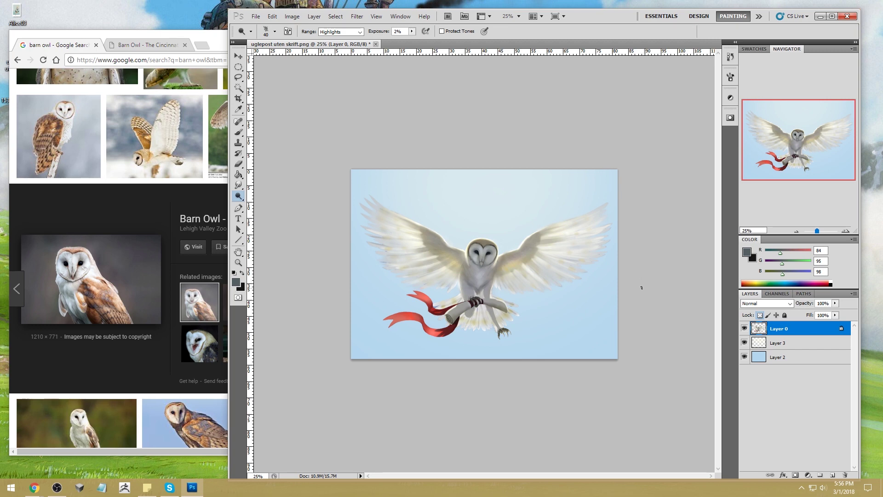
Go back to the Dodge tool after a brief Sponge switch and set a 300 px brush
right_click(238, 195)
left_click(264, 216)
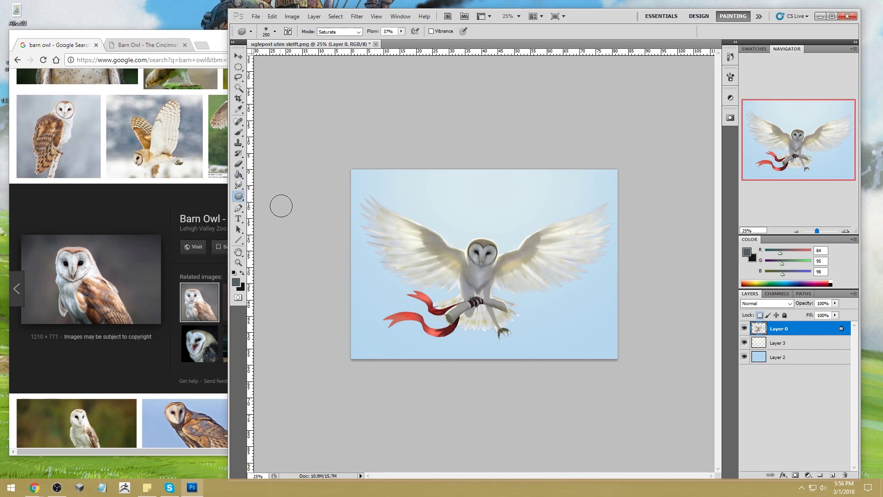
key("bracketleft")
key("bracketleft")
key("bracketleft")
key("bracketleft")
right_click(239, 196)
left_click(272, 197)
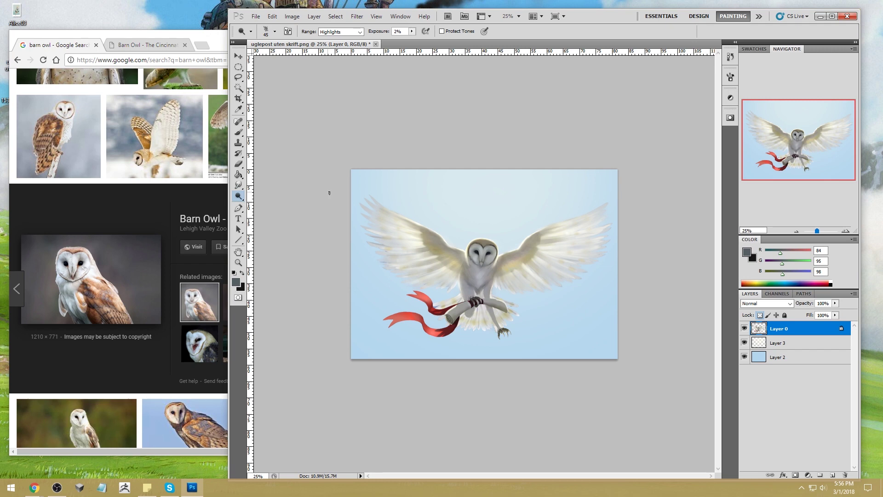
right_click(410, 202)
type("250")
key("Return")
key("bracketright")
Lighten the right wing's shadows at 15% exposure, with brush sizes 300 then 250
left_click(350, 33)
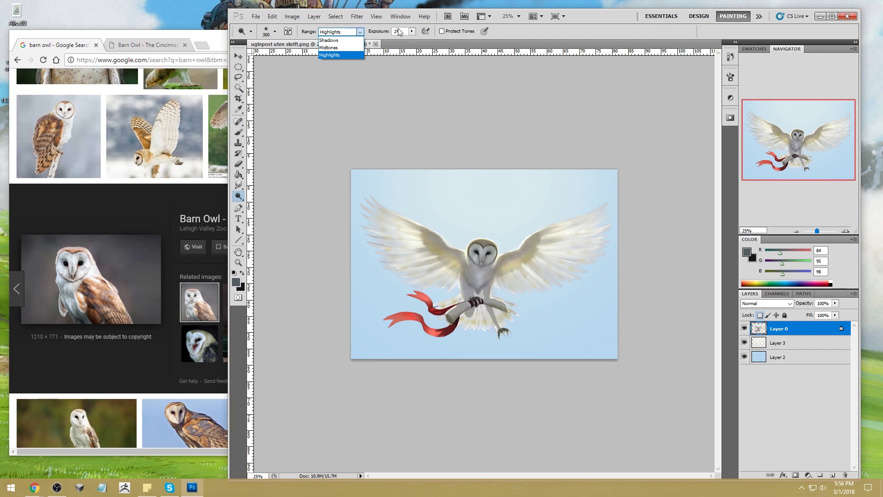
left_click(329, 40)
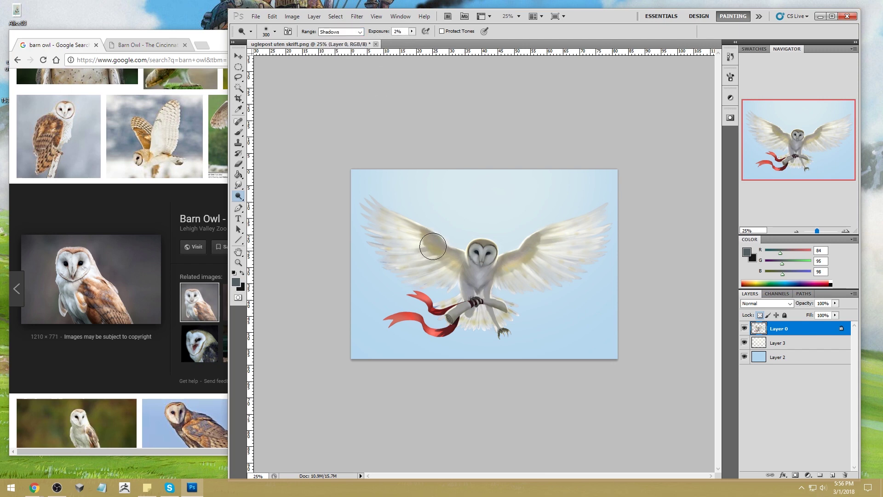
left_click(412, 32)
left_click(444, 230)
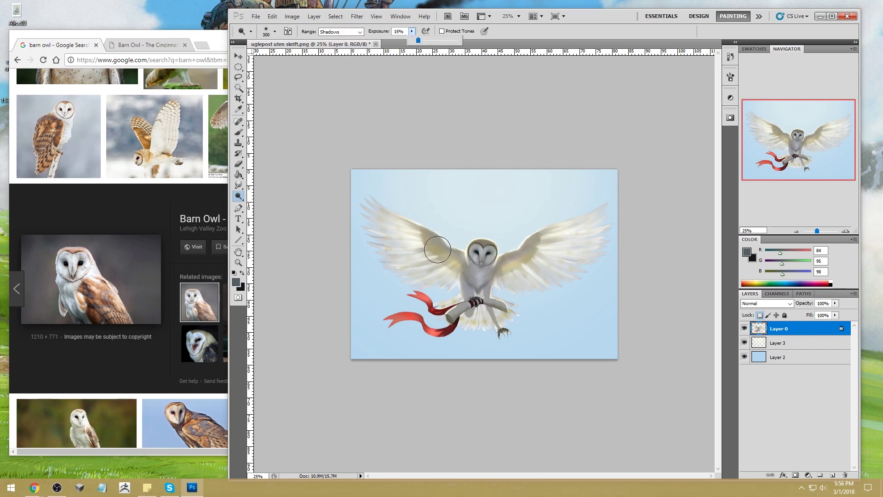
left_click_drag(545, 243, 516, 263)
key("bracketleft")
mouse_move(552, 225)
left_mouse_down()
mouse_move(544, 229)
mouse_move(556, 227)
mouse_move(564, 251)
mouse_move(555, 255)
left_mouse_up()
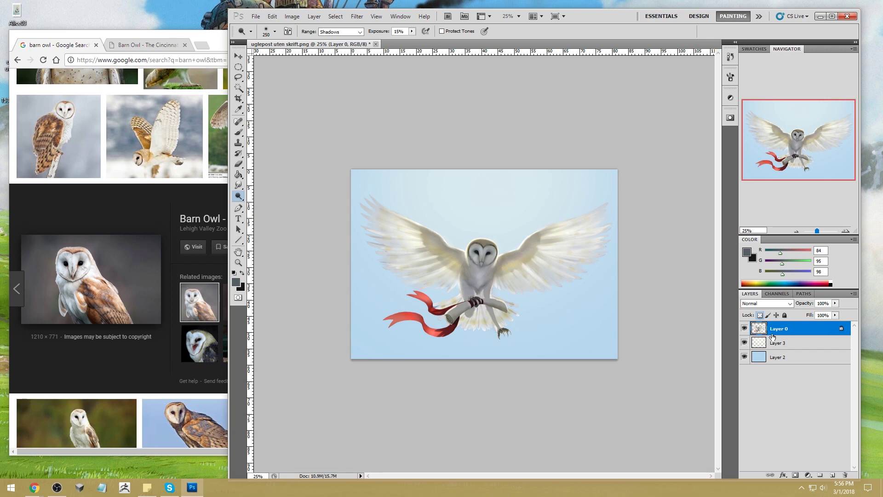
Reduce the layer's saturation to -16 with Hue/Saturation
right_click(787, 334)
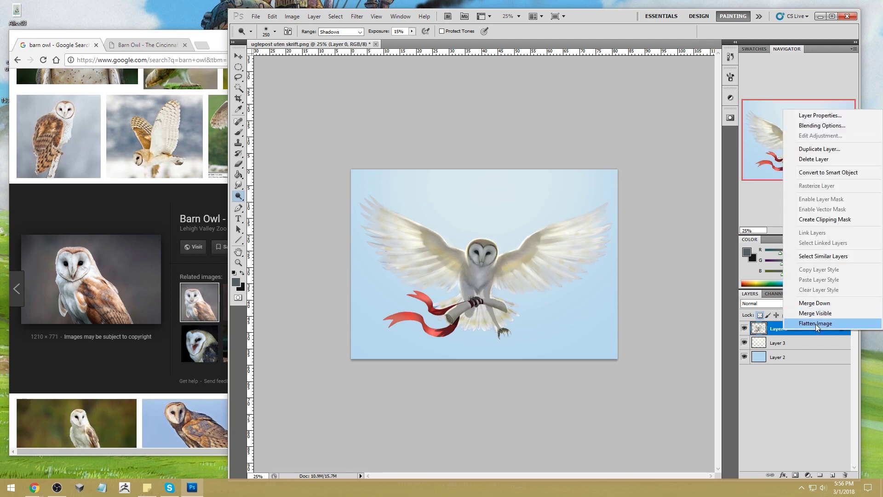
left_click(774, 330)
key("ctrl+u")
left_click_drag(697, 272, 677, 271)
type("0")
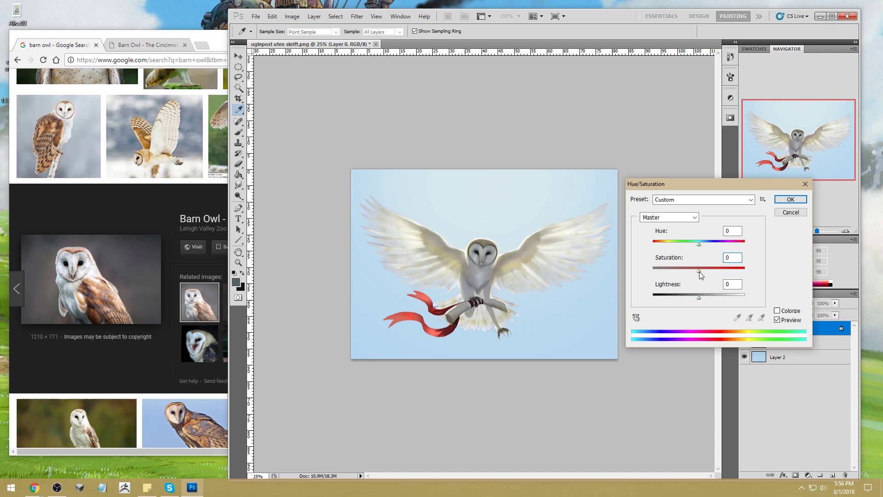
left_click_drag(699, 271, 691, 272)
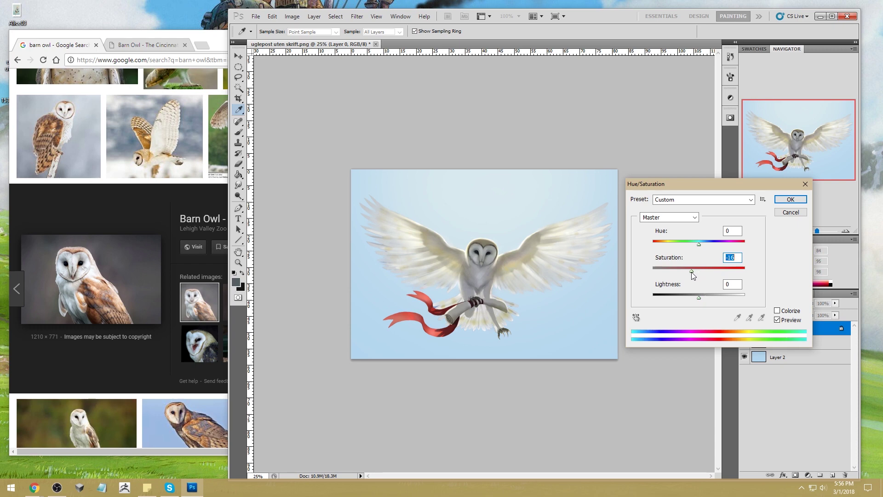
left_click(789, 199)
Undo a trial Merge Down, then apply Hue/Saturation to Layer 2 with hue left at 0
right_click(815, 328)
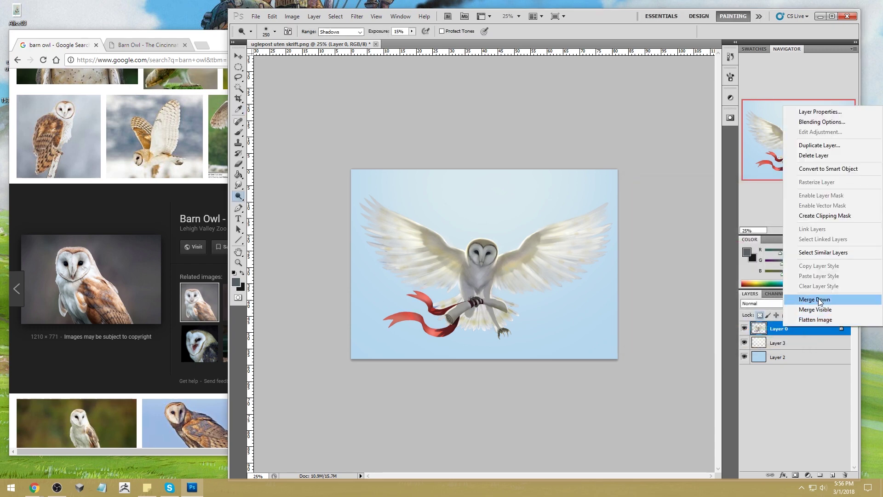
left_click(819, 299)
key("ctrl+z")
left_click(779, 358)
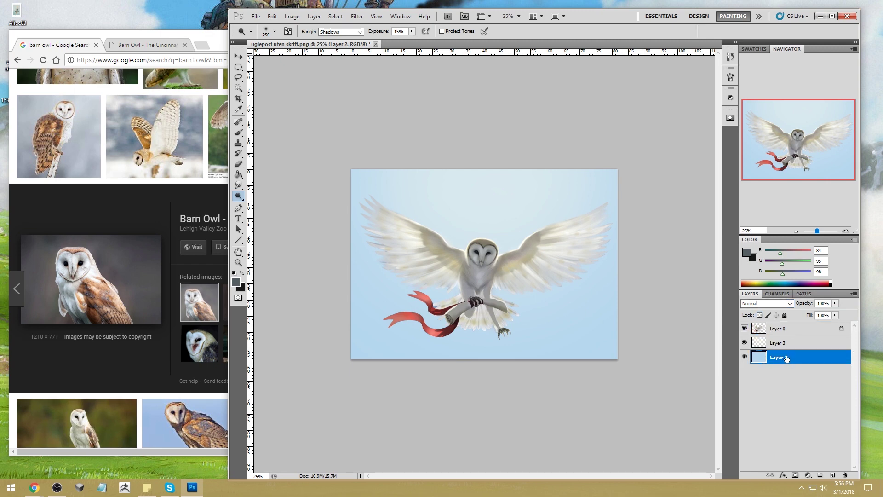
key("ctrl+u")
left_click_drag(698, 244, 704, 243)
type("0")
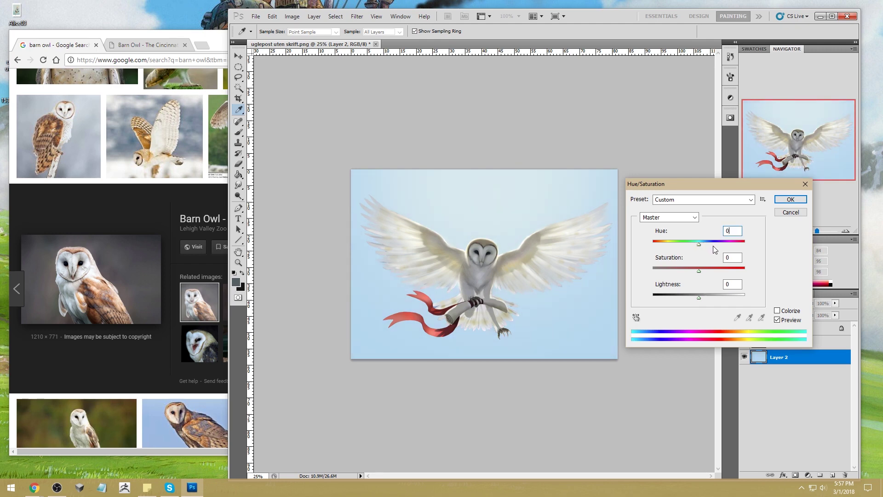
left_click(790, 201)
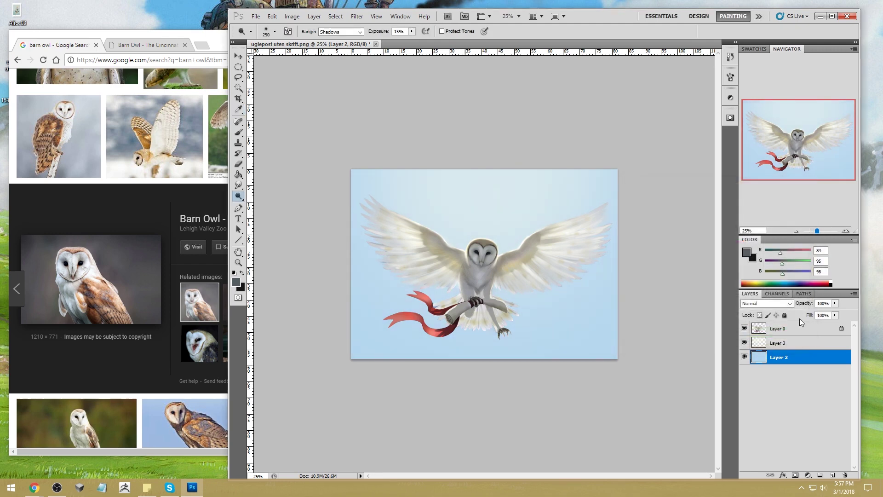
After a trial flatten, raise the painting layer's lightness to +7 in Hue/Saturation
right_click(798, 357)
left_click(821, 348)
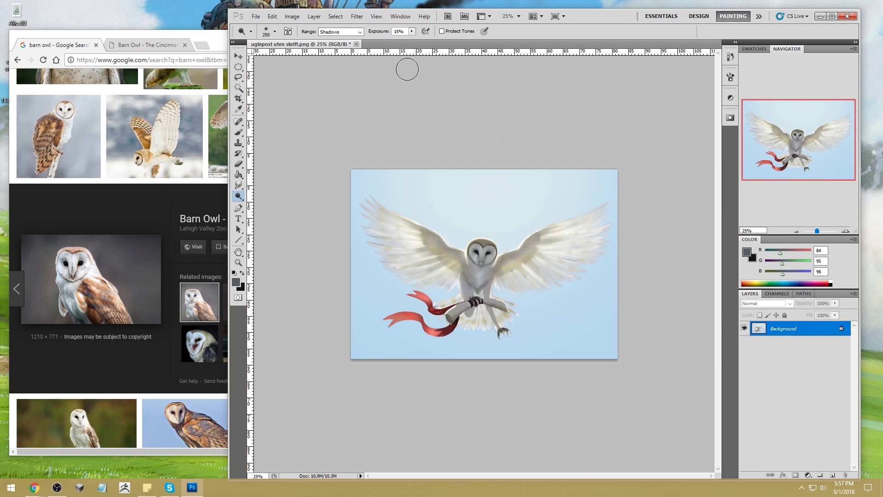
key("ctrl+j")
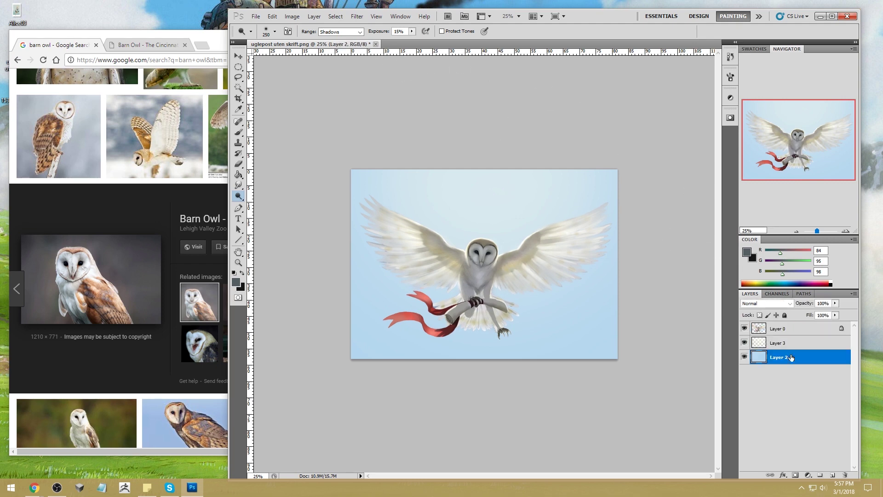
key("ctrl+u")
left_click_drag(700, 300, 717, 300)
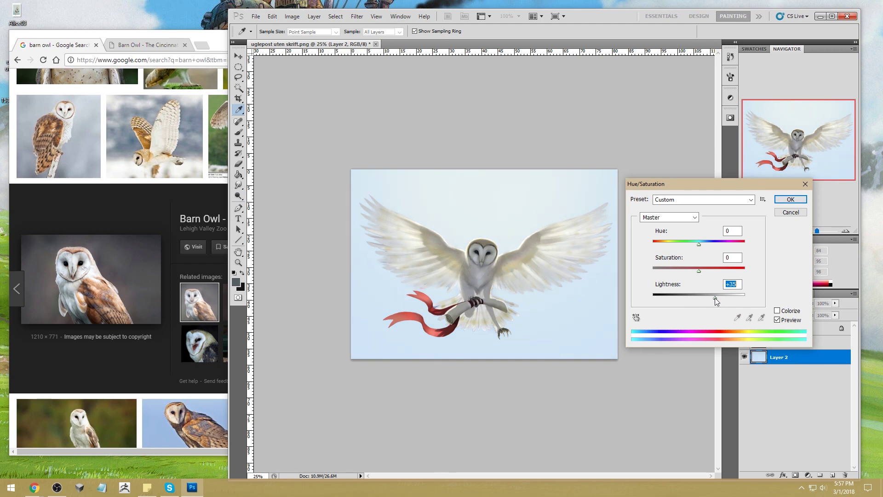
left_click_drag(711, 297, 702, 298)
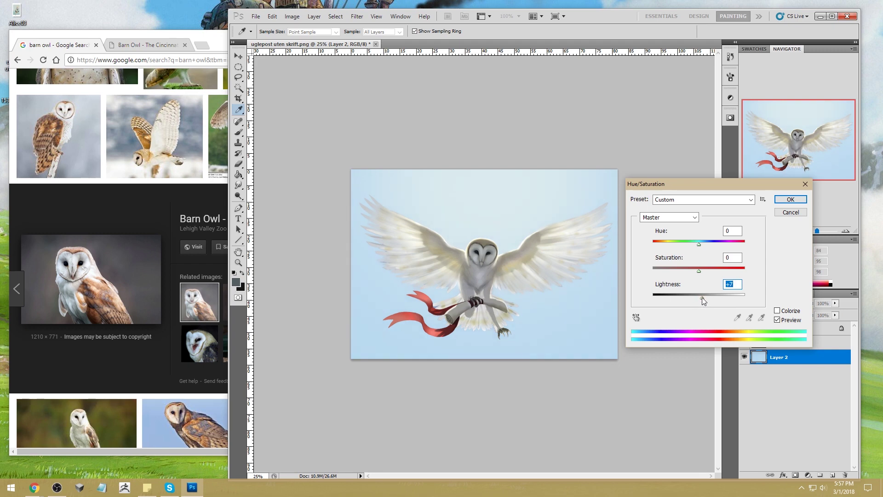
left_click(790, 199)
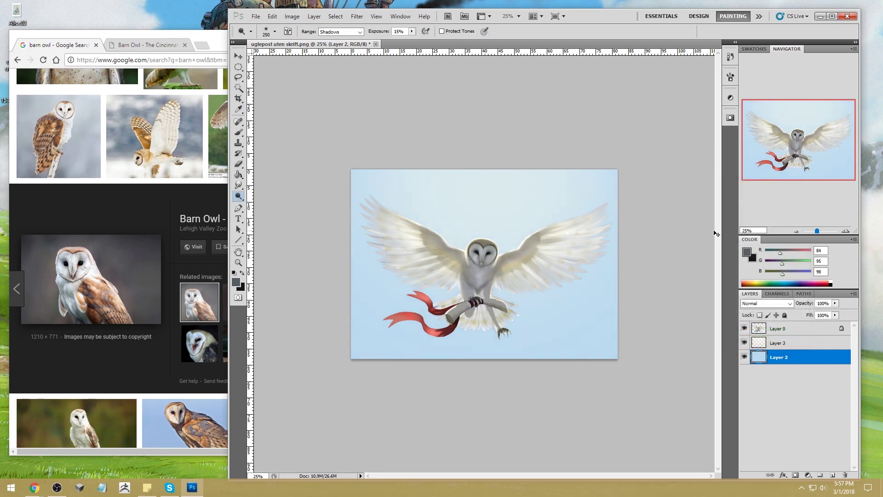
Flatten the image into a single Background layer and clear the selection
right_click(799, 349)
left_click(817, 349)
key("ctrl+a")
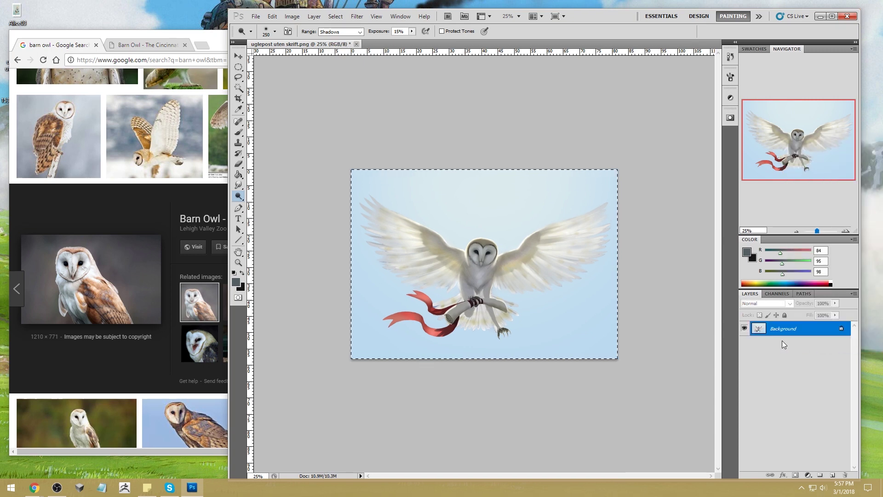
right_click(495, 209)
left_click(506, 214)
Zoom in on the head and set the Smudge tool to a scattered 45 px brush at 34%
key("z")
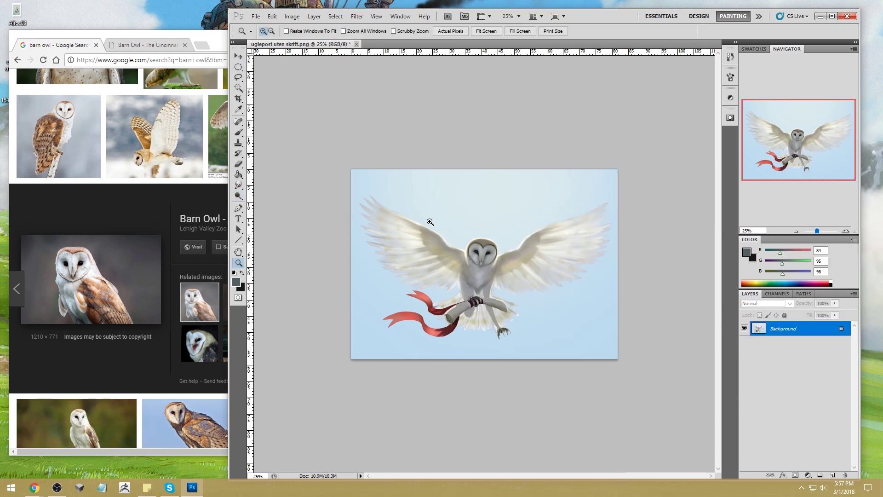
left_click_drag(543, 293, 412, 194)
left_click(239, 185)
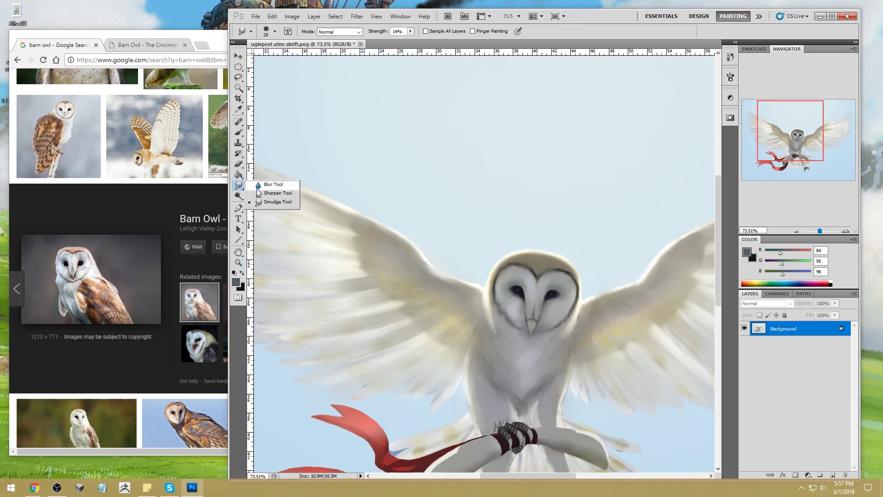
left_click(266, 202)
right_click(565, 259)
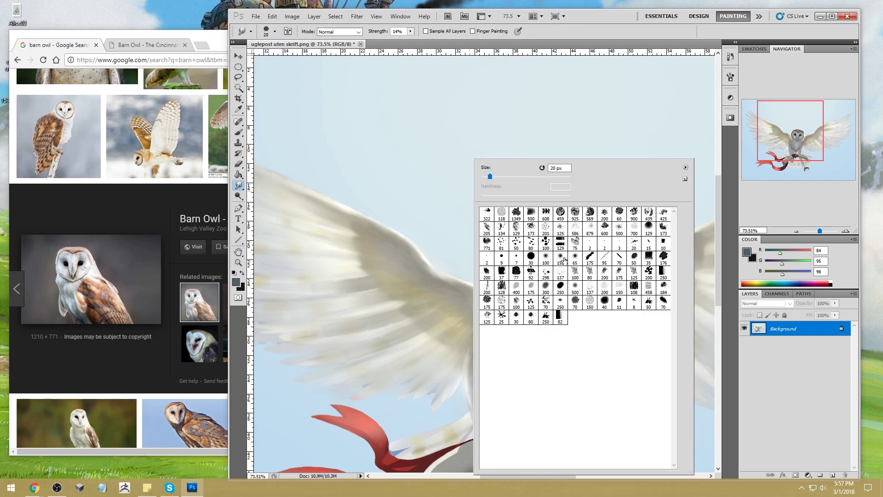
left_click(534, 244)
left_click(593, 129)
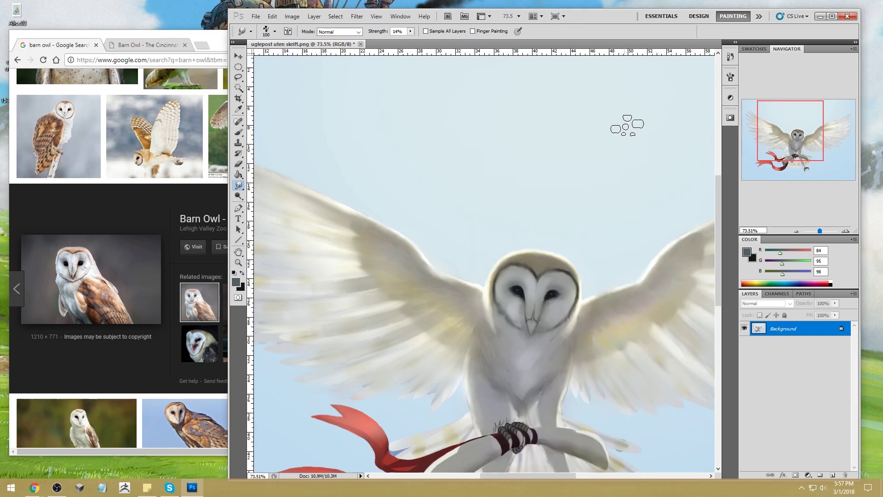
key("bracketleft")
key("bracketleft")
left_click_drag(411, 31, 421, 44)
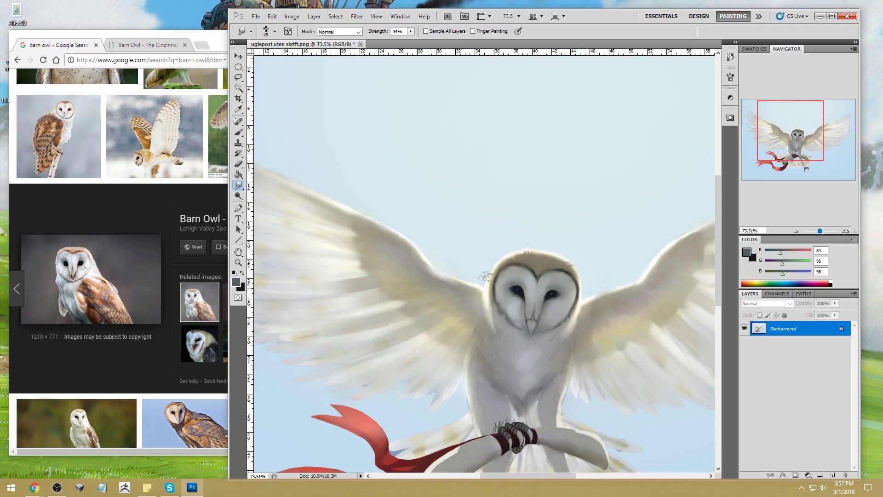
Finish smudging around the head and select the entire canvas
scroll(504, 246, "down", 3)
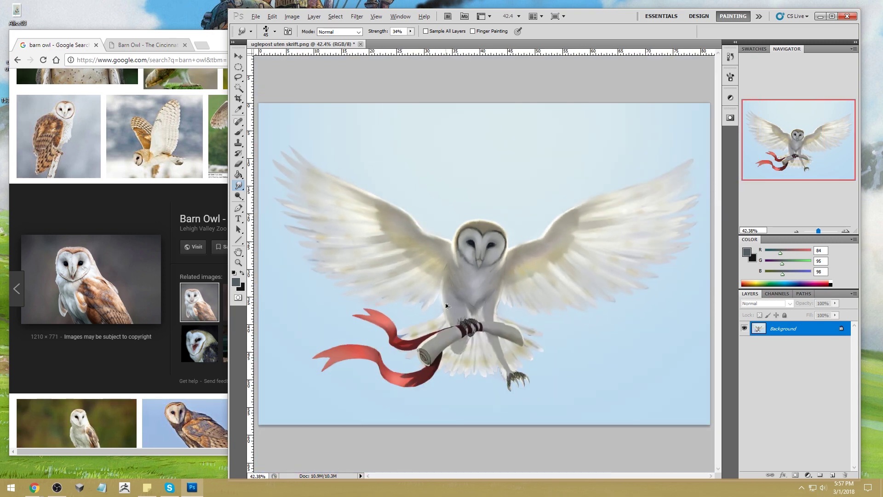
key("alt")
key("ctrl+a")
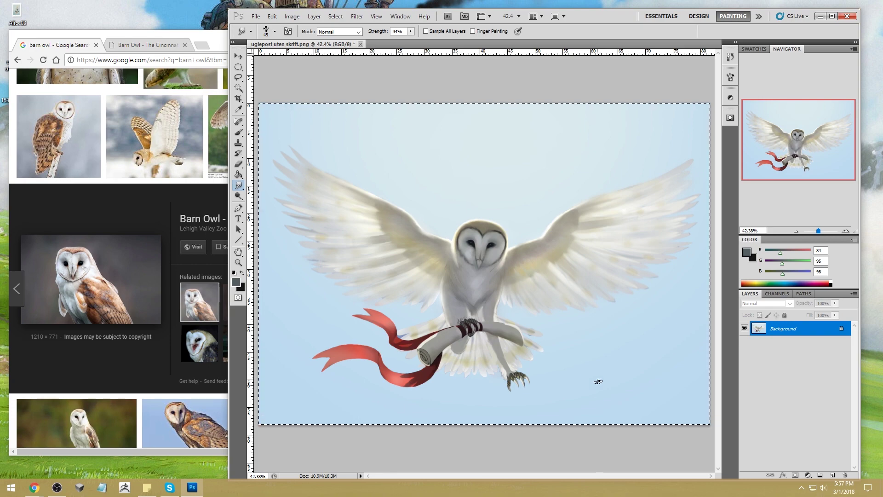
Revert to the original blue snapshot and paste the pale painting in place as Layer 1
left_click(731, 57)
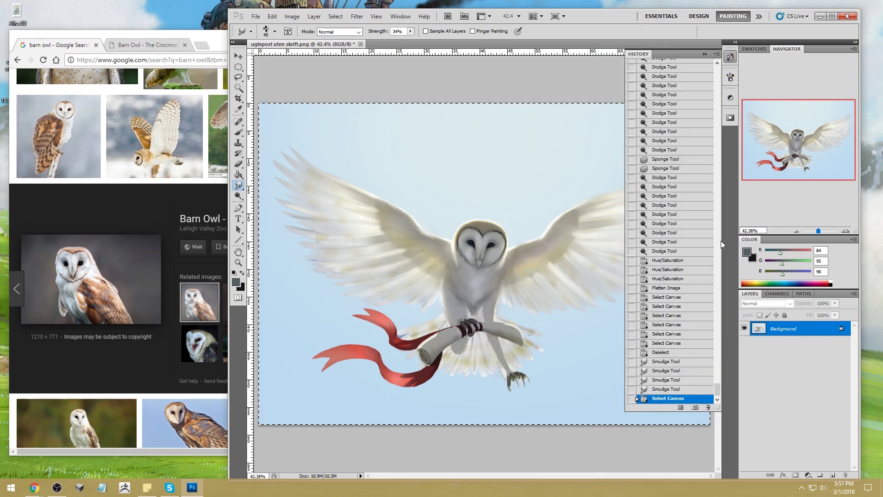
left_click(832, 16)
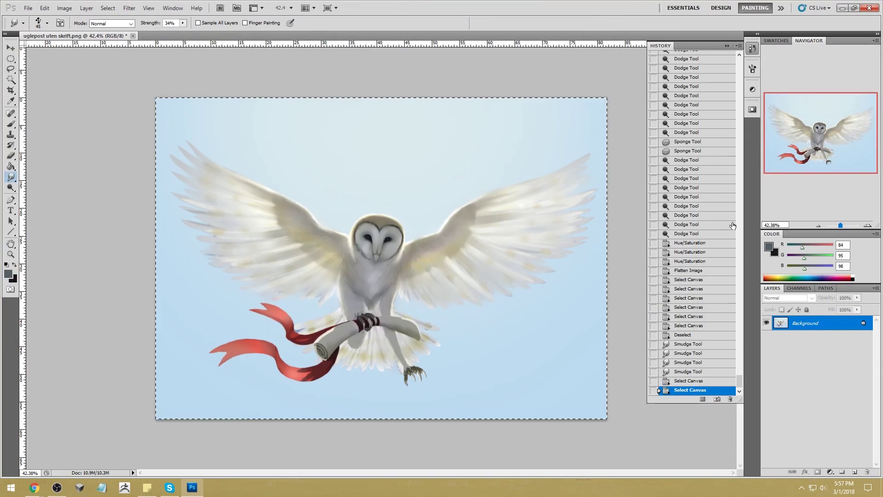
left_click_drag(738, 380, 777, 59)
left_click(708, 58)
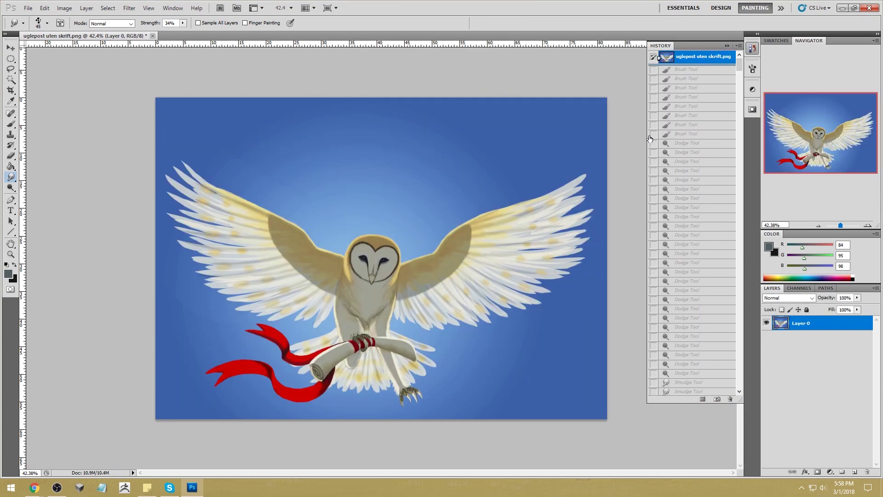
key("ctrl+shift+v")
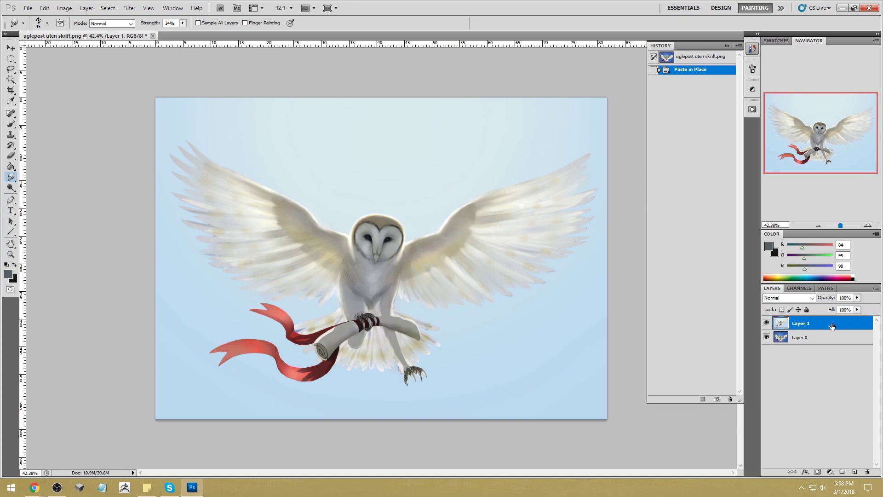
Try a Levels shadow adjustment, cancel it, and collapse the History panel
key("ctrl+l")
mouse_move(681, 323)
left_mouse_down()
mouse_move(694, 323)
mouse_move(673, 322)
left_mouse_up()
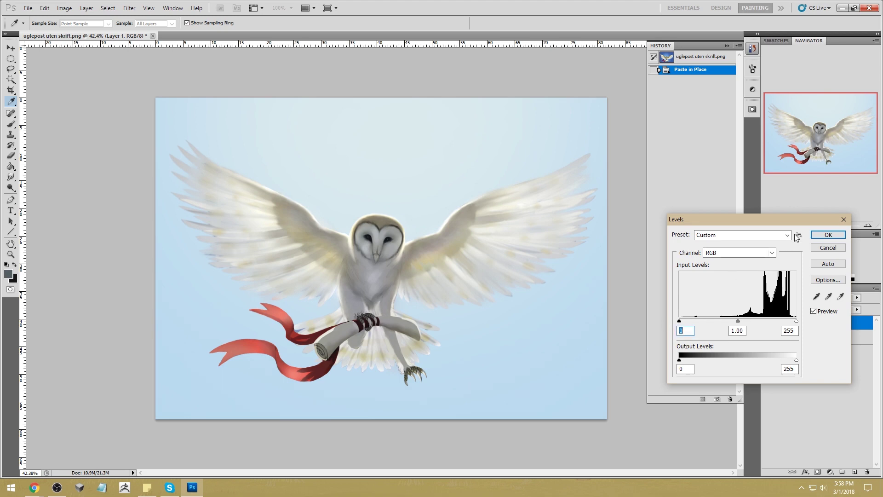
key("Escape")
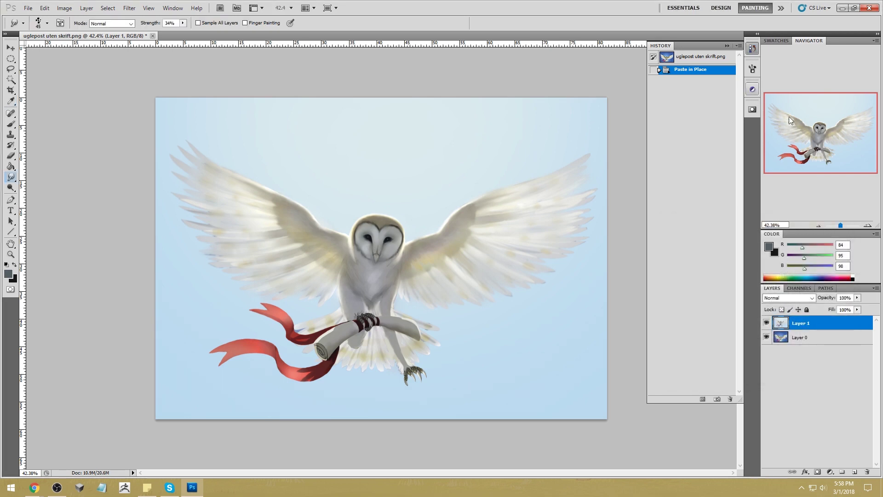
left_click(727, 46)
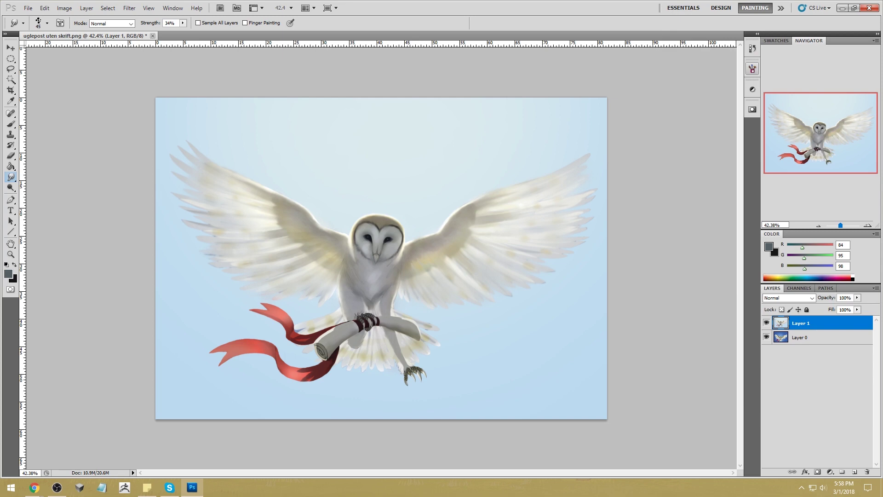
Open the Lehigh Valley Zoo barn owl page from the image results in a new tab
left_click_drag(322, 8, 599, 23)
left_click(103, 252)
right_click(105, 253)
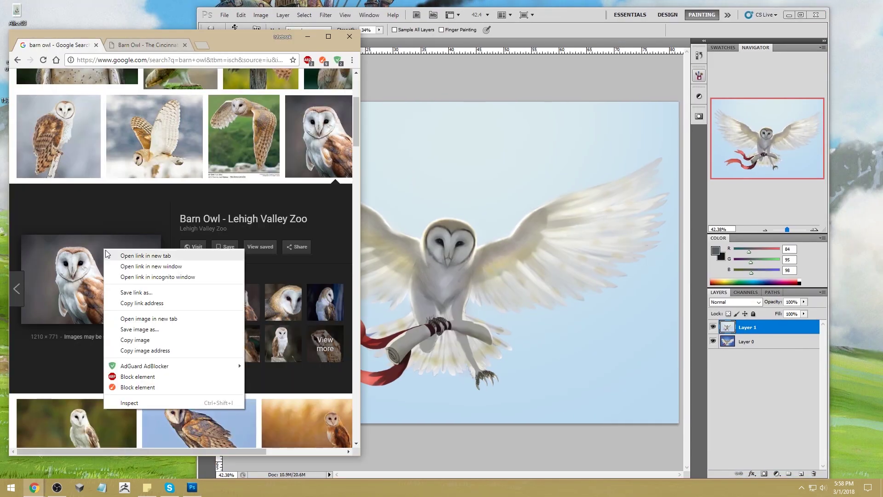
left_click(140, 256)
left_click(222, 45)
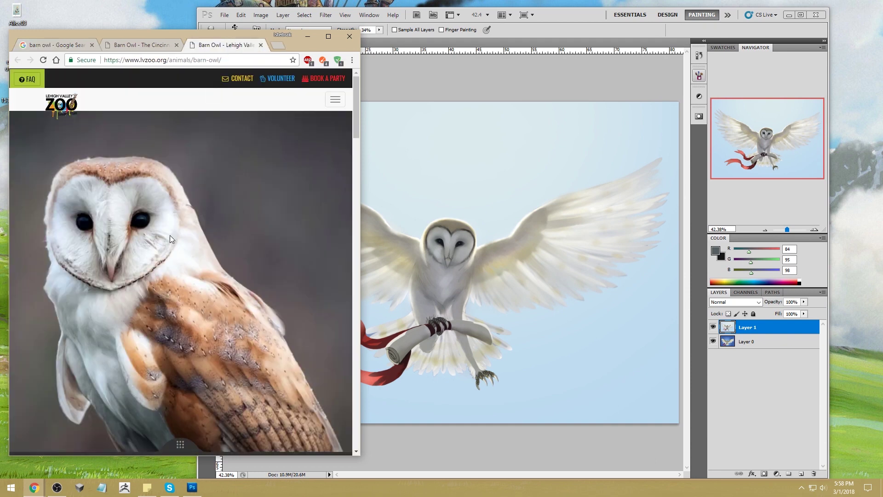
Open the All About Birds barn owl page in a new tab and view its first adult owl photo
left_click_drag(404, 181, 603, 181)
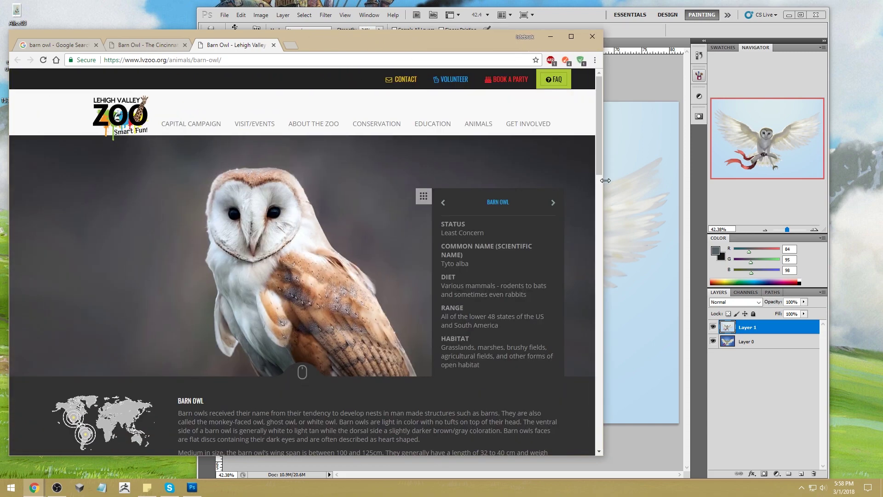
left_click_drag(253, 204, 92, 4)
key("ctrl+shift+Tab")
key("ctrl+shift+Tab")
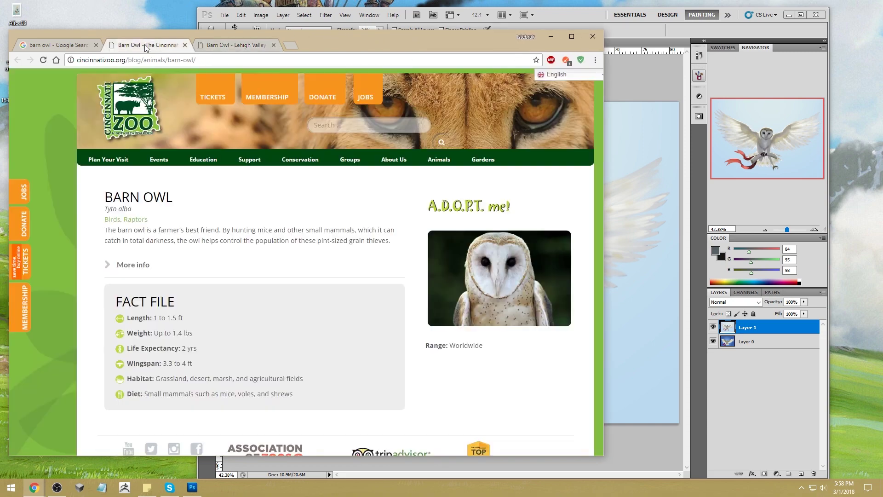
left_click(381, 88)
right_click(210, 224)
left_click(221, 230)
left_click(322, 45)
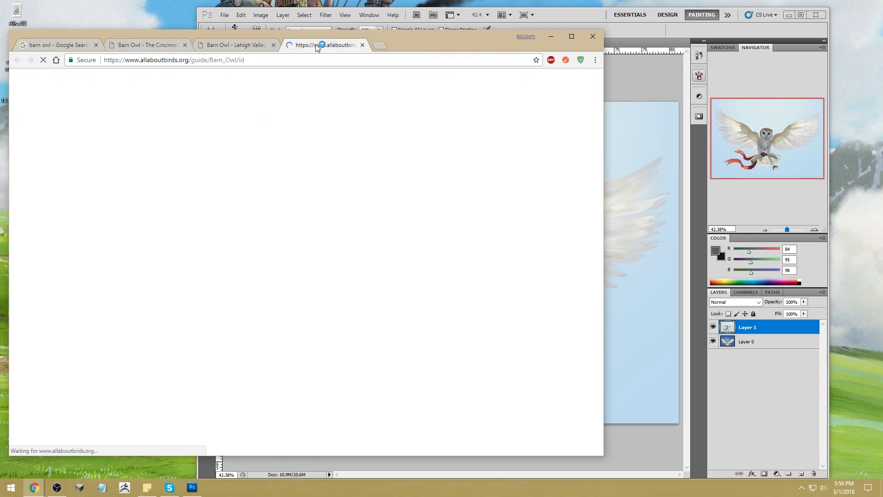
left_click(121, 264)
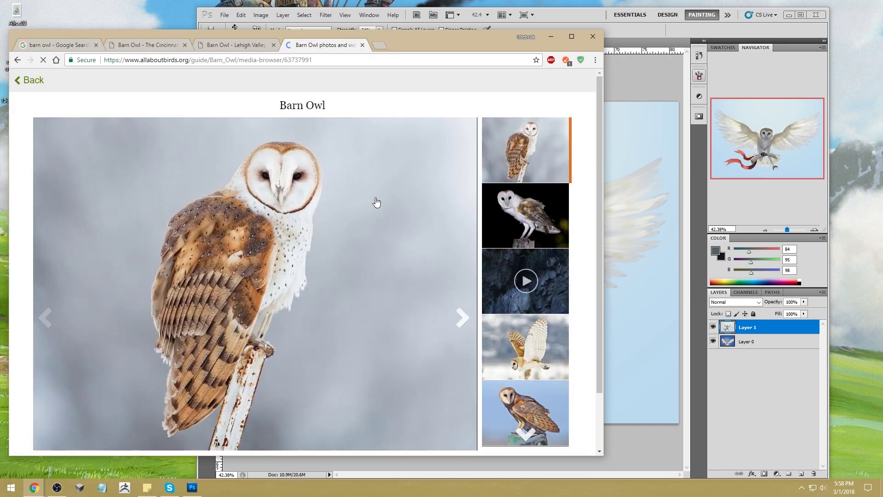
right_click(348, 196)
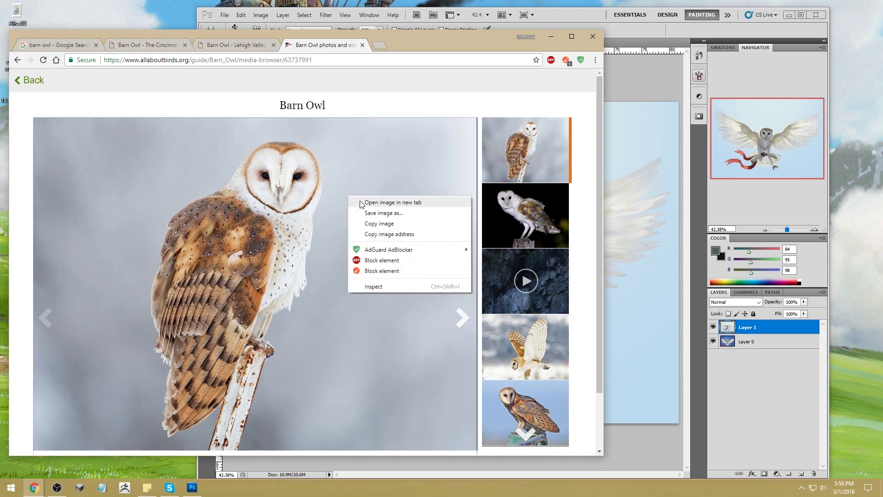
Open the golden-grass owl's article in a new tab, then minimize Chrome and maximize Photoshop
left_click(147, 45)
left_click(66, 45)
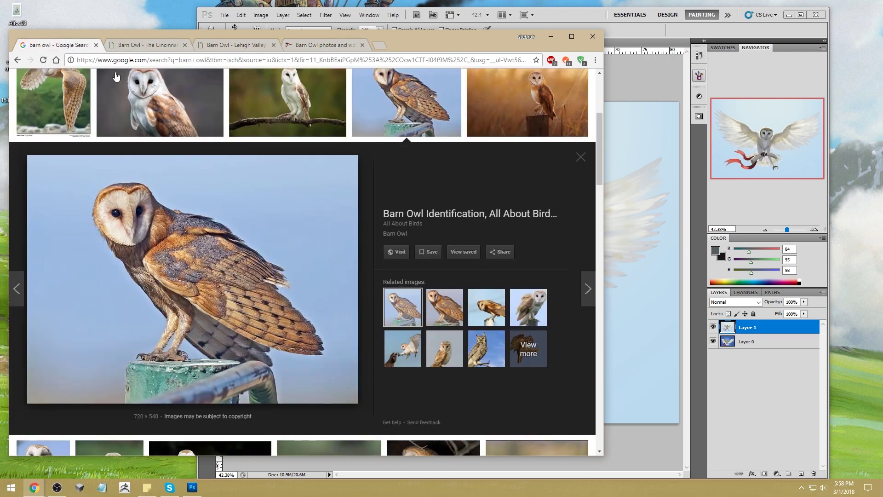
left_click(472, 116)
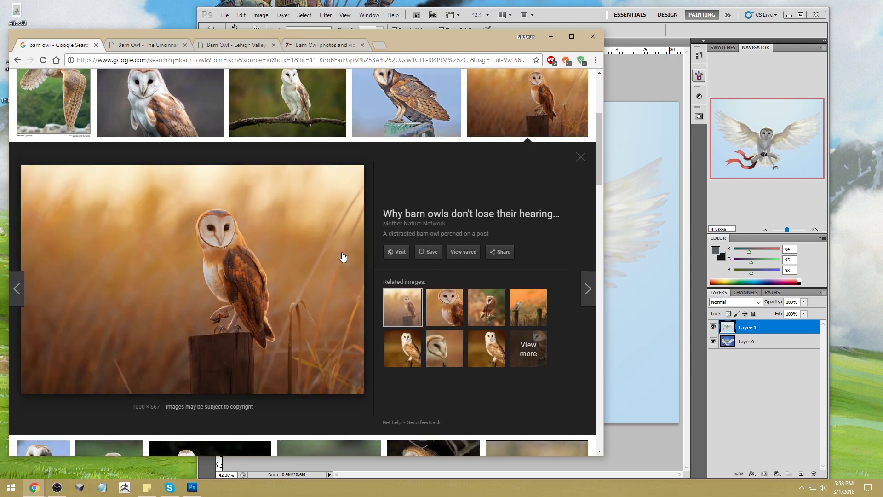
left_click(280, 220)
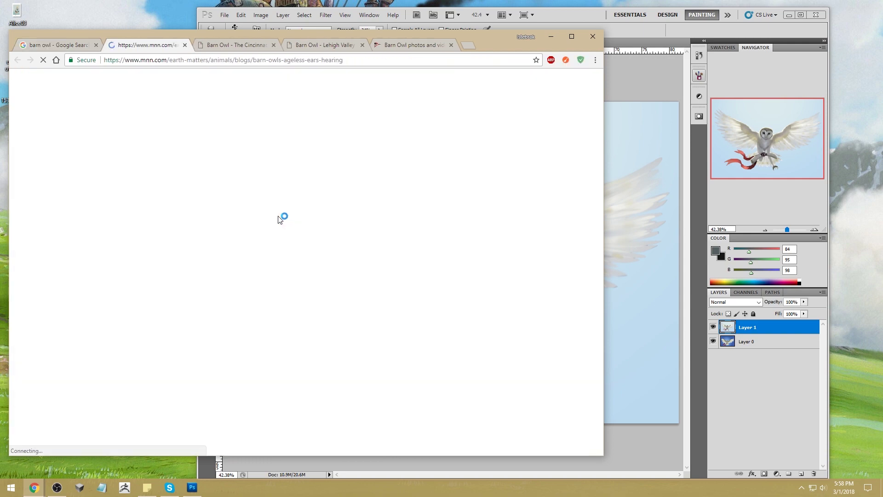
scroll(366, 225, "down", 4)
scroll(366, 225, "up", 1)
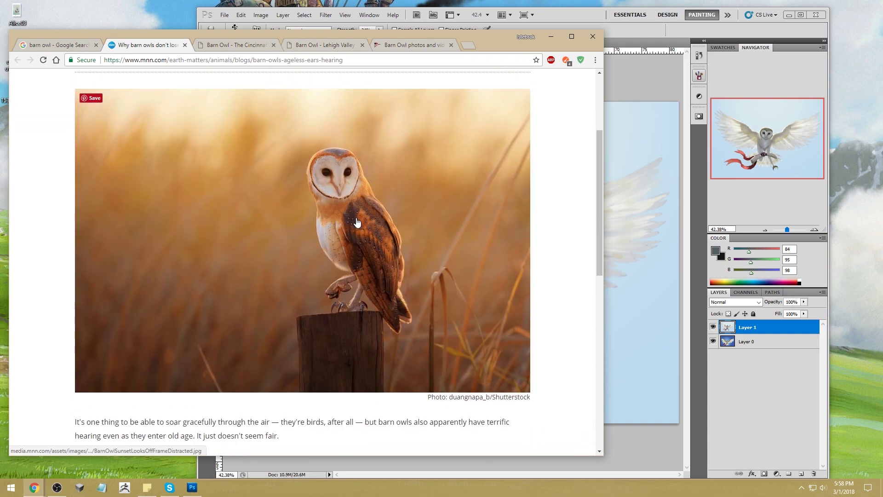
left_click(551, 36)
double_click(552, 35)
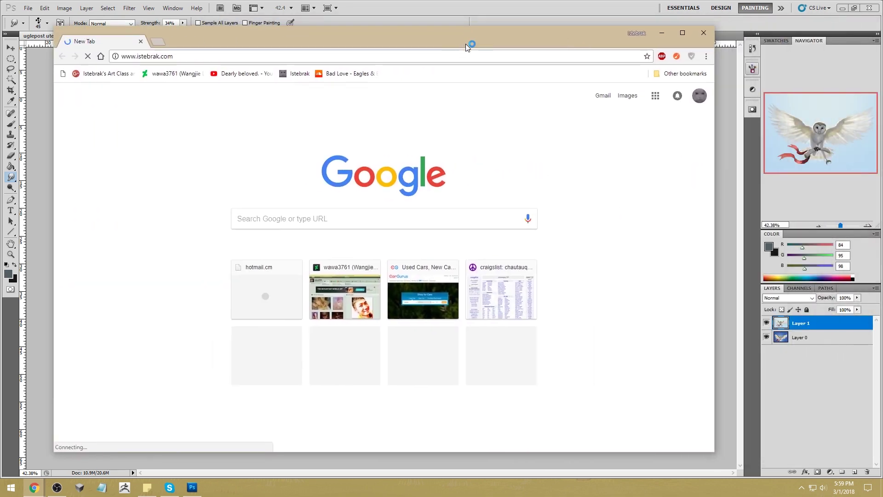
Open istebrak.com's Community page and scroll through its 14-D Challenge FAQ and Q&A
left_click_drag(316, 40, 422, 39)
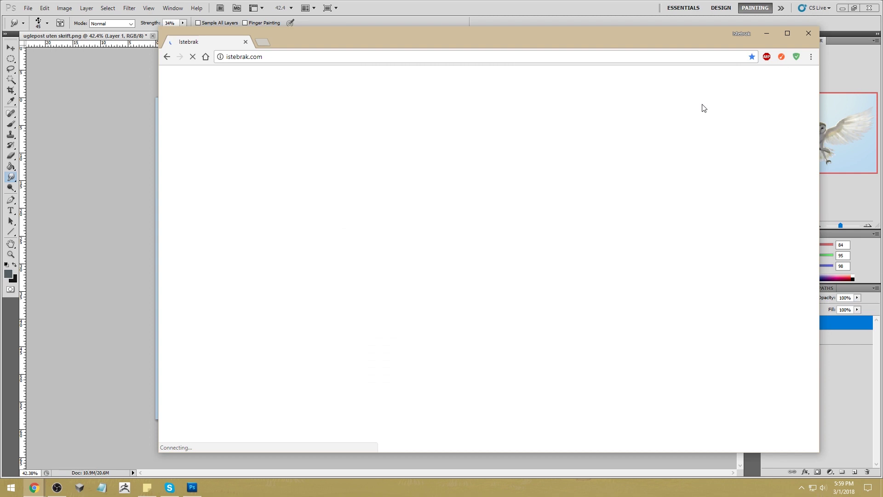
left_click_drag(425, 42, 373, 34)
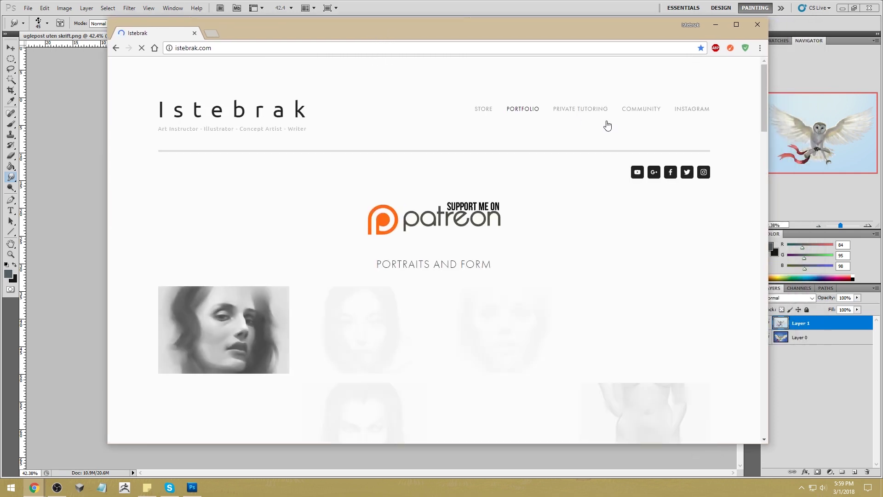
left_click(652, 113)
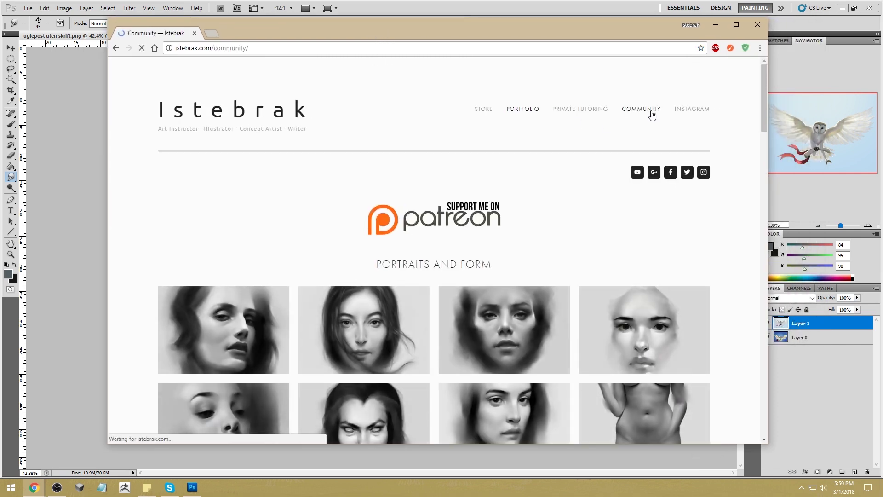
scroll(653, 154, "down", 12)
scroll(658, 156, "down", 18)
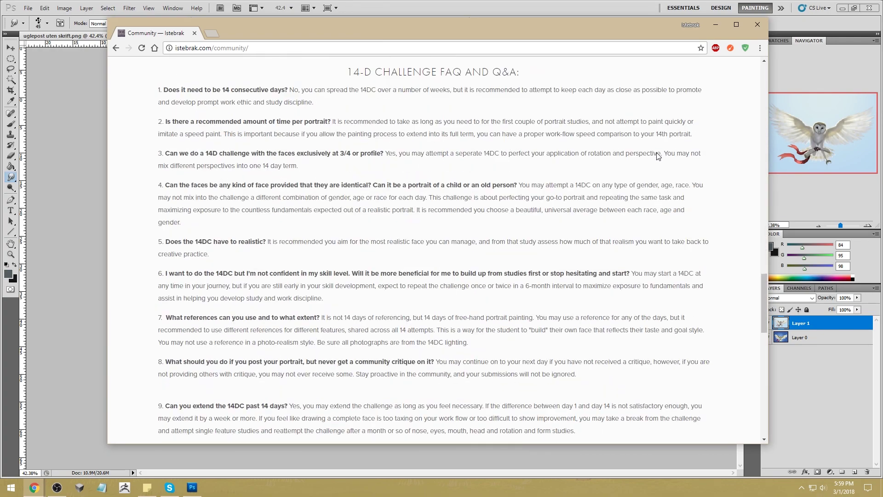
scroll(480, 316, "down", 15)
scroll(480, 316, "up", 15)
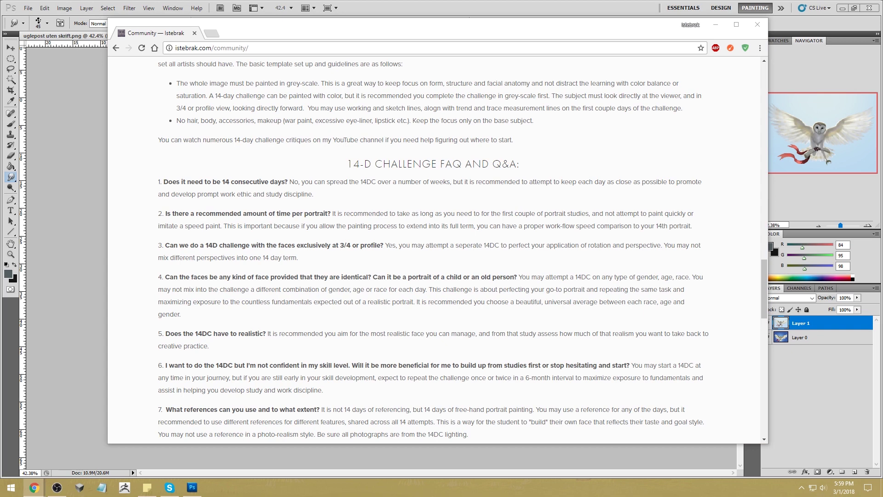
left_click(714, 23)
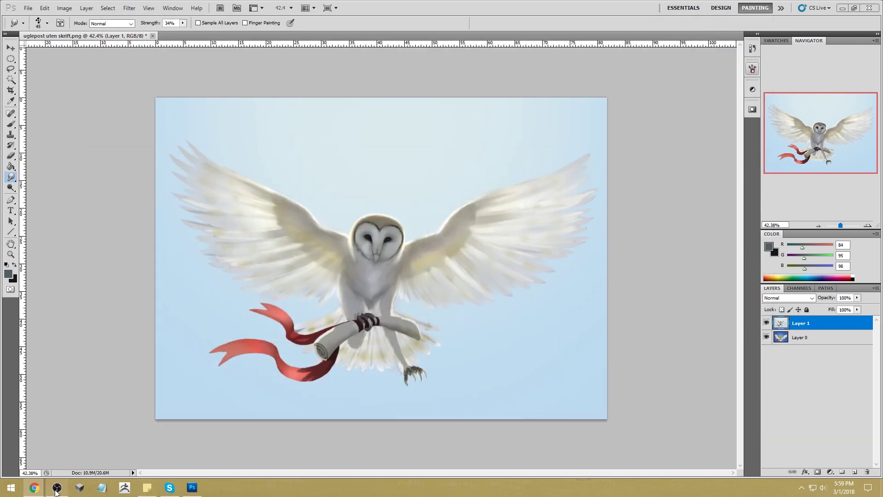
View the sunset barn owl photo full-size in its own tab, then minimize Chrome
left_click(260, 447)
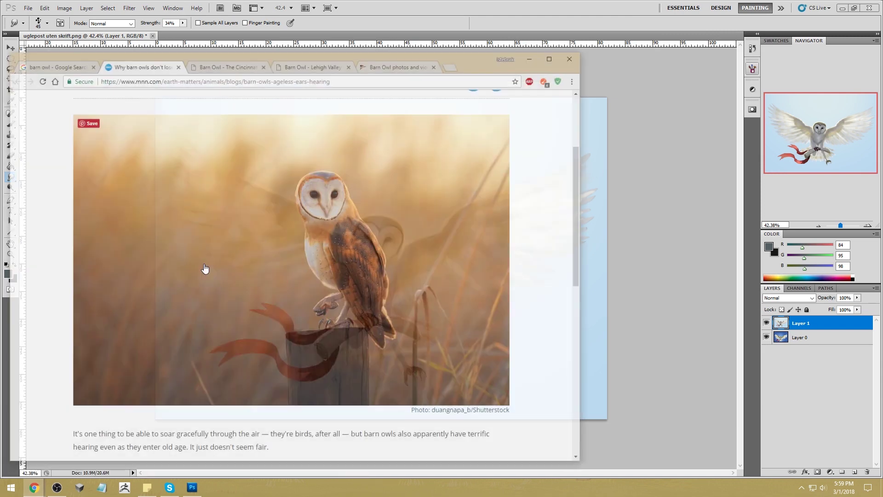
left_click(74, 45)
right_click(261, 261)
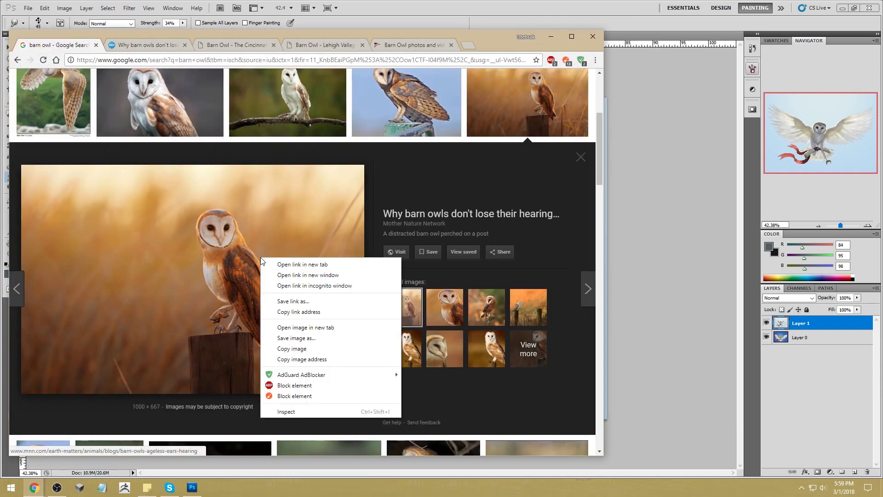
left_click(339, 328)
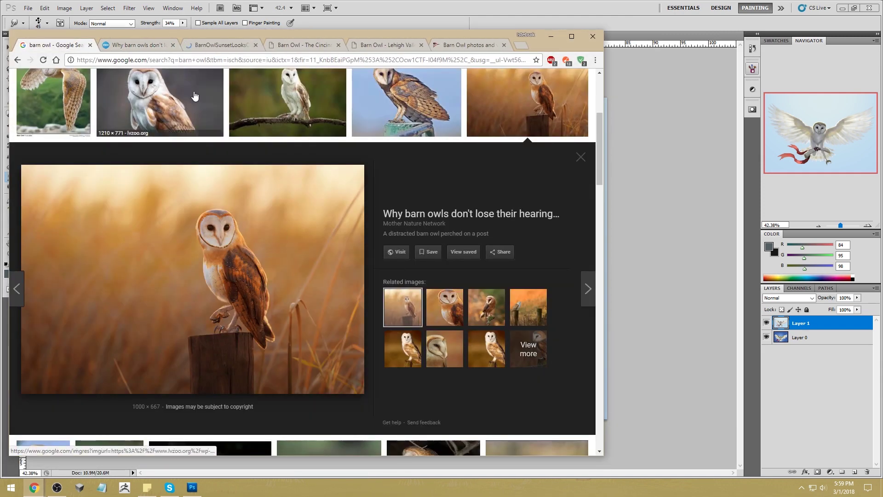
left_click(225, 44)
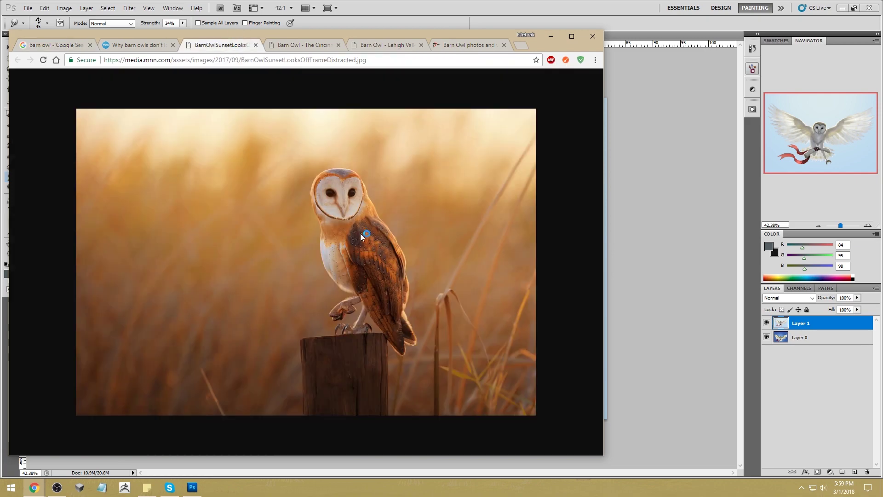
left_click(545, 39)
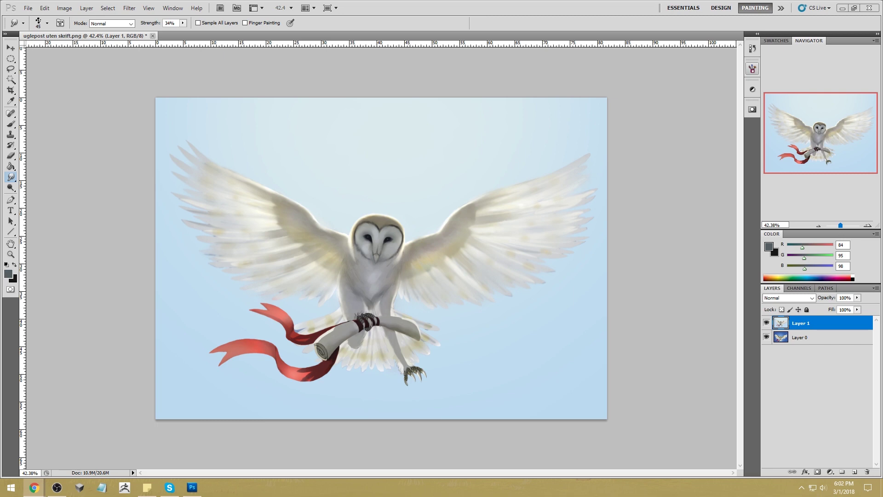
left_click(766, 323)
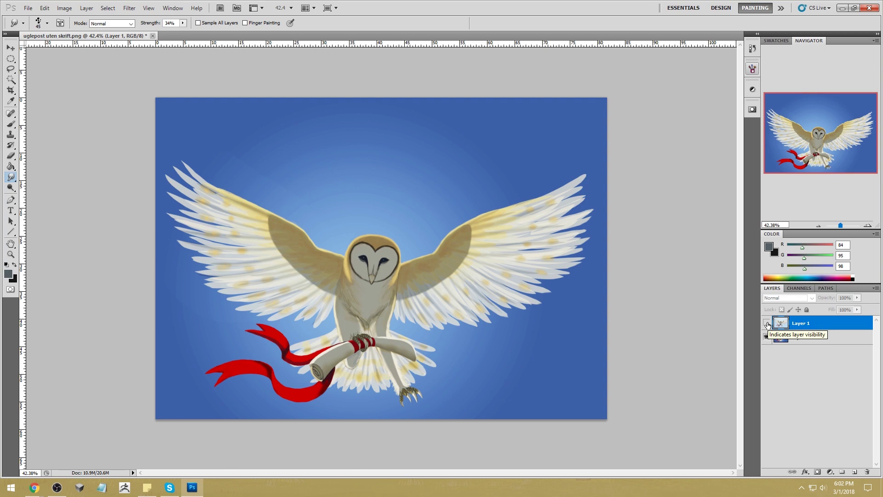
left_click(767, 324)
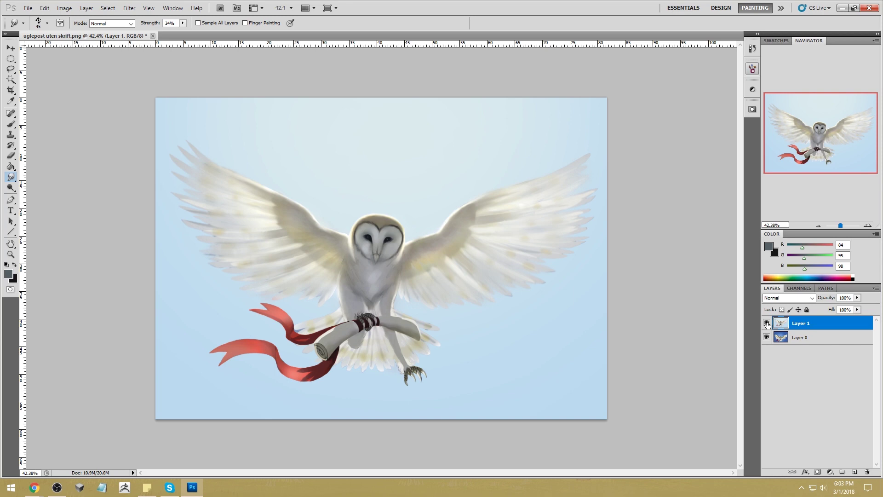
left_click(767, 323)
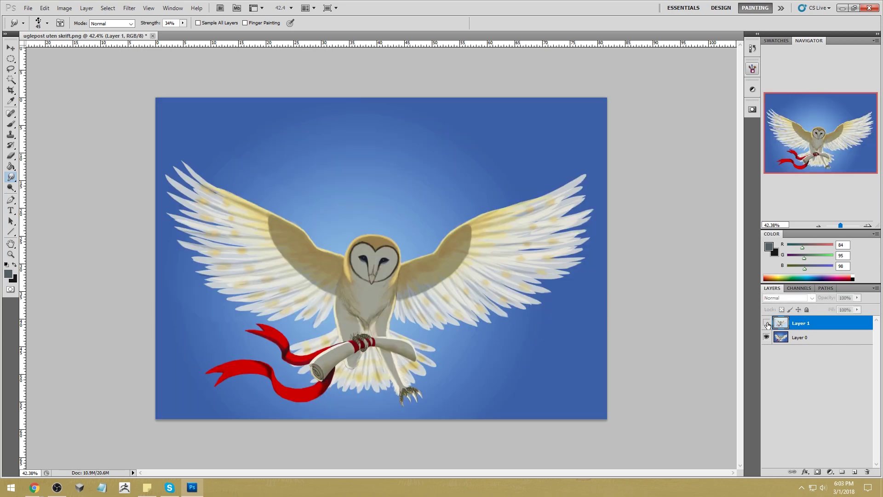
left_click(767, 323)
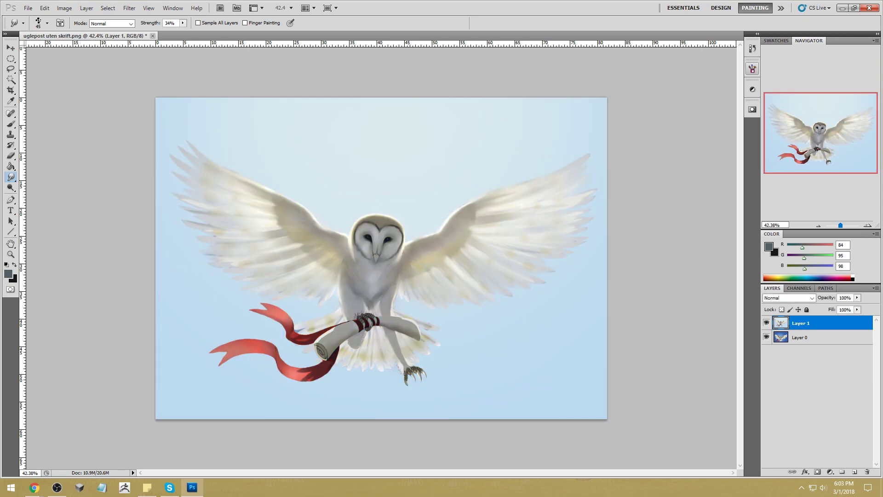
Open Istebrak's Google+ critique community in a new tab, then the Patreon page from the portfolio
left_click_drag(882, 30, 143, 30)
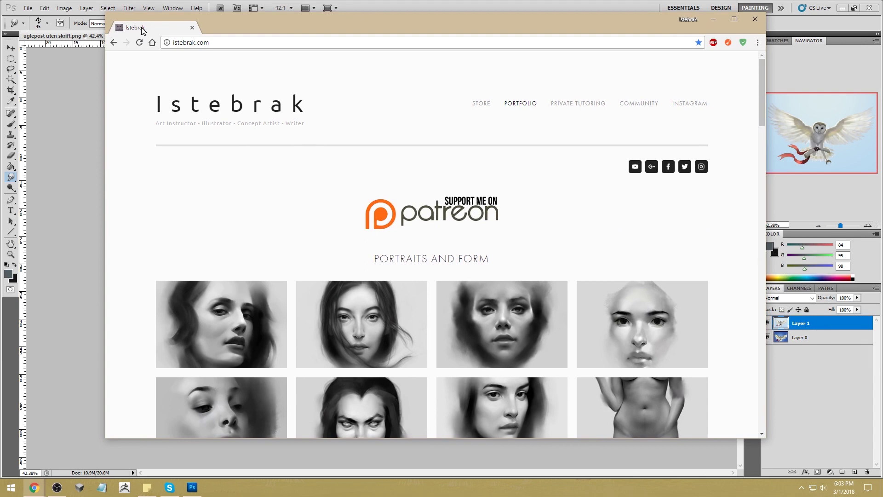
right_click(653, 167)
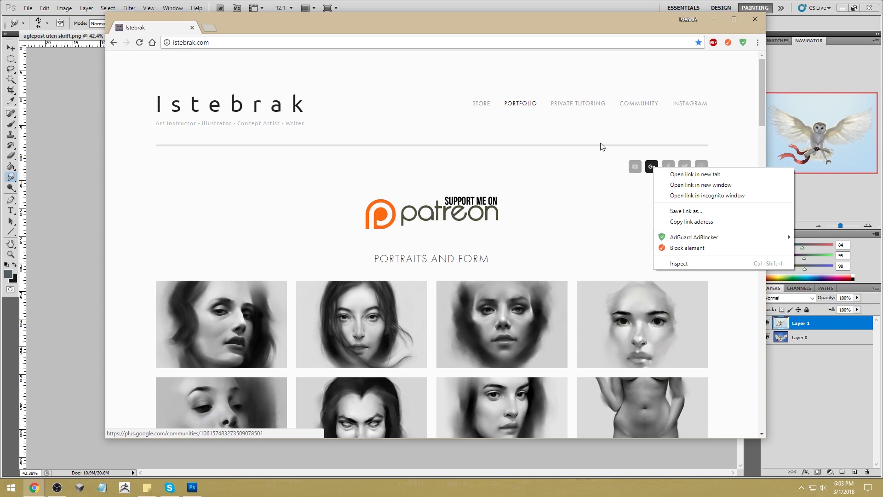
left_click(686, 174)
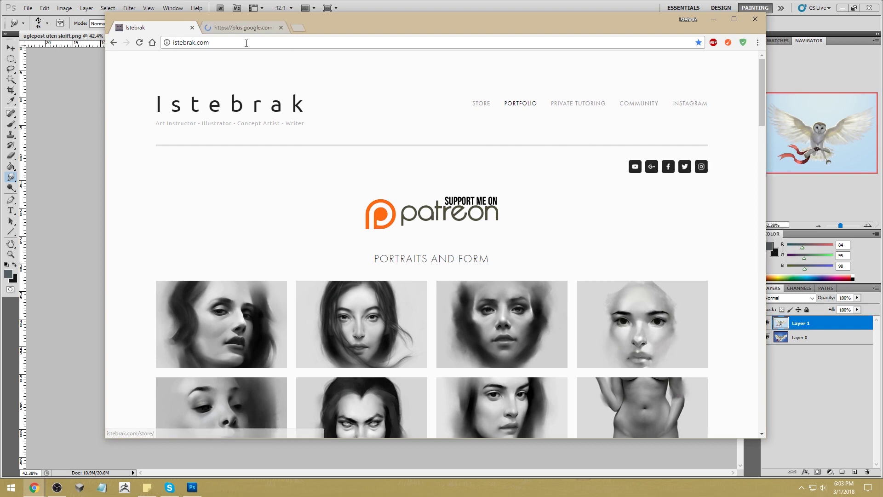
left_click(243, 28)
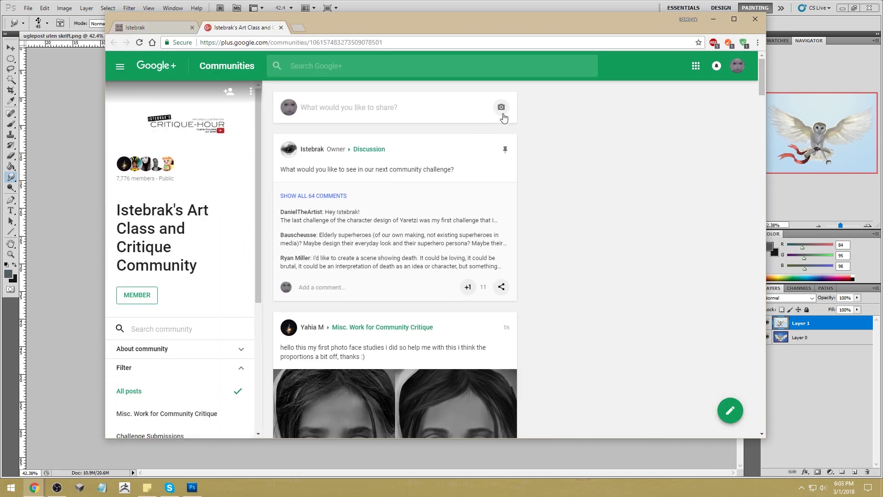
left_click(158, 26)
left_click(462, 206)
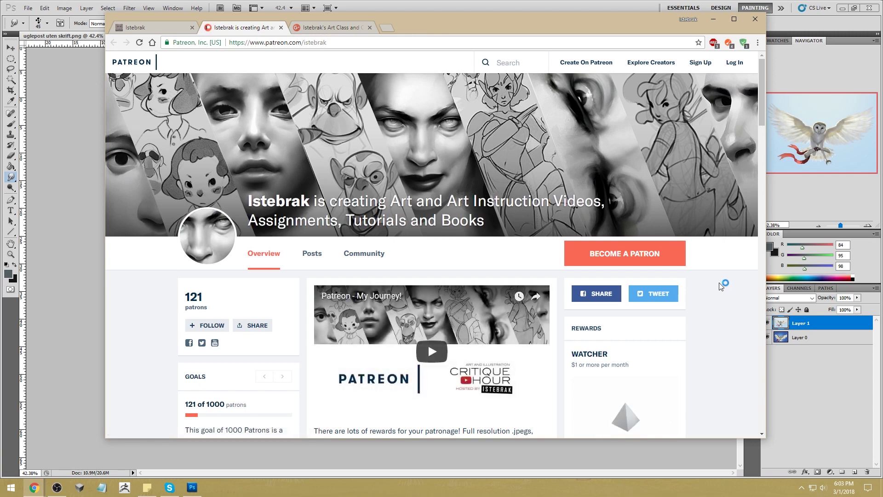
scroll(722, 285, "down", 1)
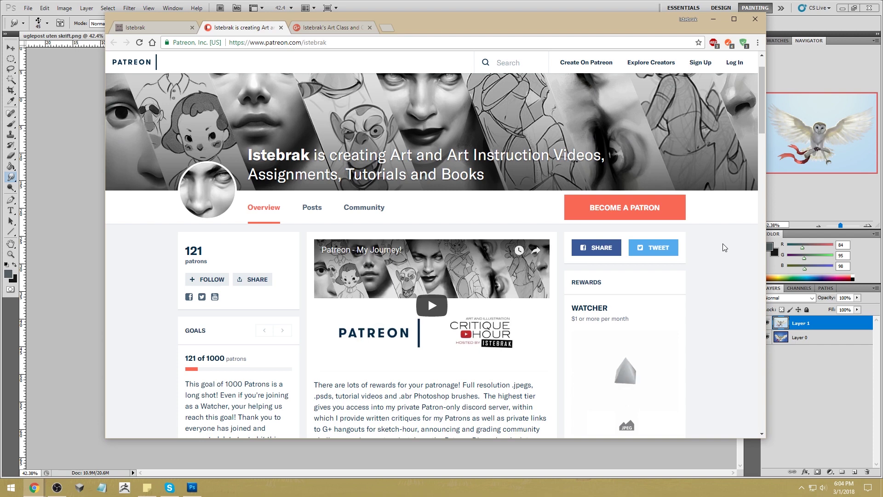
scroll(725, 248, "up", 1)
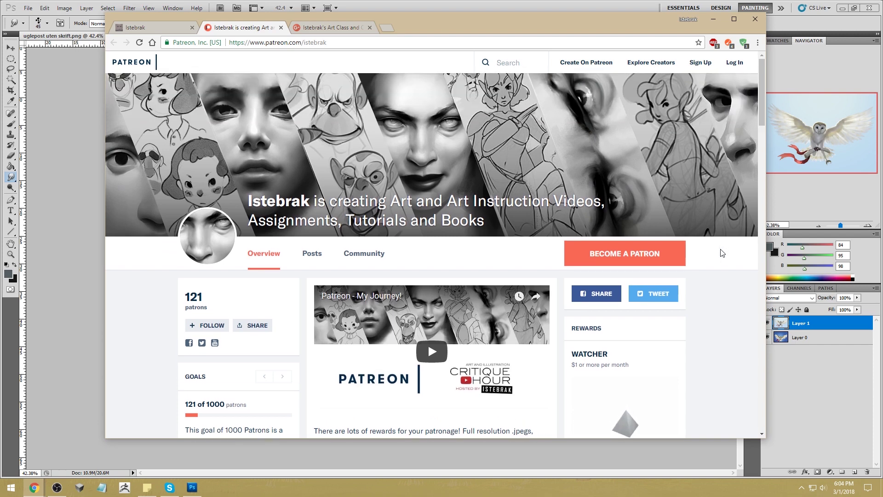
scroll(722, 253, "down", 2)
scroll(722, 253, "up", 2)
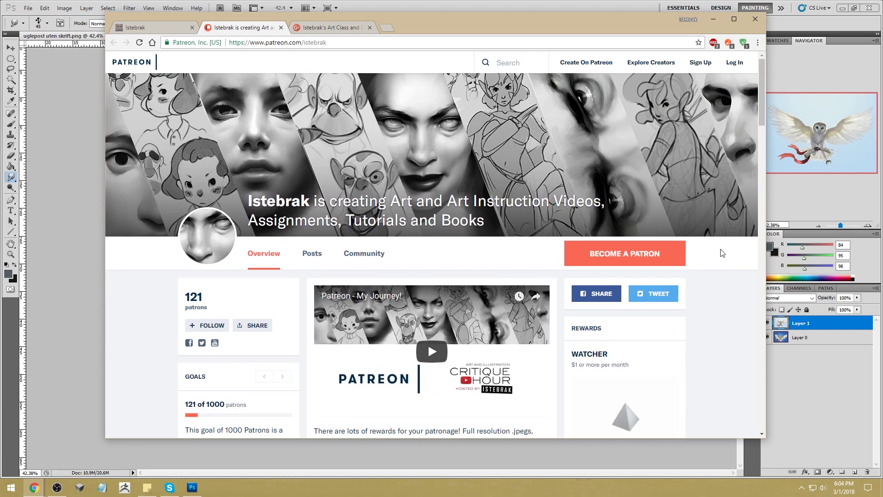
scroll(722, 253, "down", 6)
scroll(723, 253, "down", 5)
scroll(722, 253, "down", 10)
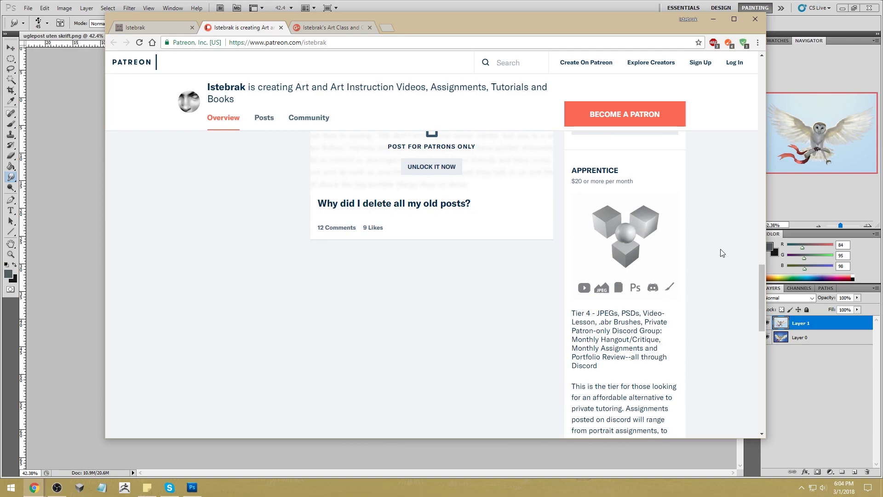
left_click_drag(763, 277, 768, 73)
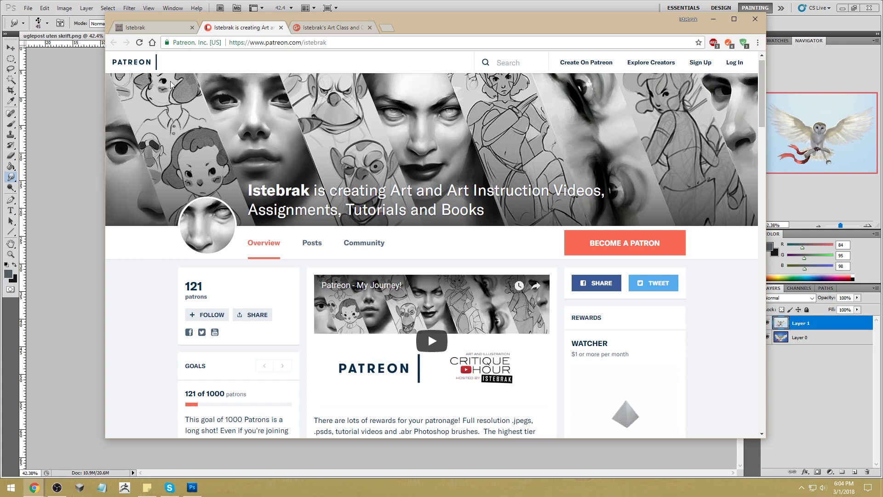
Switch back to the Istebrak portfolio homepage tab, then minimize Chrome to show the painting
left_click(157, 26)
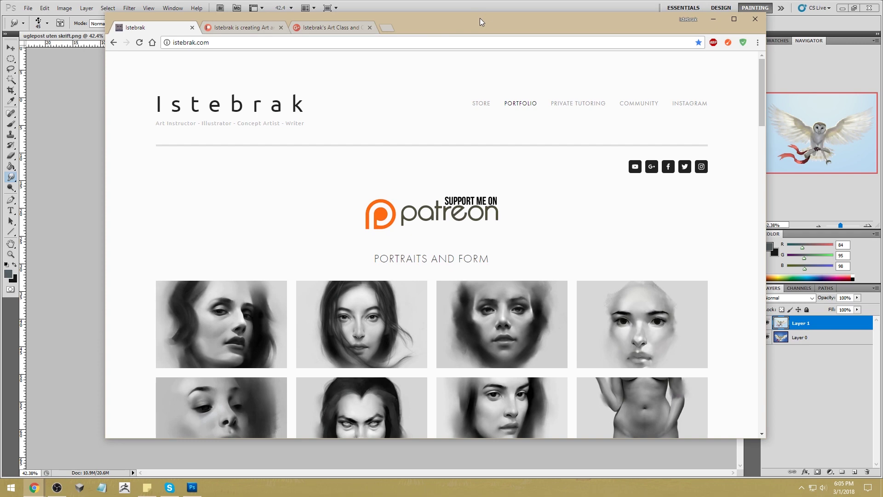
left_click(712, 20)
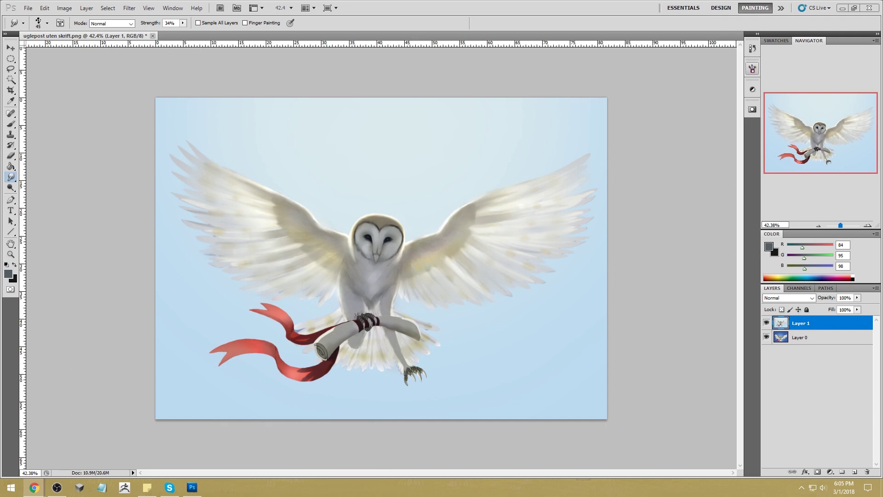
Open the Windows clock and calendar flyout showing March 2018
left_click(843, 486)
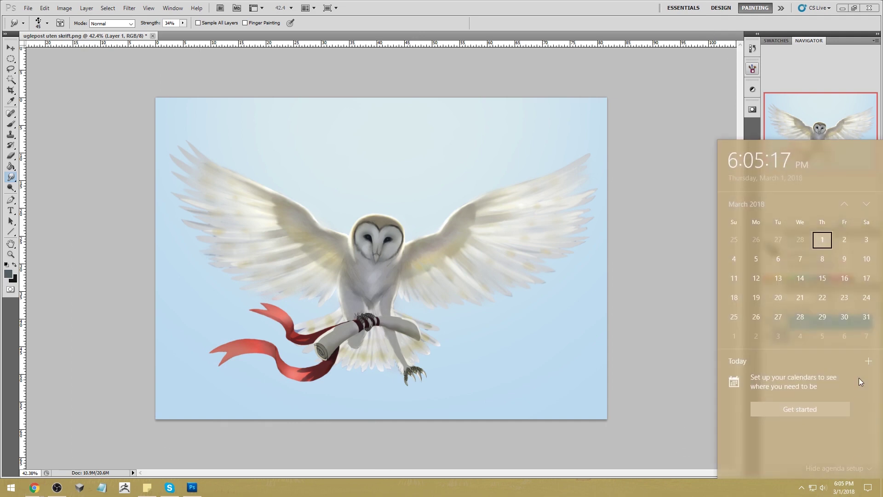